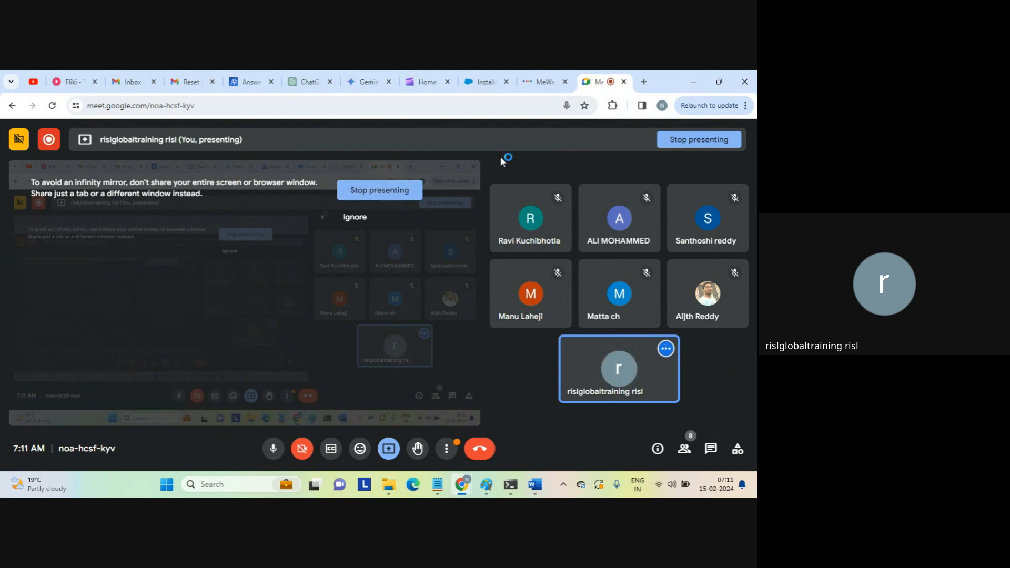
Open a new Chrome tab and go to dm-ap.informaticacloud.com.
click(642, 82)
text(dm)
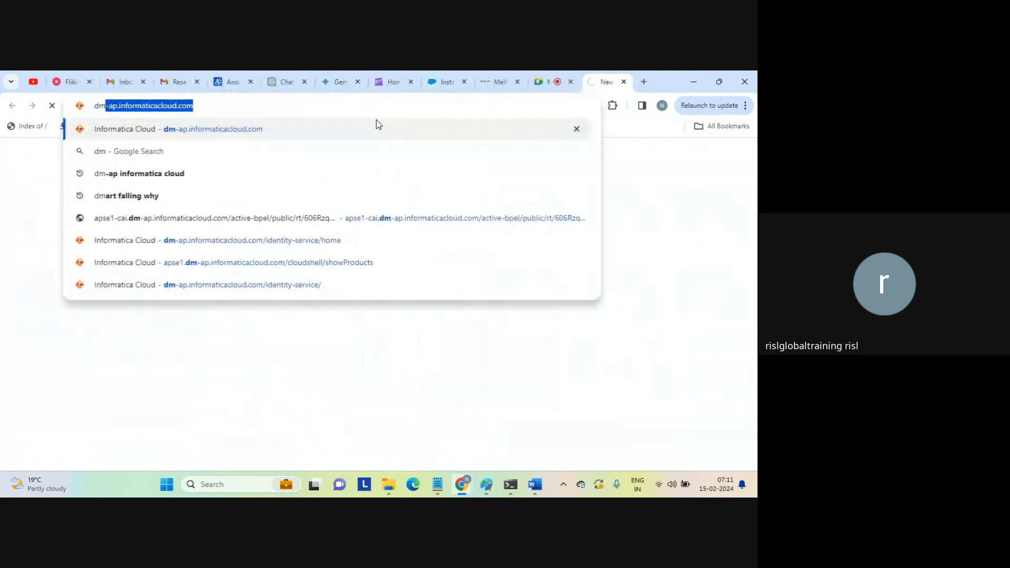
key(Return)
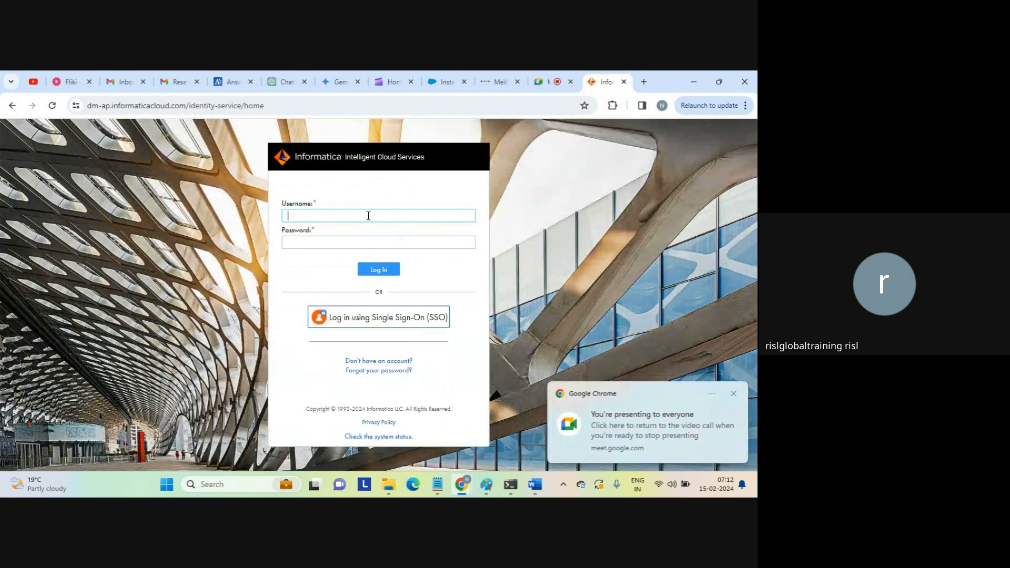
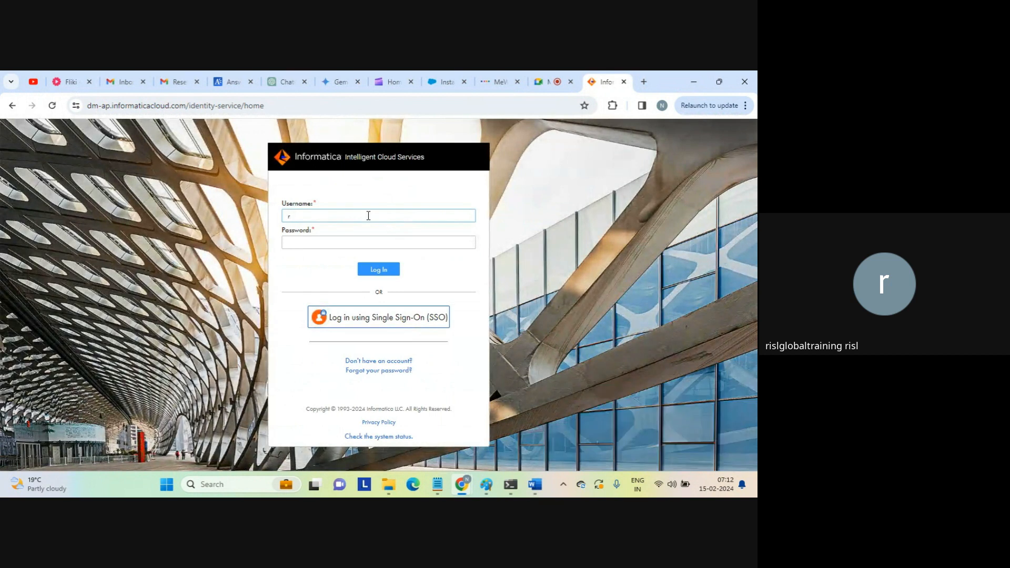
Log in with the account's e-mail address and password.
key(Tab)
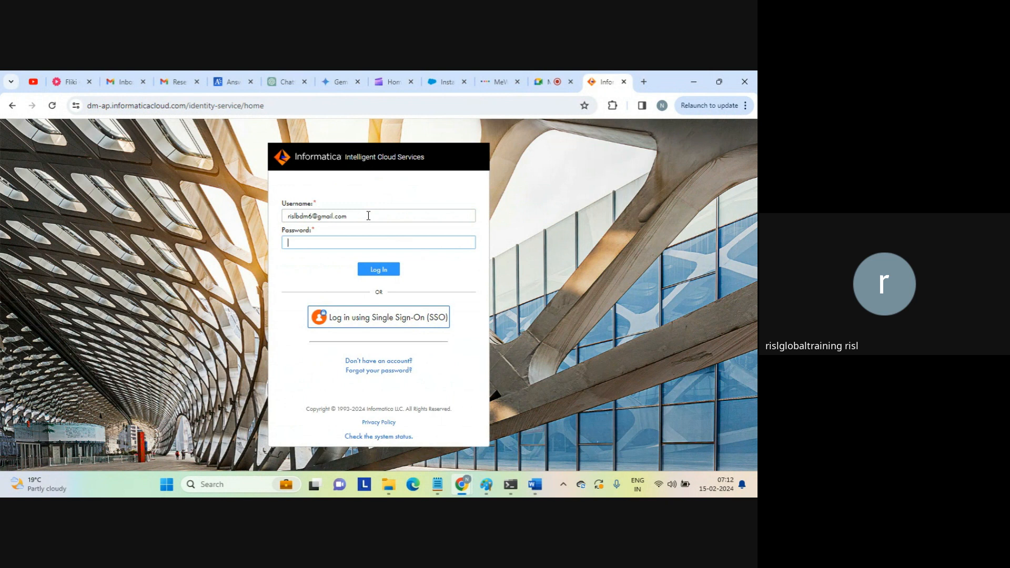
text(*****)
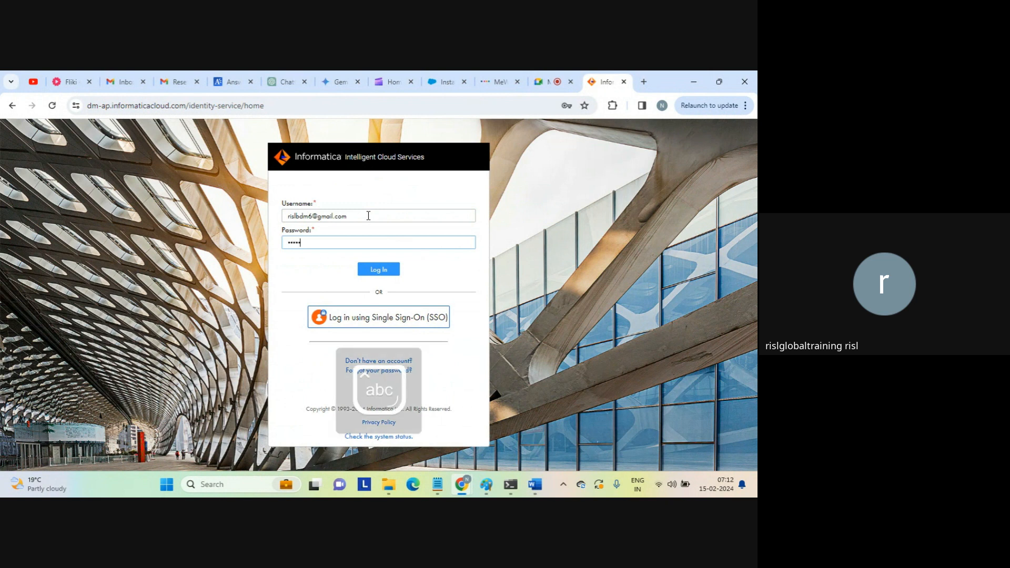
text(*****)
key(Return)
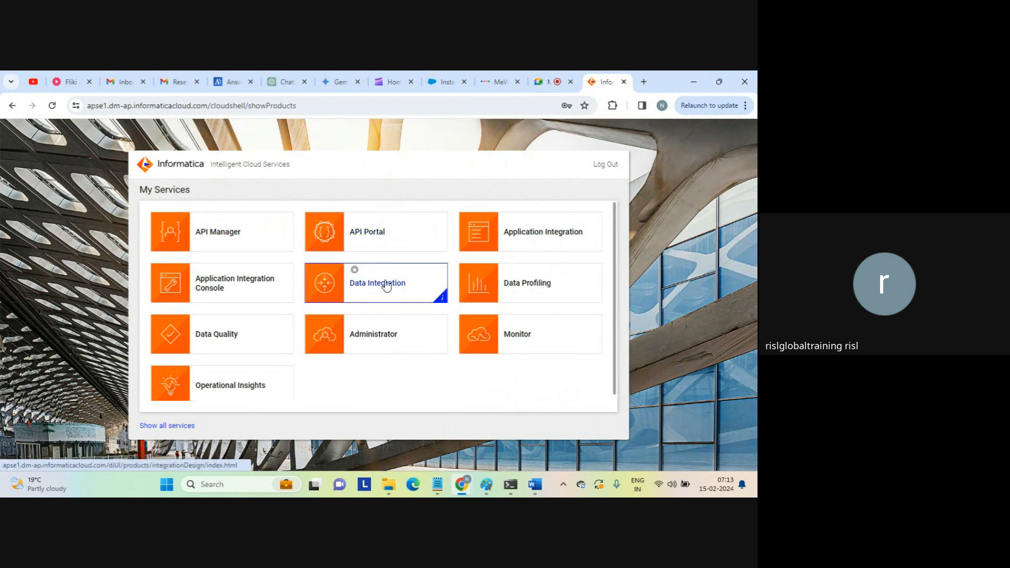
Open Application Integration from My Services and start a new asset.
click(530, 242)
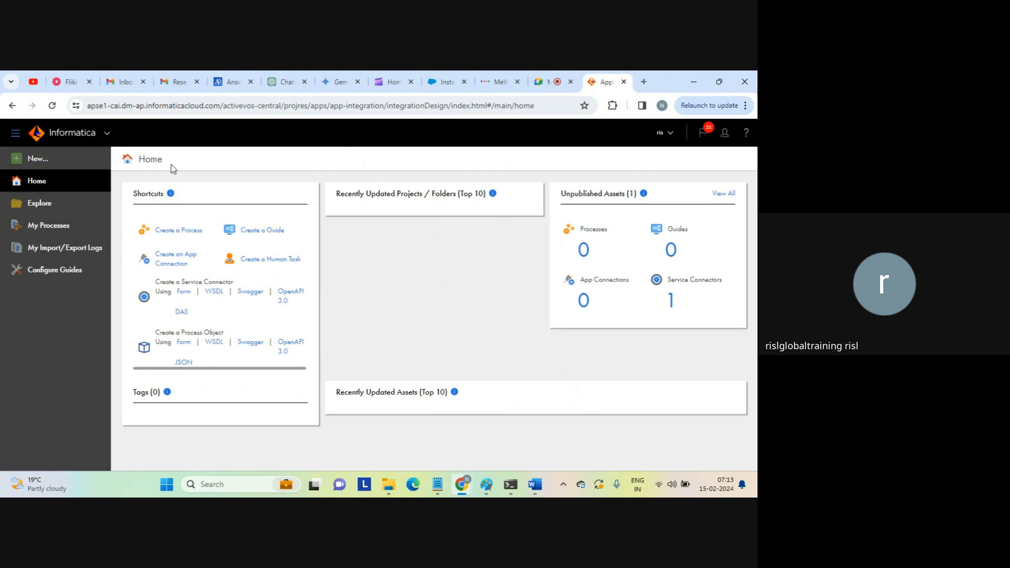
click(40, 161)
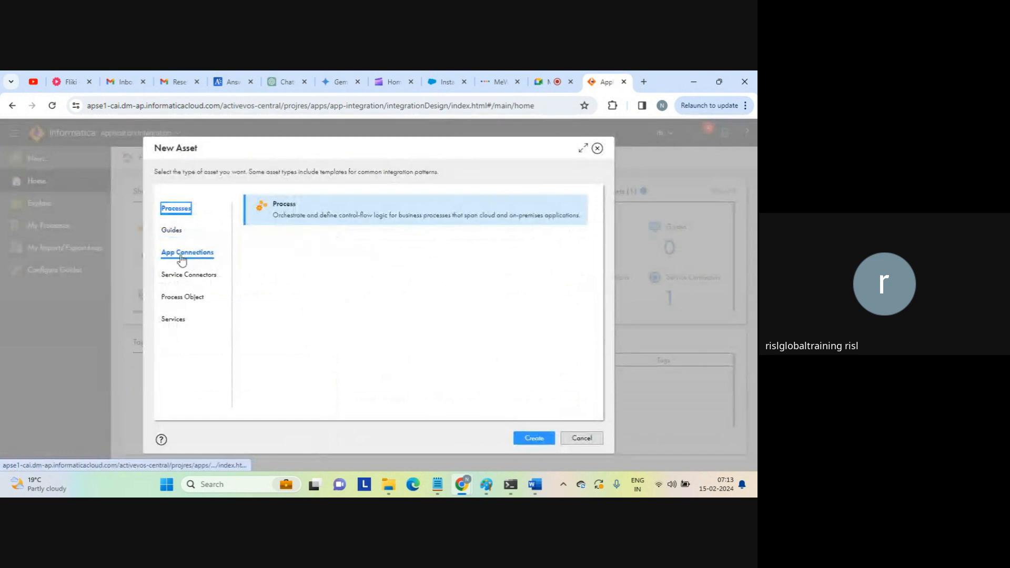
Create a new App Connection from the App Connections asset category.
click(191, 257)
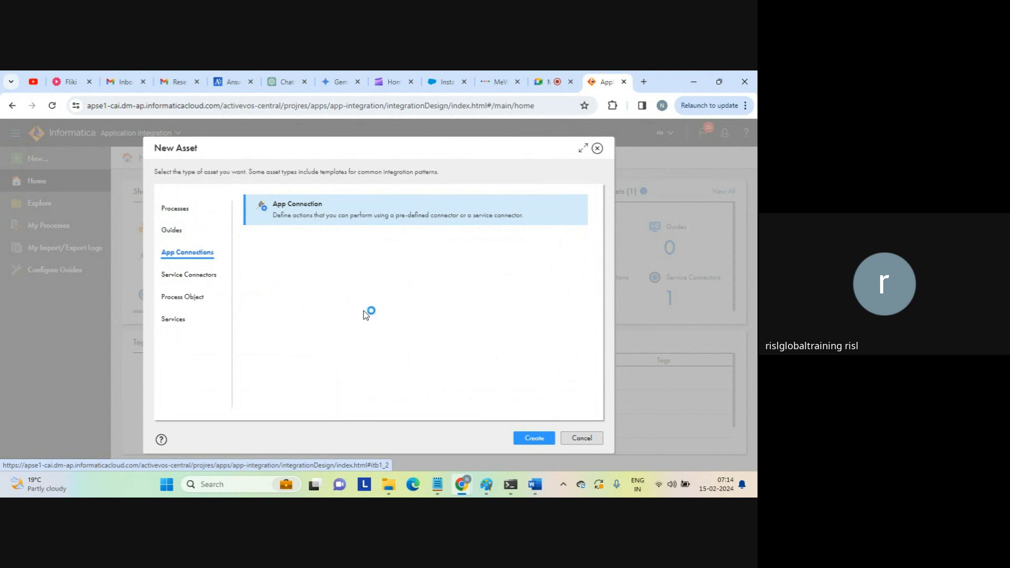
click(533, 438)
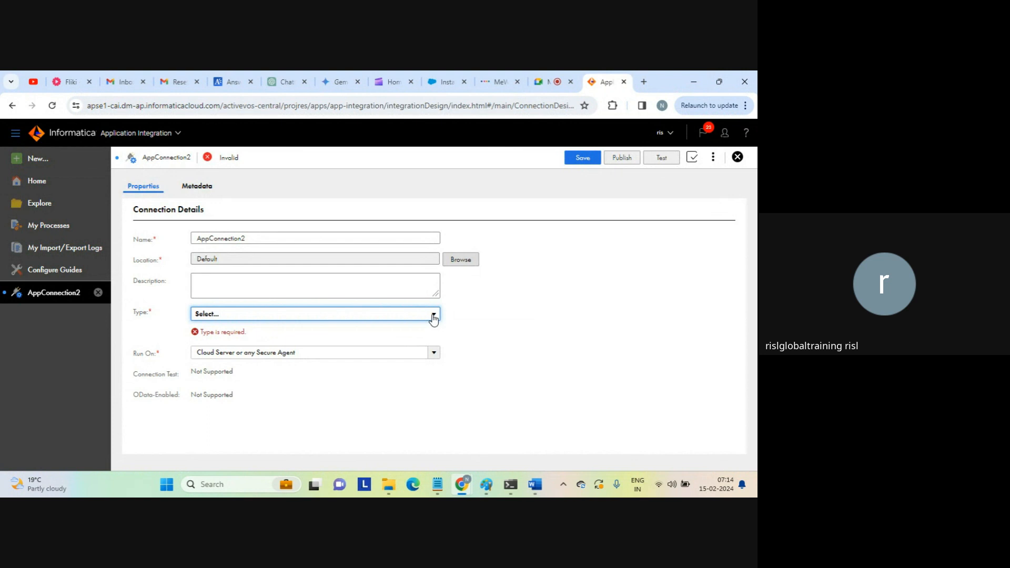
Expand the connection Type dropdown and browse the available types.
click(433, 316)
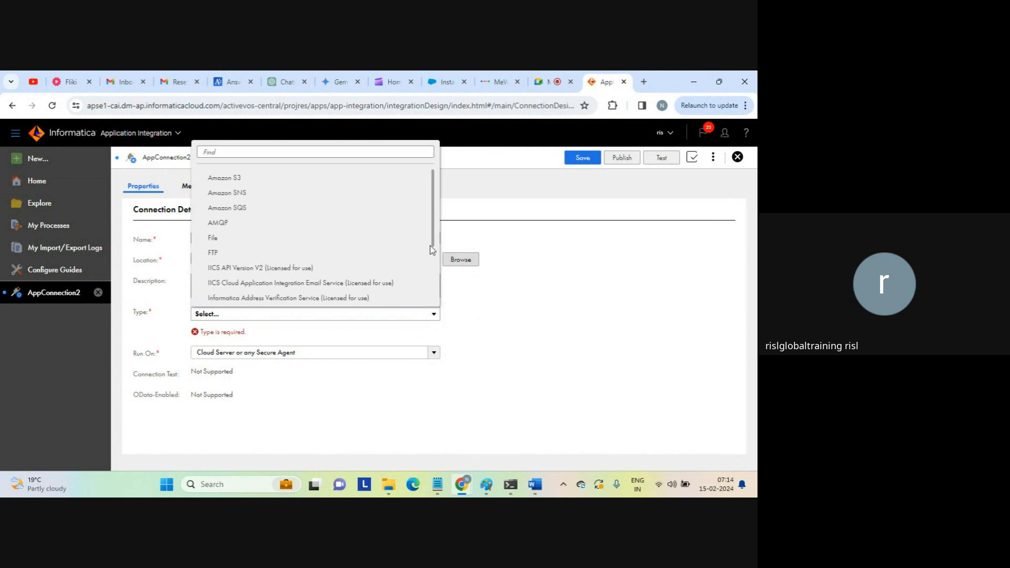
drag(432, 239, 427, 303)
scroll(417, 263, up, 5)
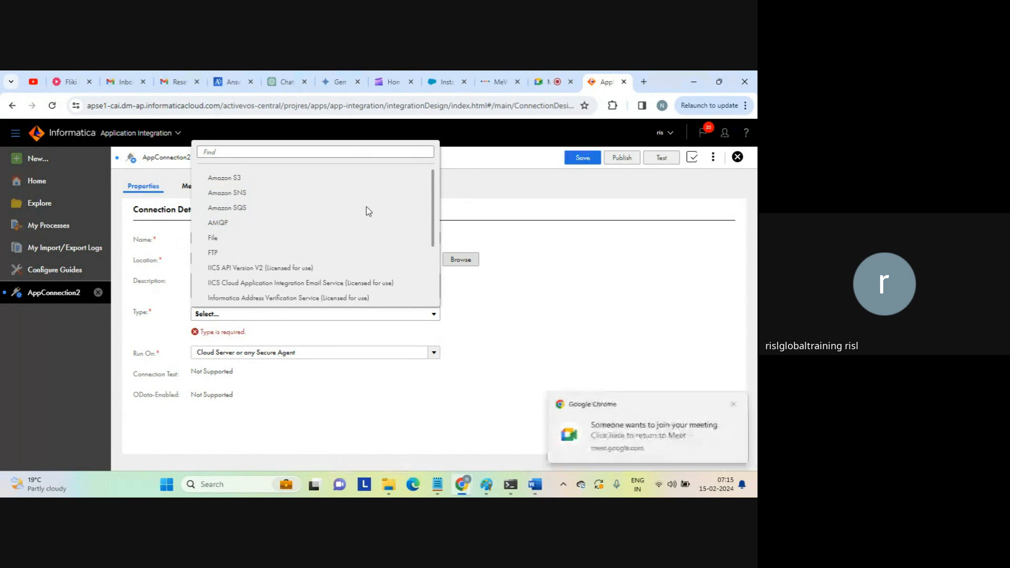
Admit the waiting participant in Google Meet and return to the Informatica tab.
click(549, 82)
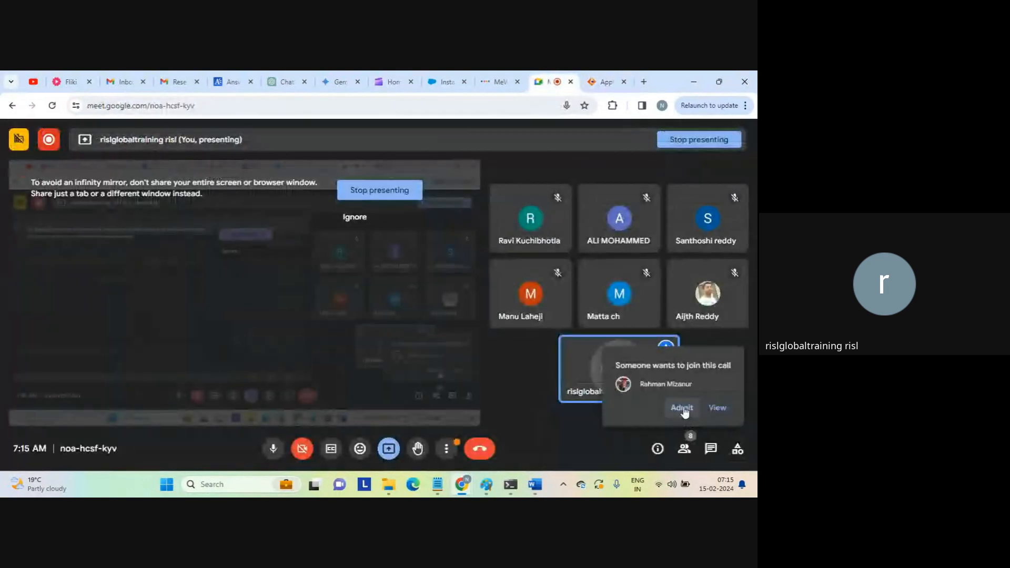
click(683, 408)
click(605, 82)
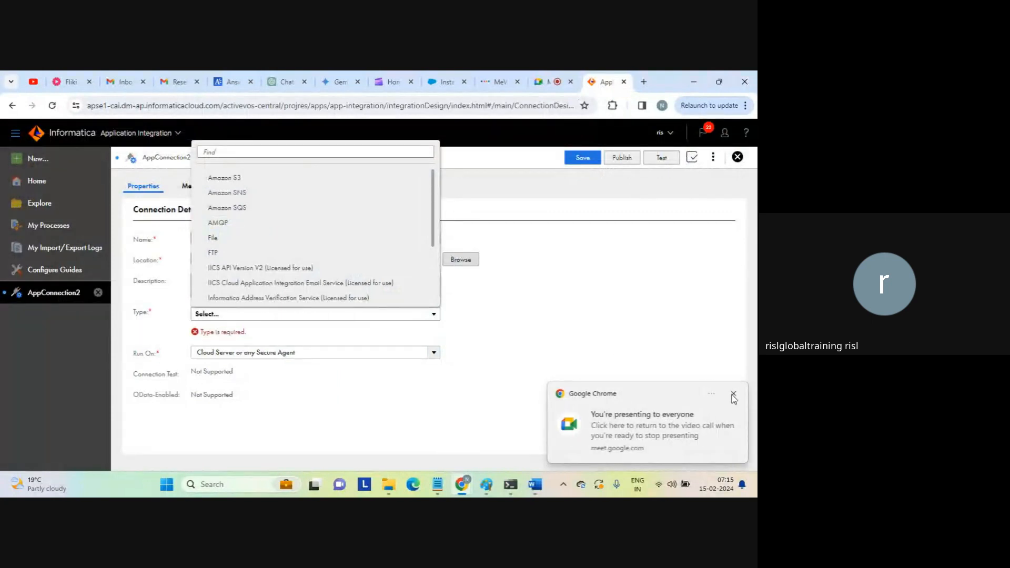
Close the 'You're presenting' notification and scroll the Type list.
click(747, 393)
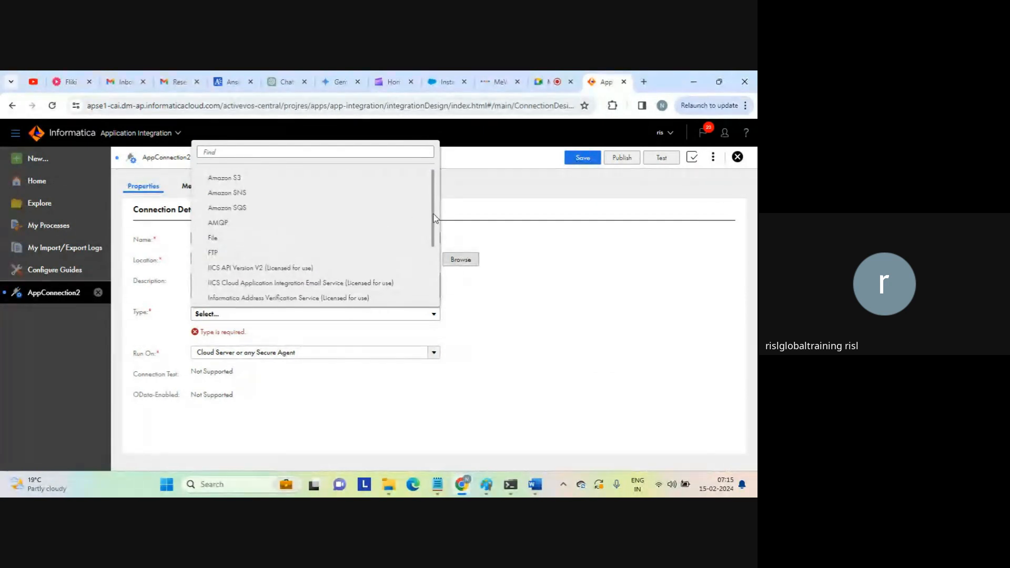
drag(435, 218, 434, 250)
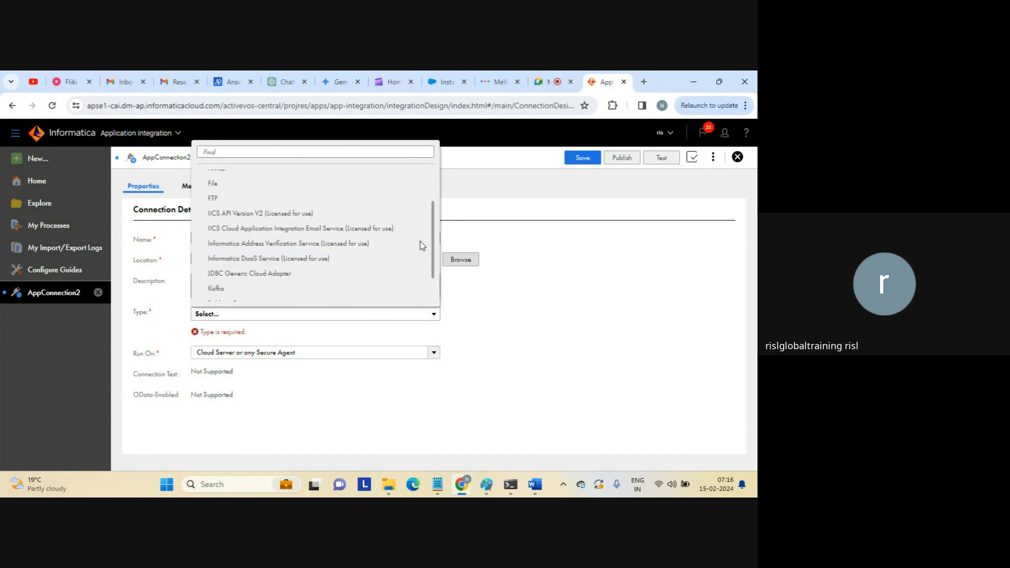
Scroll down the Type list and pick Salesforce.
scroll(432, 257, down, 1)
scroll(432, 258, down, 1)
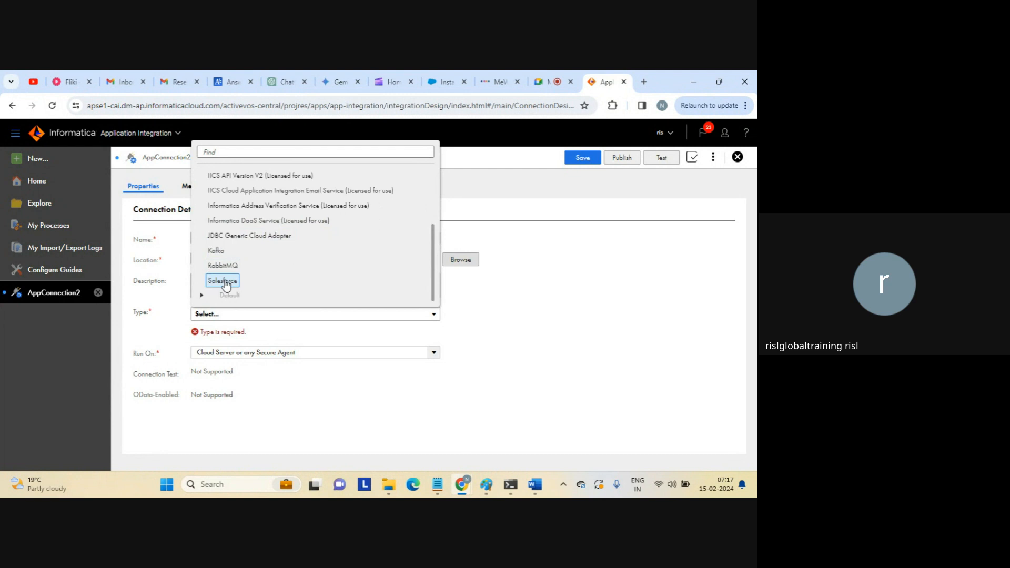
click(223, 281)
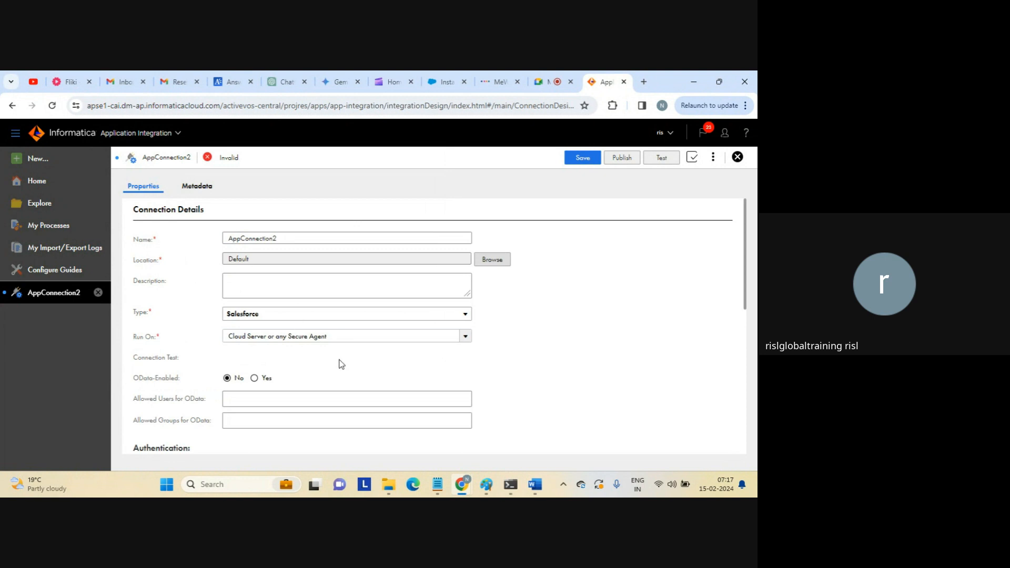
Change the name to AppConnection_salesforce and switch to the Salesforce Installed Packages tab.
click(289, 240)
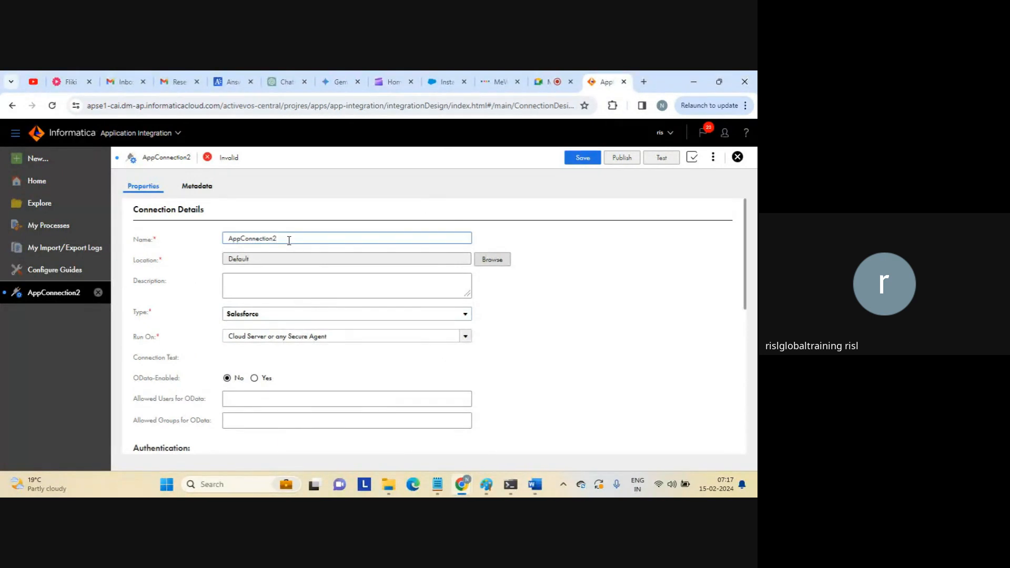
text(_salesforc)
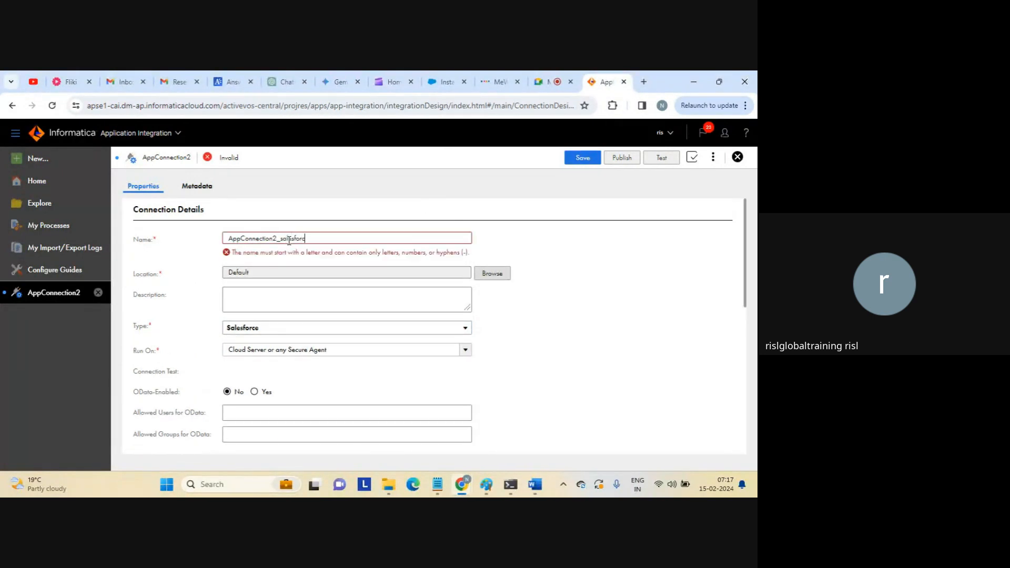
text(e)
key(BackSpace)
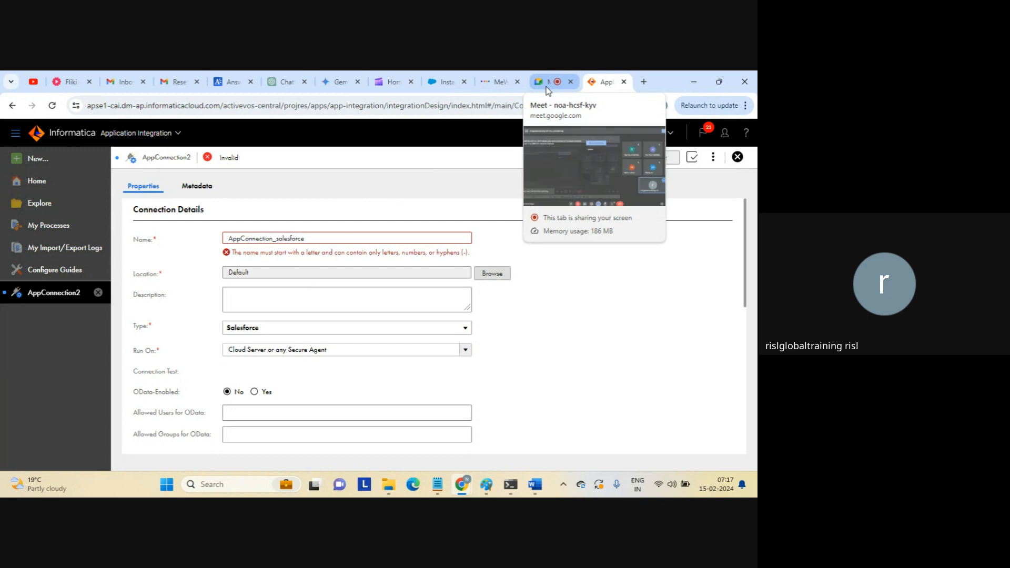
click(444, 81)
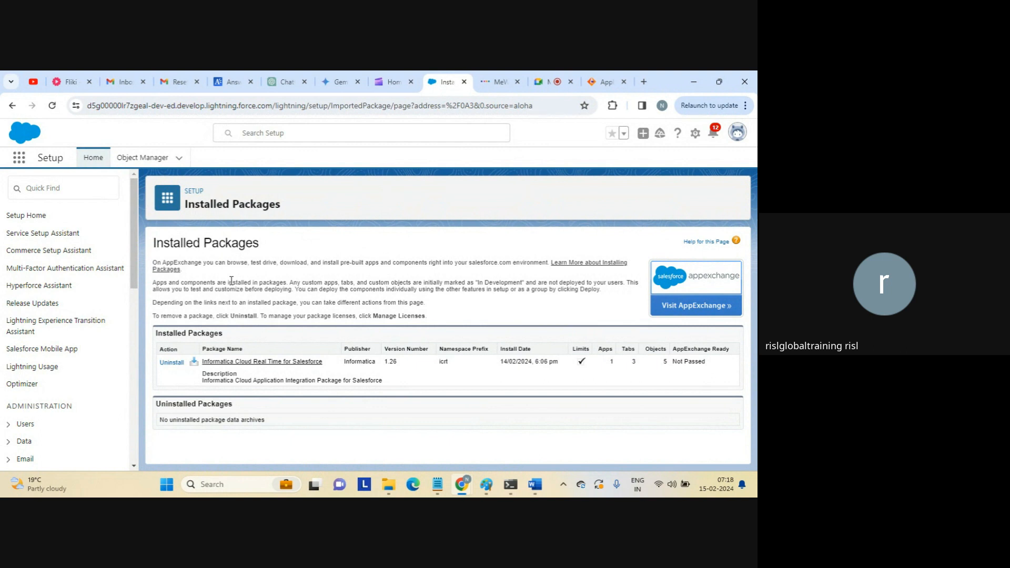
Highlight the Informatica Cloud Real Time package description, then bring up File Explorer on C:\target.
mouse_move(535, 483)
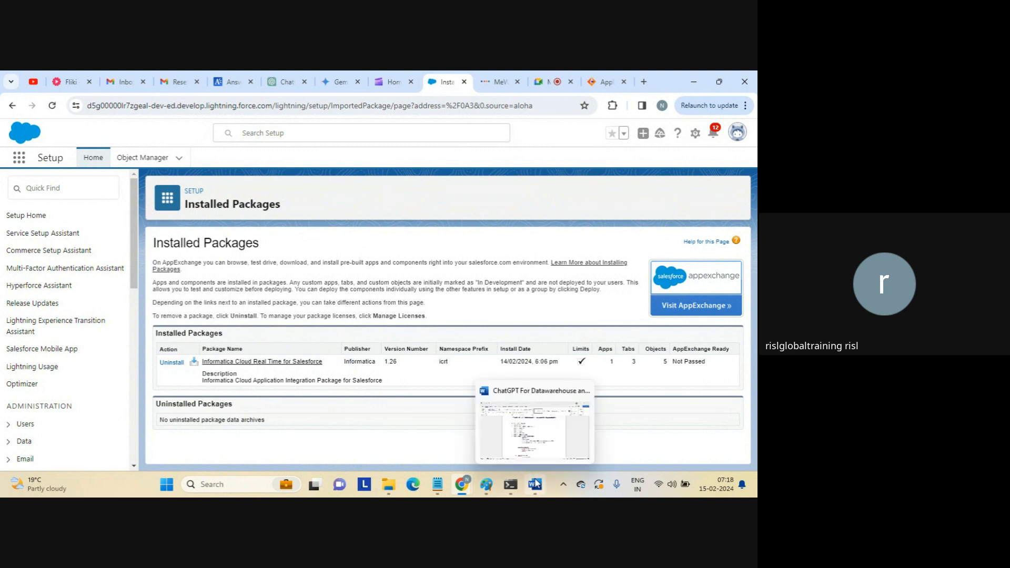
double_click(343, 289)
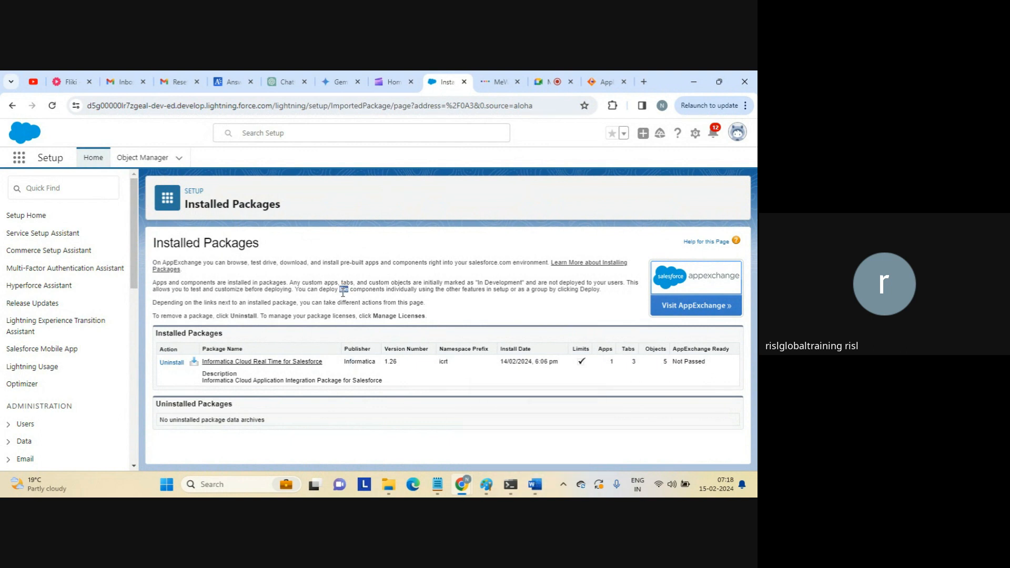
triple_click(342, 291)
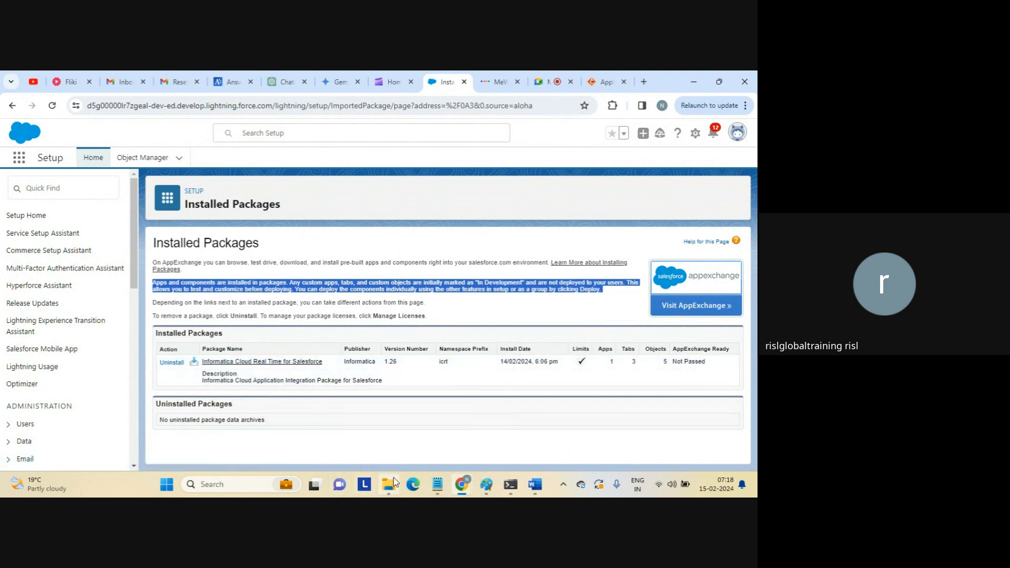
mouse_move(395, 483)
click(368, 427)
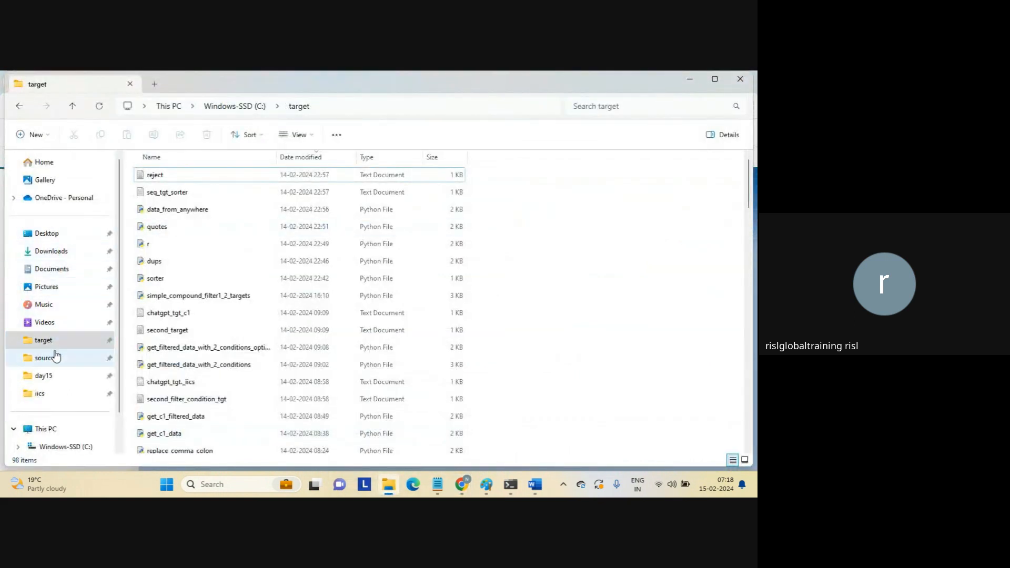
Open the ICRT-9 Word document from the C:\docs\iics folder.
click(43, 393)
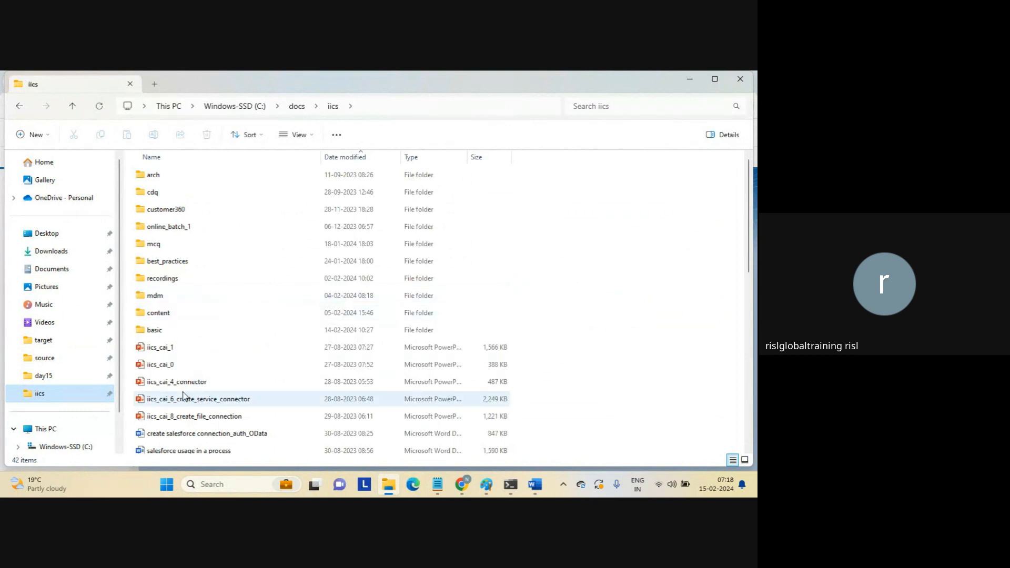
click(227, 399)
key(Down)
key(Down)
key(Down)
key(Down)
key(Down)
key(Down)
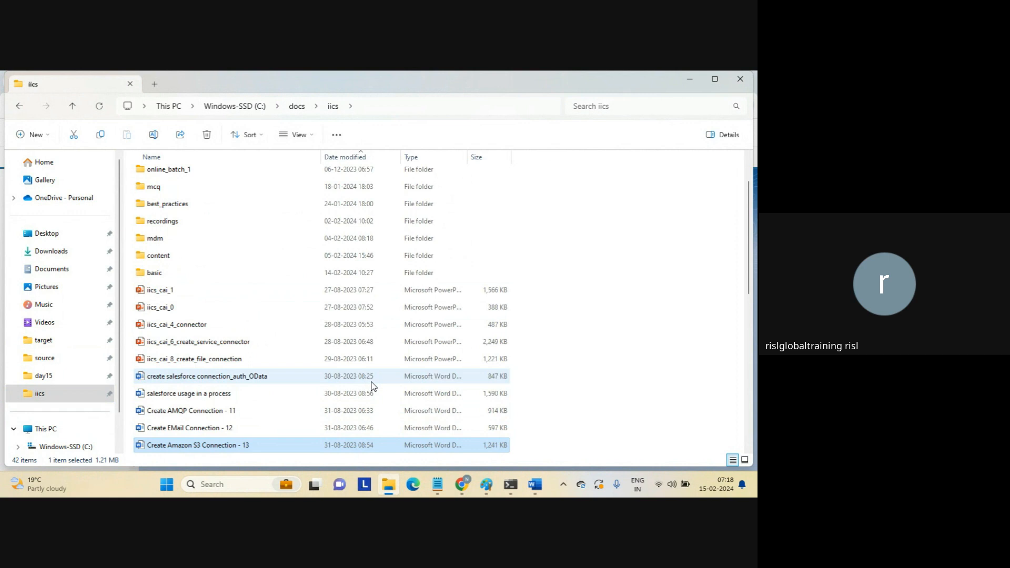
key(Up)
key(Up)
key(Up)
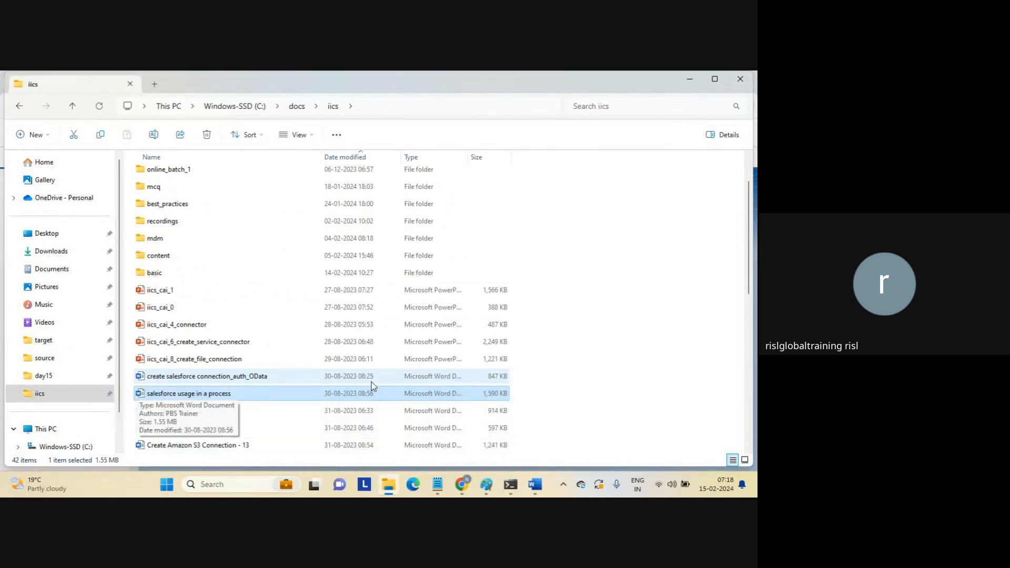
key(Down)
key(Down)
key(Down)
key(Down)
key(Down)
key(Down)
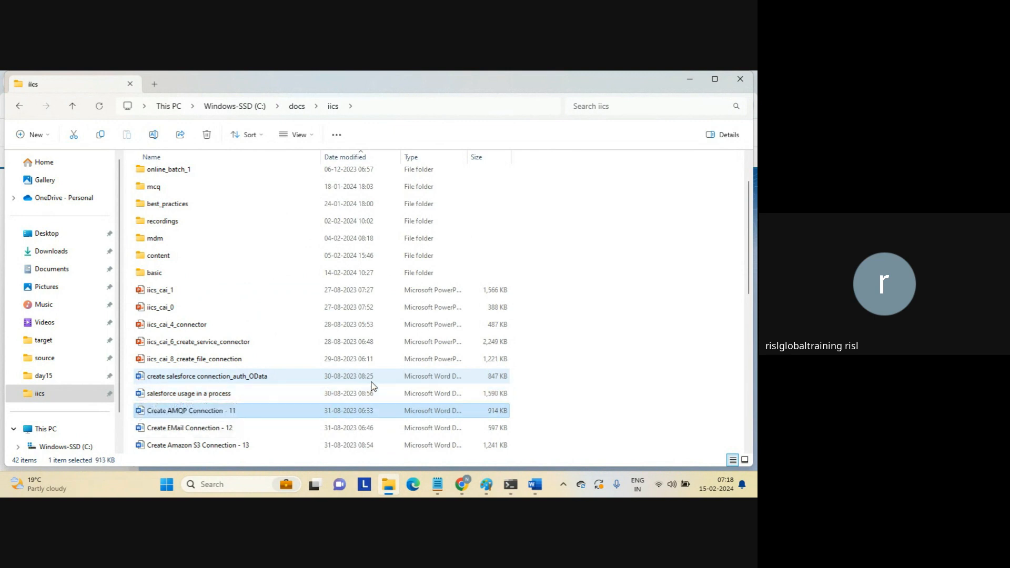
key(Down)
key(Down)
key(Down)
key(Down)
key(Down)
key(Down)
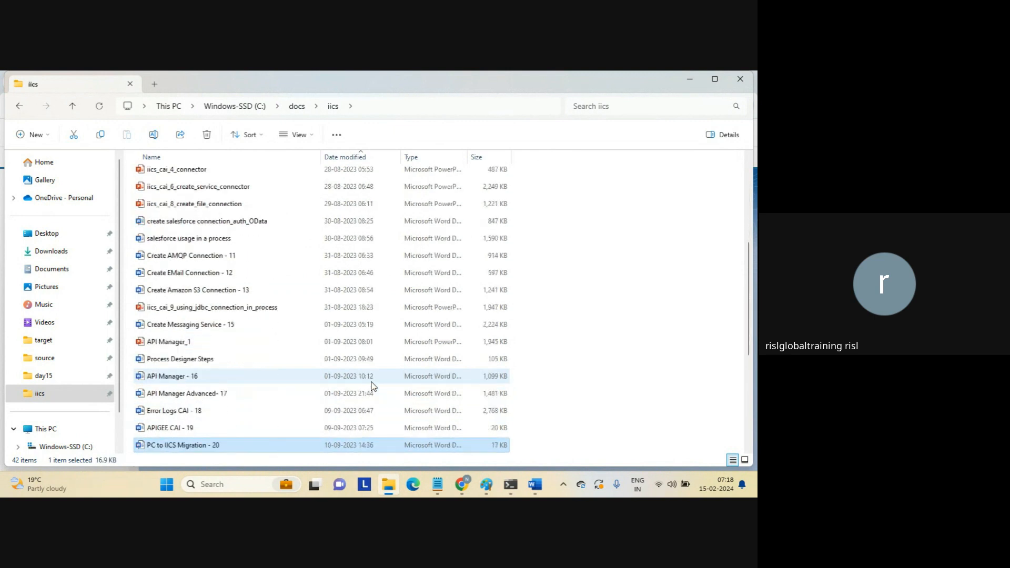
scroll(372, 386, down, 4)
key(Down)
key(Down)
key(Down)
key(Down)
key(Down)
key(Down)
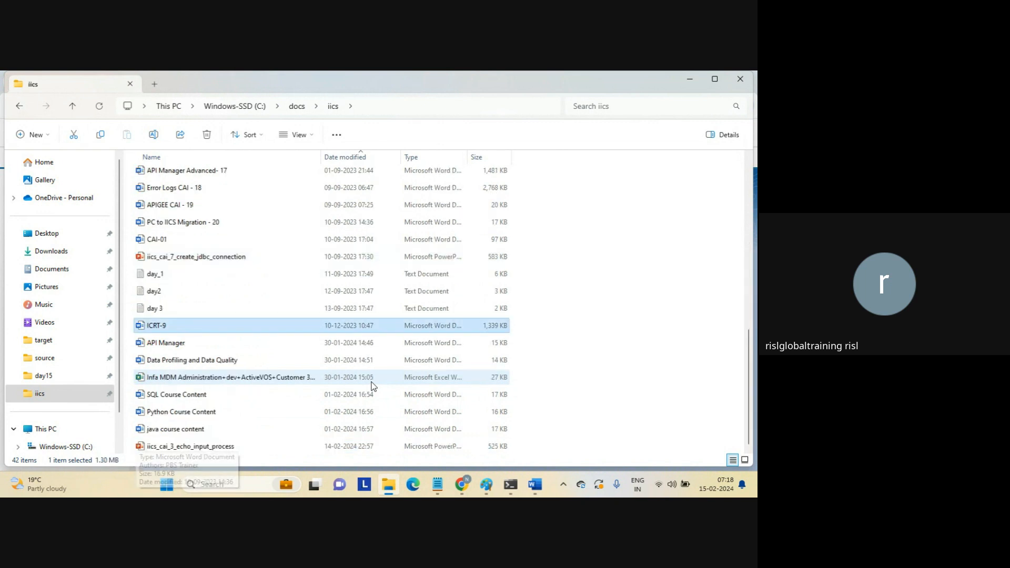
key(Return)
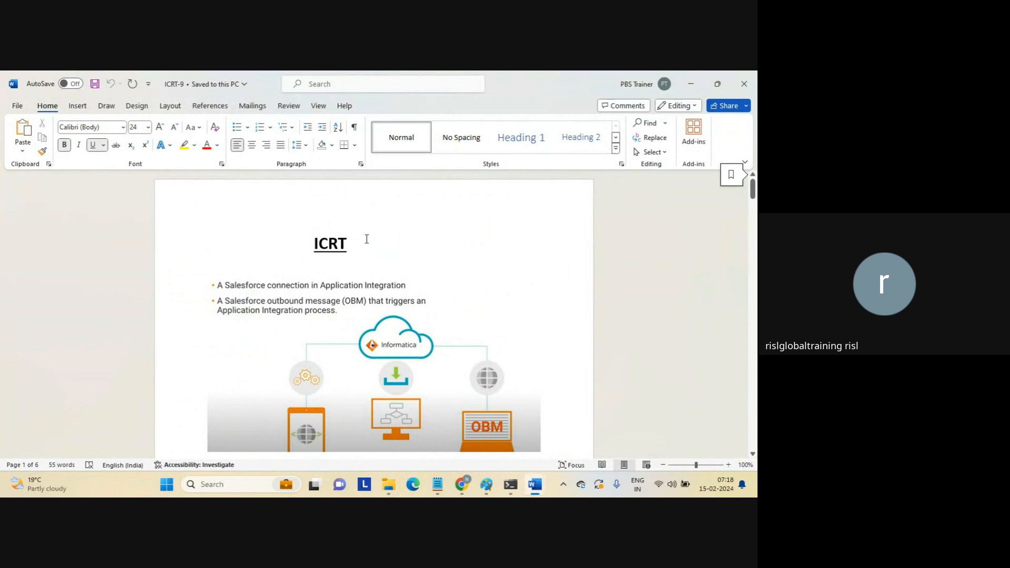
Select the ICRT heading at the top of the ICRT-9 document.
drag(315, 243, 369, 247)
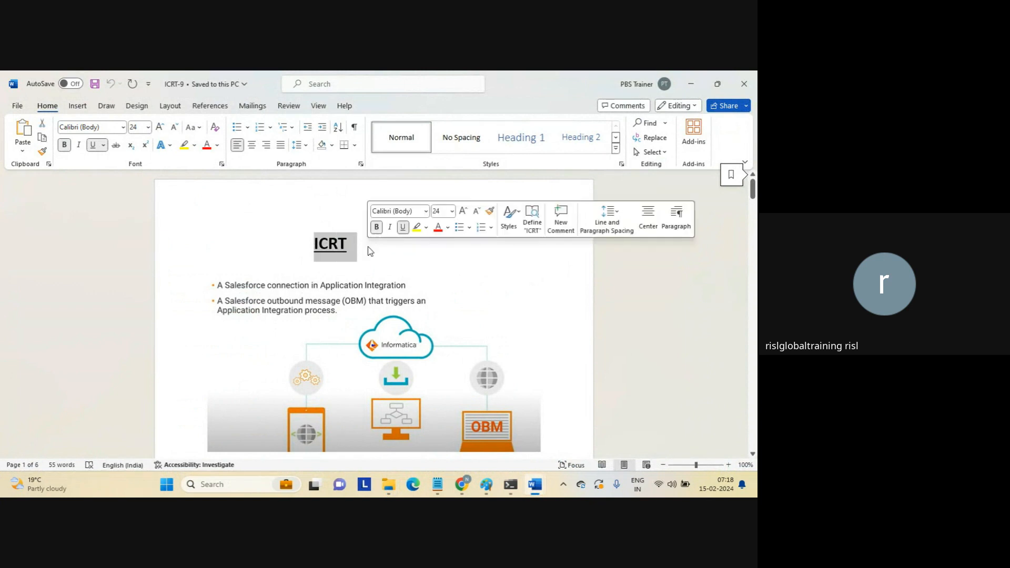
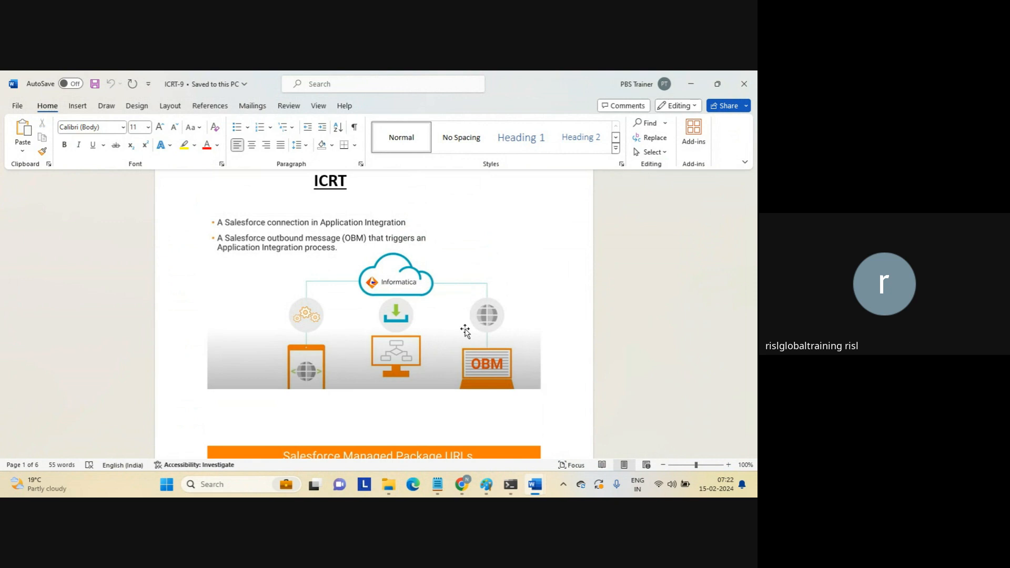
Leave the ICRT-9 diagram in Word and return to the Salesforce Installed Packages browser window.
click(404, 275)
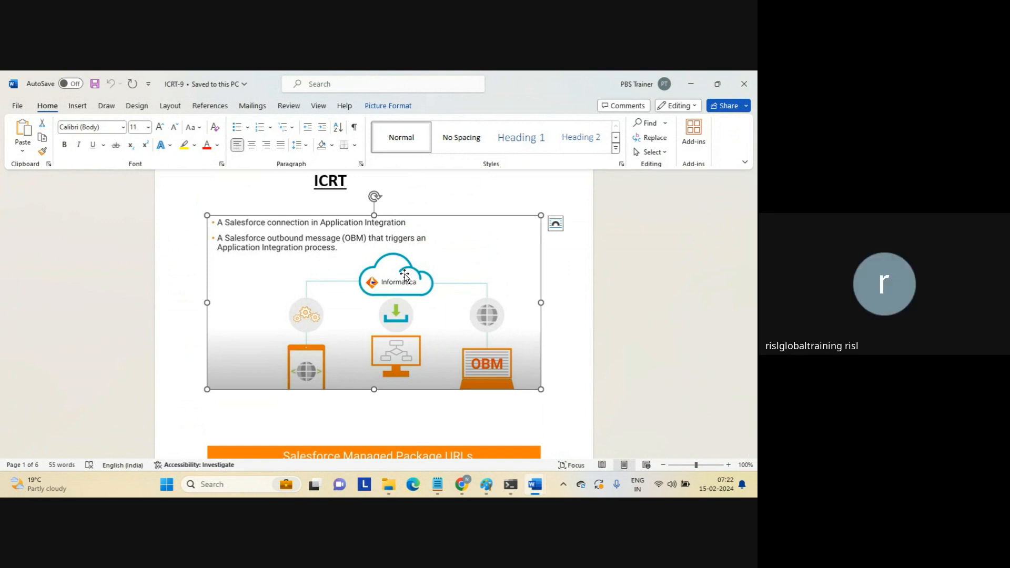
mouse_move(456, 484)
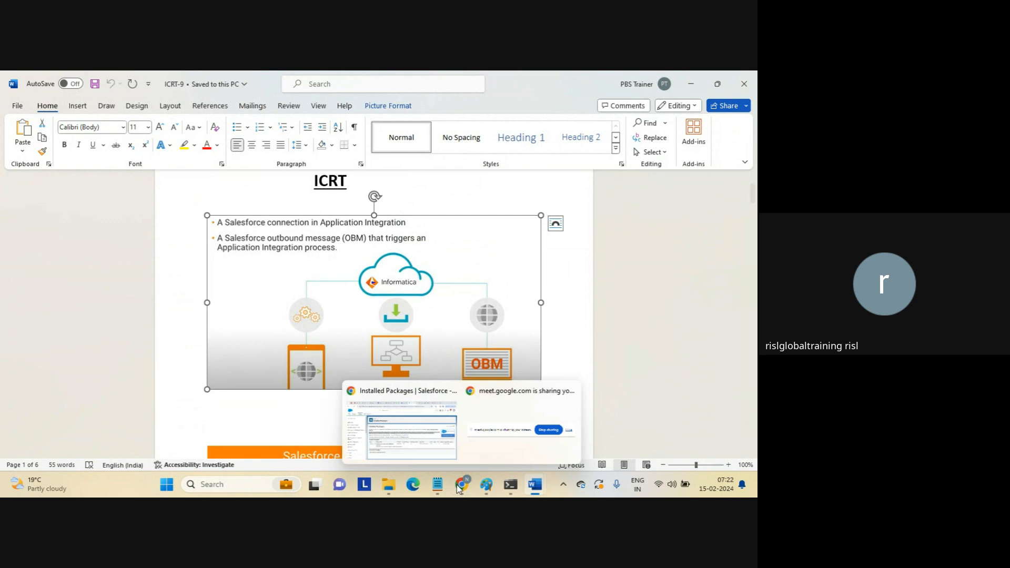
click(421, 427)
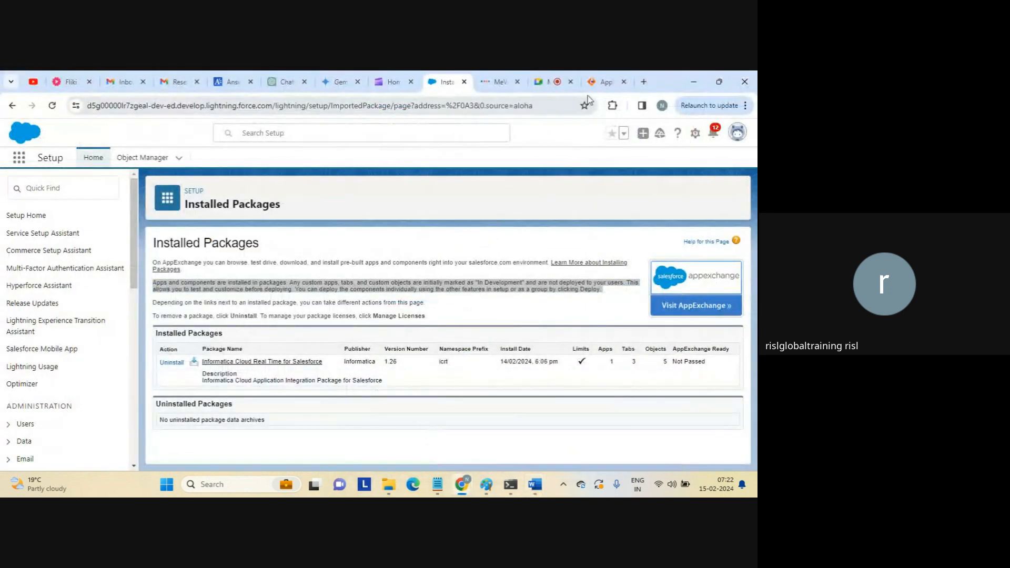
Switch to the Informatica Application Integration tab and select its page address.
click(603, 81)
click(309, 105)
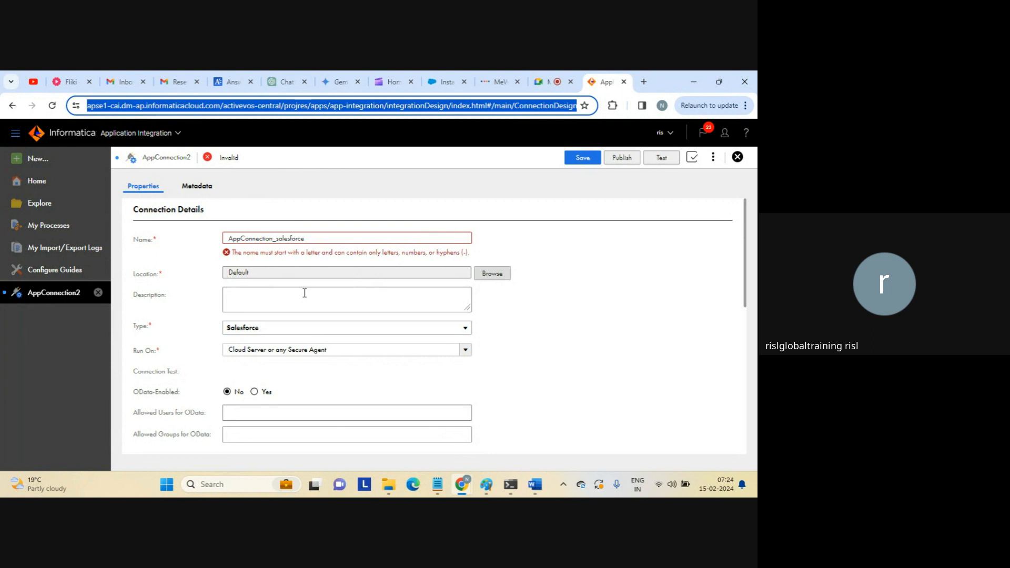
Rename the connection from AppConnection_salesforce to AppConnectionSalesforce.
click(277, 239)
key(BackSpace)
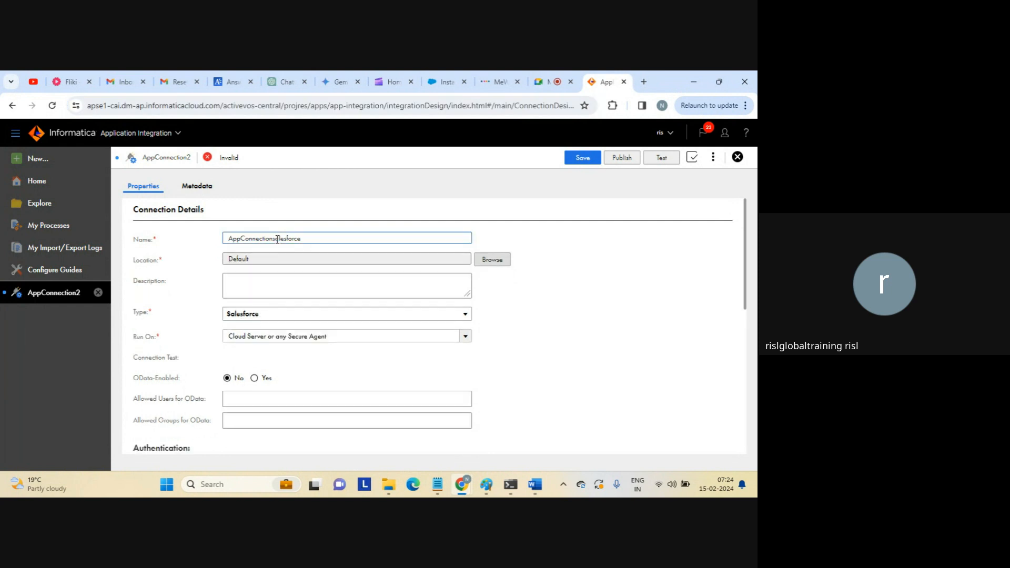
key(BackSpace)
key(Caps_Lock)
text(S)
key(Caps_Lock)
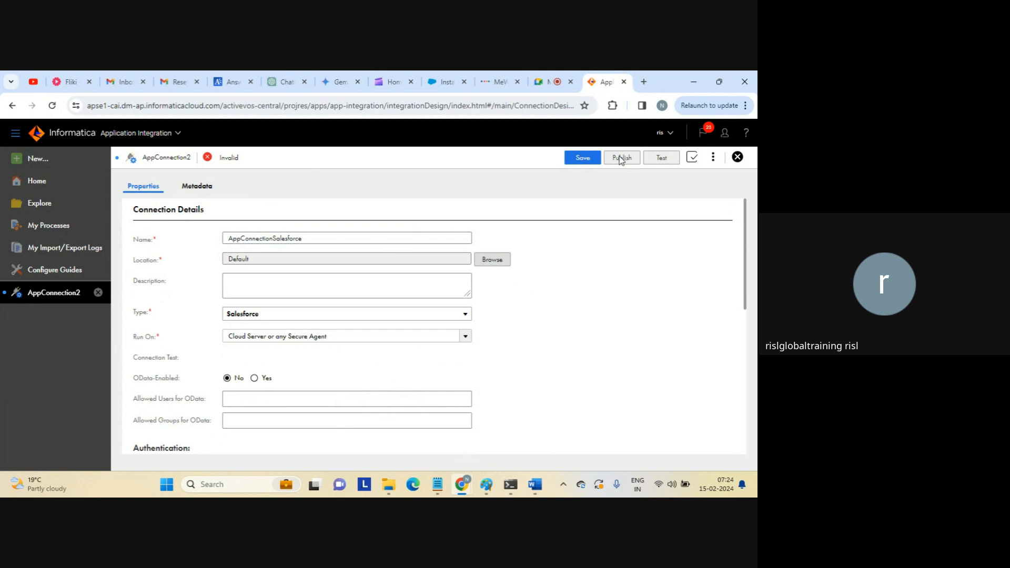
click(713, 158)
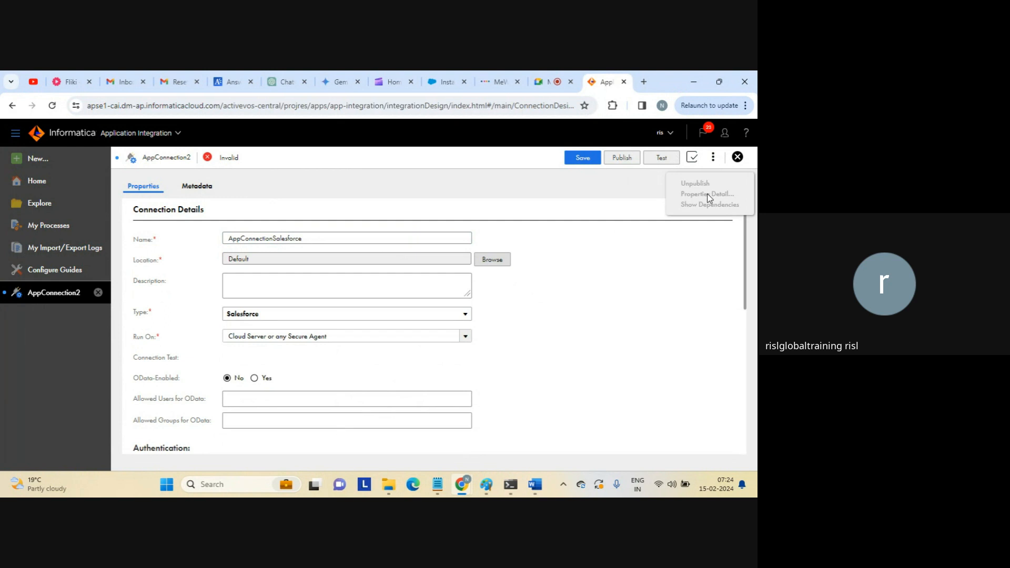
click(611, 261)
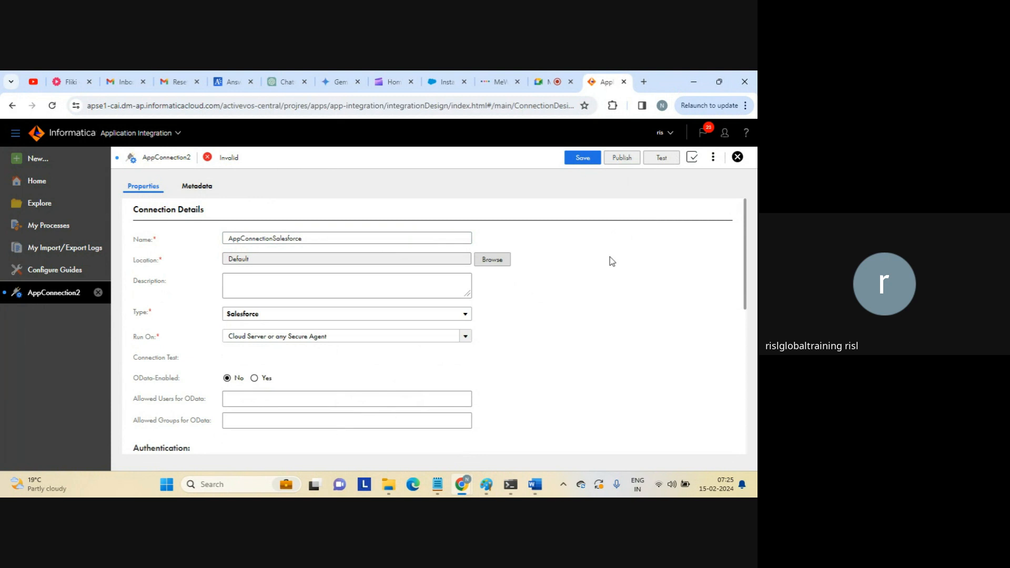
Paste the connection name AppConnectionSalesforce into the Description field.
double_click(328, 242)
key(ctrl+c)
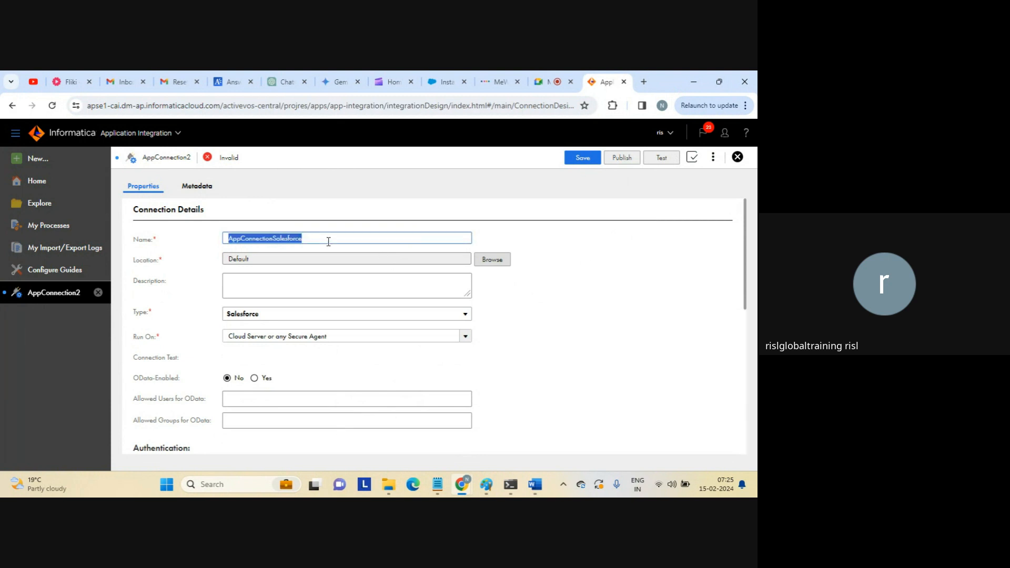
click(296, 284)
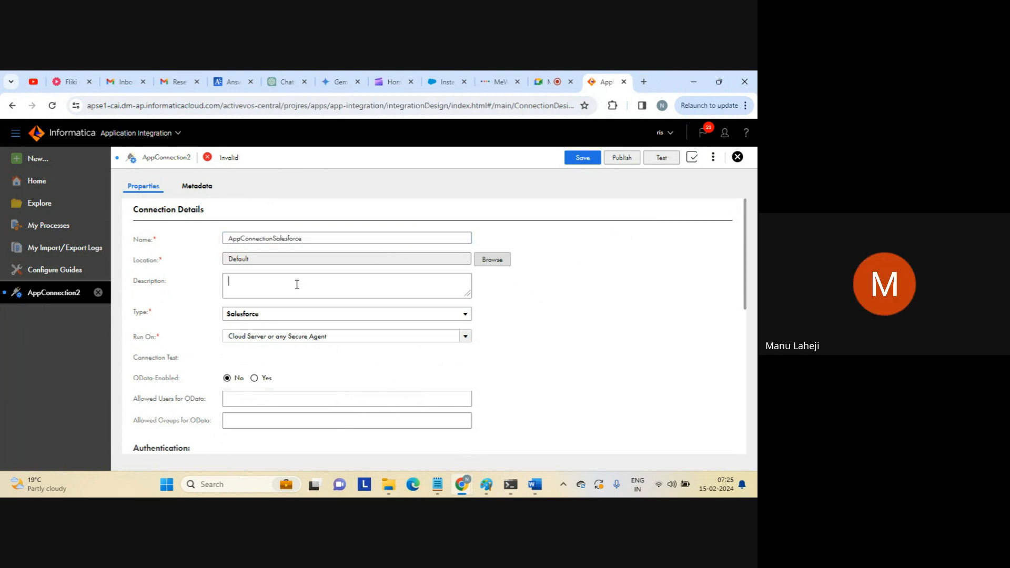
key(ctrl+v)
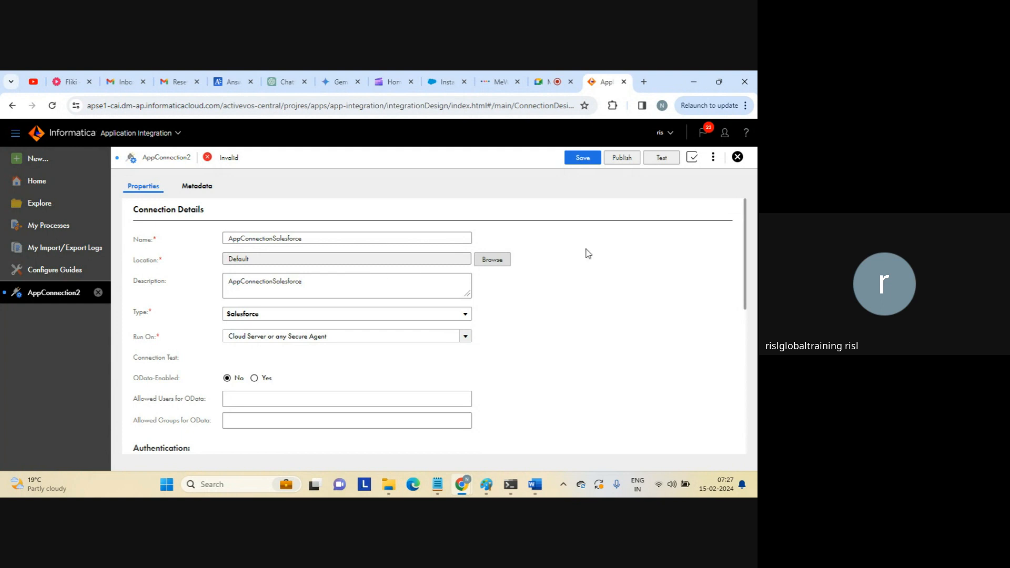
drag(746, 235, 746, 298)
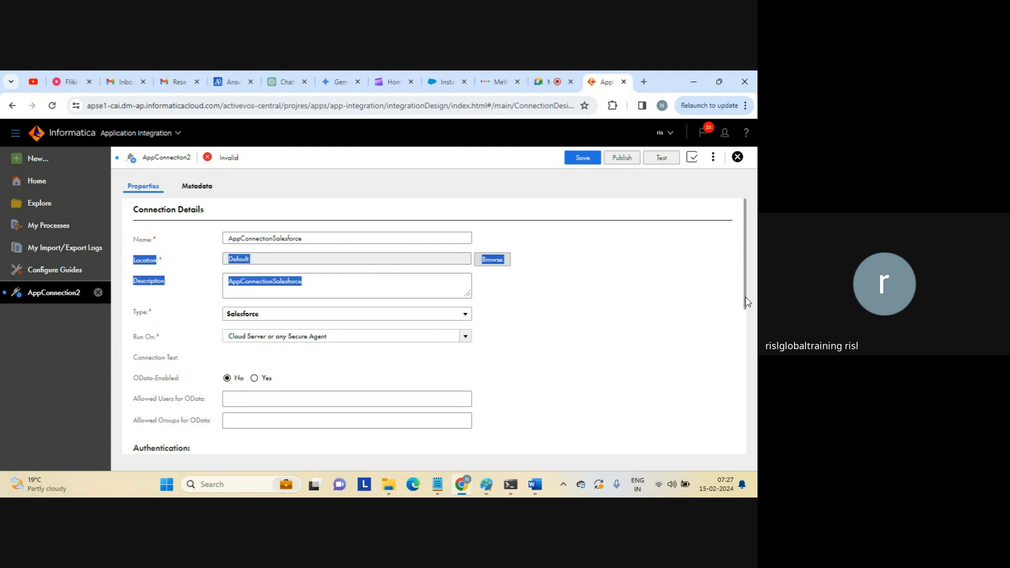
click(644, 279)
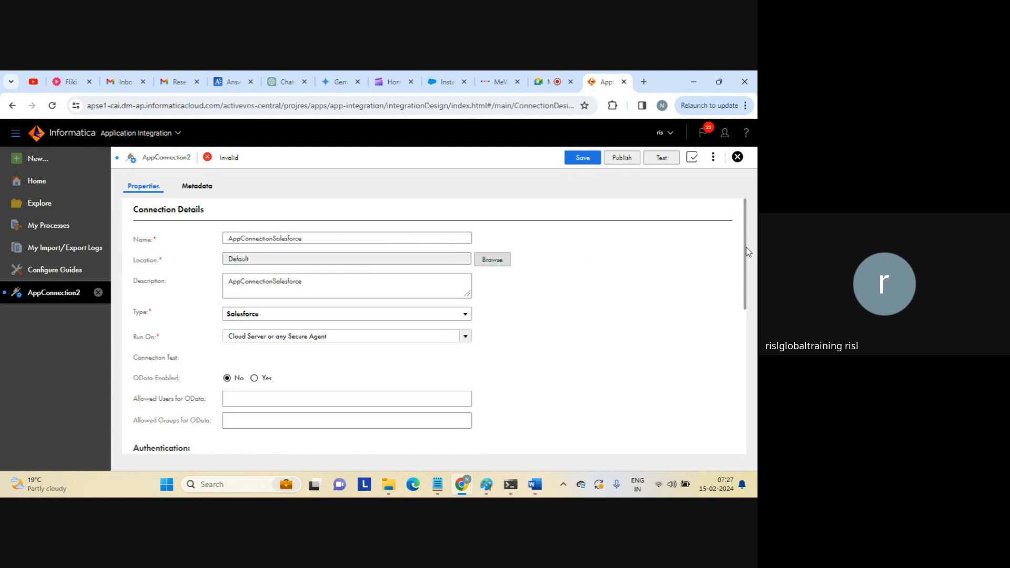
drag(746, 248, 731, 290)
Edit the Salesforce User Name value in the Password authentication table.
scroll(731, 300, down, 2)
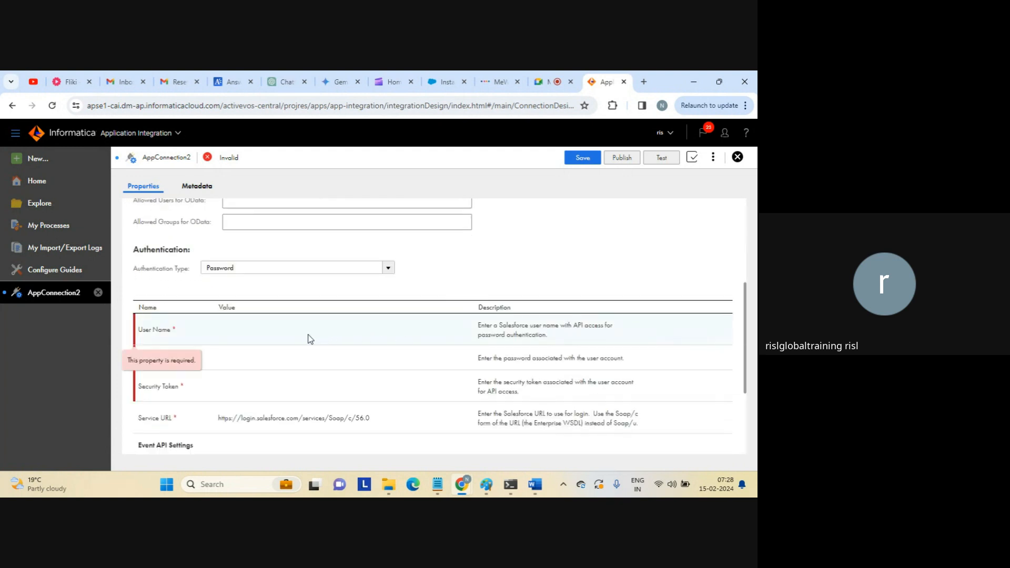
click(300, 340)
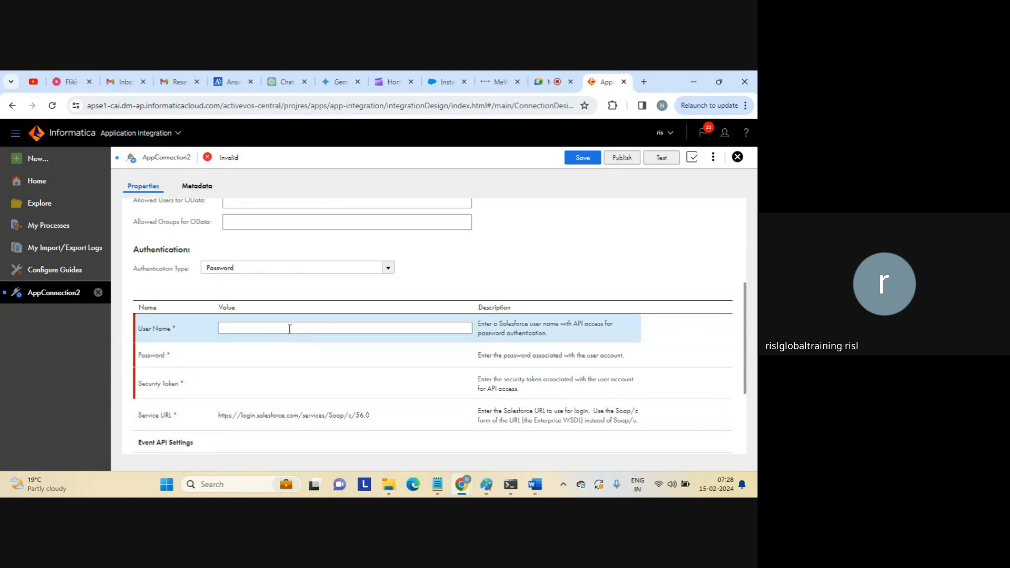
click(277, 328)
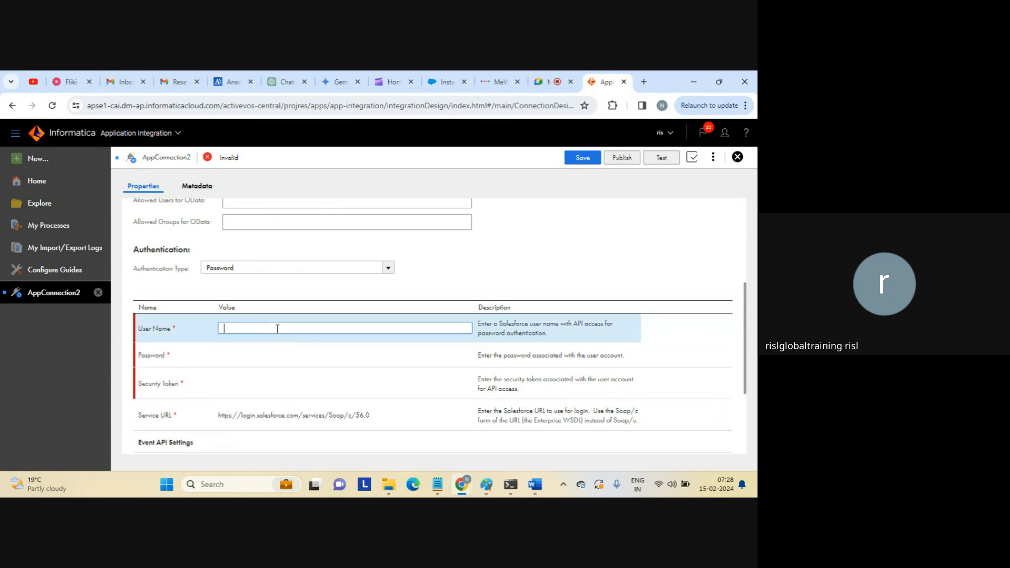
Bring the ICRT-9 notes in Word to the front and look over its ICRT heading.
mouse_move(538, 483)
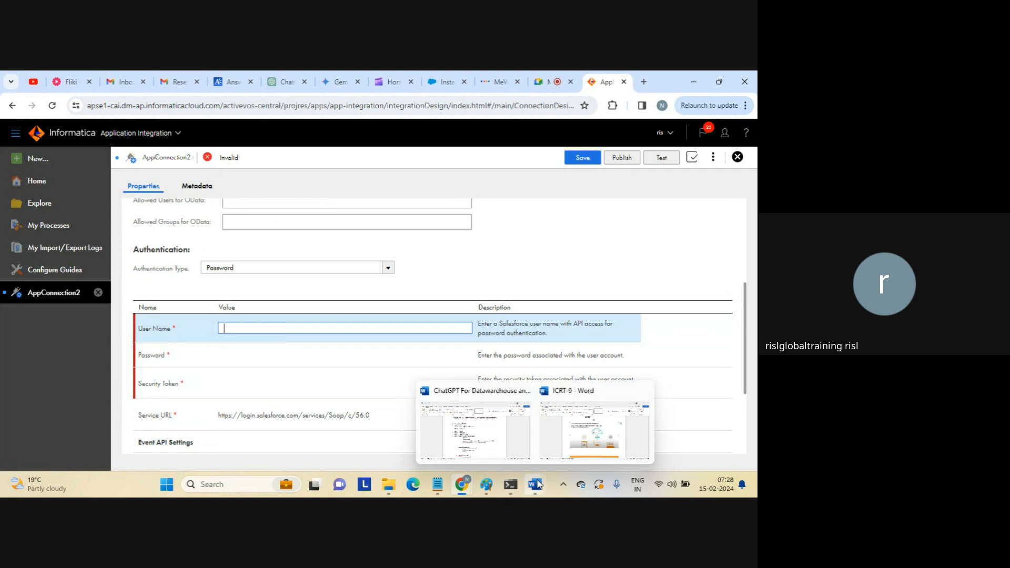
click(585, 431)
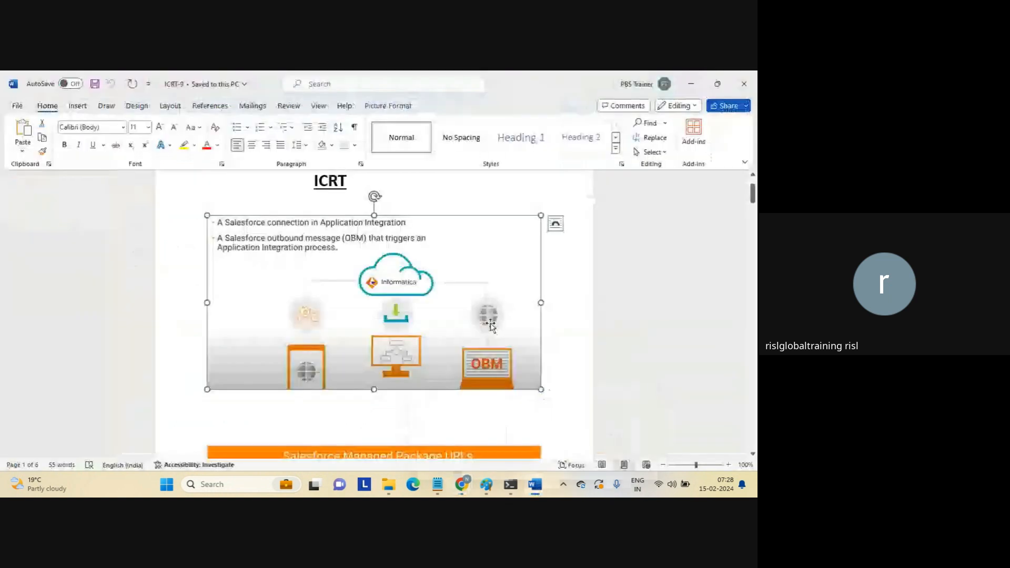
click(573, 293)
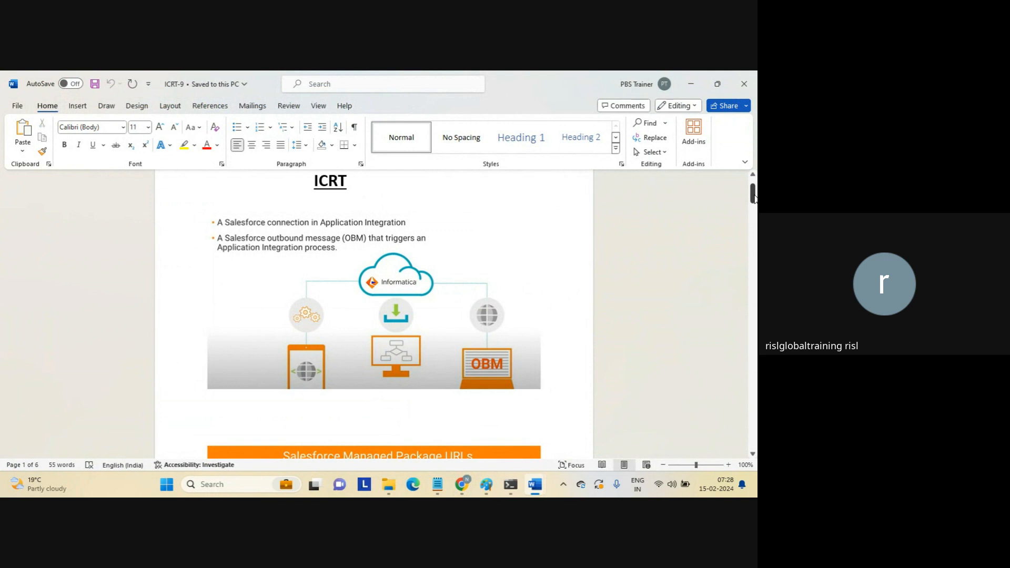
click(753, 198)
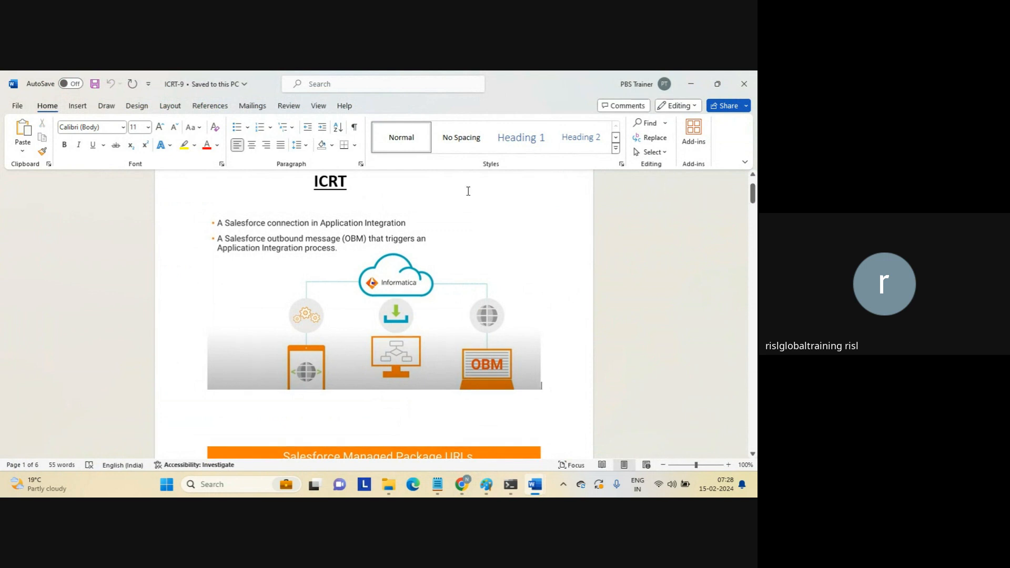
double_click(328, 178)
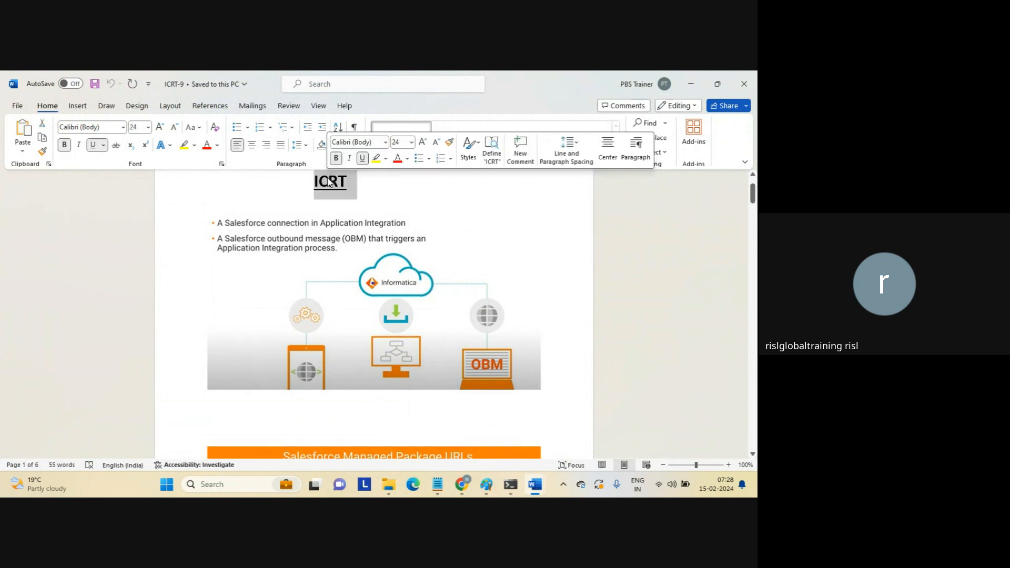
click(605, 222)
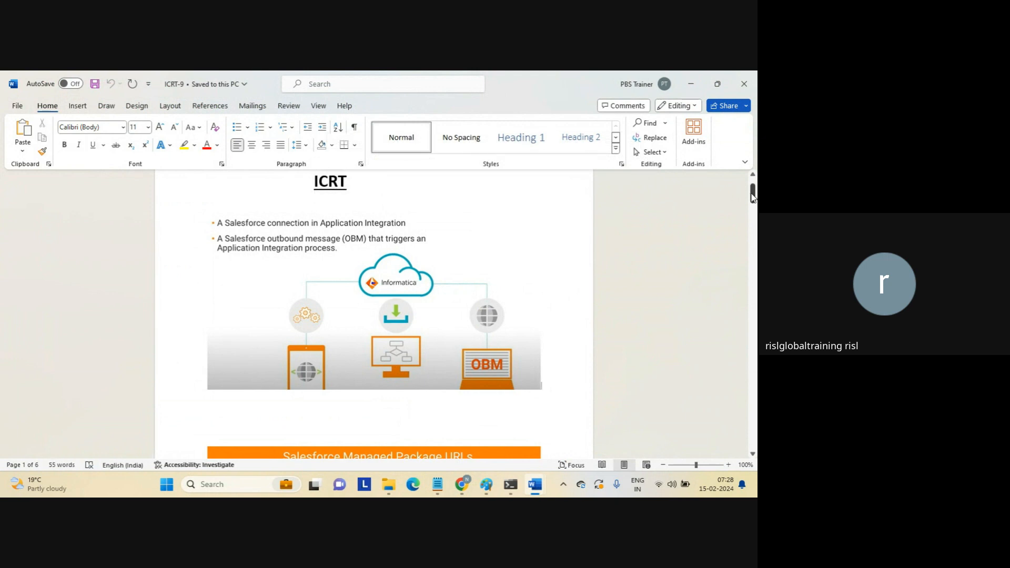
drag(753, 193, 752, 214)
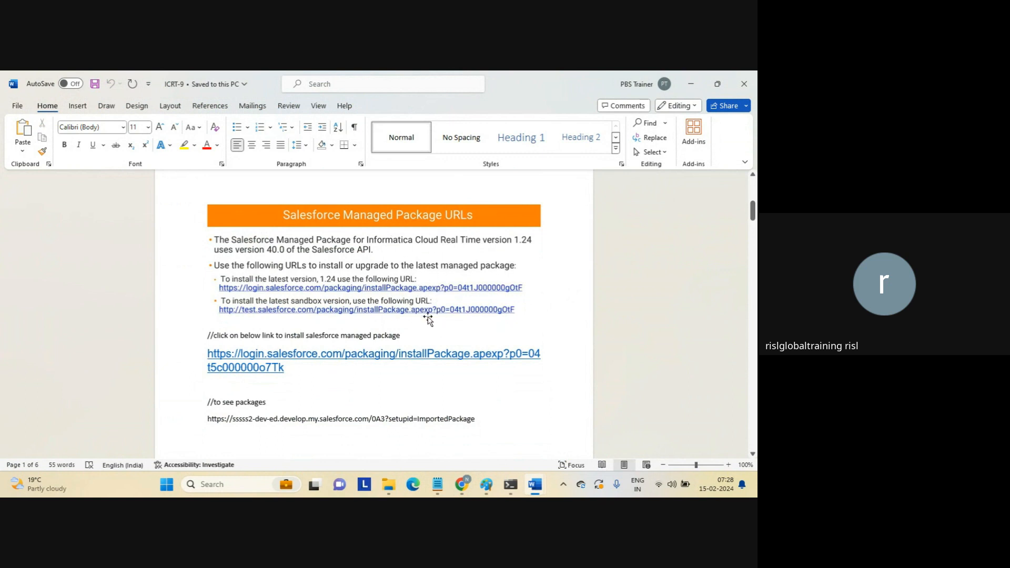
Select the managed package link, then the ImportedPackage URL under '//to see packages'.
triple_click(297, 366)
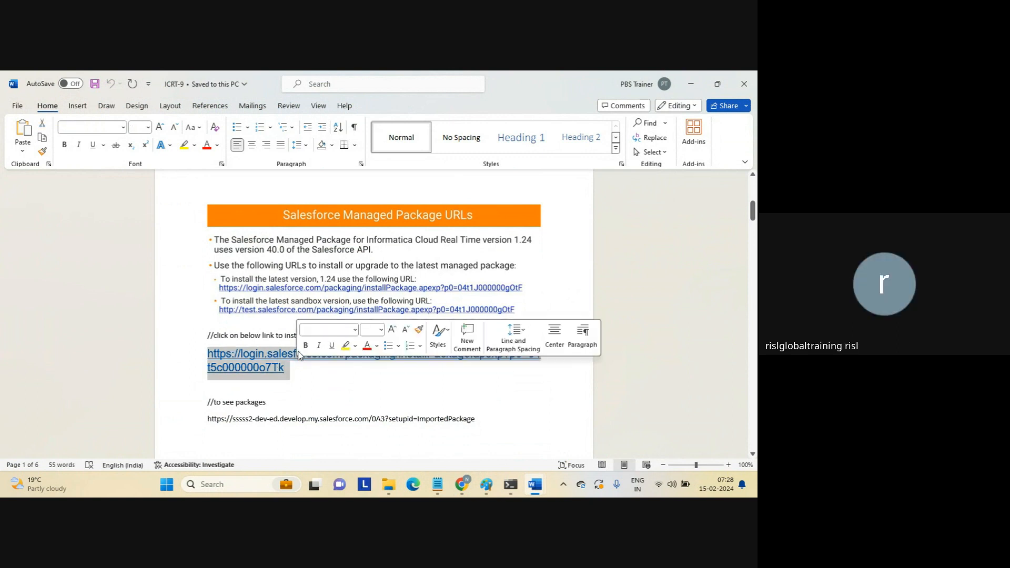
click(316, 282)
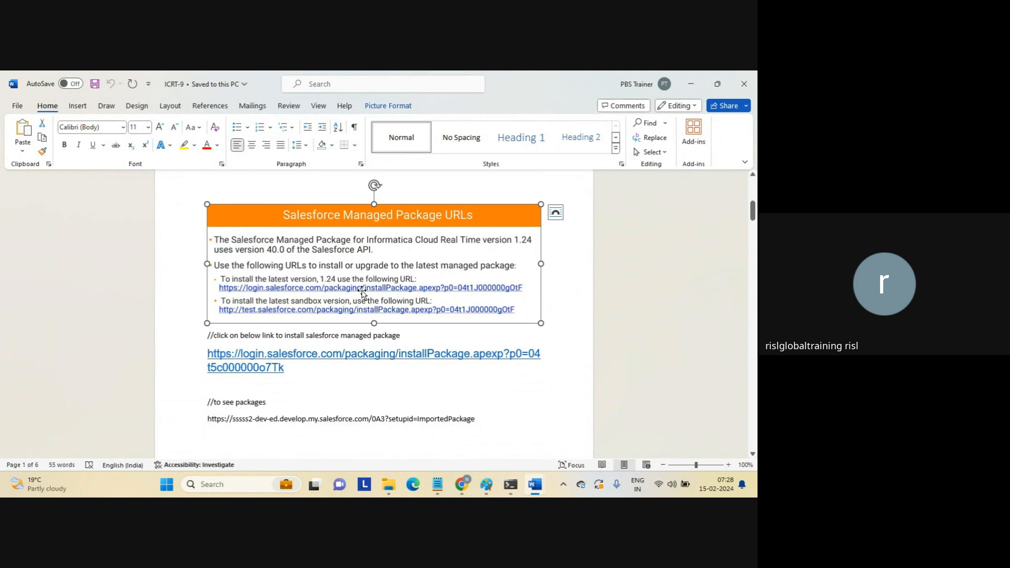
click(344, 382)
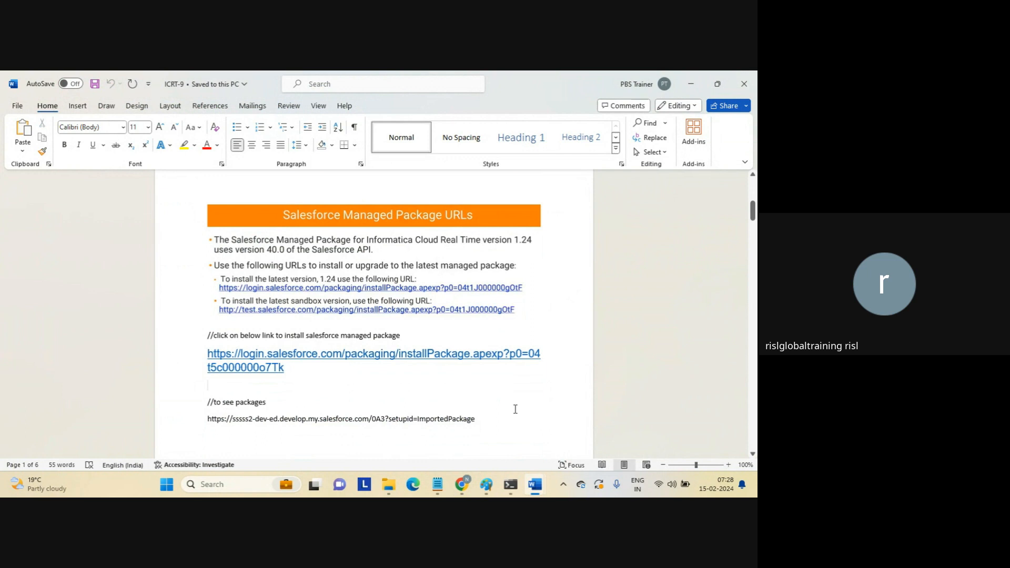
triple_click(476, 418)
key(ctrl+c)
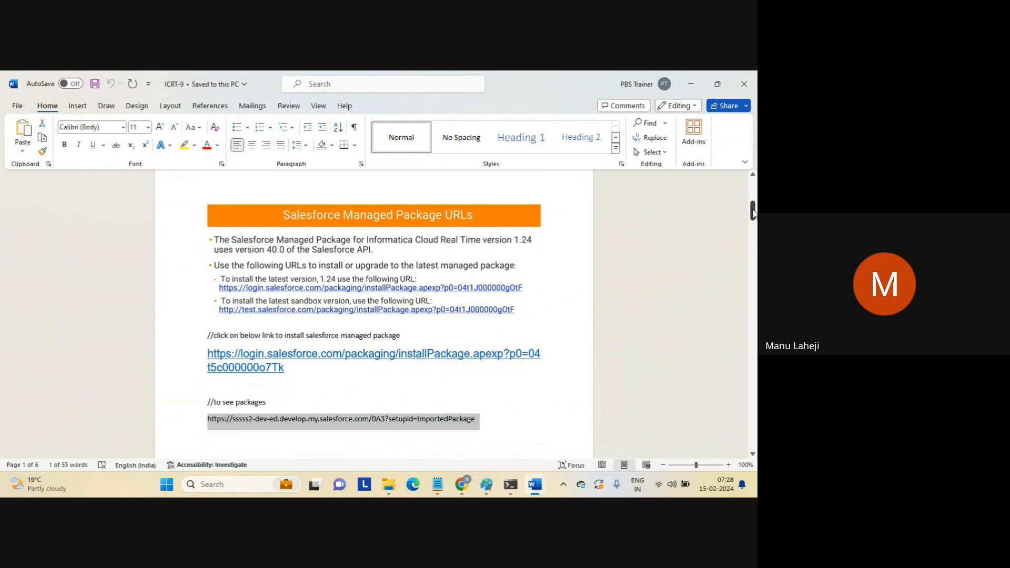
drag(753, 213, 751, 227)
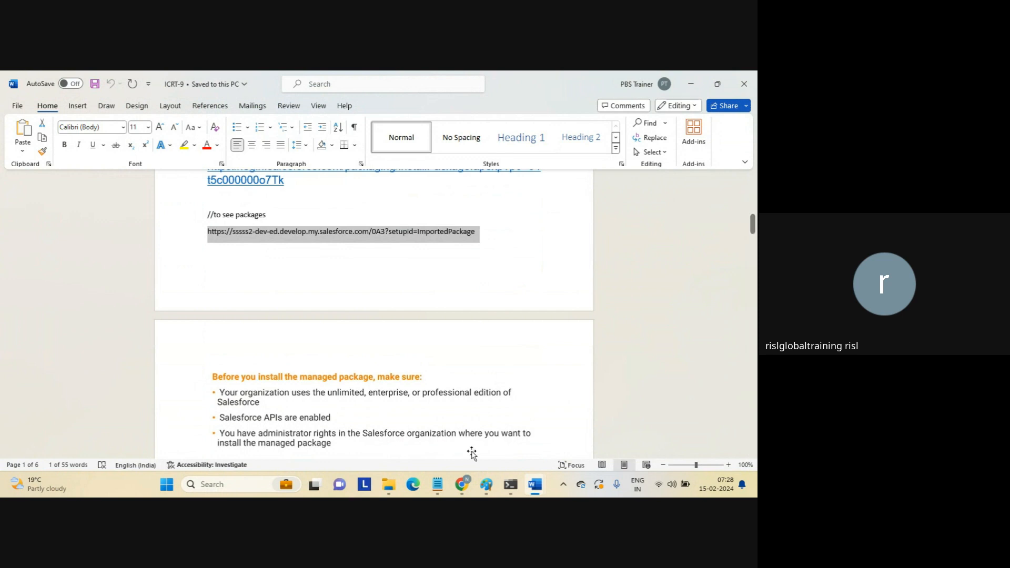
Load the copied installed-packages address in a new browser tab.
mouse_move(462, 482)
click(433, 443)
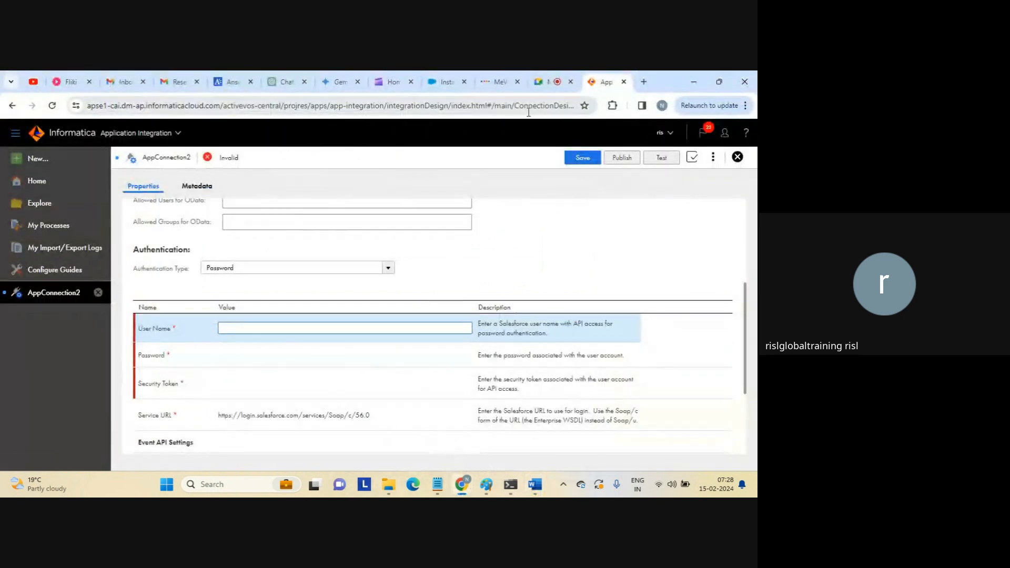
click(444, 81)
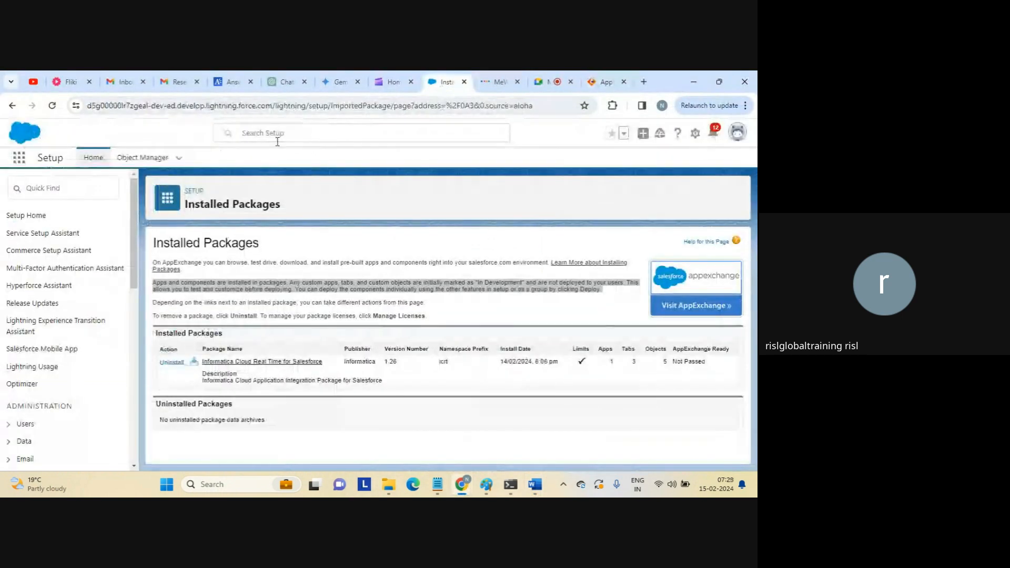
click(643, 81)
key(ctrl+v)
key(Return)
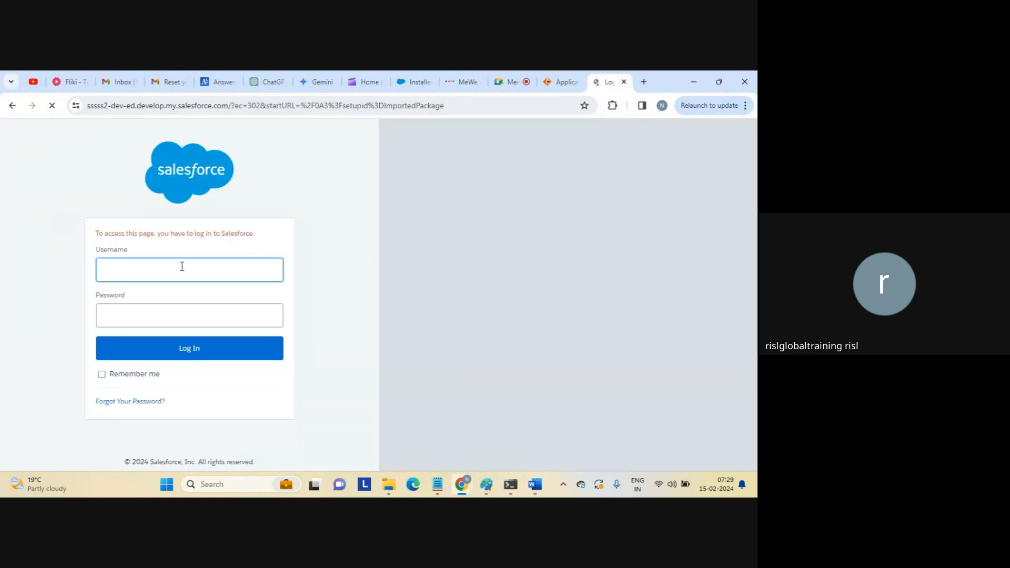
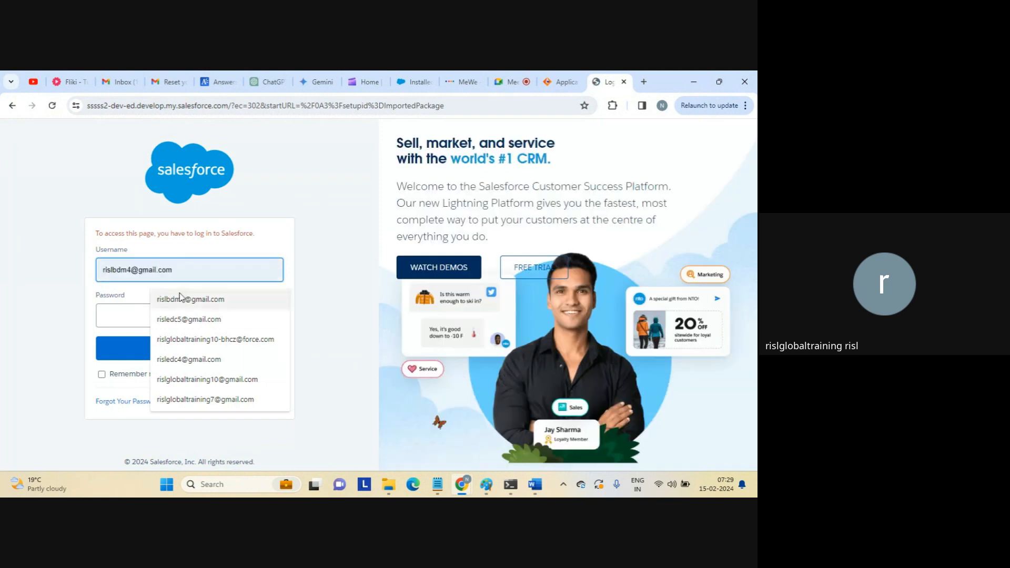
Attempt a Salesforce login with the saved username and password, which fails with a credentials error.
click(154, 298)
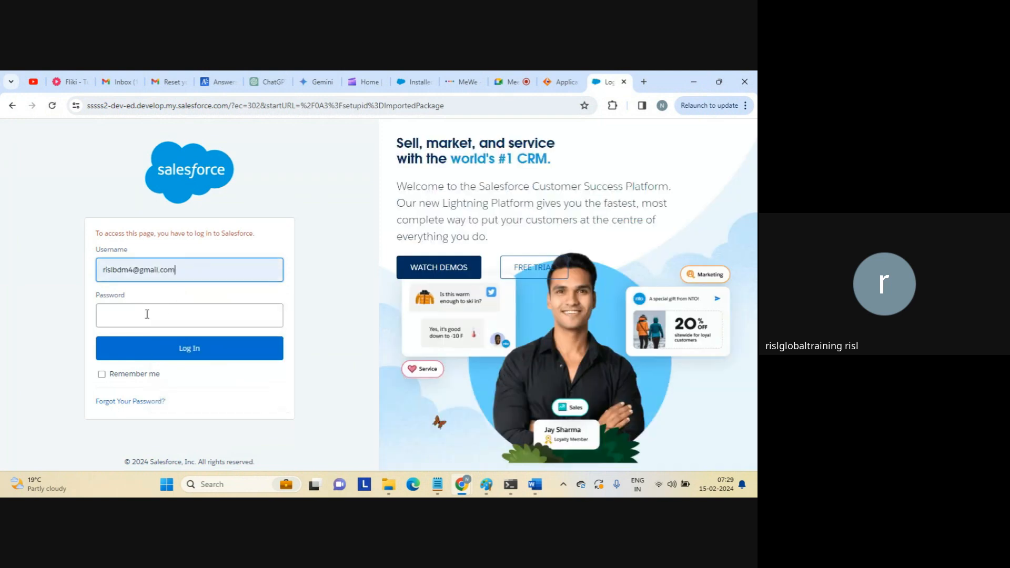
click(143, 318)
key(Caps_Lock)
text(••)
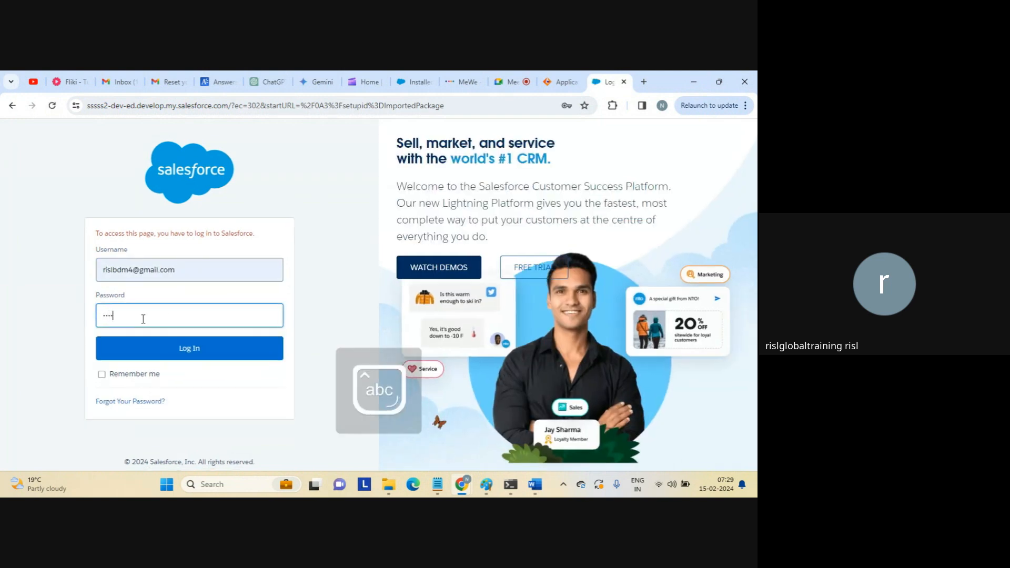
key(Return)
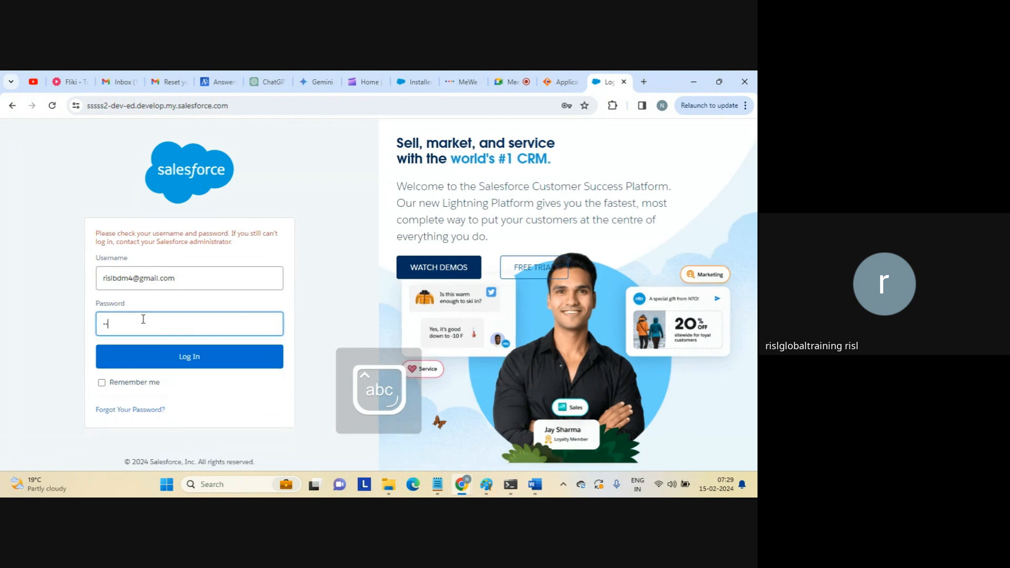
text(••)
Retry the password, then go to login.salesforce.com instead.
key(Return)
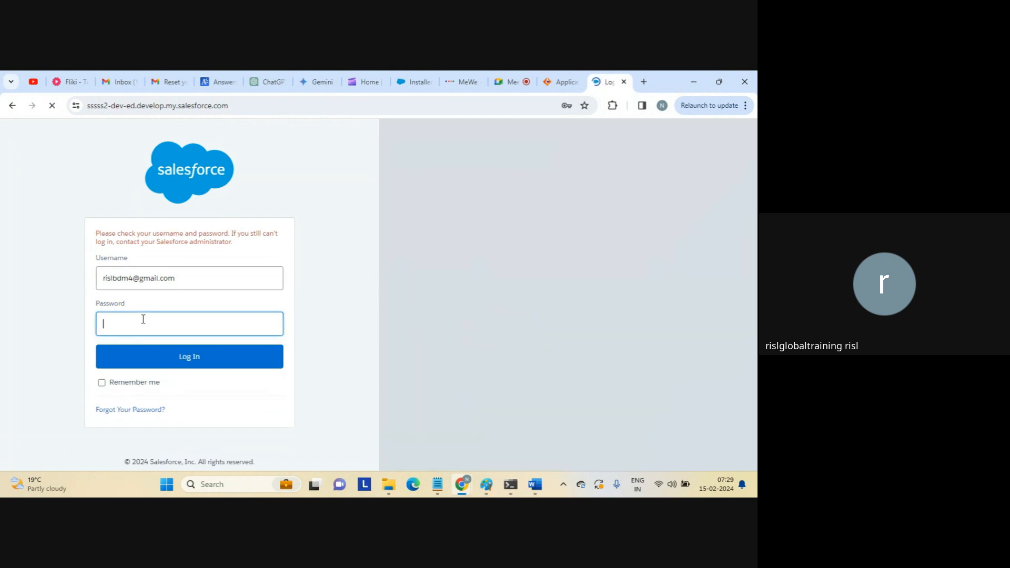
click(266, 108)
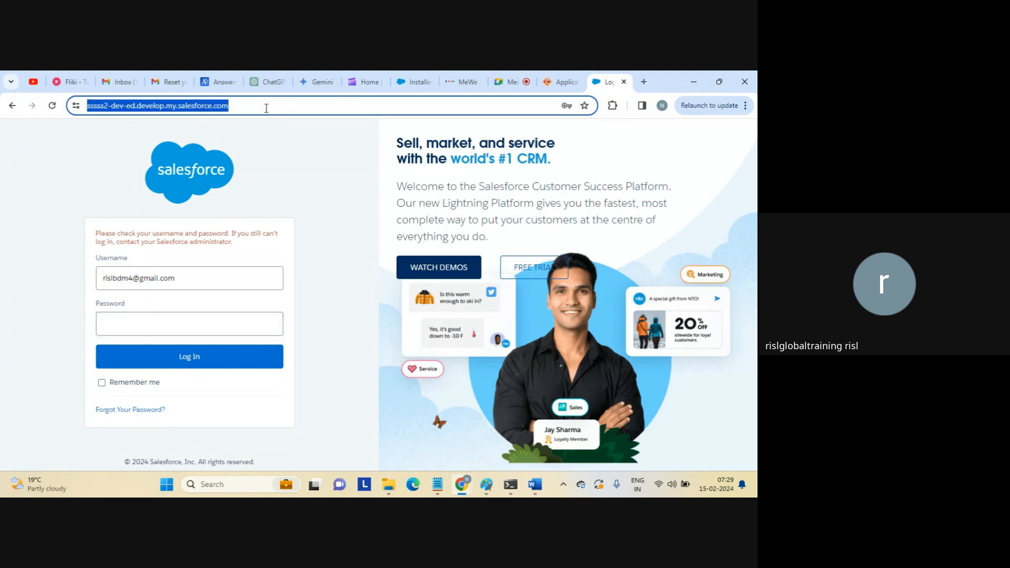
text(logi)
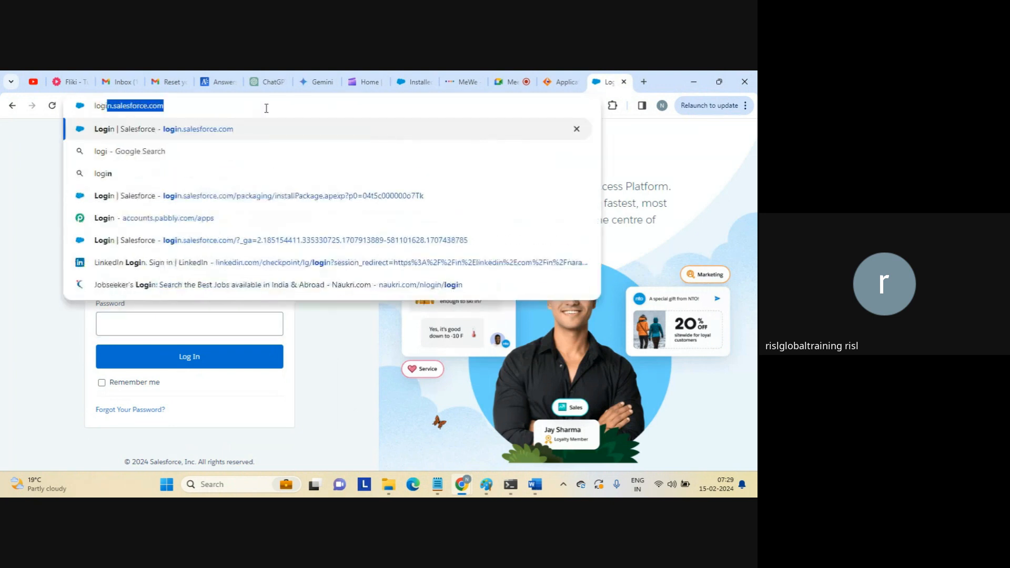
key(Return)
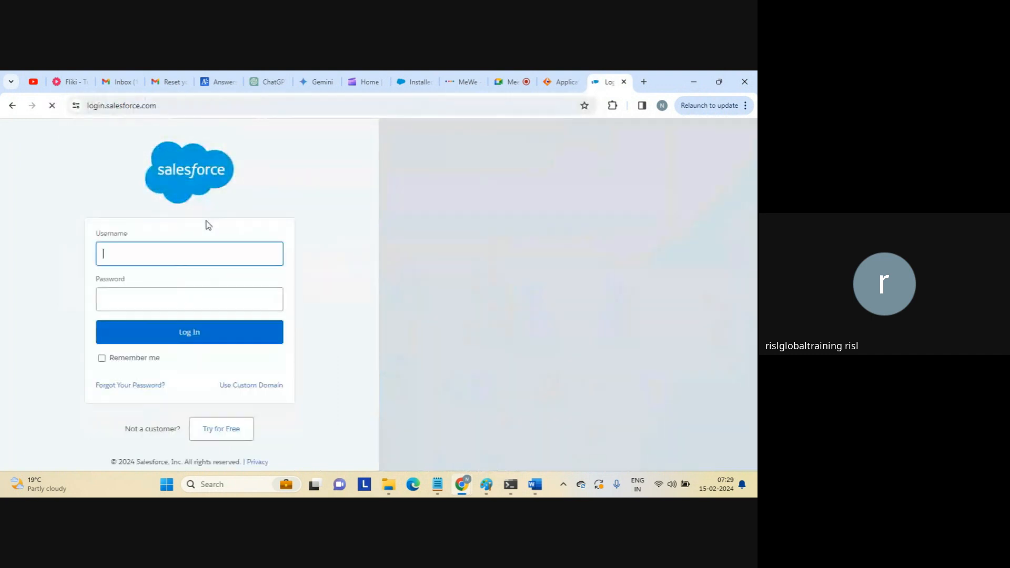
Log in with the saved username and the password so Setup Home loads.
click(168, 253)
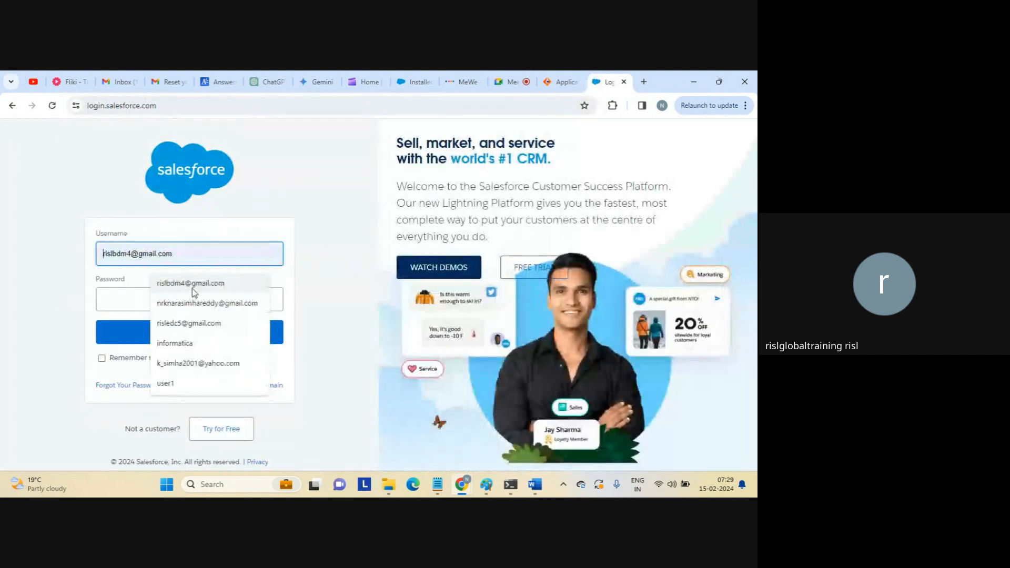
click(186, 292)
click(174, 303)
key(Caps_Lock)
text(•)
key(Caps_Lock)
text(•)
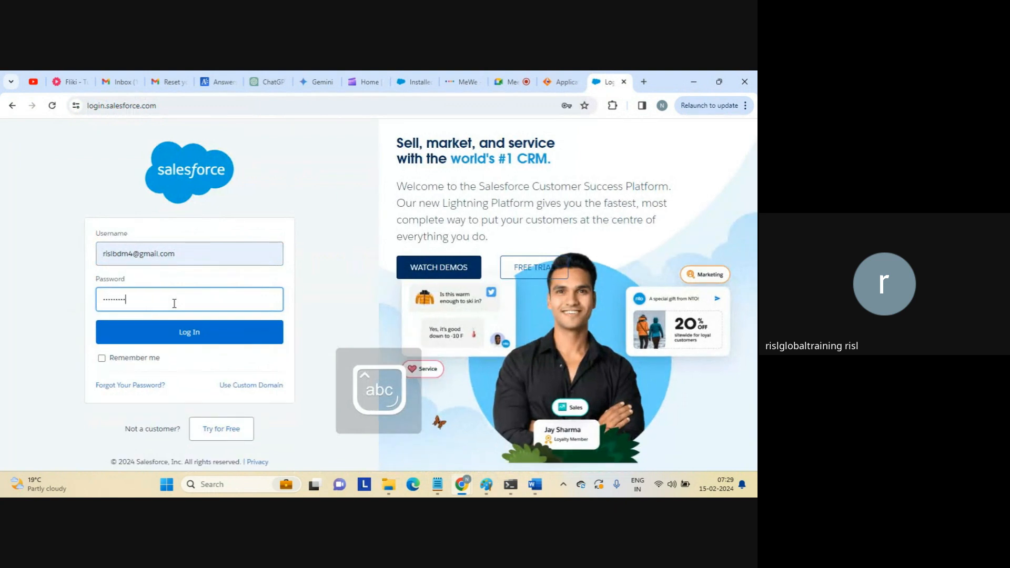
text(•)
key(Return)
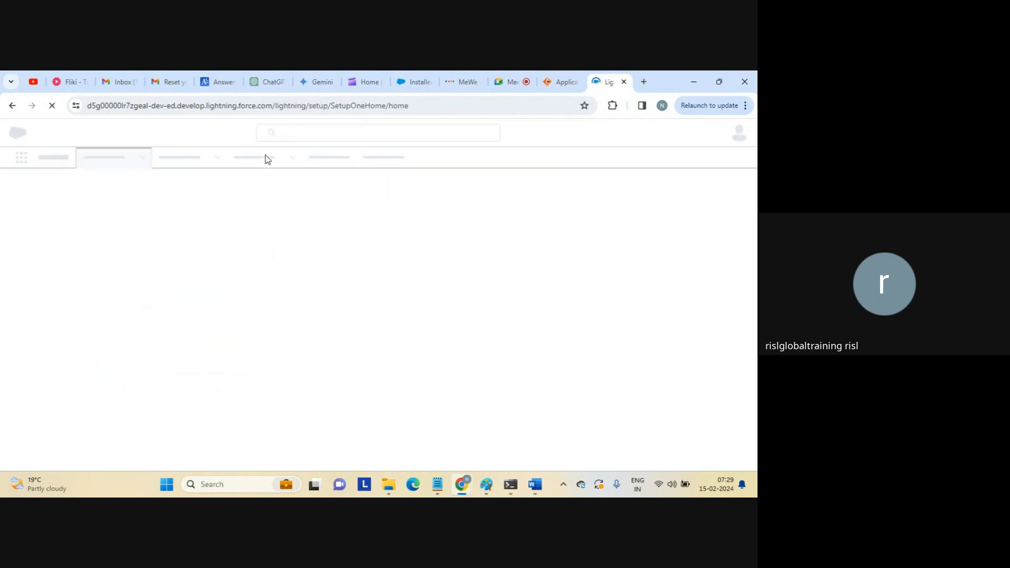
Paste the ImportedPackage address into the tab, then go back to Setup Home.
click(254, 110)
text(https://sssss2-dev-ed.develop.my.salesforce.com/0A3?setupid=ImportedPackage)
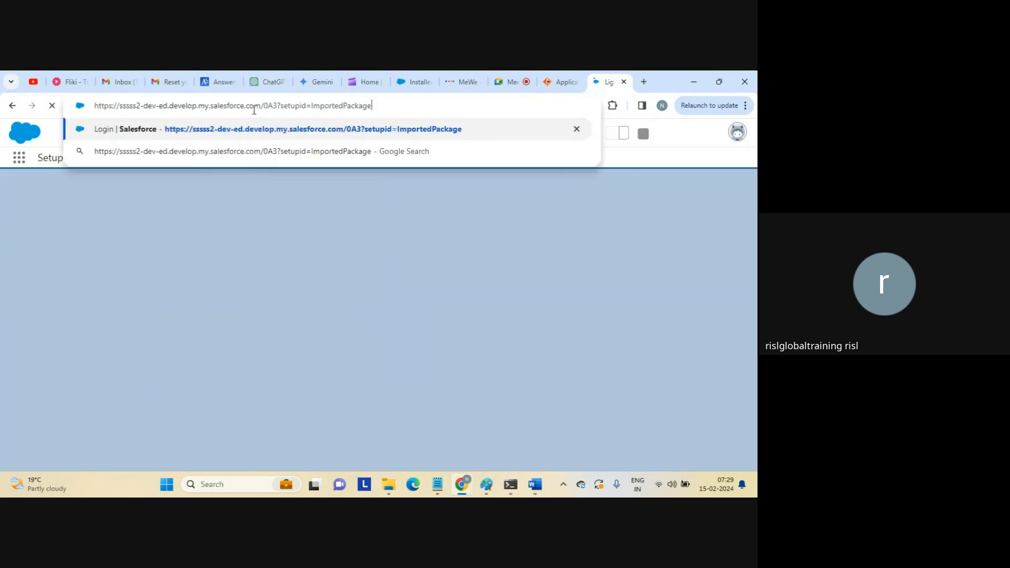
key(Return)
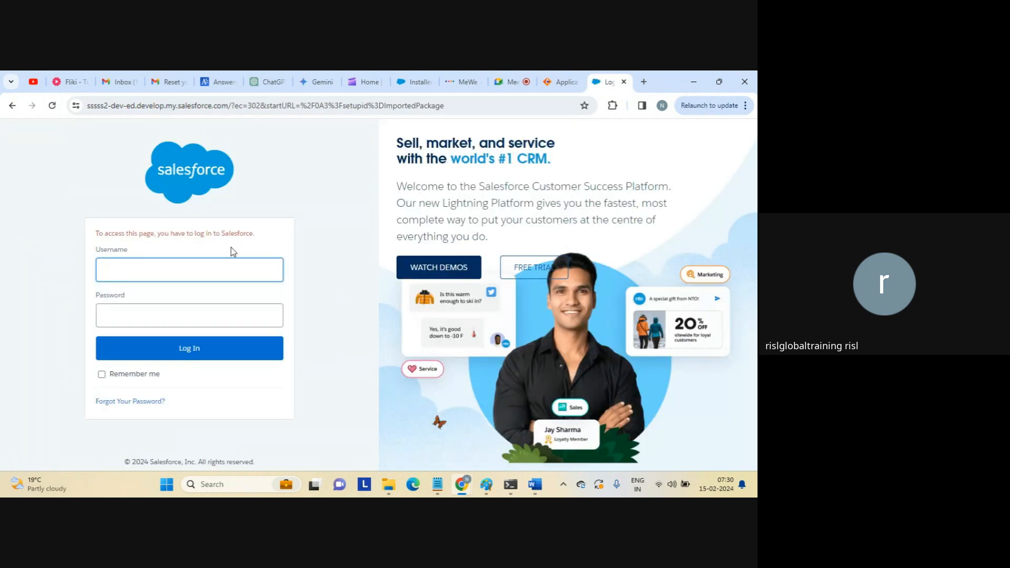
click(11, 106)
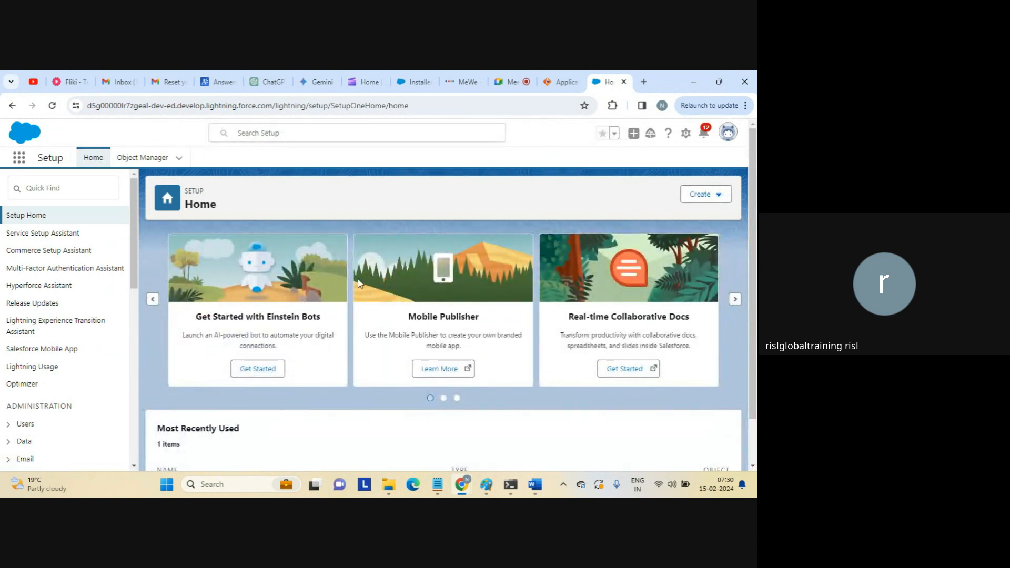
Switch to Installed Packages and highlight Informatica Cloud Real Time for Salesforce, version 1.26.
click(277, 134)
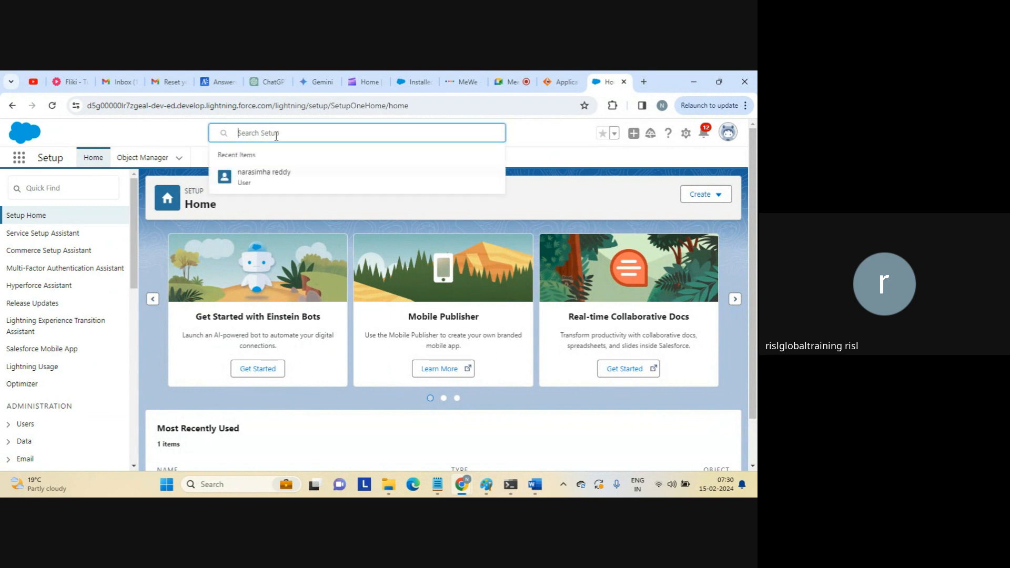
click(276, 135)
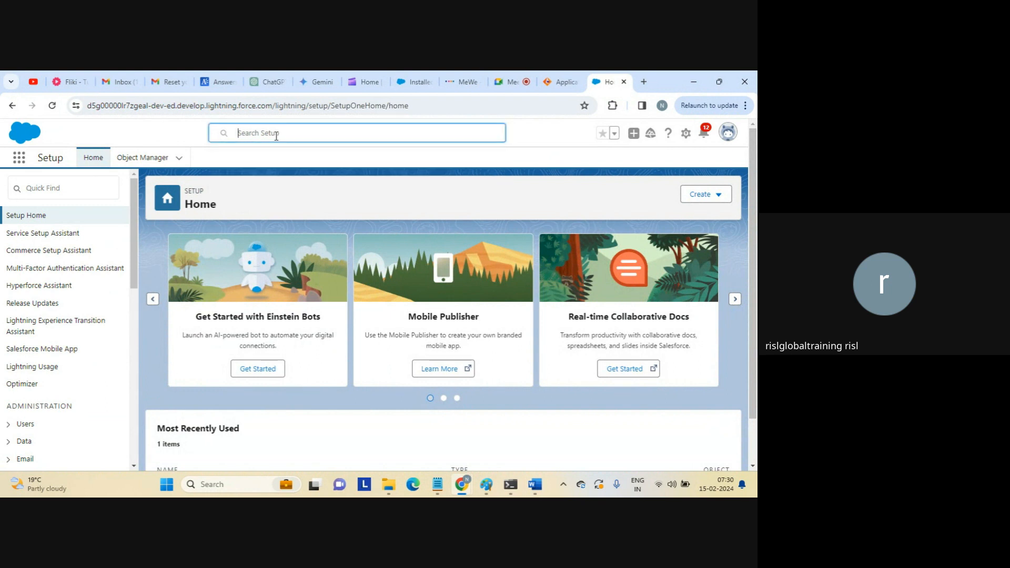
click(414, 81)
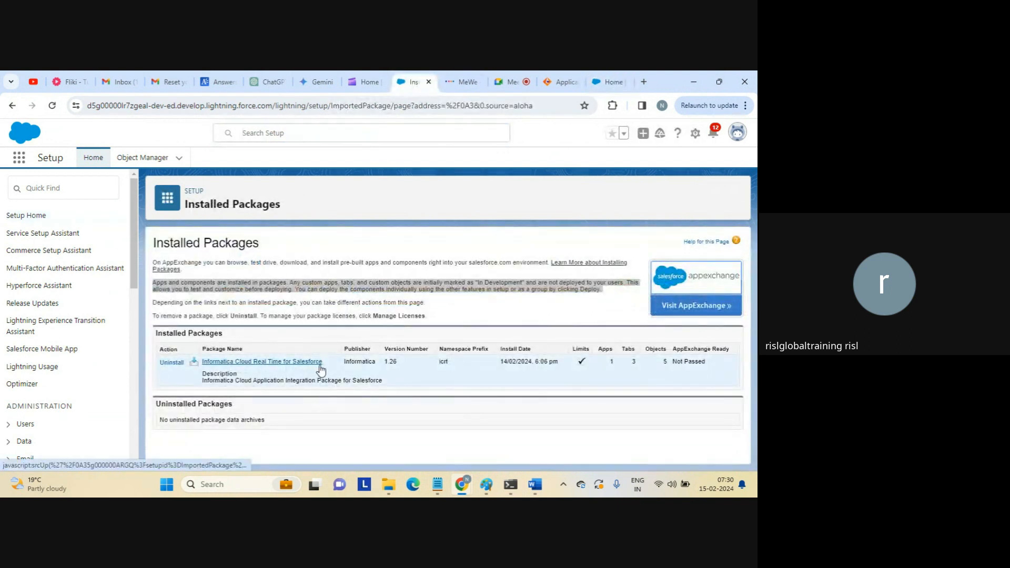
drag(323, 363, 209, 367)
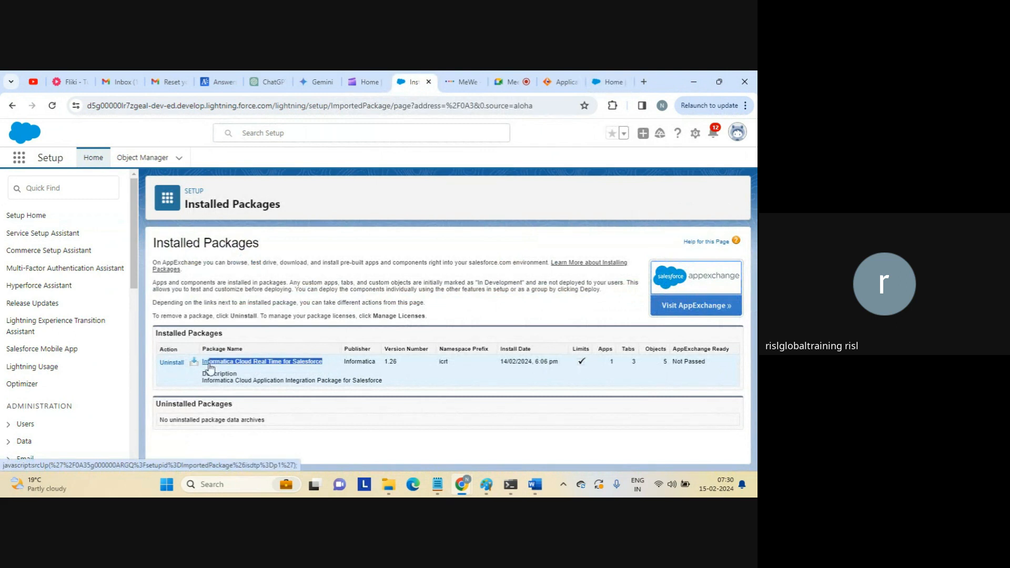
click(311, 440)
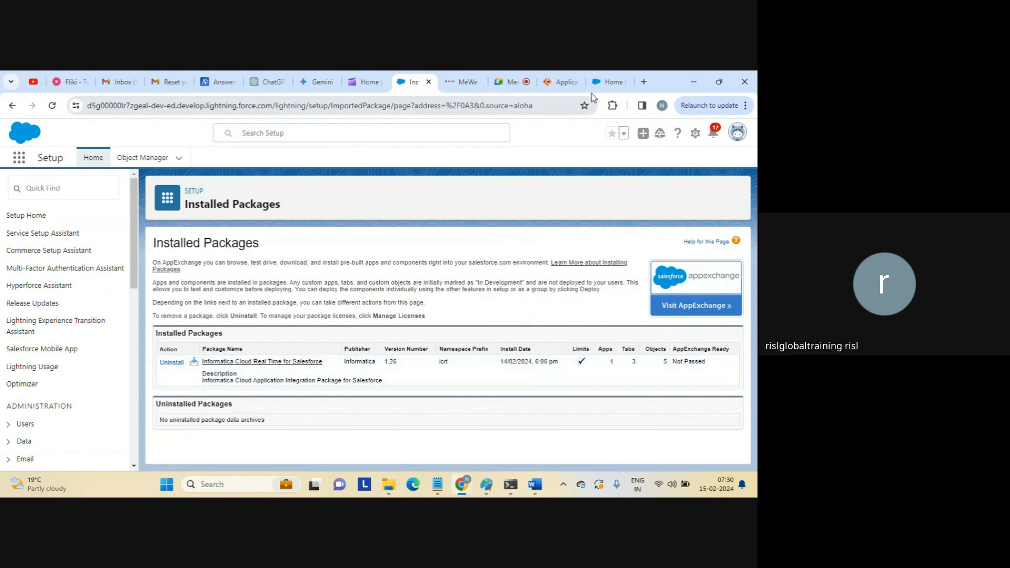
From Setup Home, try Quick Find 'info', then choose New Object in Object Manager.
click(608, 82)
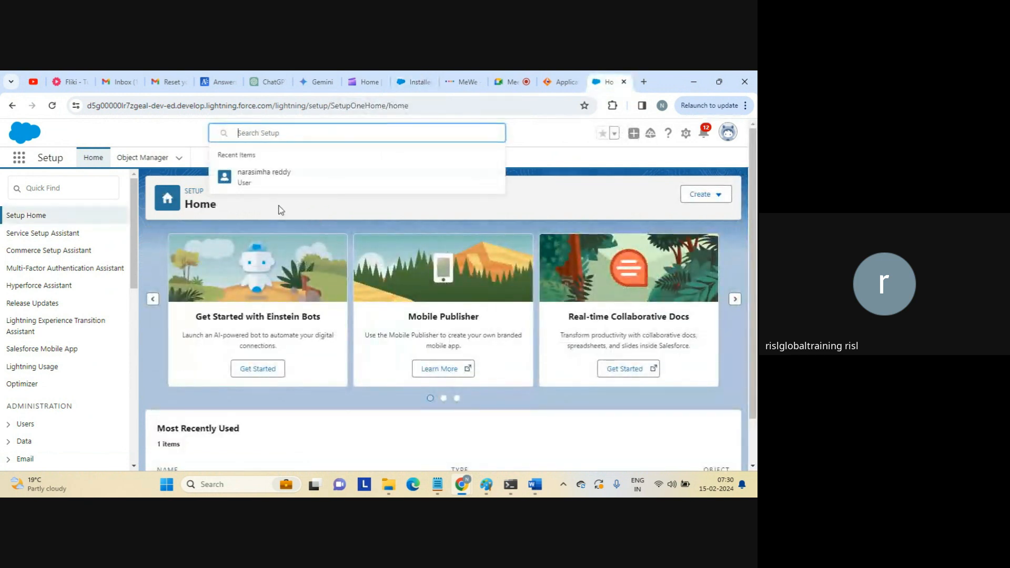
click(166, 127)
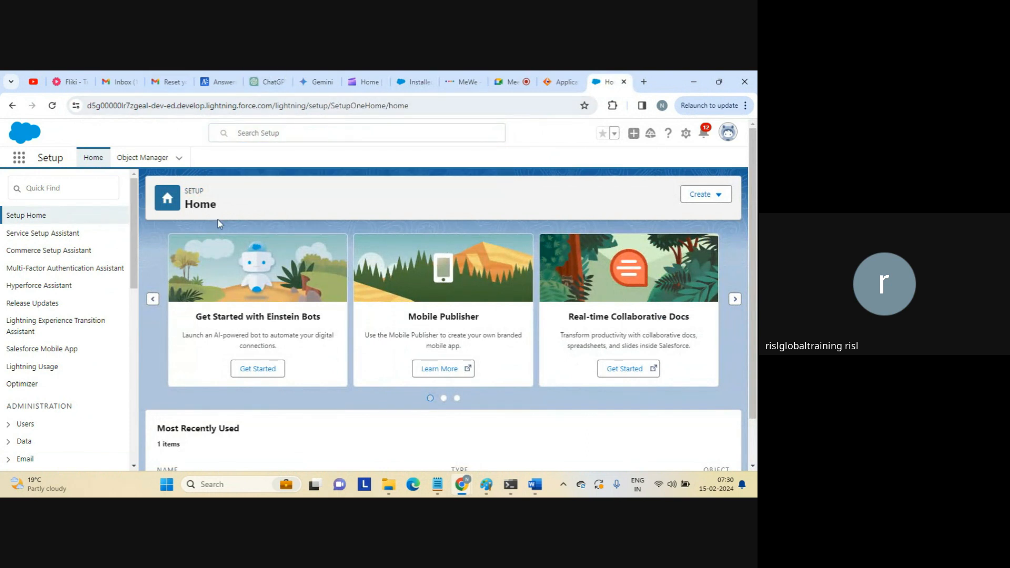
click(81, 193)
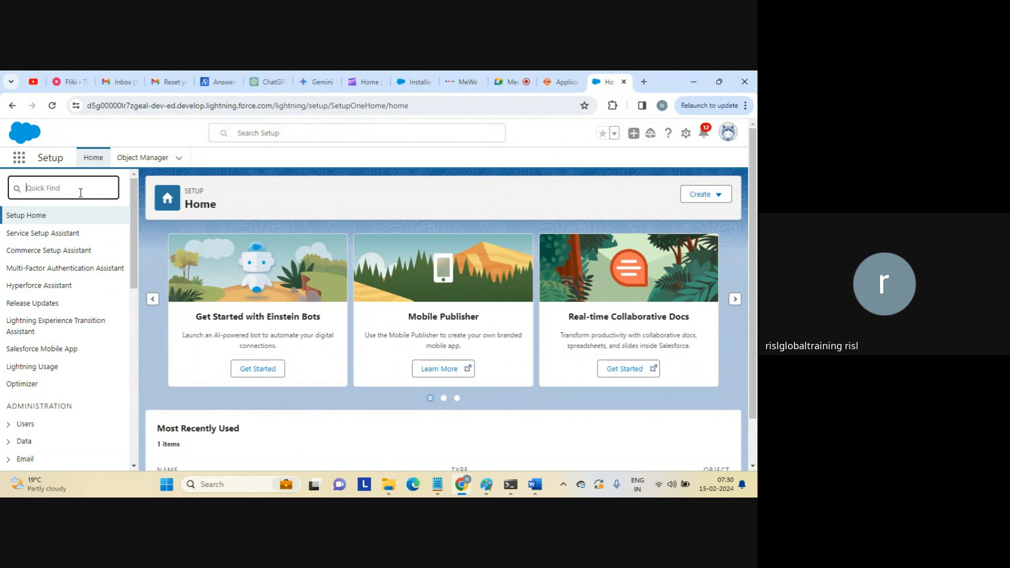
text(info)
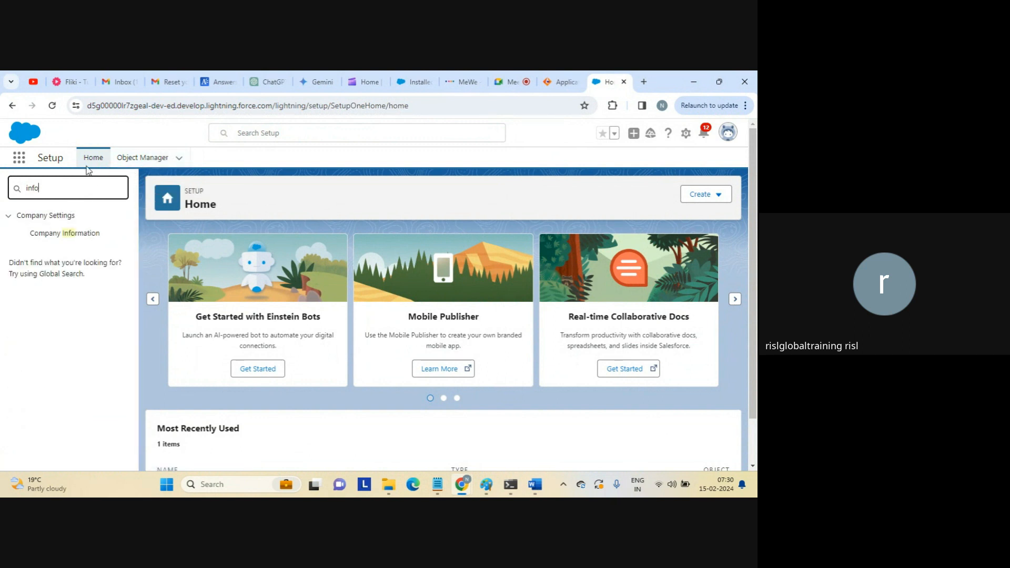
click(52, 157)
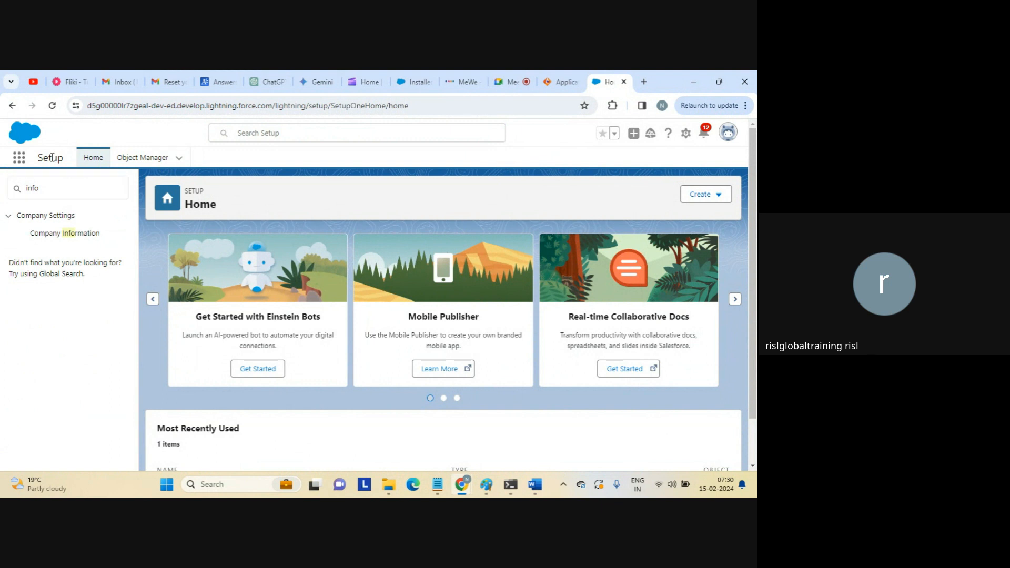
click(180, 159)
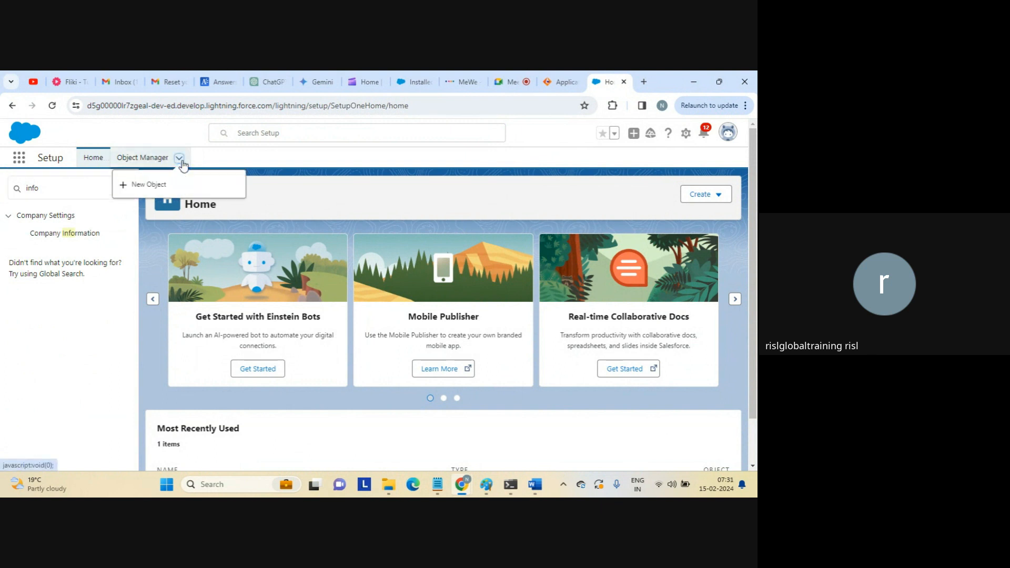
click(148, 185)
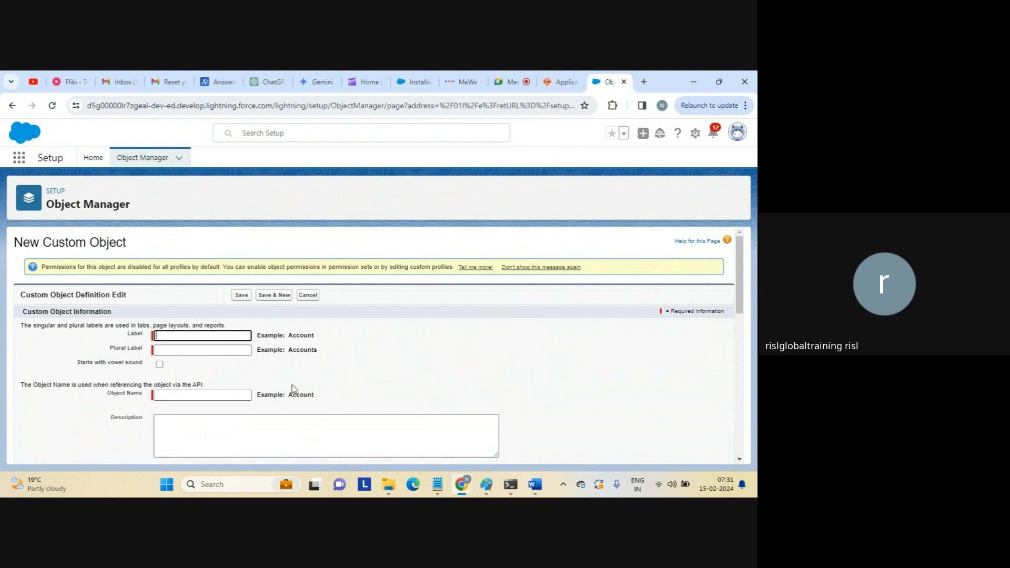
Enter the Salesforce account e-mail as user name and the account password in AppConnection2's Authentication table.
click(561, 82)
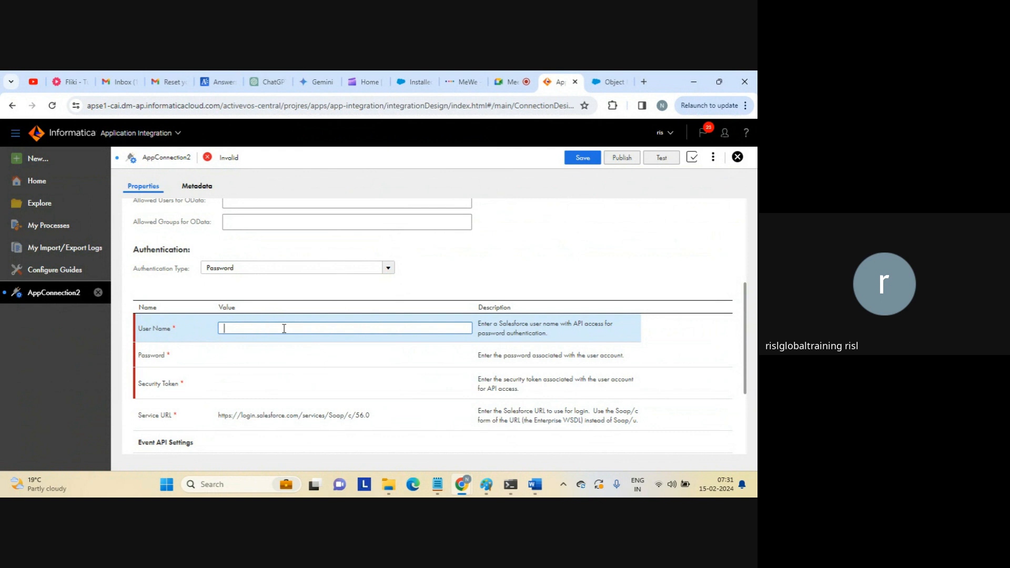
click(263, 357)
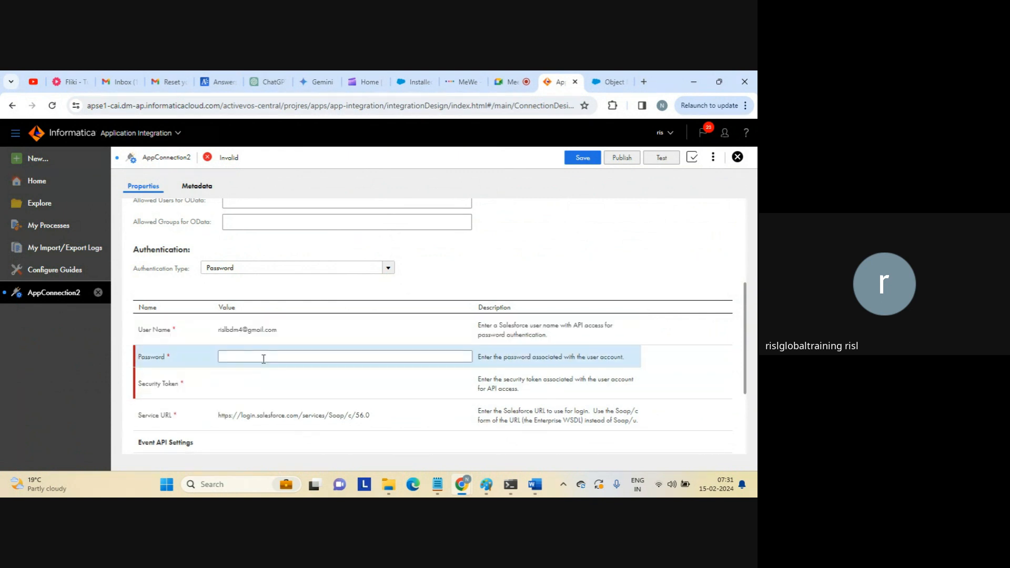
key(Caps_Lock)
key(Caps_Lock)
text(***)
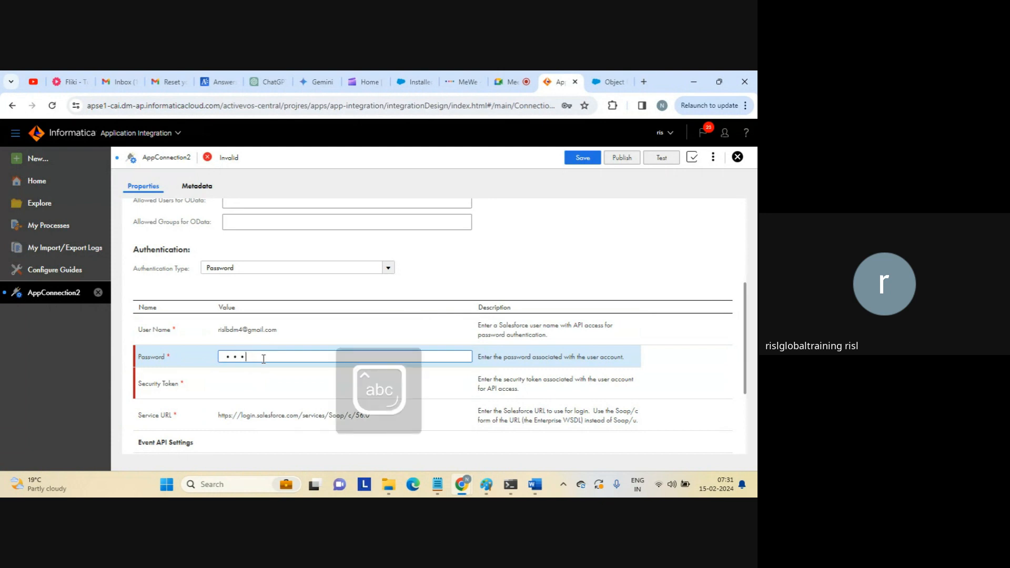
text(******)
click(261, 385)
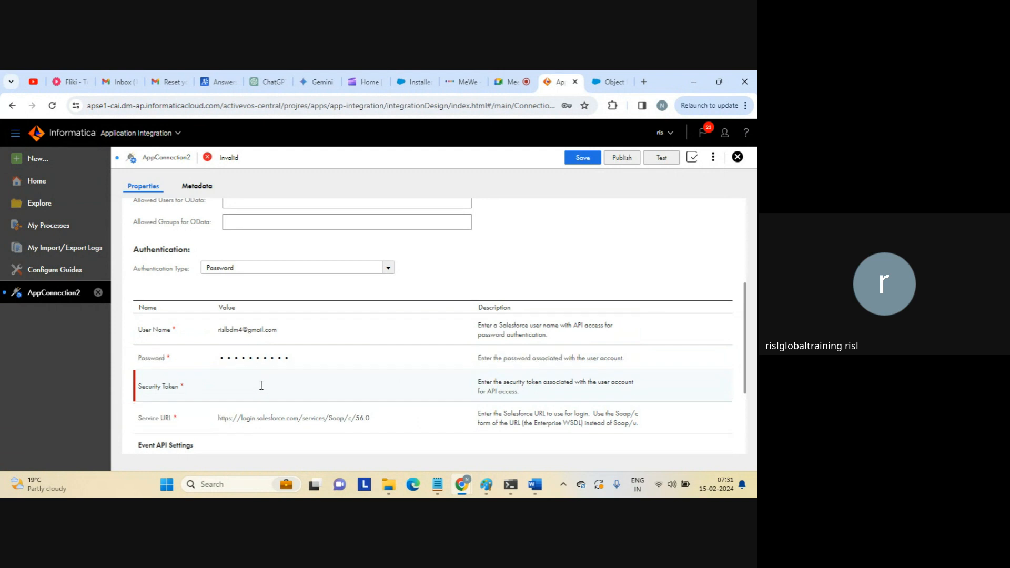
click(261, 386)
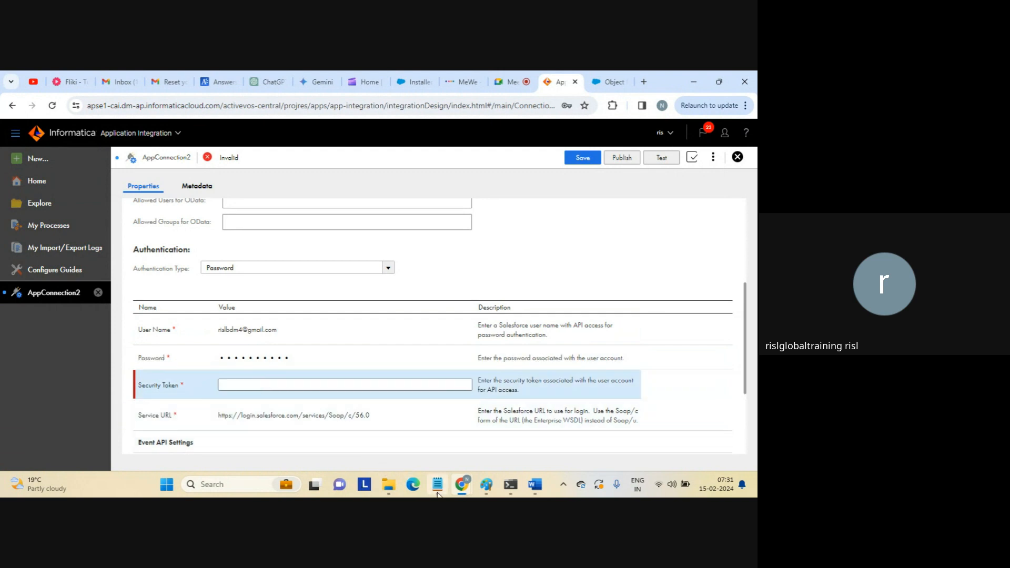
Search the Notepad steps notes for 'secu' and copy the saved Salesforce security token.
mouse_move(437, 489)
click(417, 448)
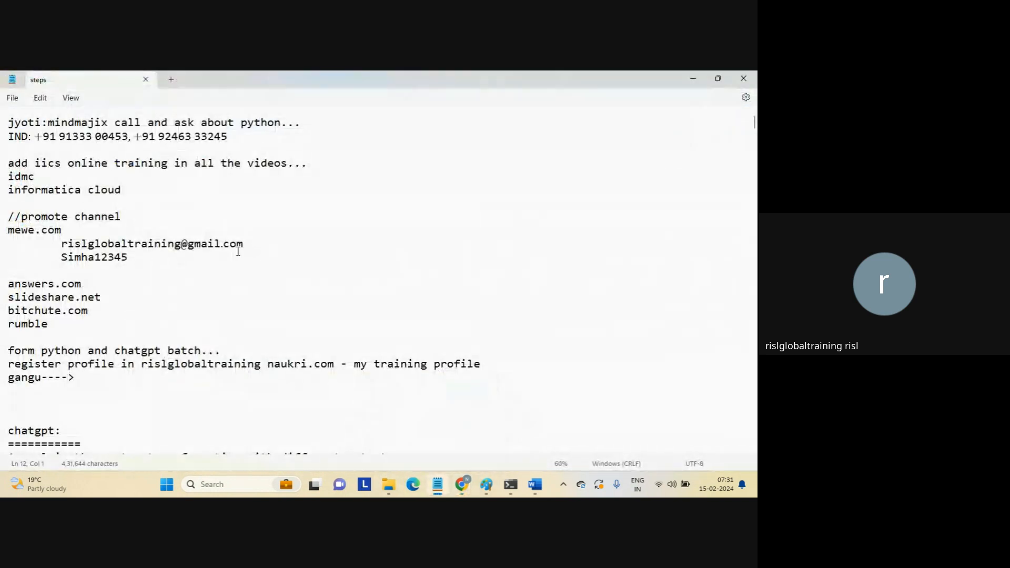
key(ctrl+f)
text(secu)
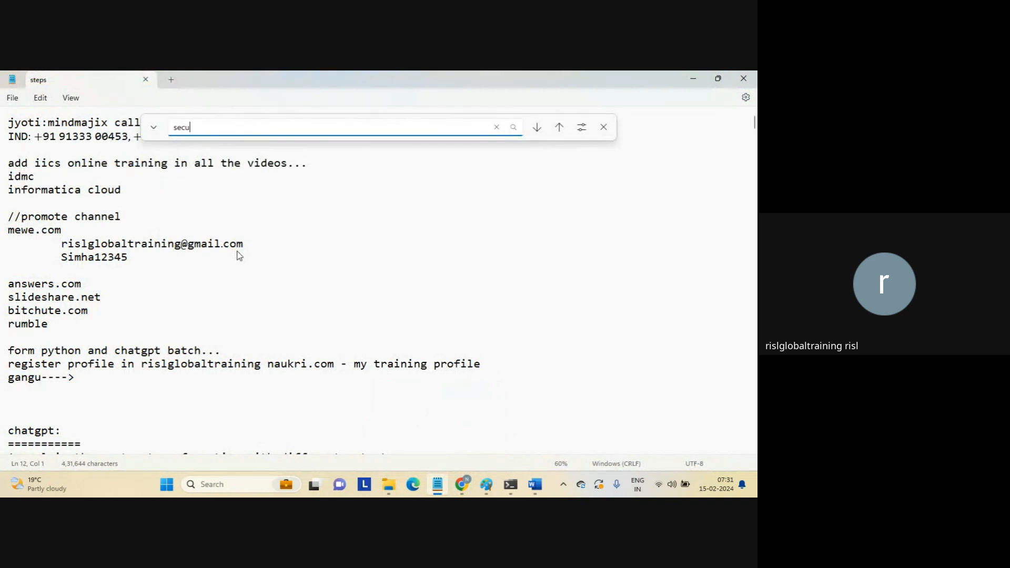
key(Return)
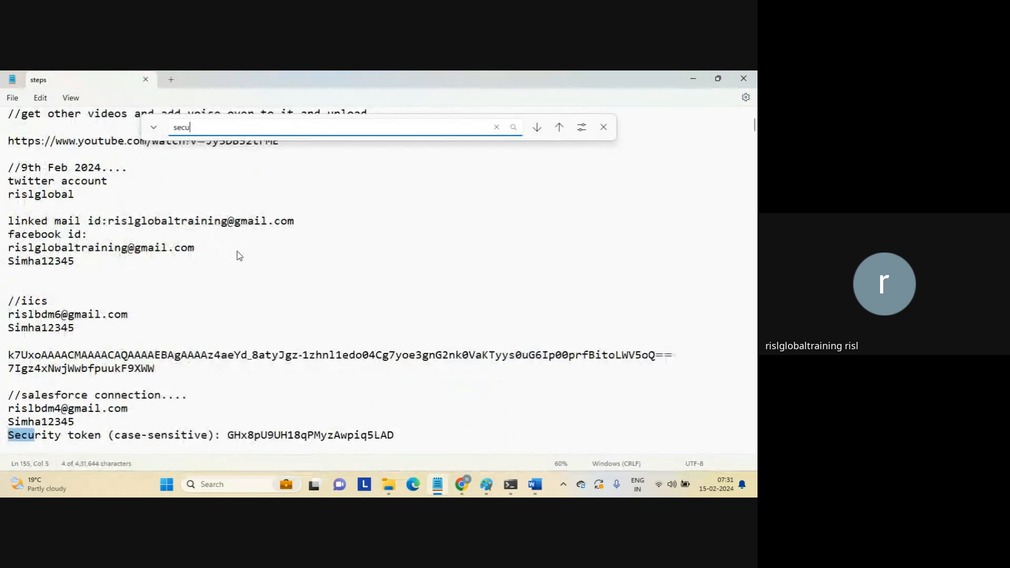
double_click(283, 438)
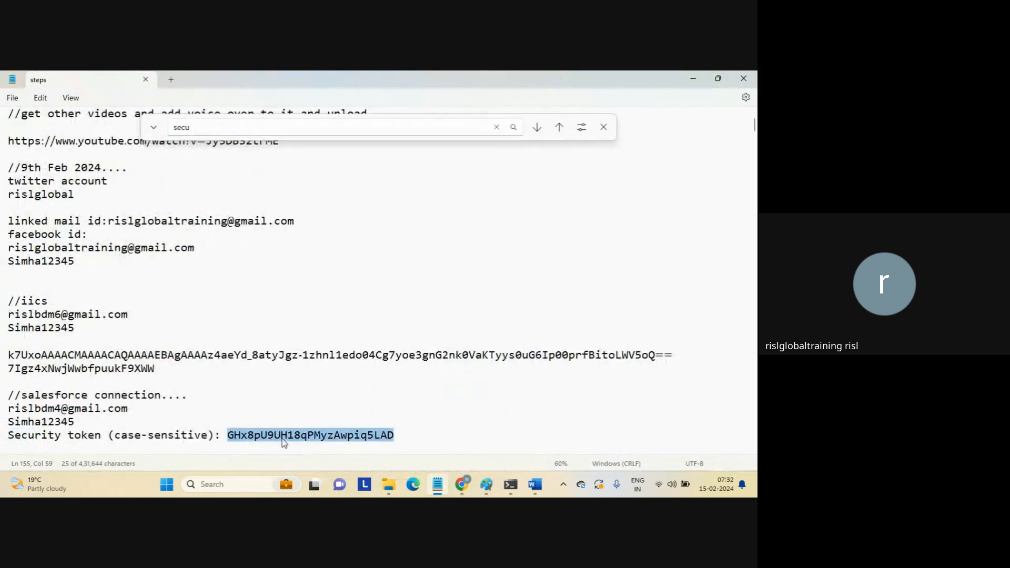
key(alt+Tab)
click(288, 382)
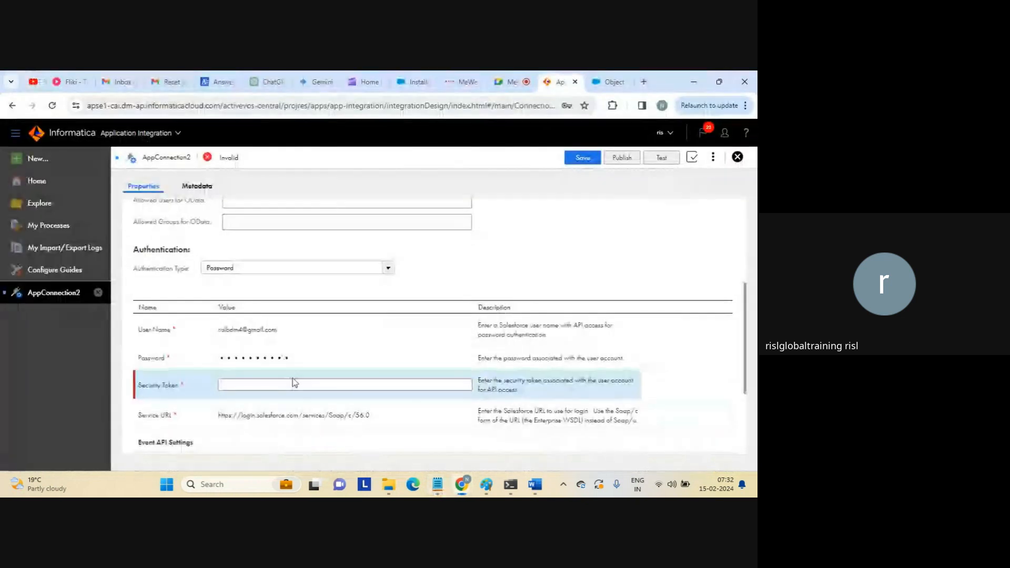
Paste the security token, check the SOAP Service URL, and save AppConnectionSalesforce.
key(ctrl+v)
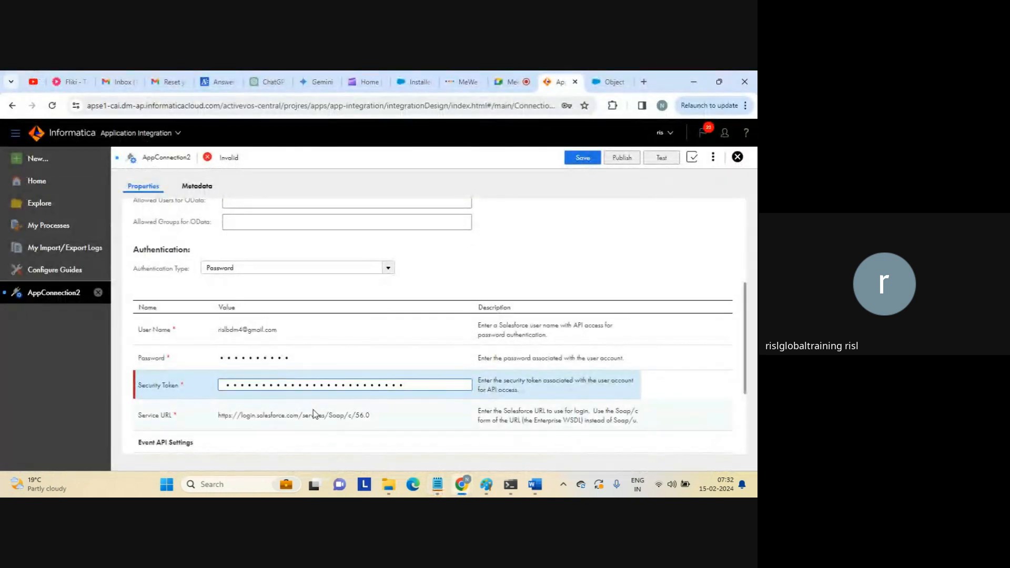
triple_click(307, 416)
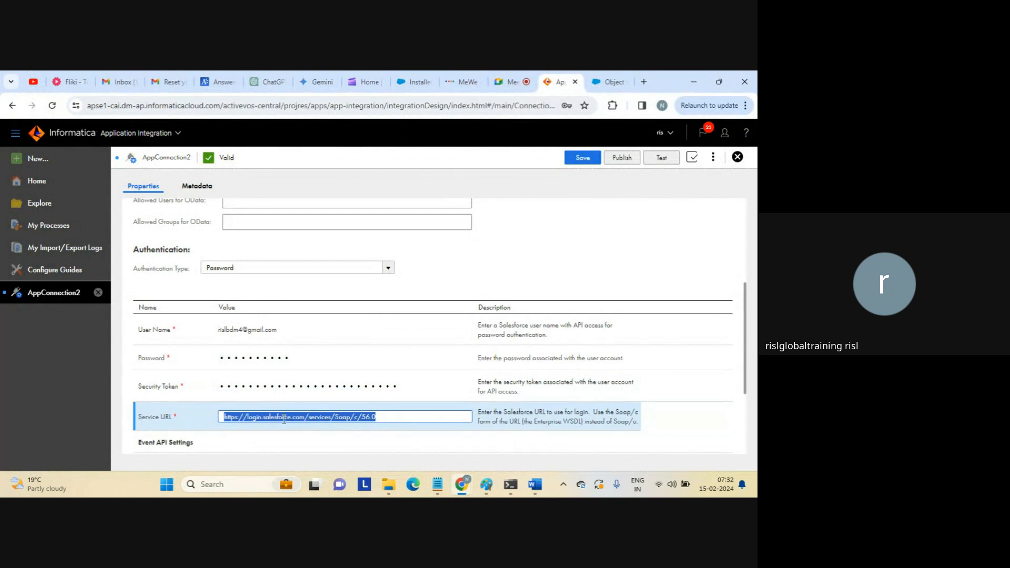
click(284, 419)
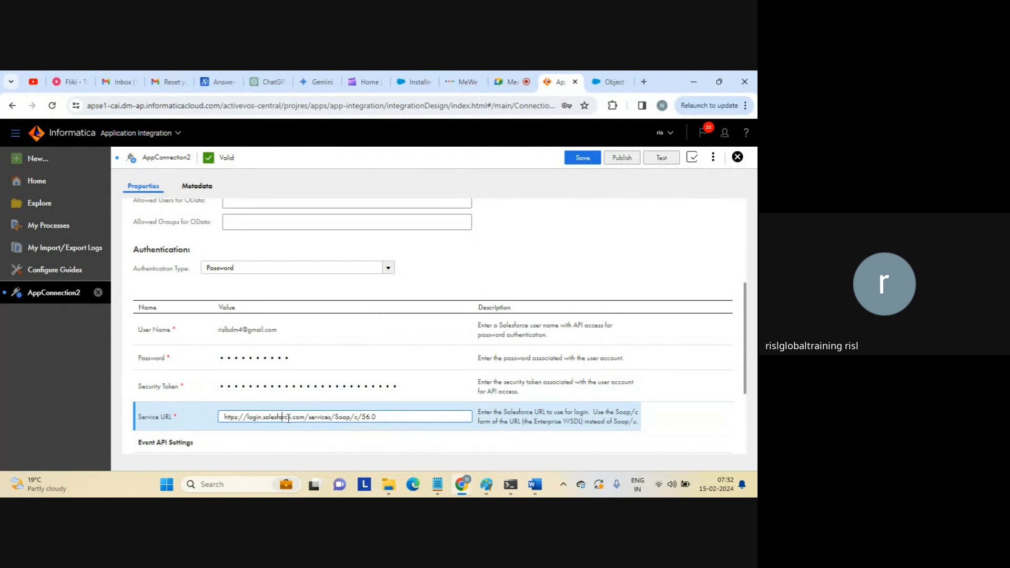
double_click(341, 417)
click(388, 417)
drag(743, 338, 724, 222)
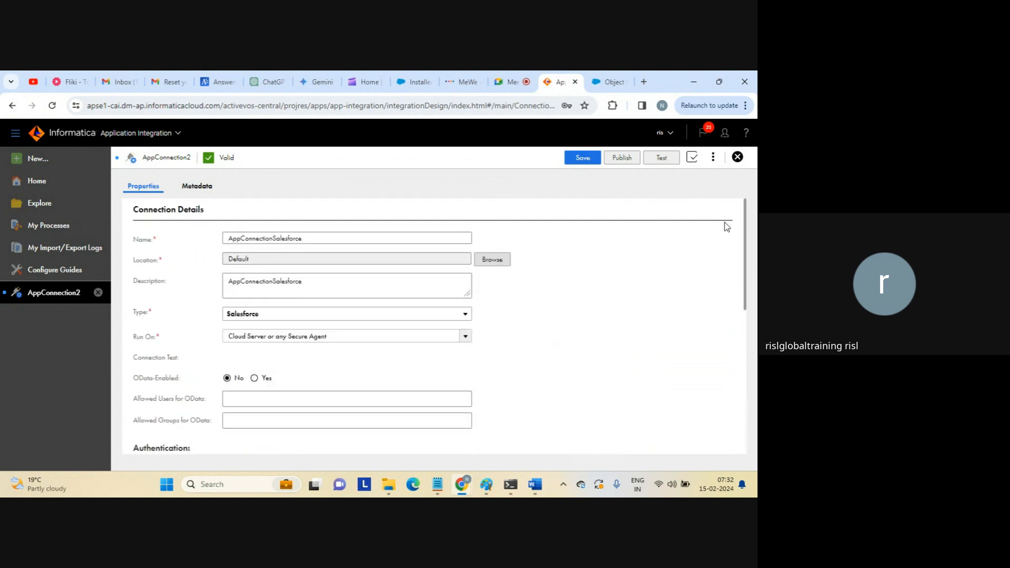
click(586, 162)
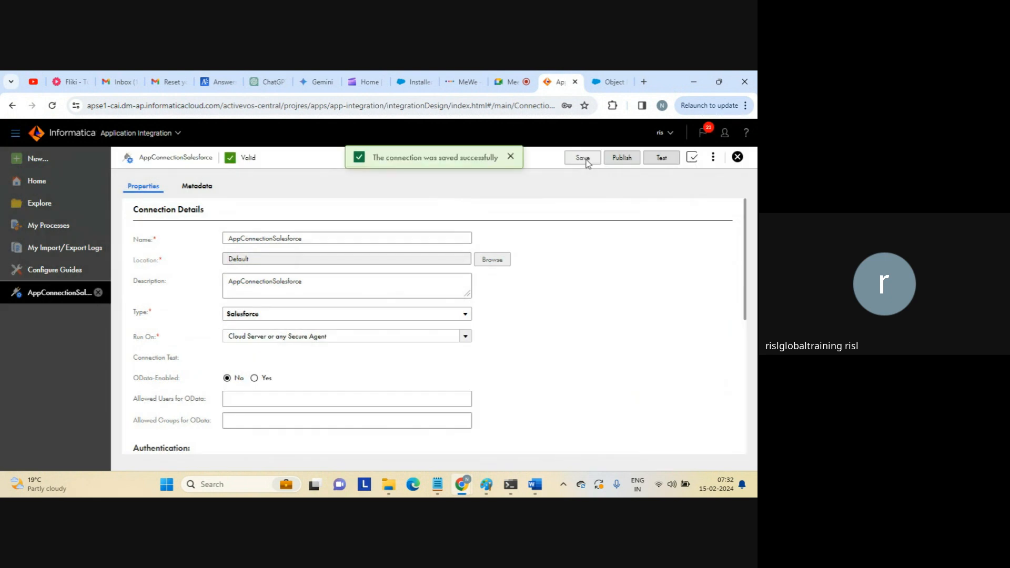
Test AppConnectionSalesforce until it reports Passed, then publish it.
click(660, 159)
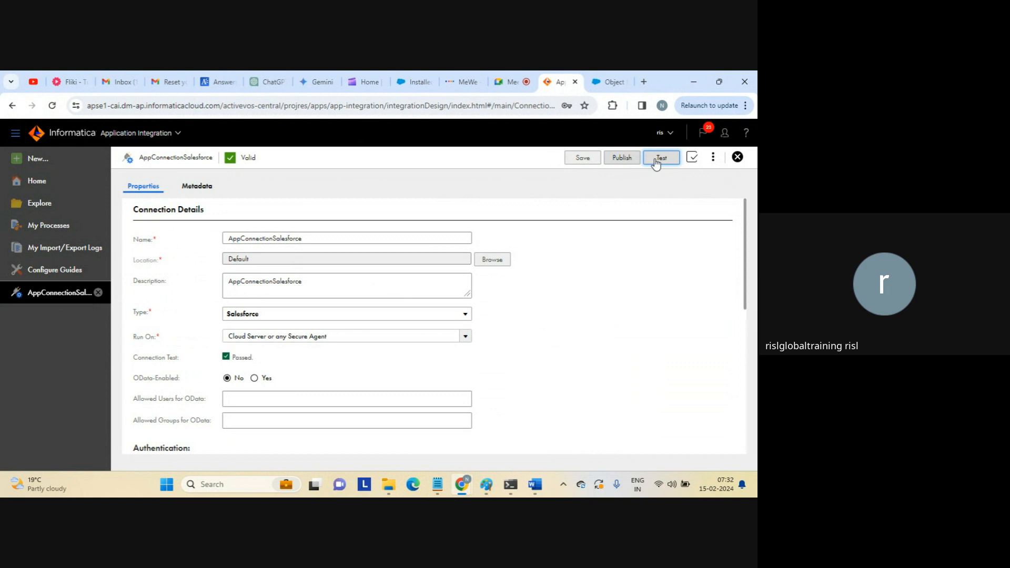
drag(232, 357, 293, 372)
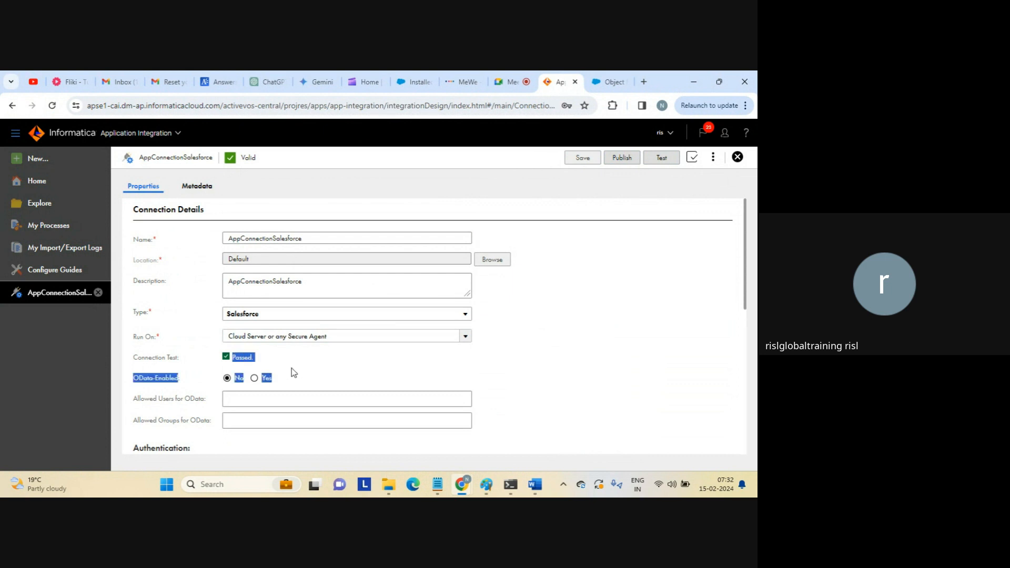
click(292, 372)
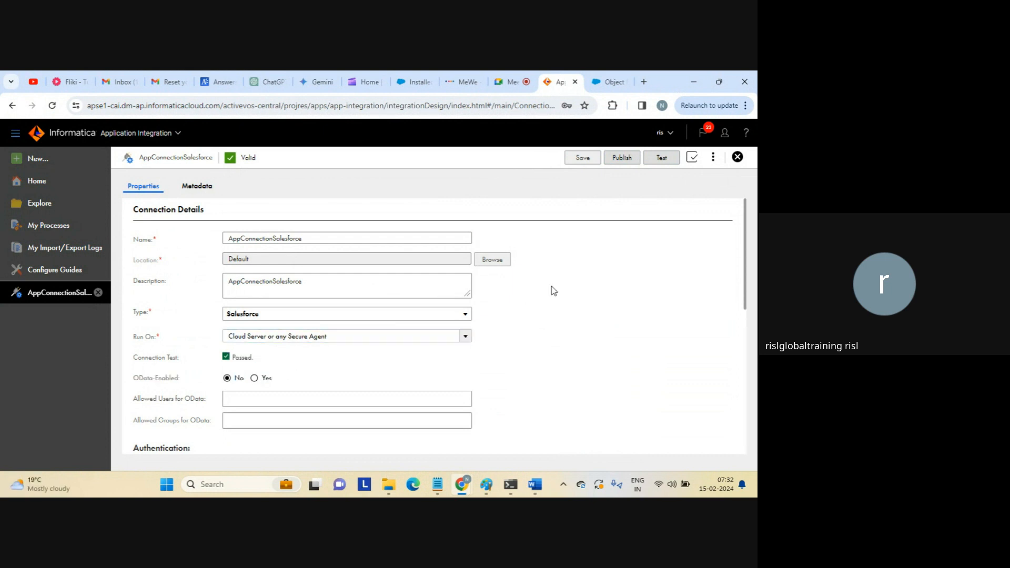
click(623, 159)
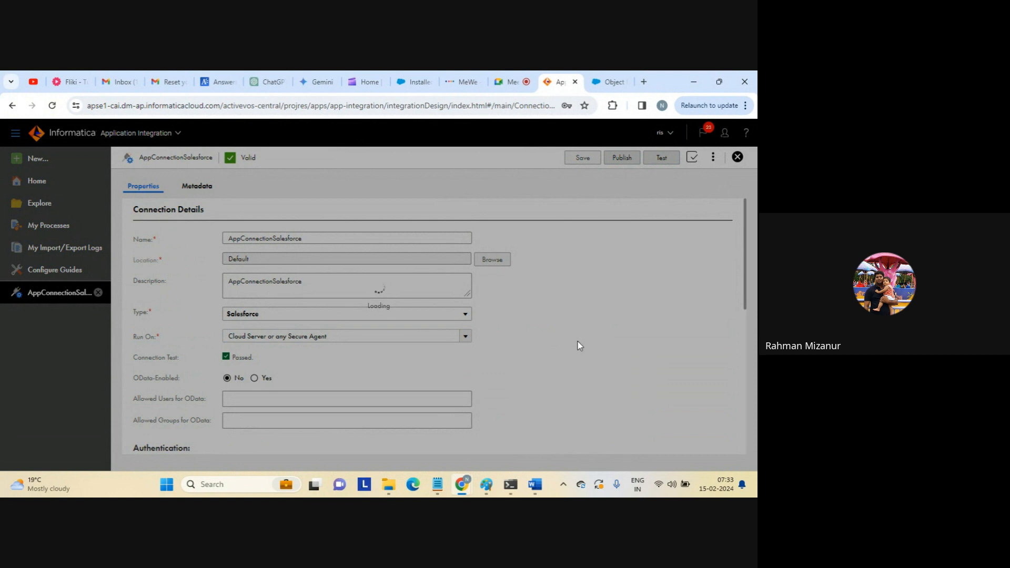
Move from the Salesforce custom object page to the Google Meet call tab.
click(599, 85)
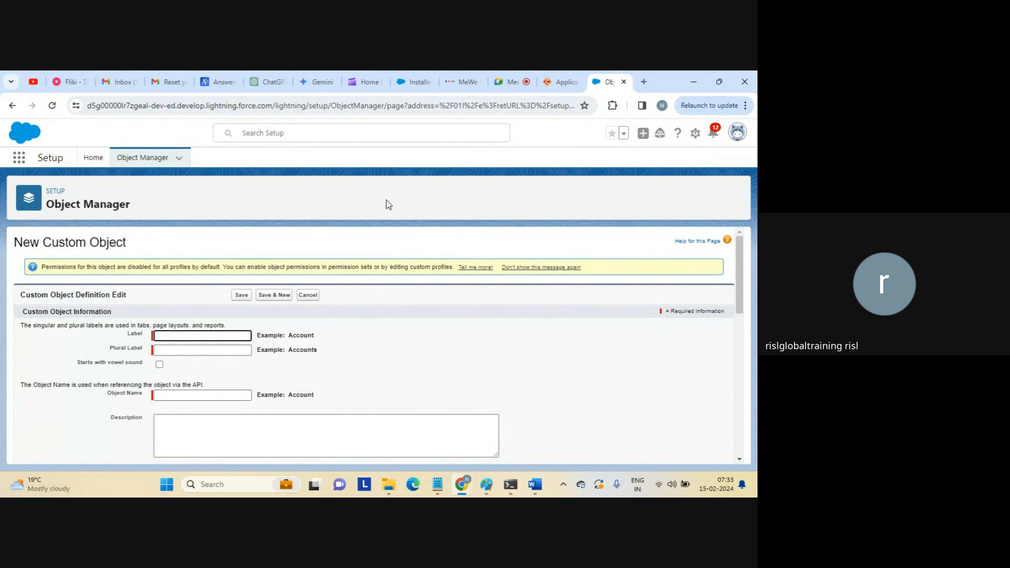
click(507, 82)
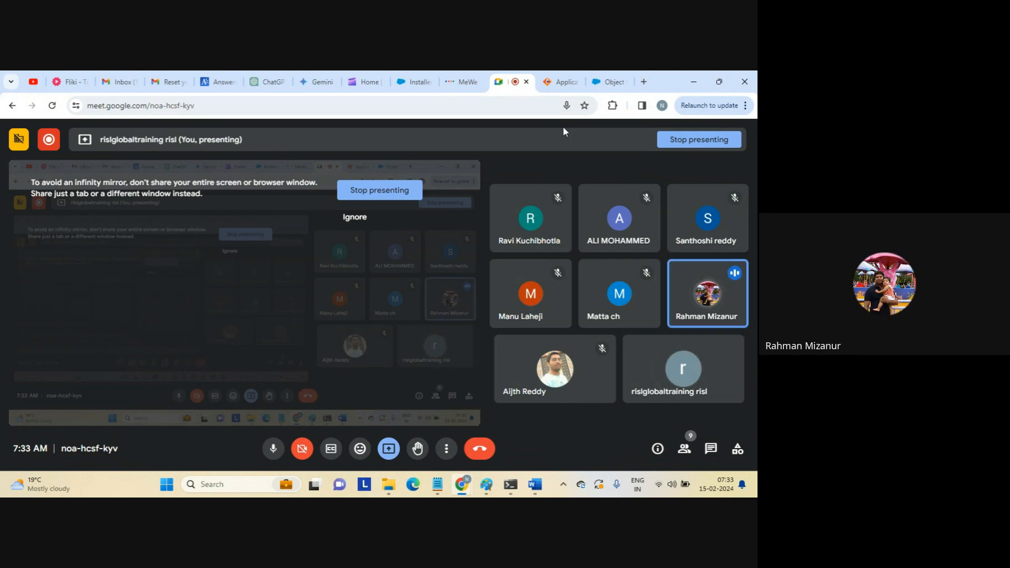
Return to the Informatica AppConnectionSalesforce connection tab.
click(559, 82)
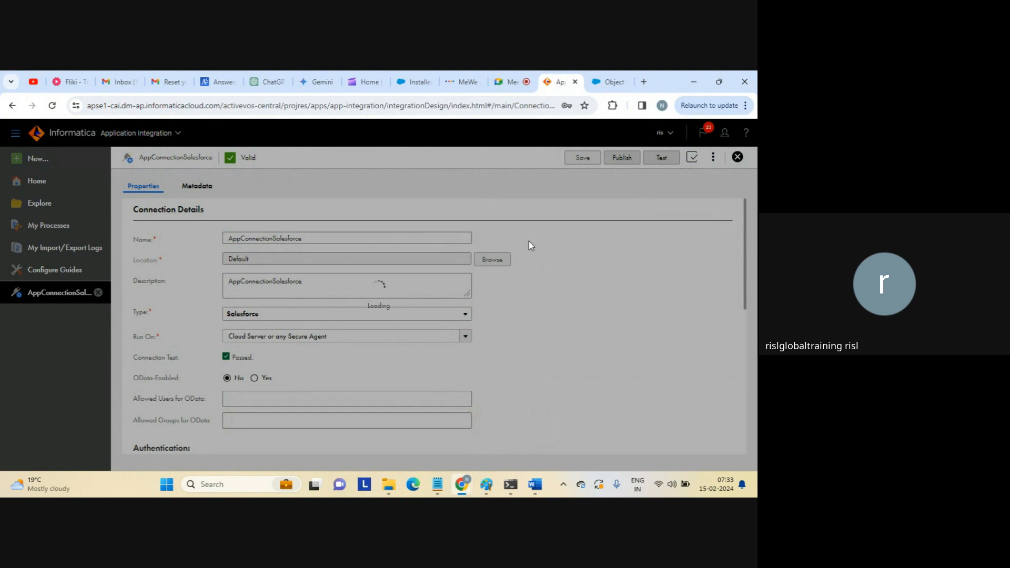
Open Application Integration from the Informatica cloud home in a new tab, then return to the connection tab.
click(642, 82)
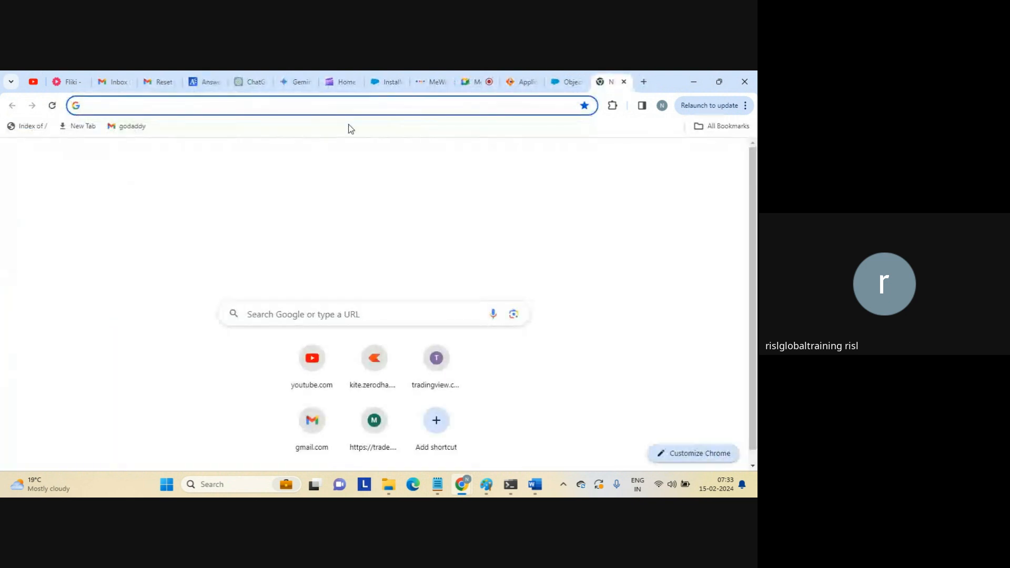
text(dm)
key(Return)
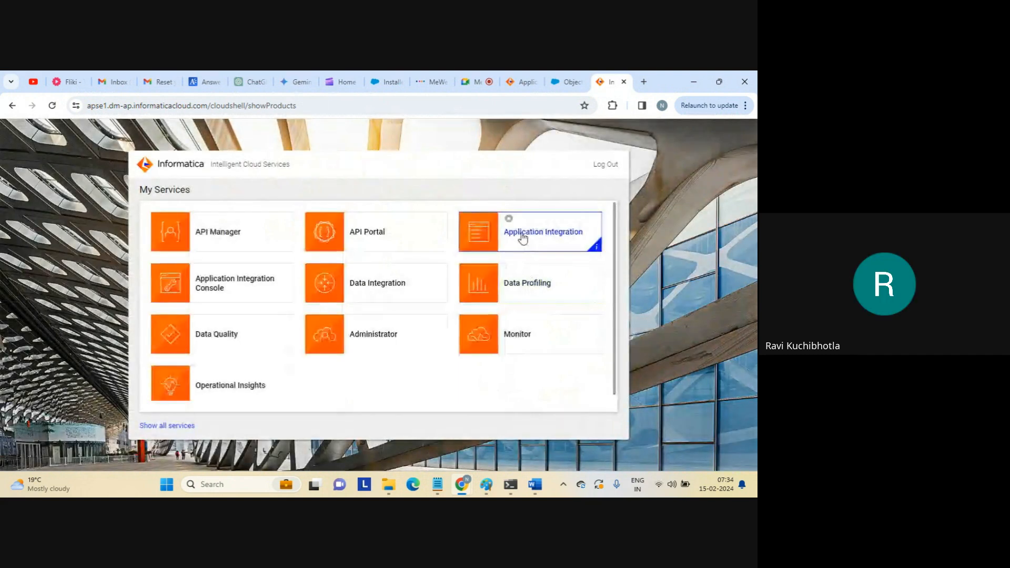
click(522, 232)
click(522, 82)
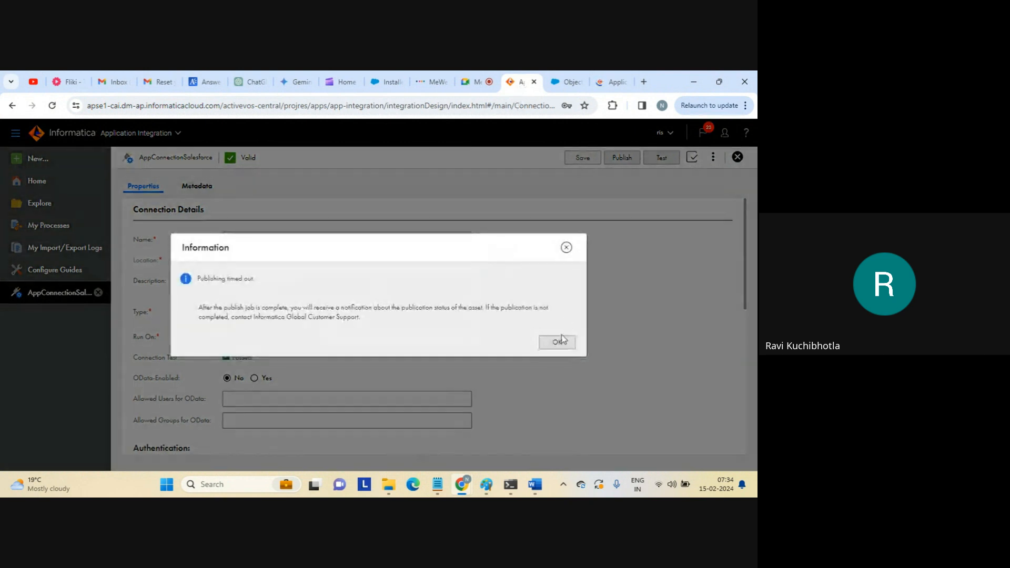
click(557, 343)
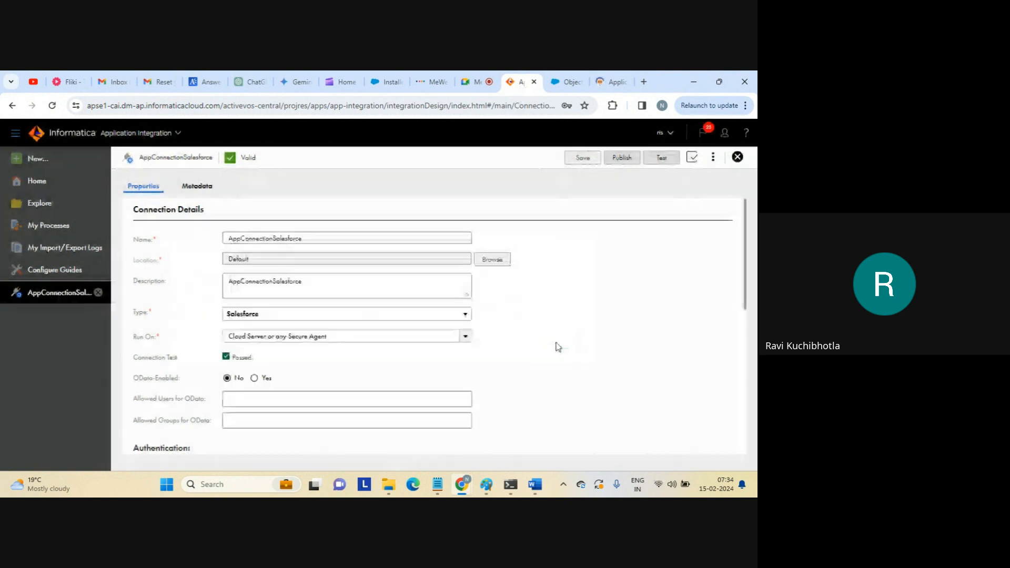
click(466, 337)
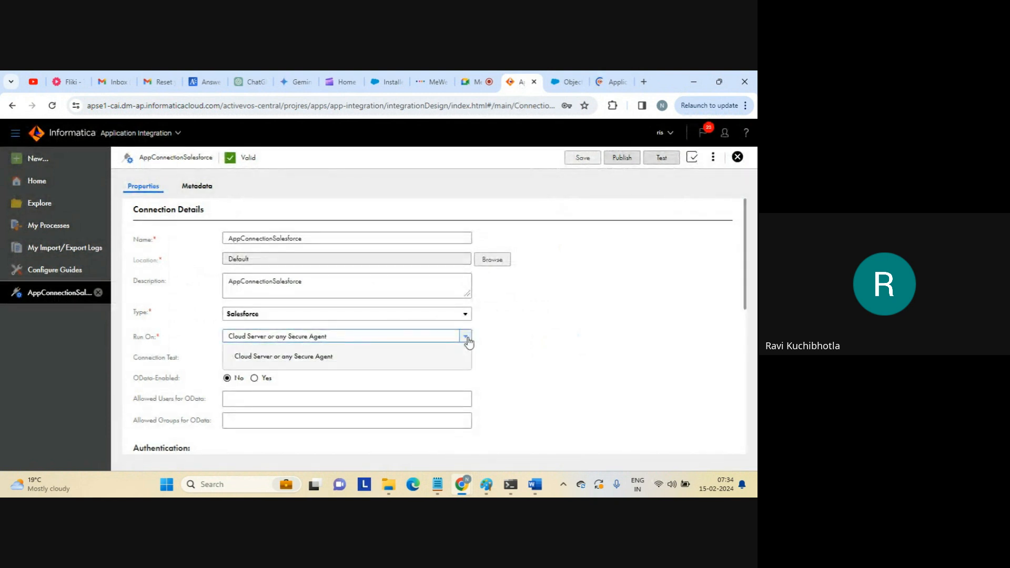
click(531, 323)
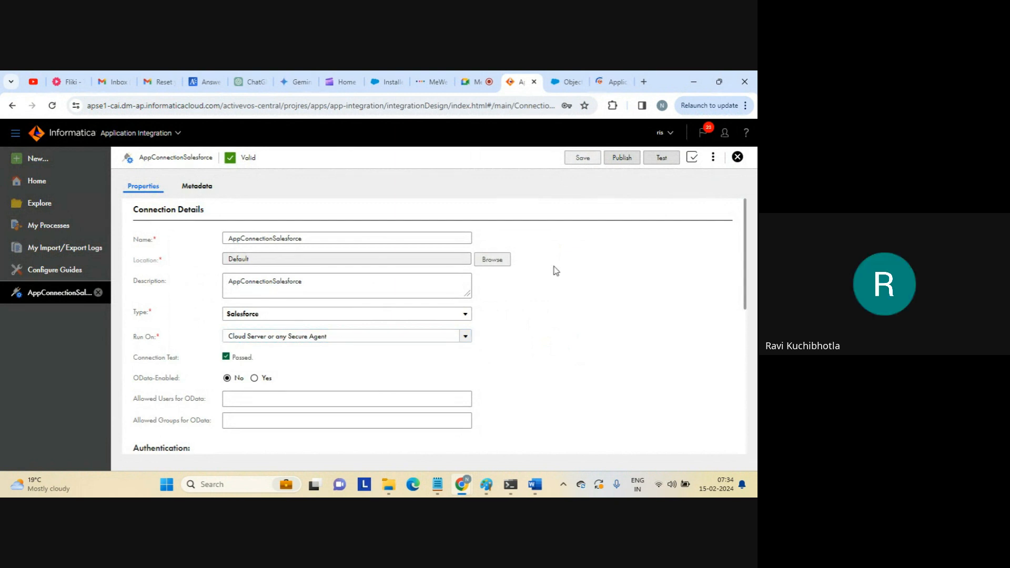
click(712, 160)
click(634, 266)
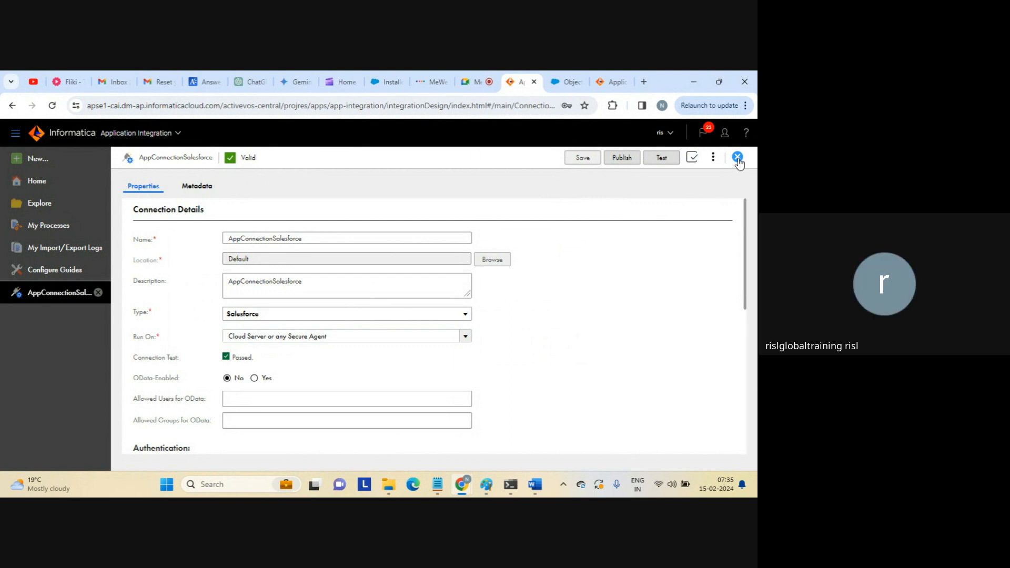
Close the AppConnectionSalesforce tab and open the New Asset dialog.
click(737, 157)
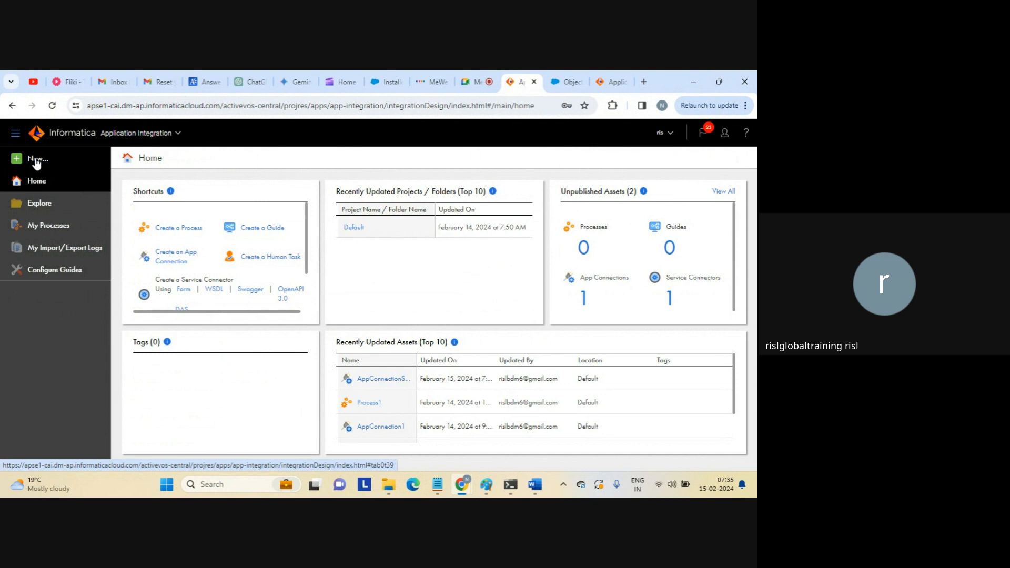
click(36, 159)
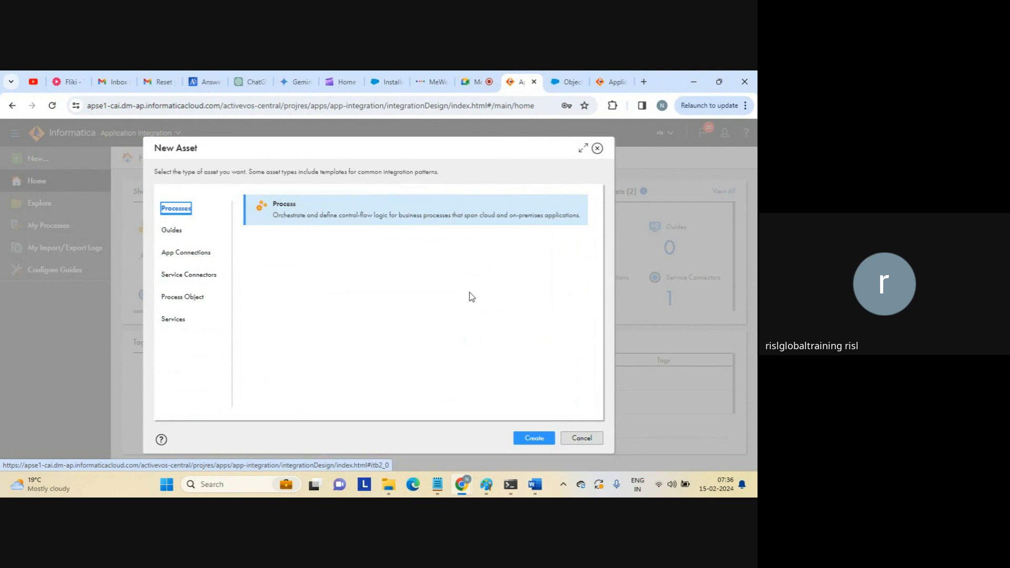
Create a new Process asset, Process2, and enlarge its Properties area.
click(528, 439)
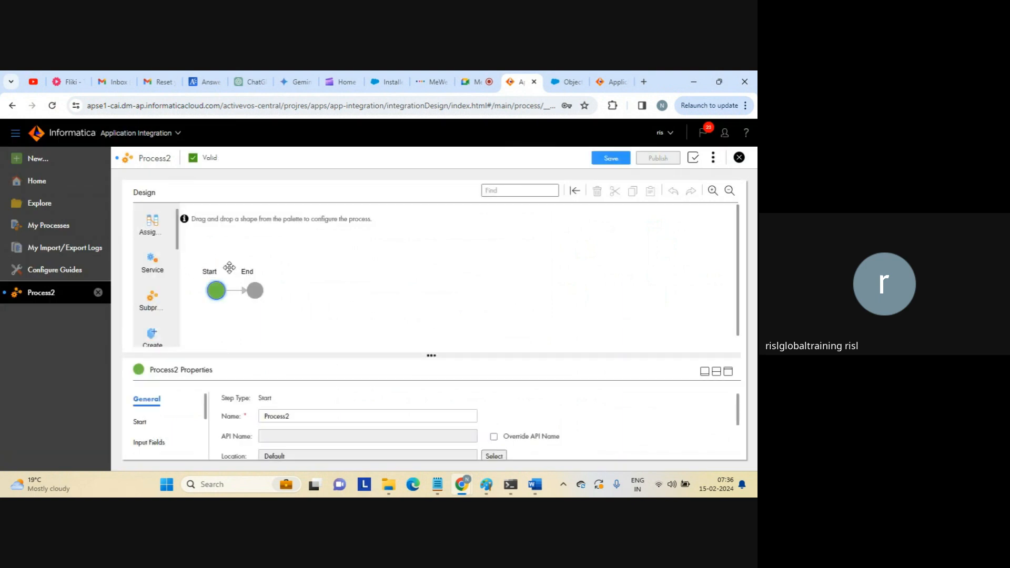
mouse_move(177, 230)
mouse_down()
mouse_move(179, 340)
mouse_move(177, 234)
mouse_up()
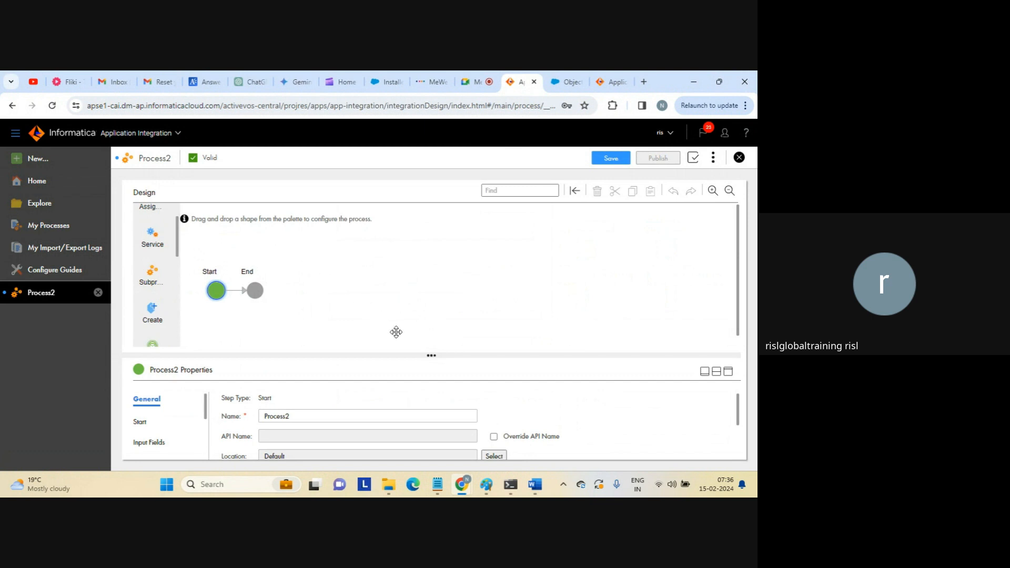
drag(431, 357, 429, 353)
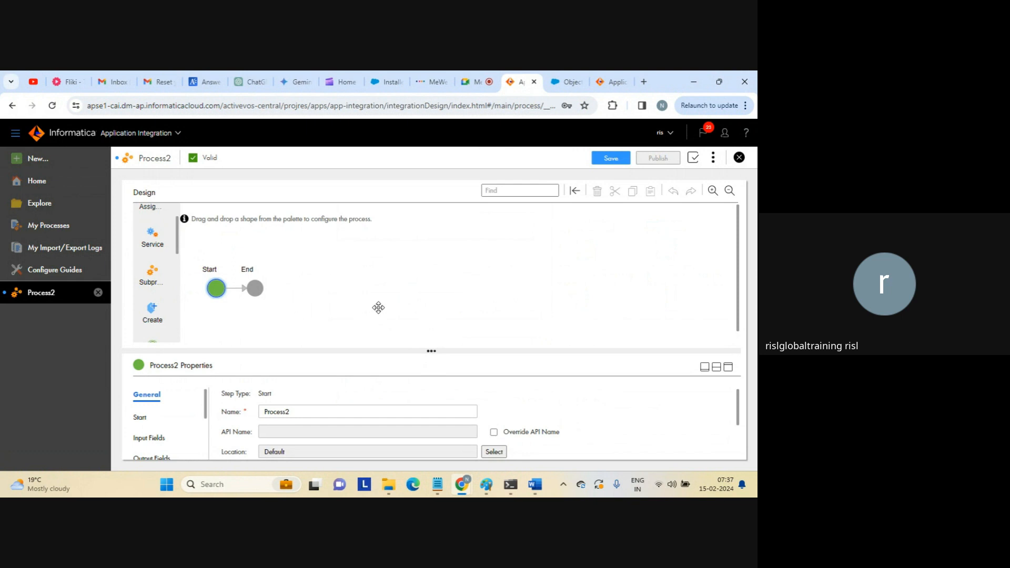
drag(436, 346, 437, 323)
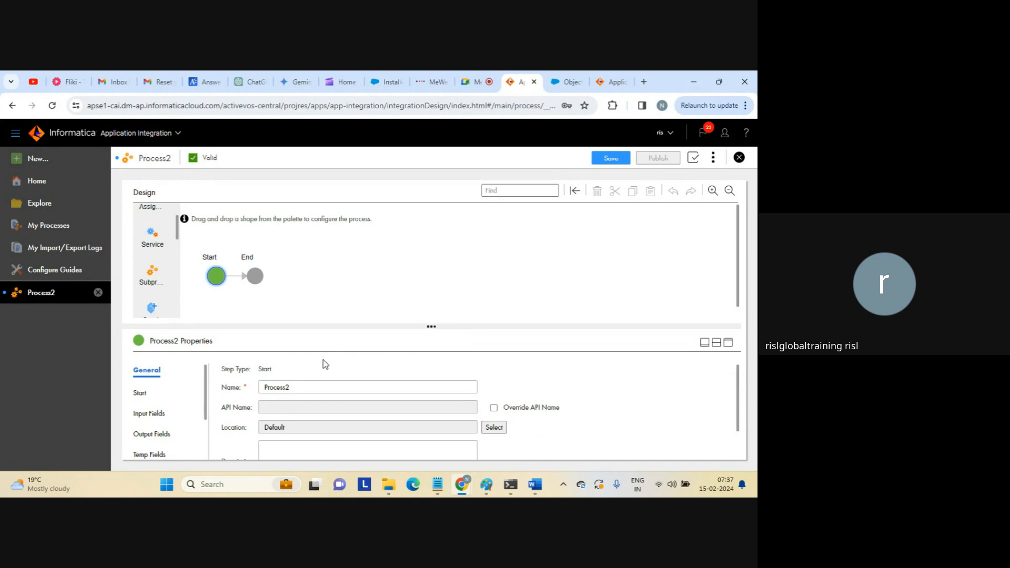
click(305, 387)
Rename Process2 to Process_start, maximize Properties, and view the Start settings.
key(BackSpace)
text(_start)
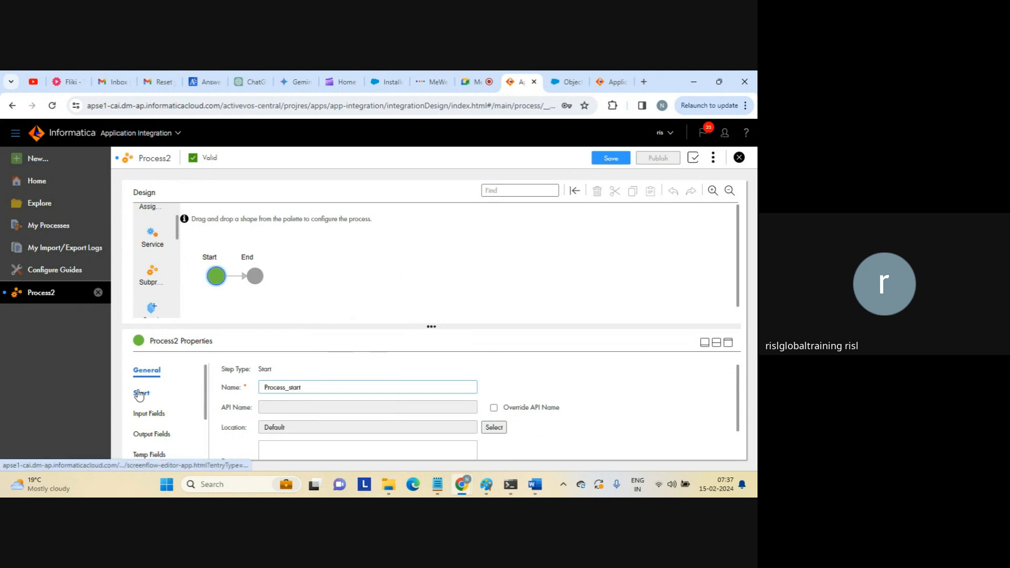
click(727, 342)
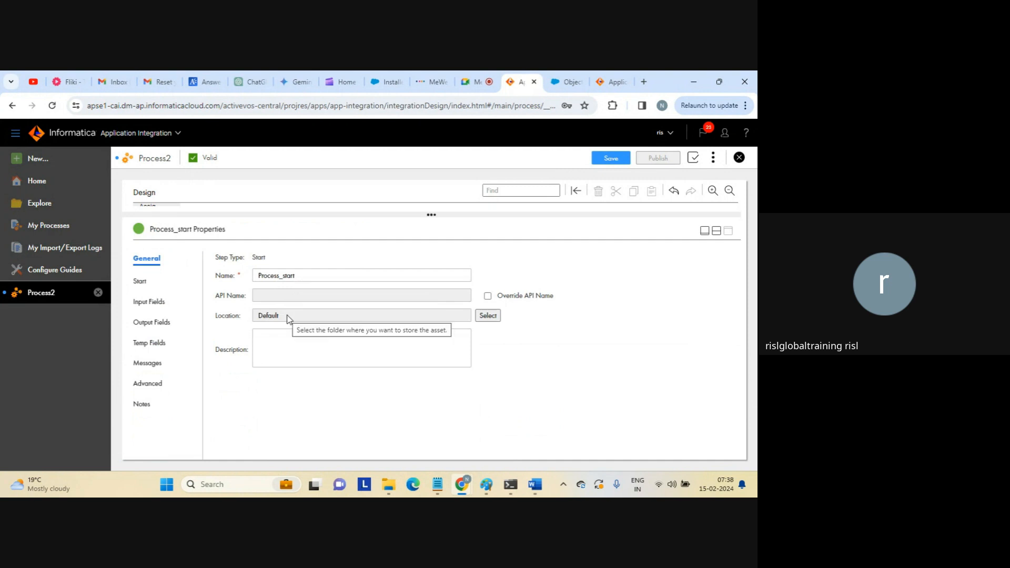
click(142, 282)
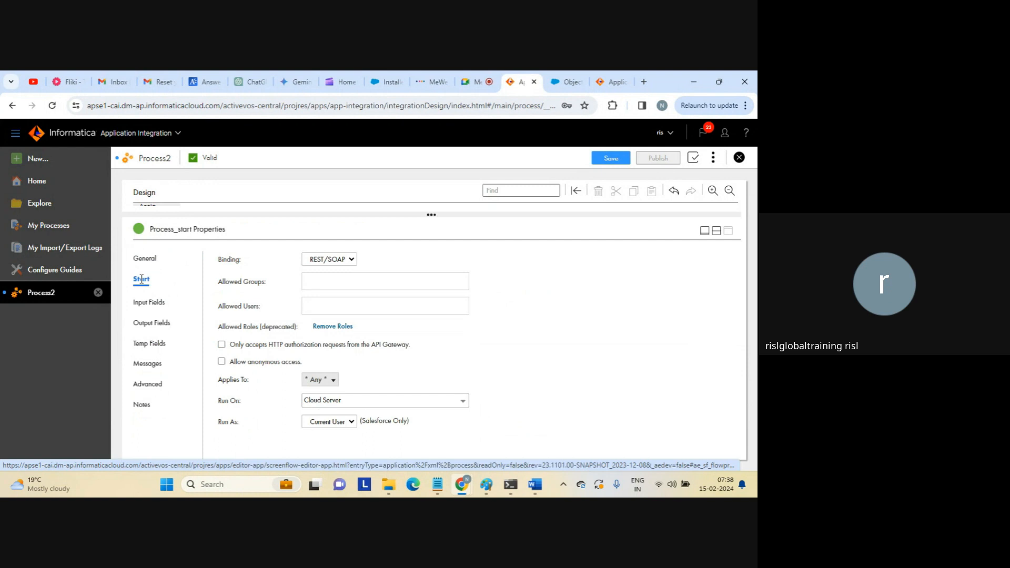
Keep the REST/SOAP binding for Process_start and enable Allow anonymous access under Allowed Users.
click(348, 261)
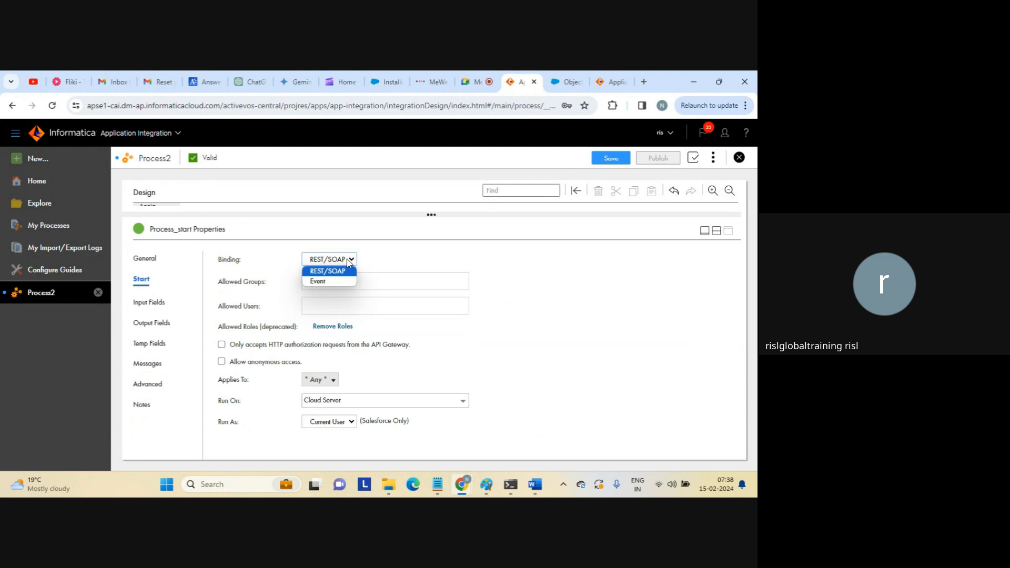
click(348, 262)
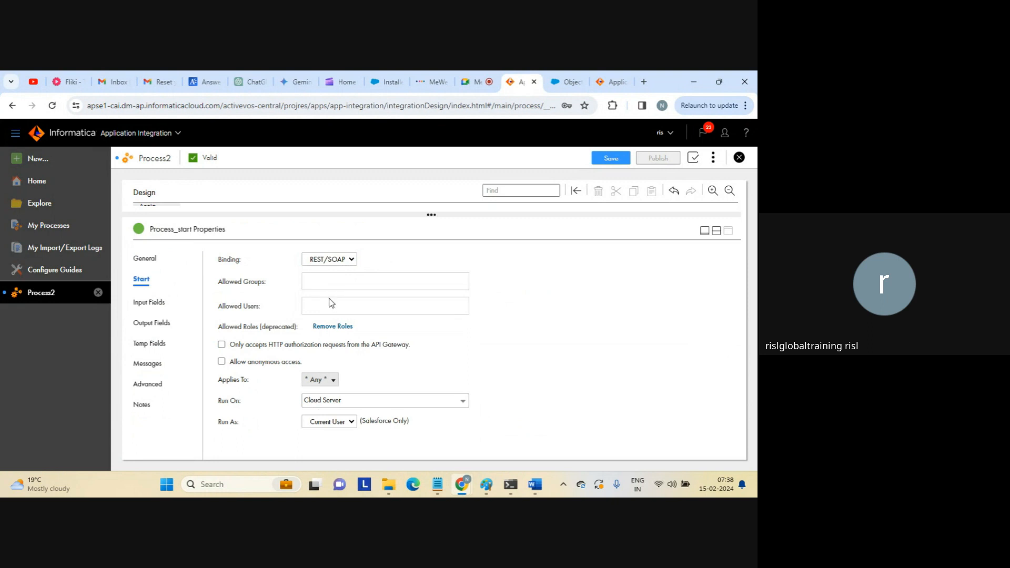
click(328, 304)
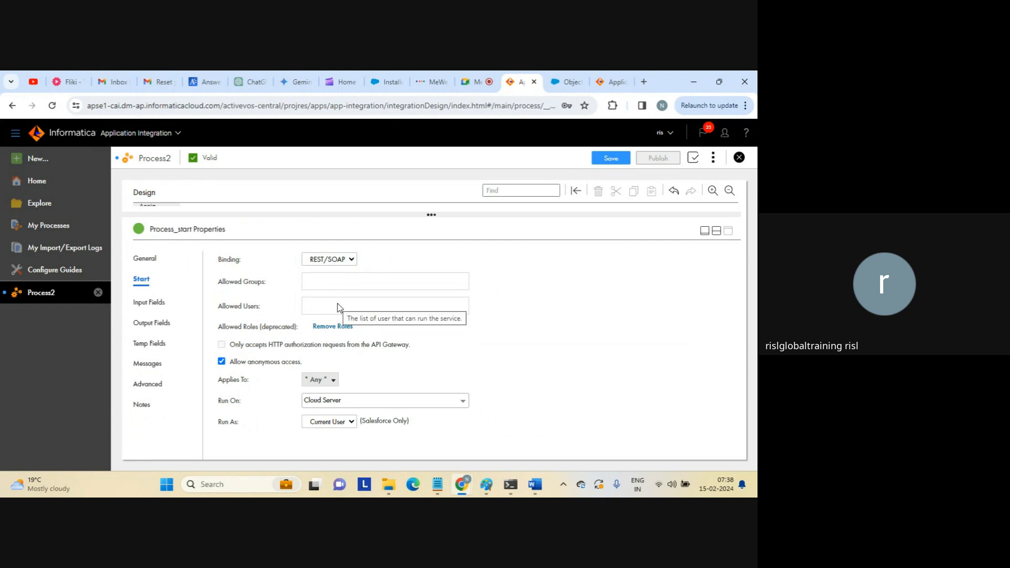
click(404, 409)
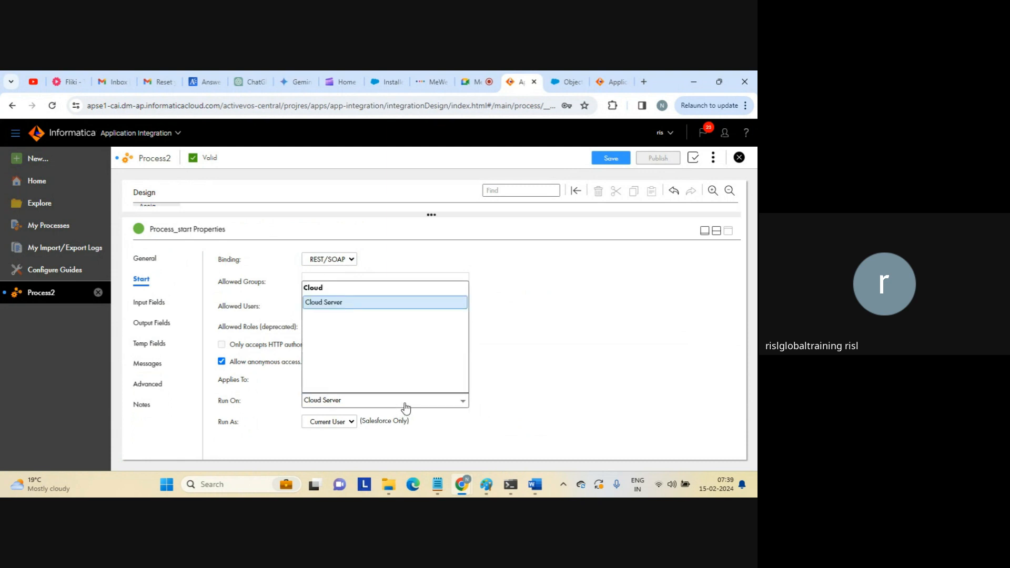
click(405, 409)
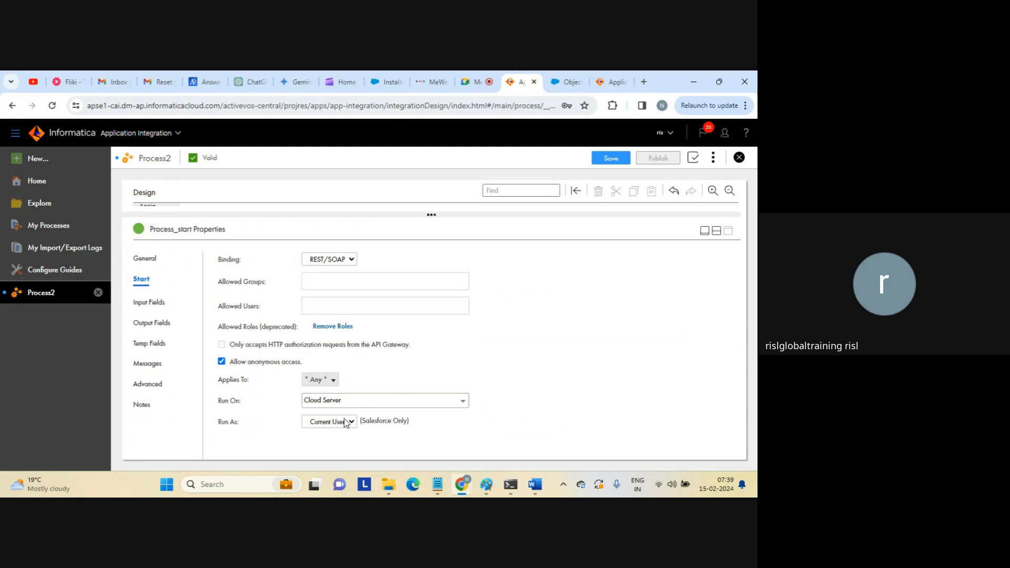
click(330, 428)
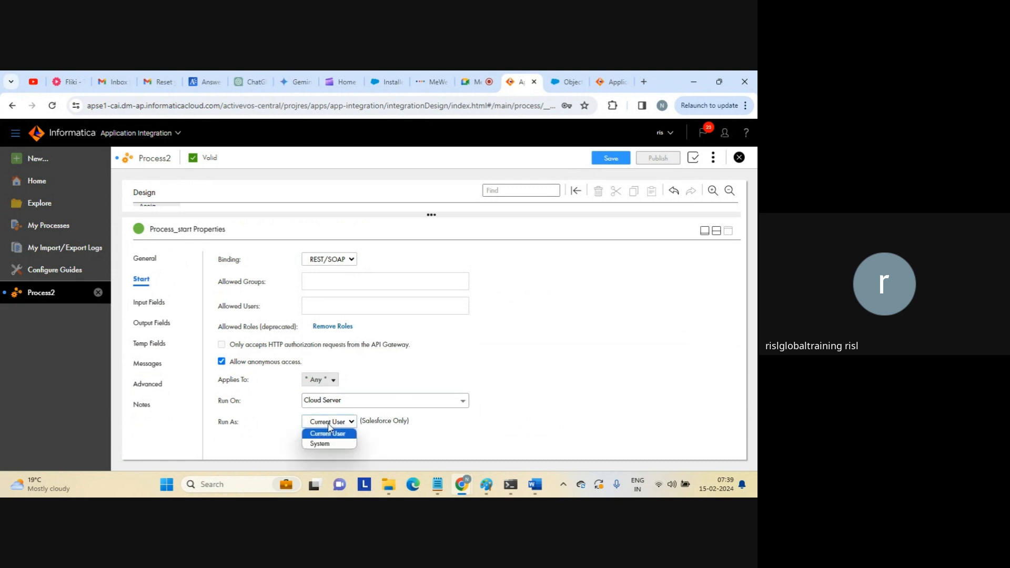
click(335, 424)
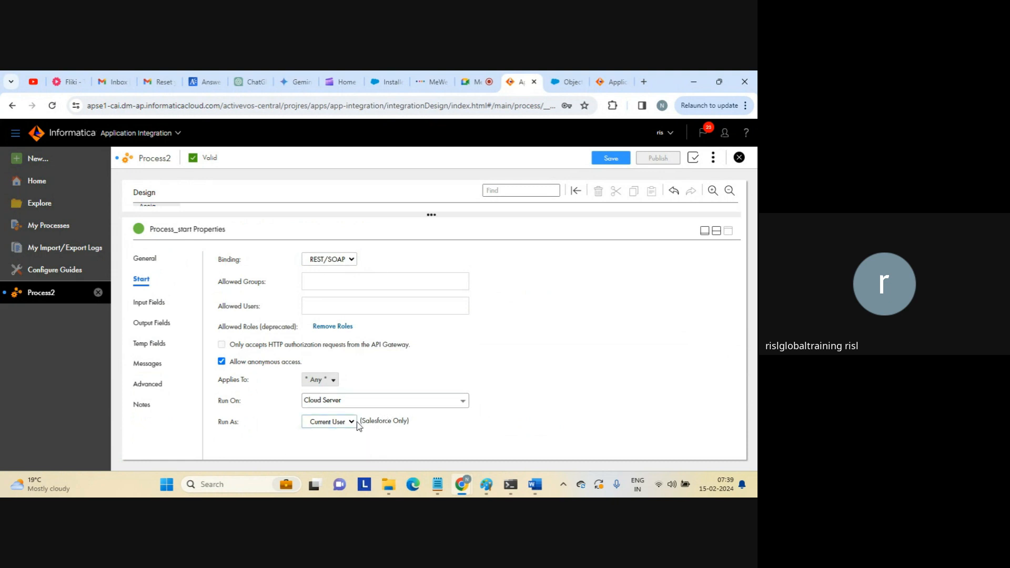
click(352, 427)
click(324, 444)
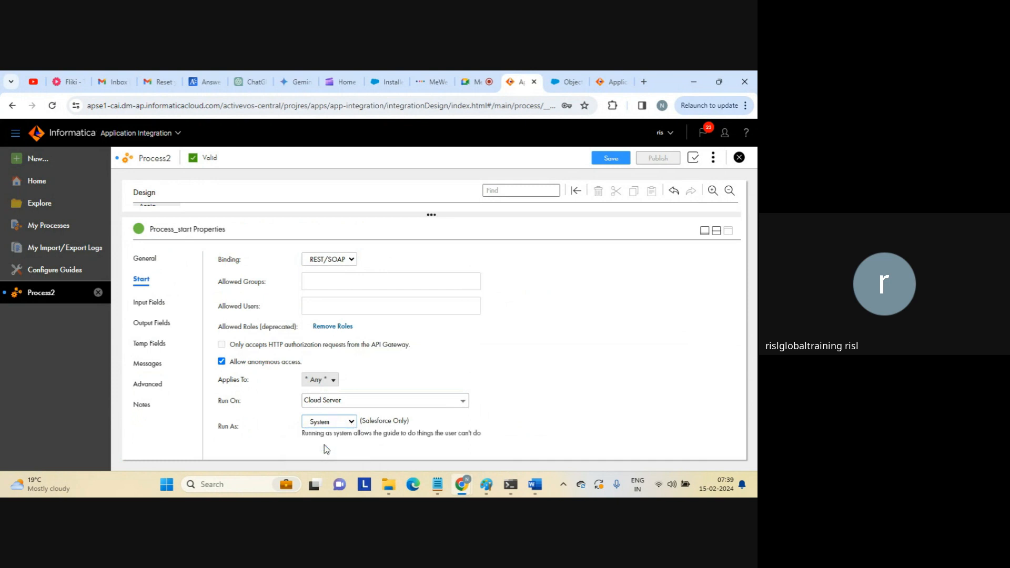
click(345, 421)
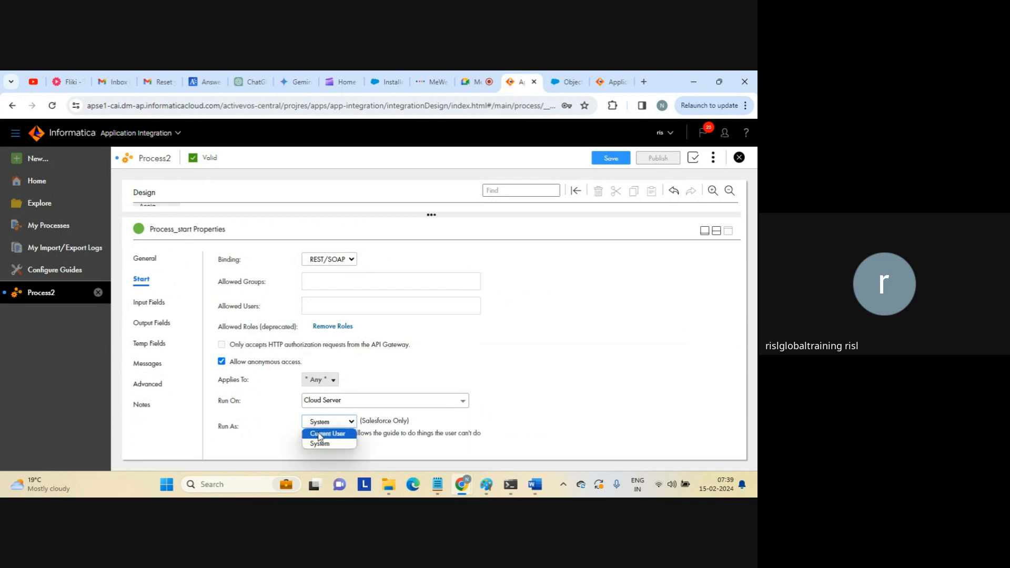
click(319, 432)
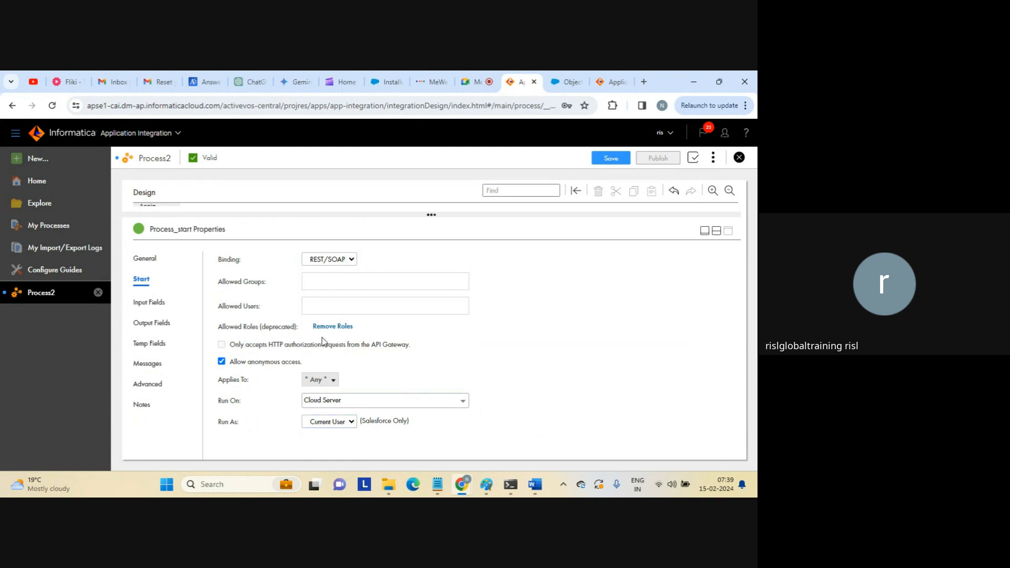
Switch Allow anonymous access off, restore the design canvas, and save Process_start.
mouse_move(272, 323)
click(221, 362)
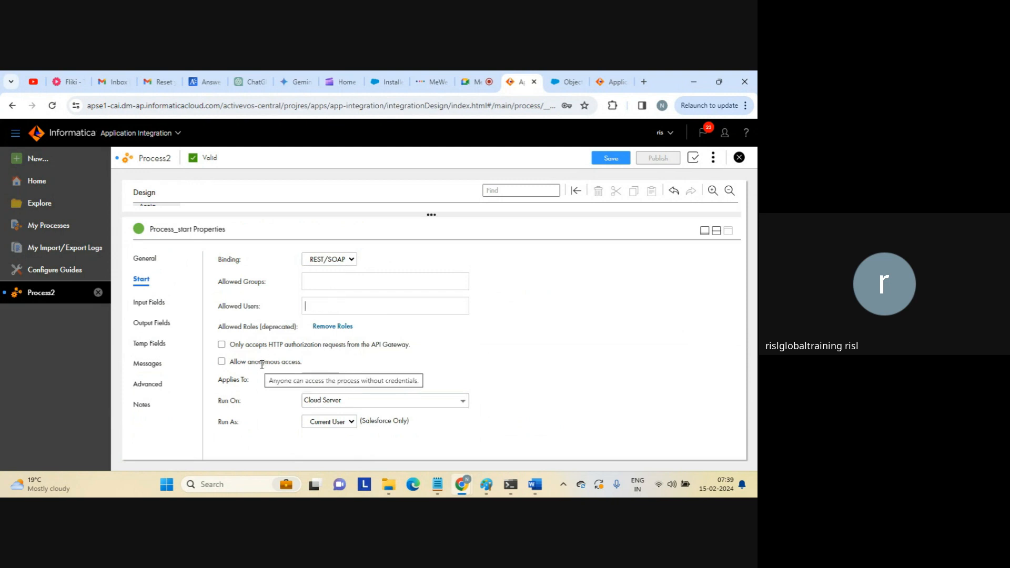
click(716, 230)
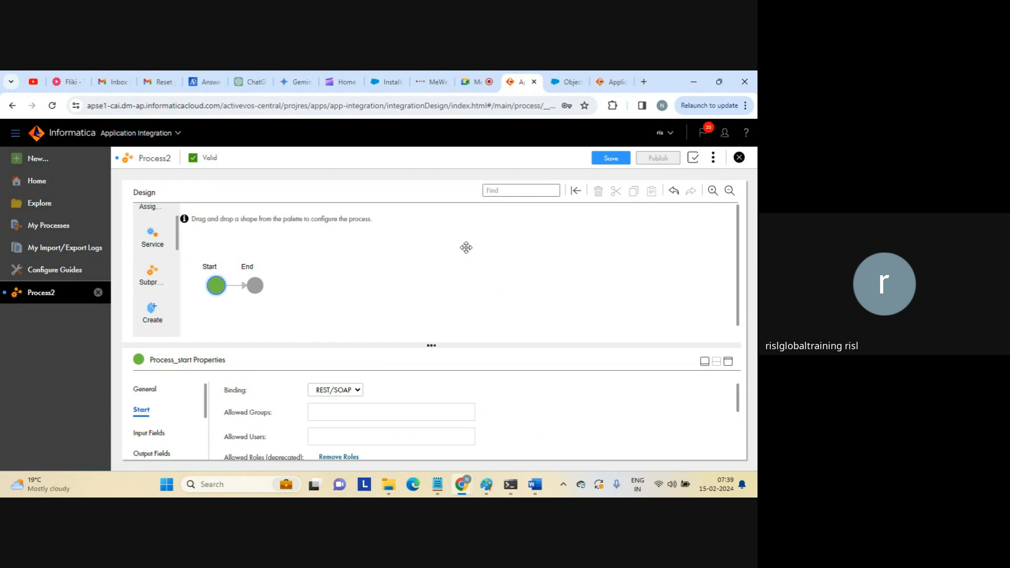
click(611, 158)
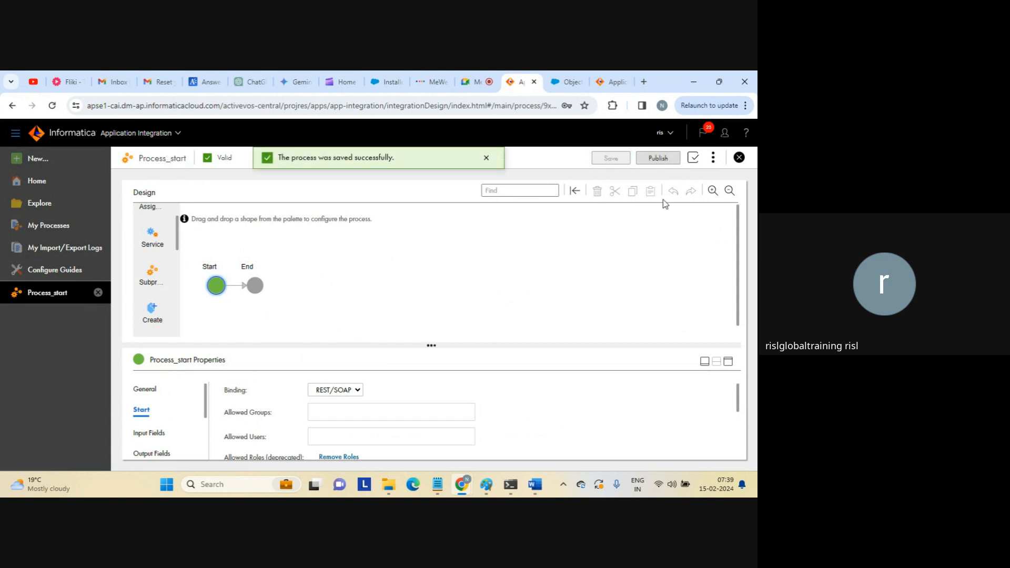
Publish Process_start and check its Properties Detail, which shows no service URL yet, then close it.
click(657, 159)
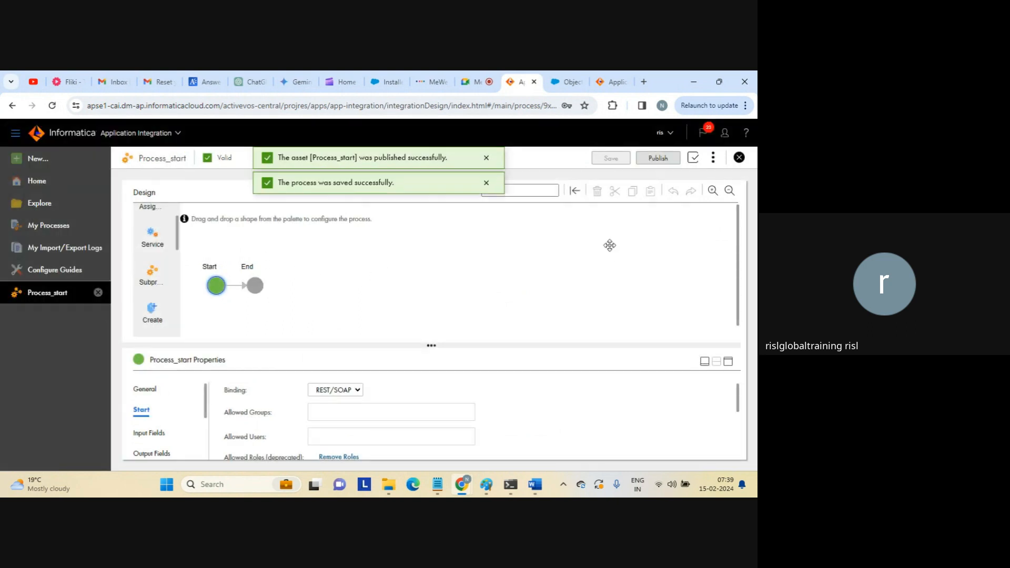
click(714, 159)
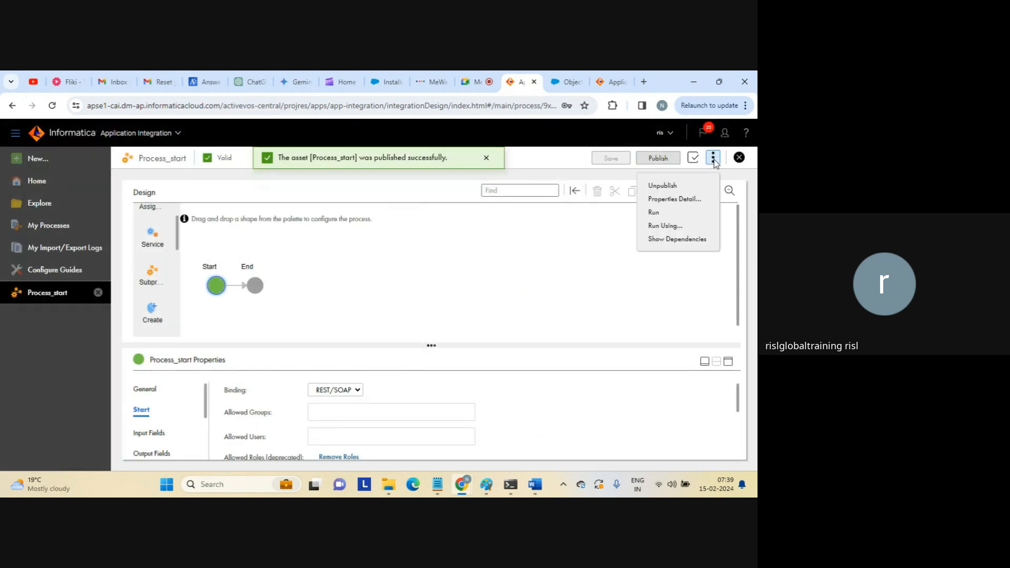
click(676, 201)
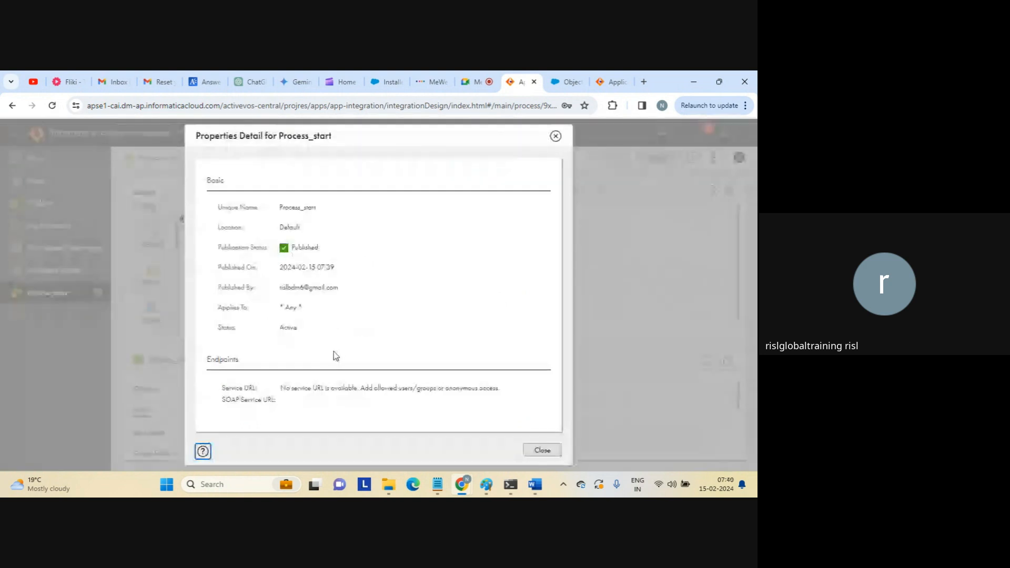
drag(280, 388, 475, 395)
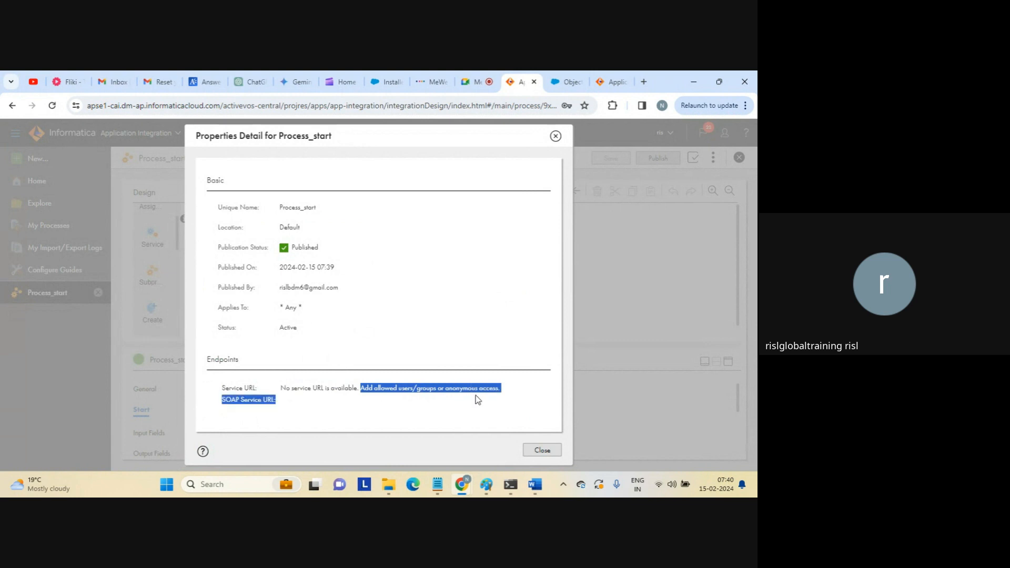
click(477, 403)
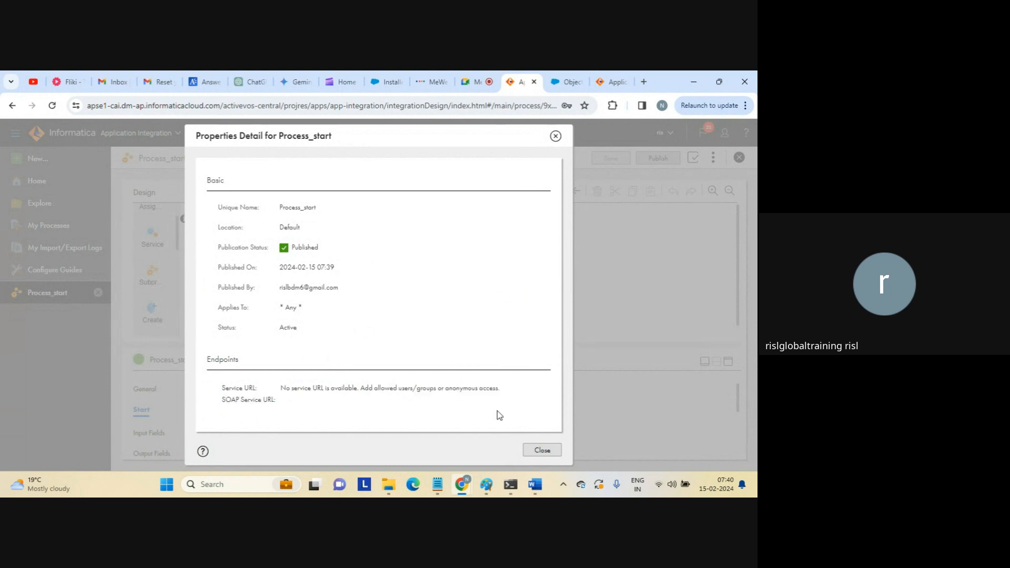
click(533, 450)
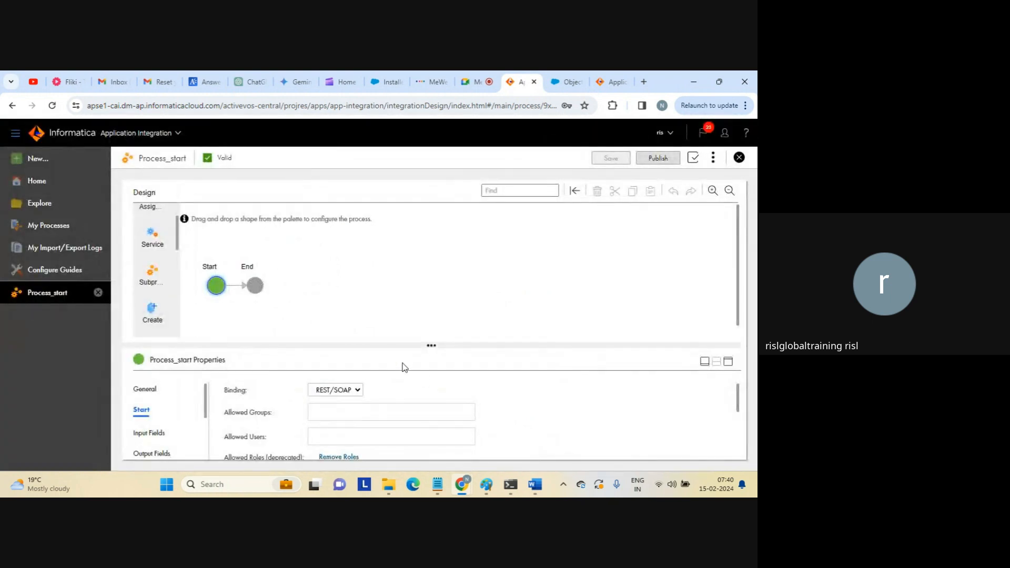
Turn on Allow anonymous access in the Start properties and save the process.
click(729, 363)
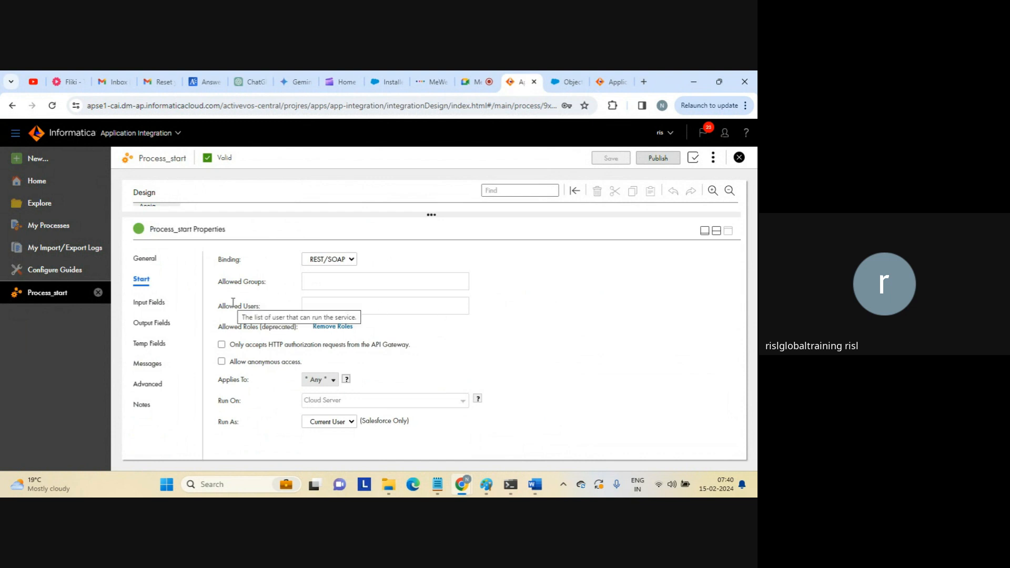
click(222, 362)
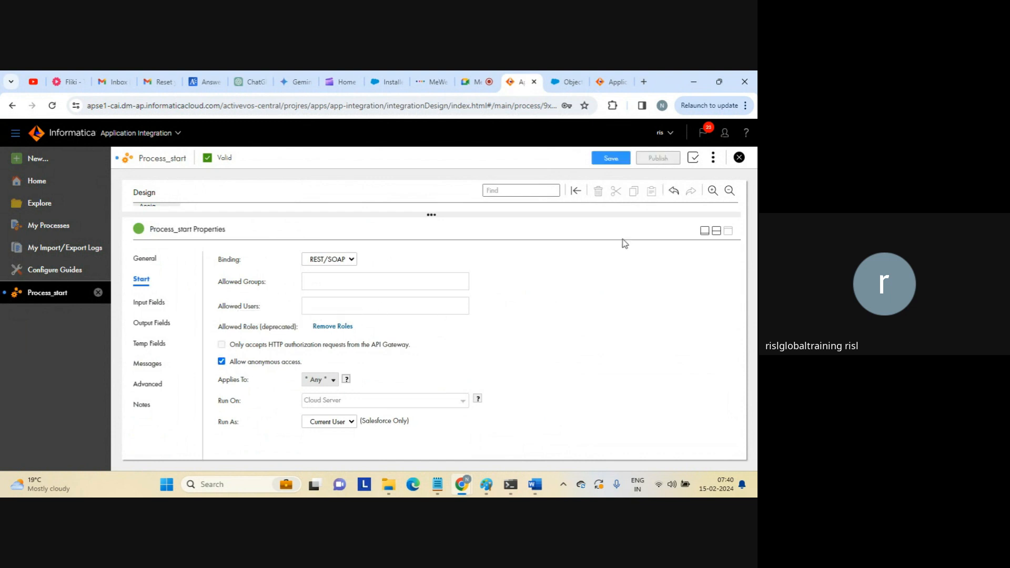
click(716, 231)
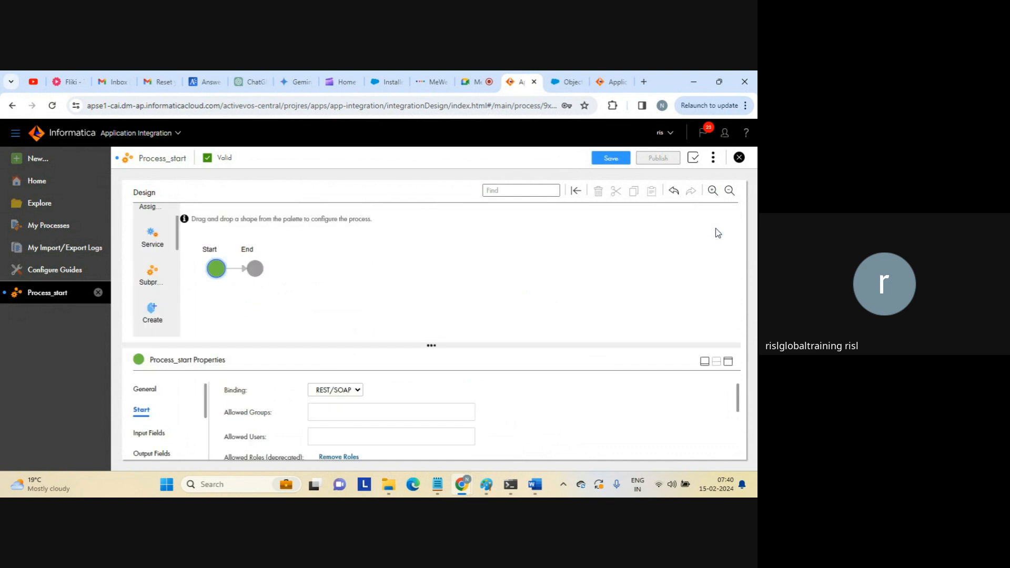
click(608, 159)
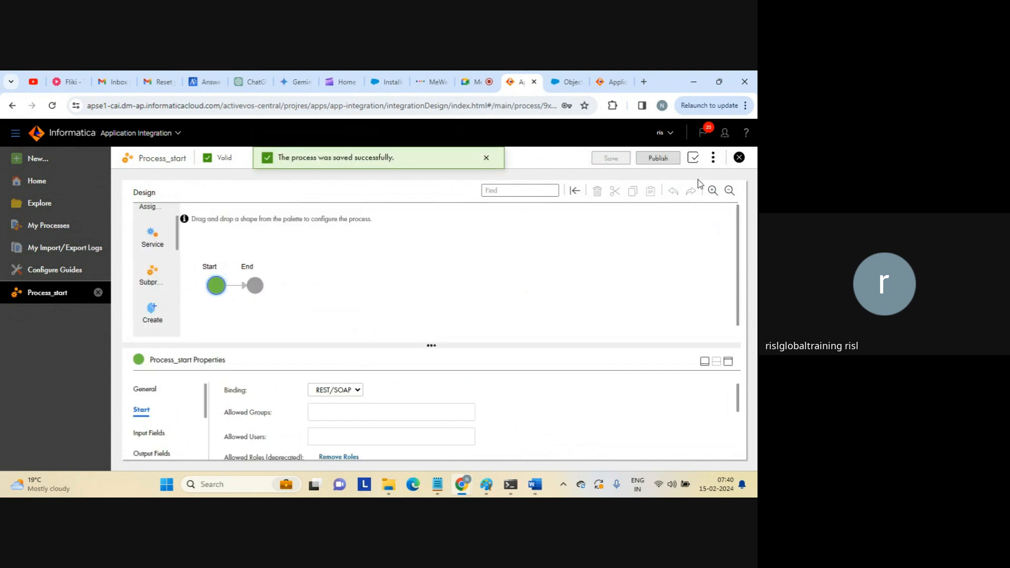
Publish Process_start and copy its Service URL from the Properties Detail.
click(658, 159)
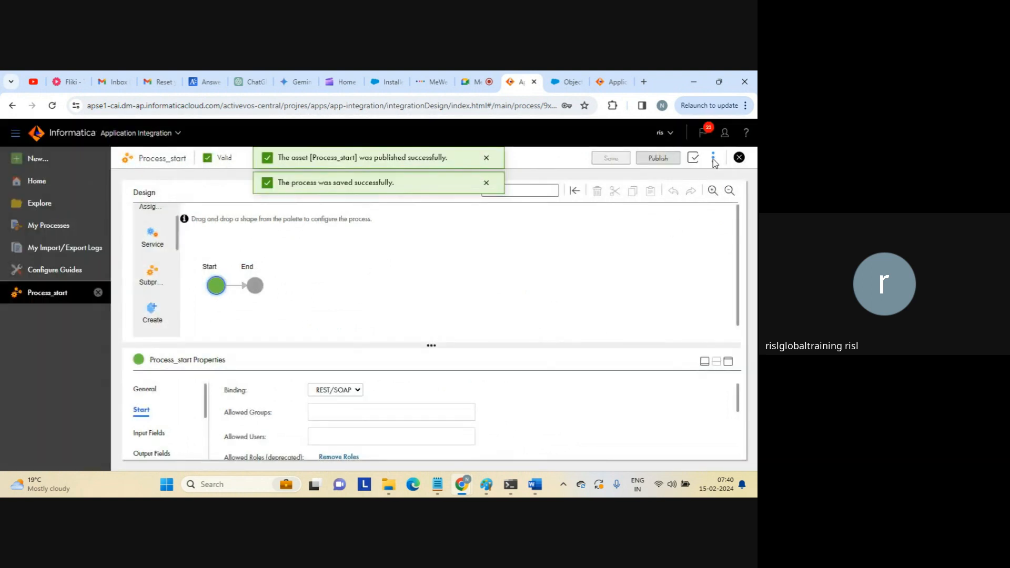
click(713, 158)
click(667, 199)
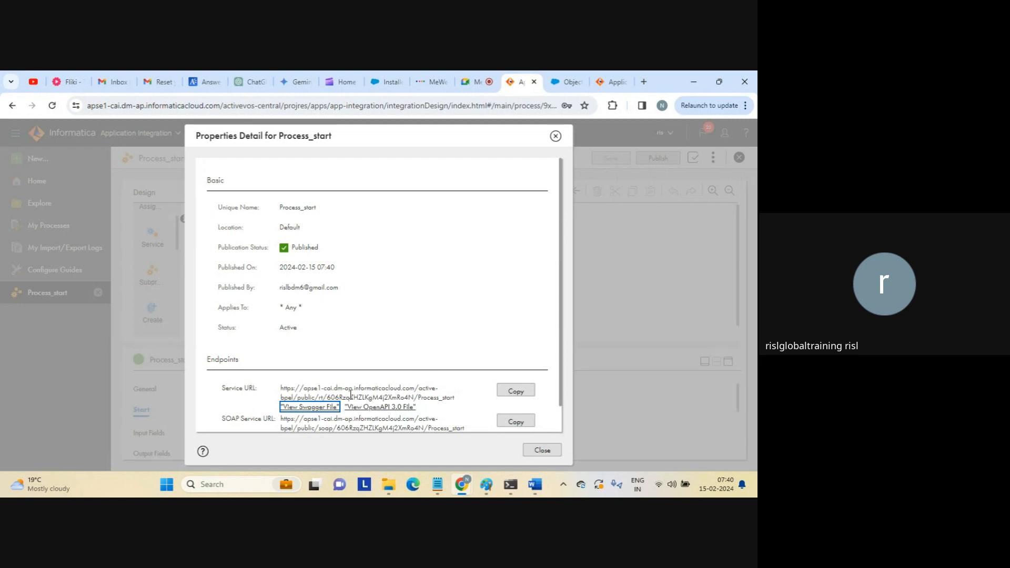
click(514, 393)
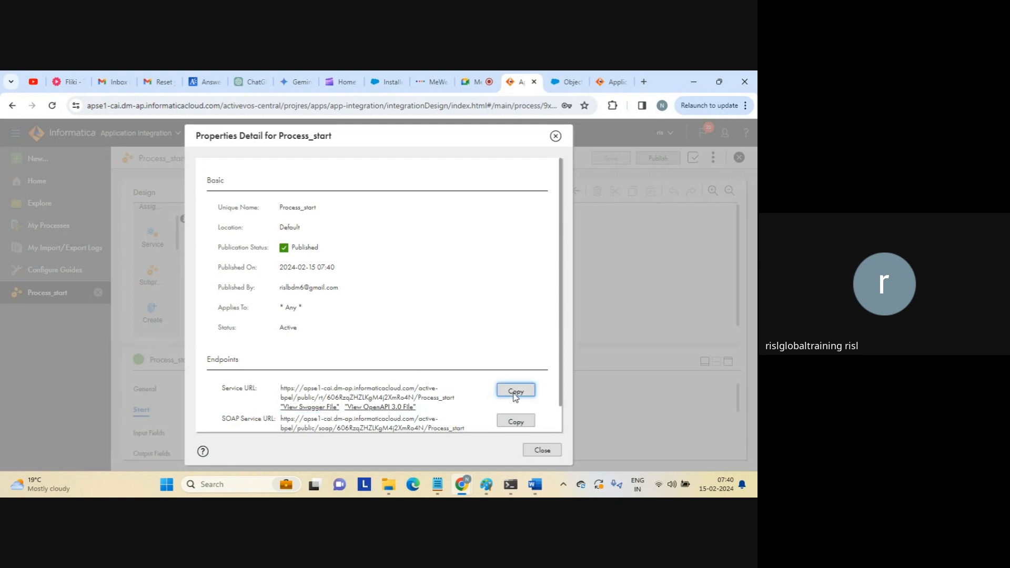
Load the copied Process_start service URL in a new Chrome tab, getting an empty {} response.
click(643, 82)
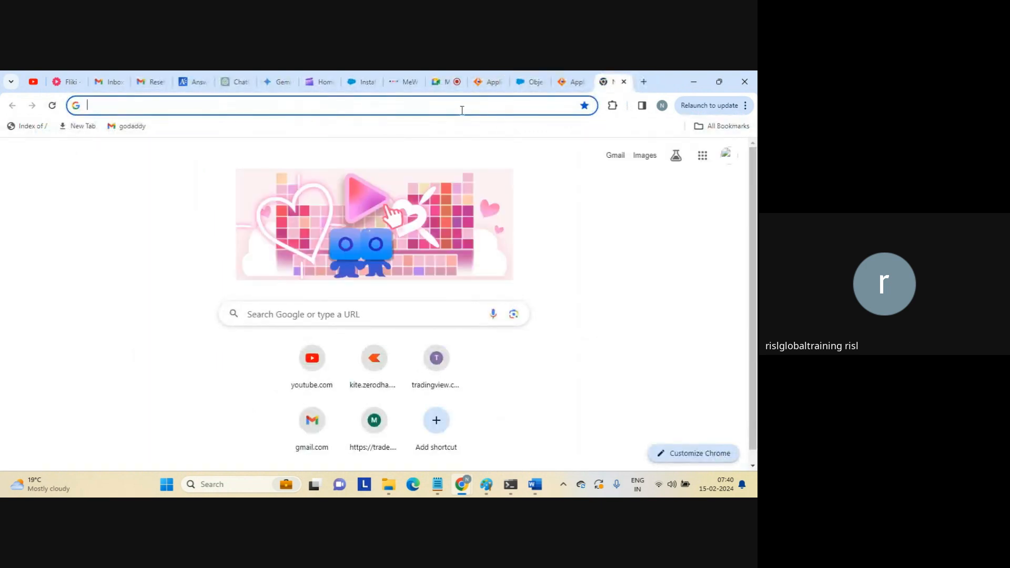
key(ctrl+v)
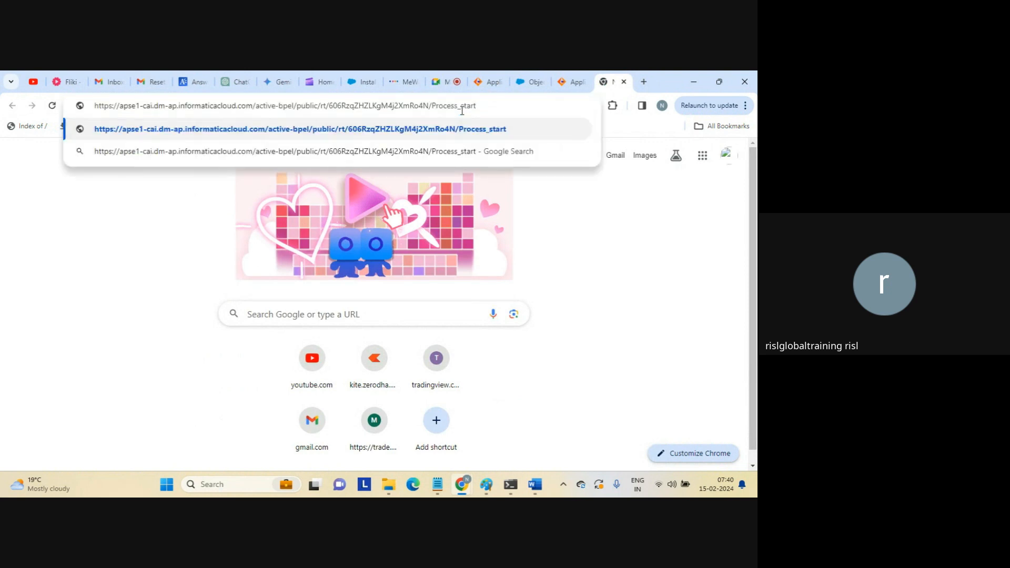
key(Return)
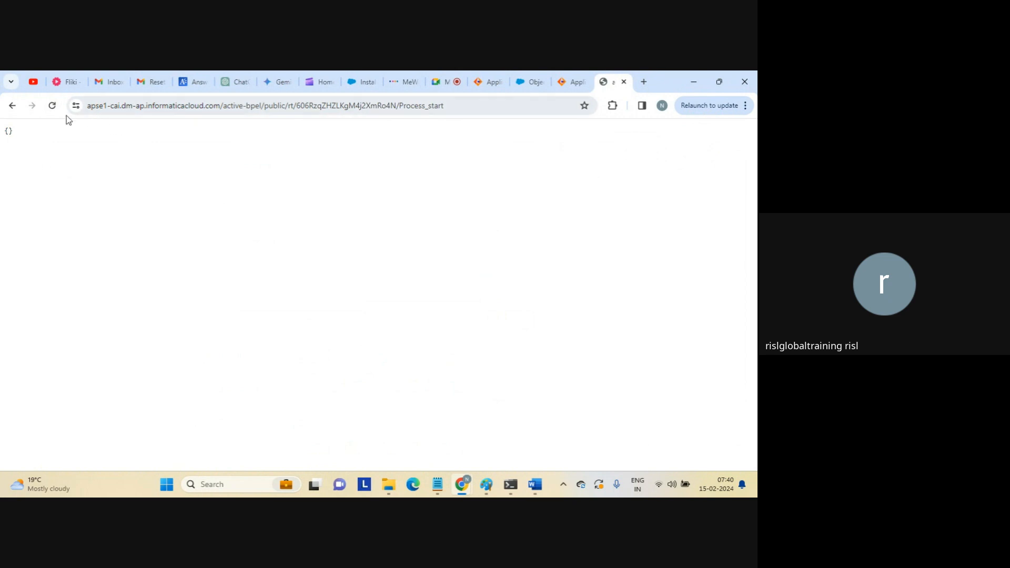
drag(14, 135, 3, 132)
click(452, 107)
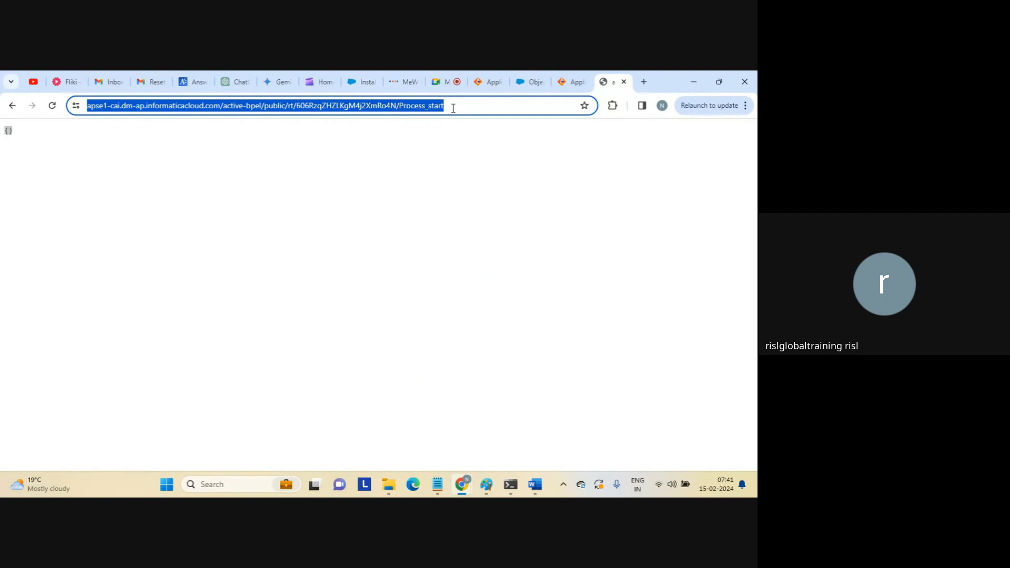
Close the test tab and the details dialog, returning to the designer's split canvas view.
click(624, 82)
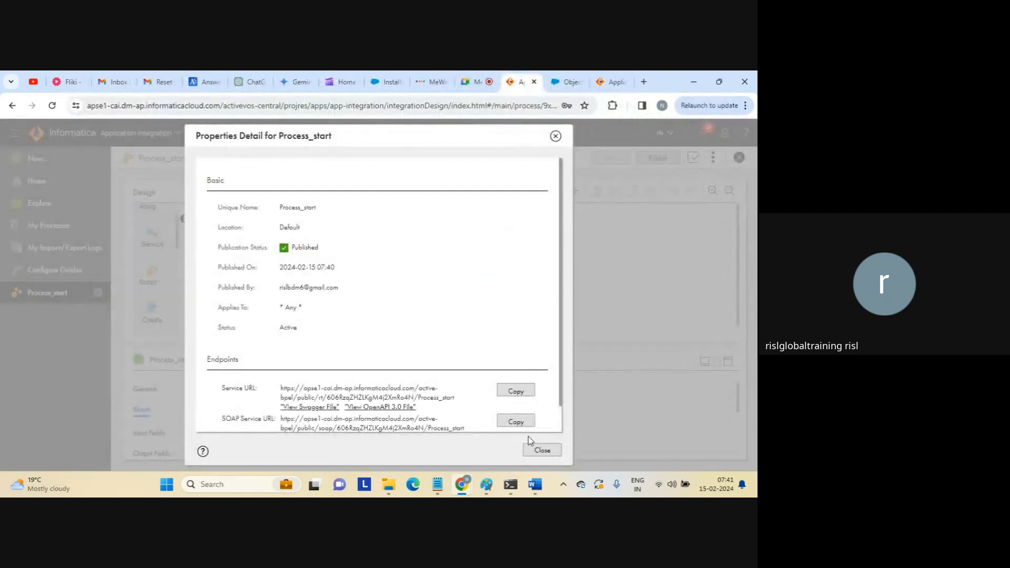
click(541, 450)
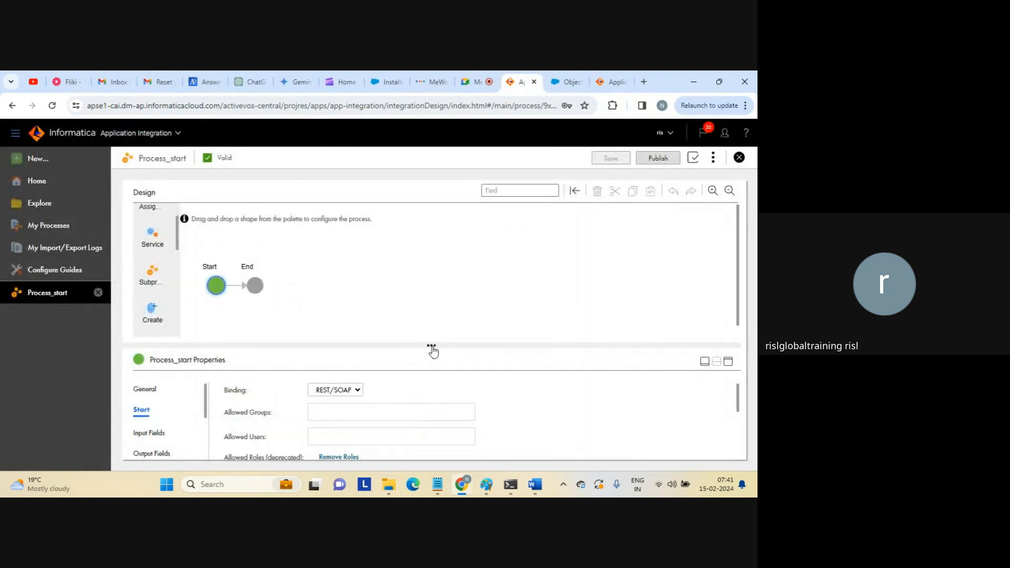
drag(432, 349, 436, 314)
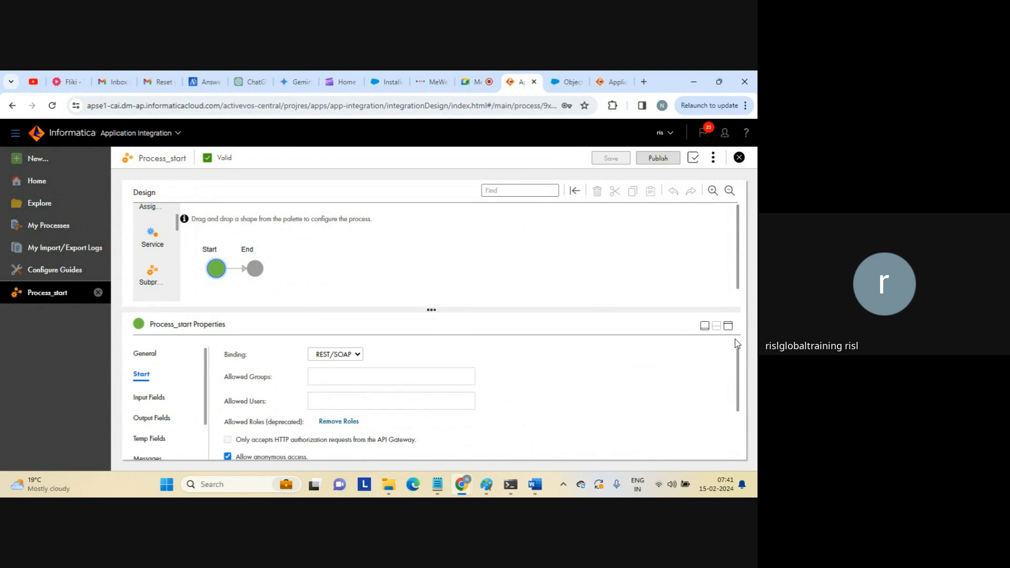
click(728, 325)
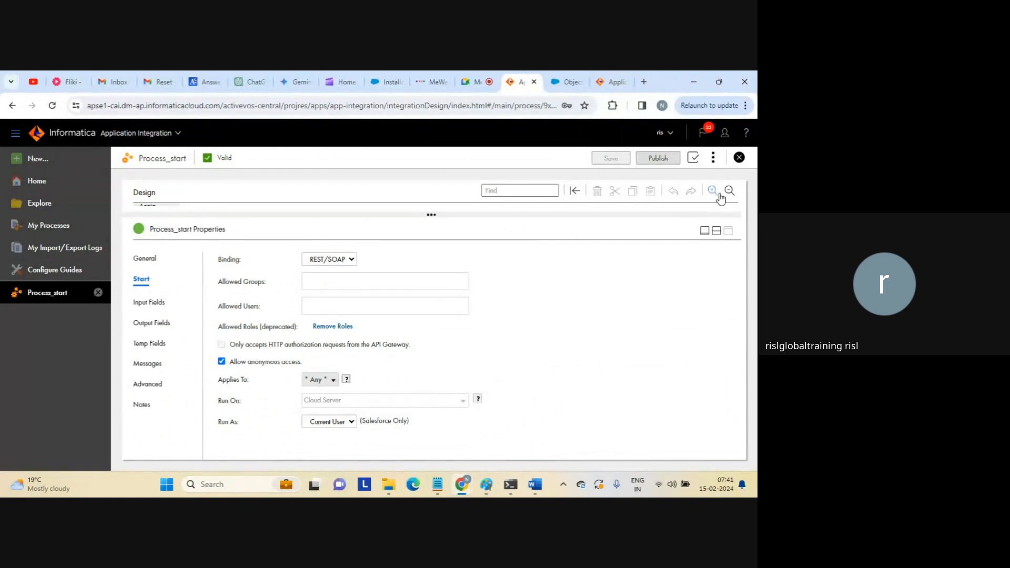
click(716, 232)
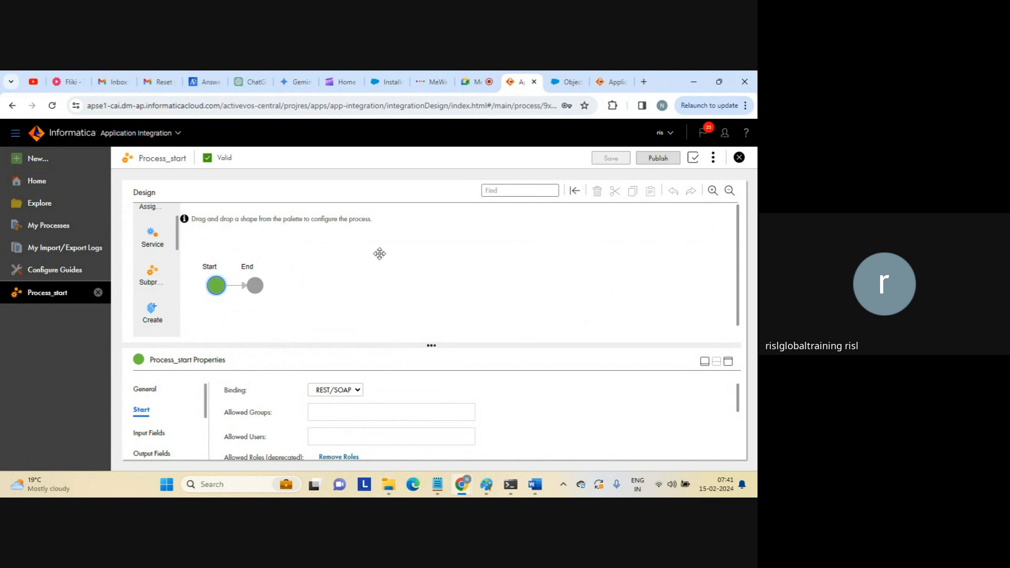
Rename the End step to 'end process flow'.
click(255, 285)
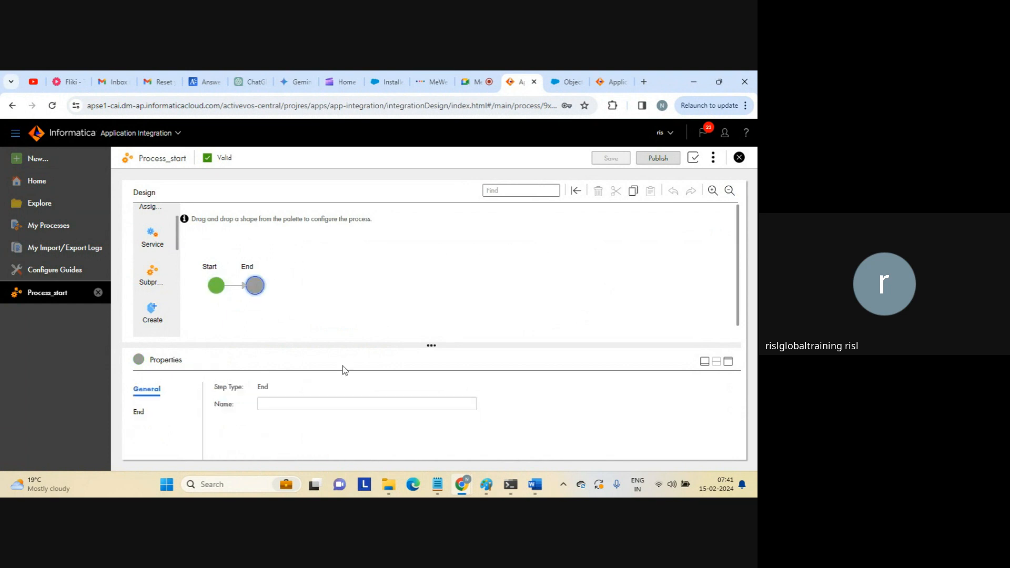
click(302, 402)
text(e)
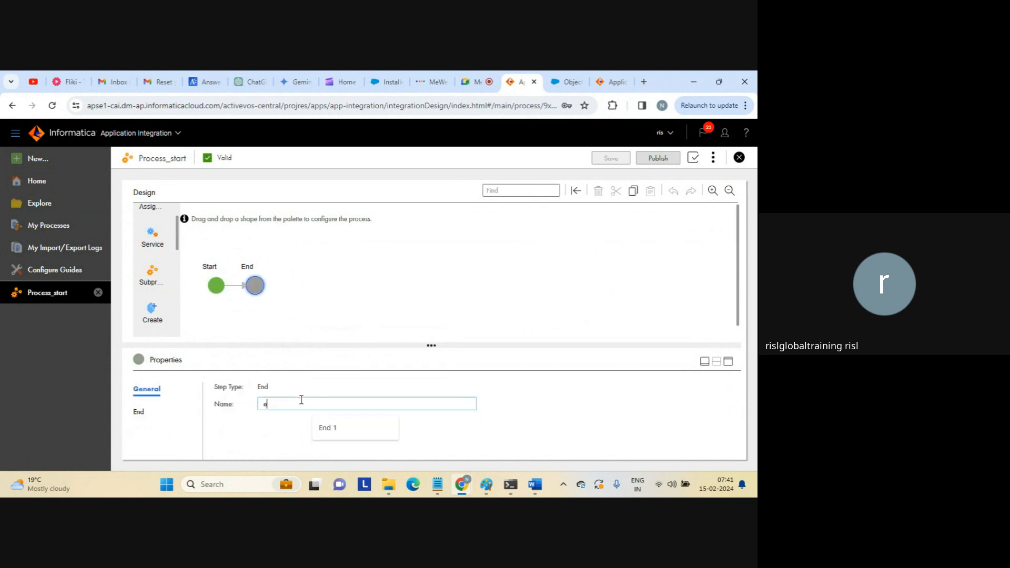
text(nd process flow)
click(608, 262)
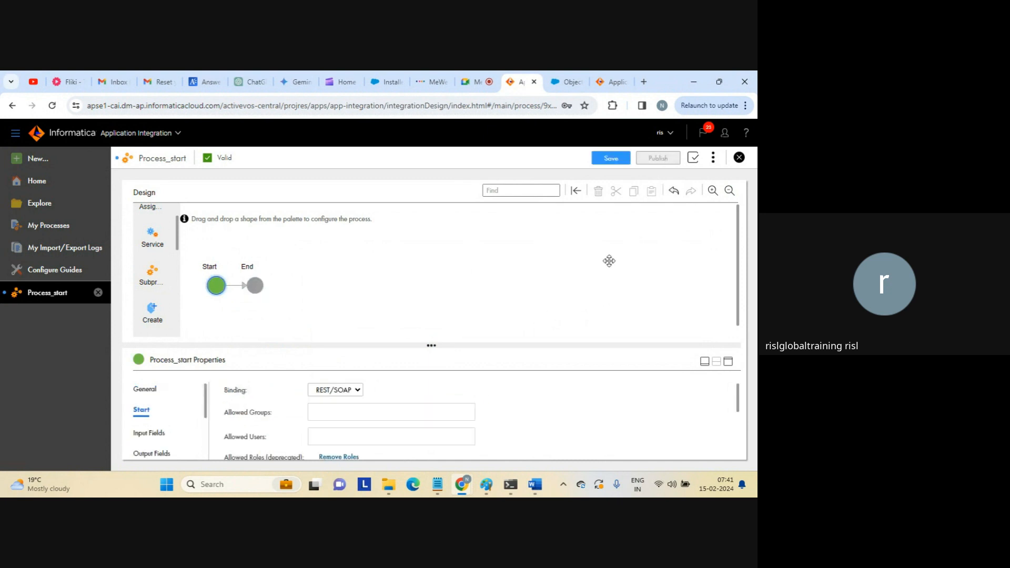
Save and republish Process_start, then copy its service URL from Properties Detail.
click(607, 158)
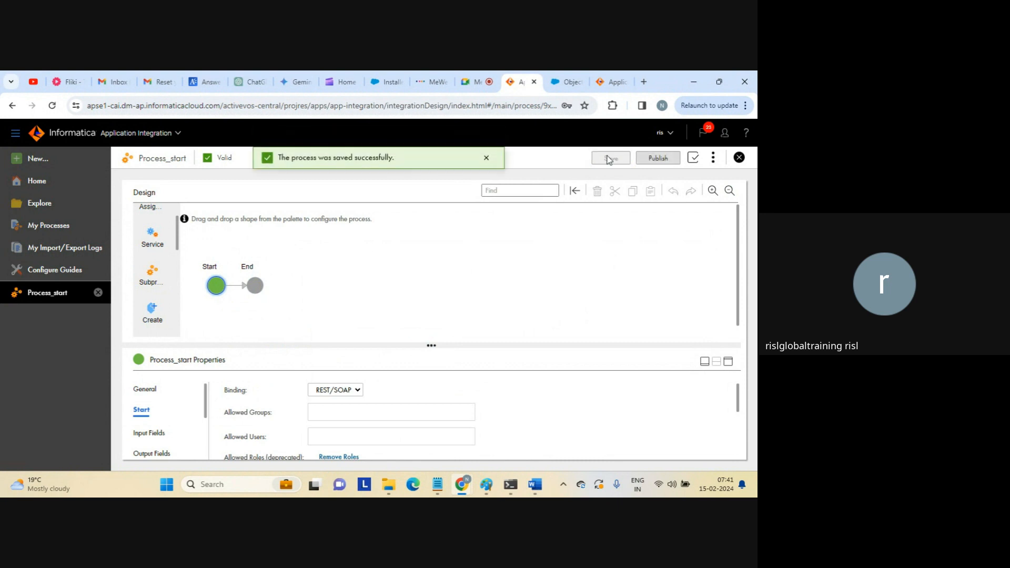
click(655, 158)
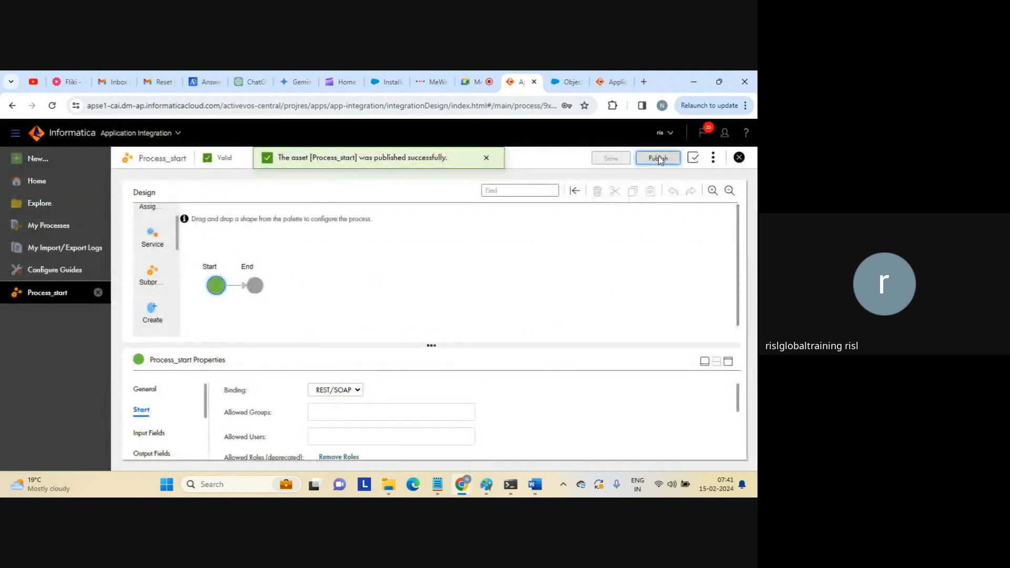
click(713, 157)
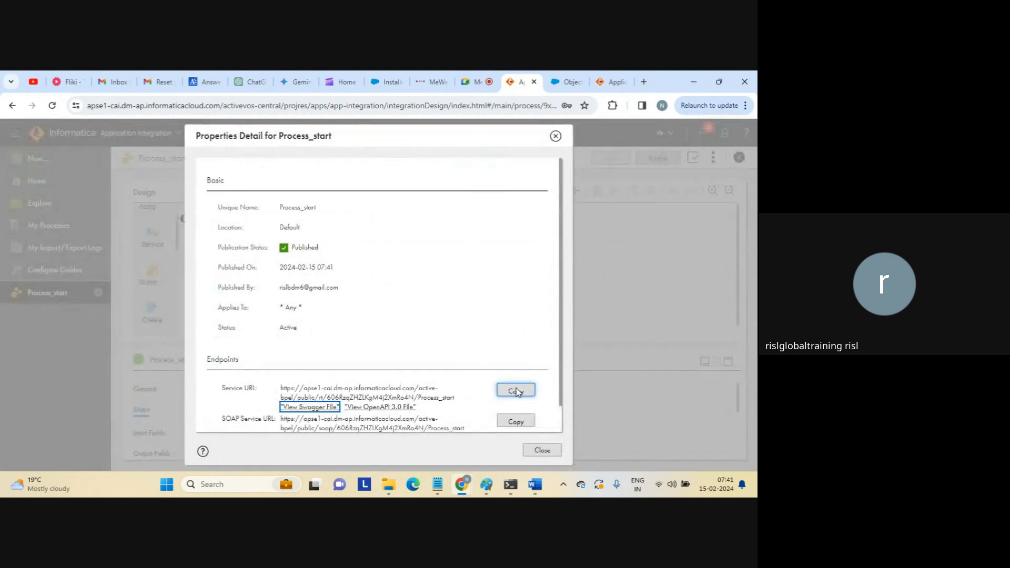
click(516, 391)
click(542, 450)
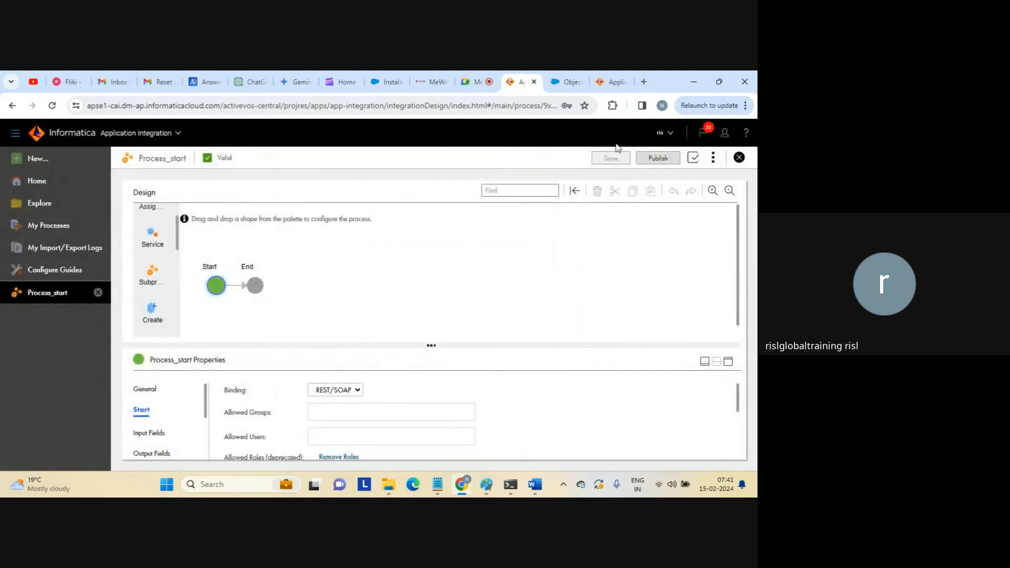
Test the service URL in a new tab, confirm the {} response, and close the tab.
click(643, 82)
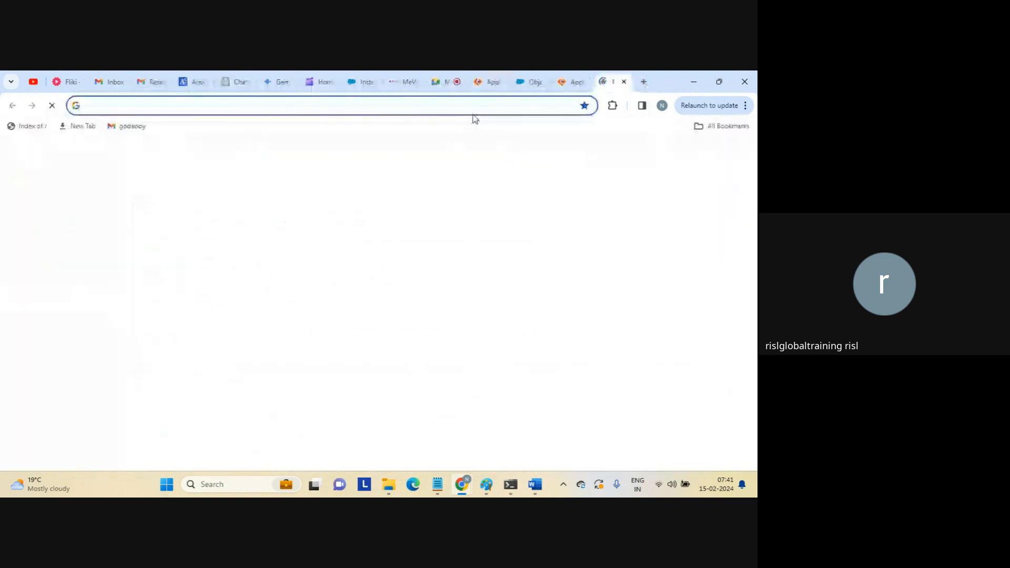
key(ctrl+v)
key(Return)
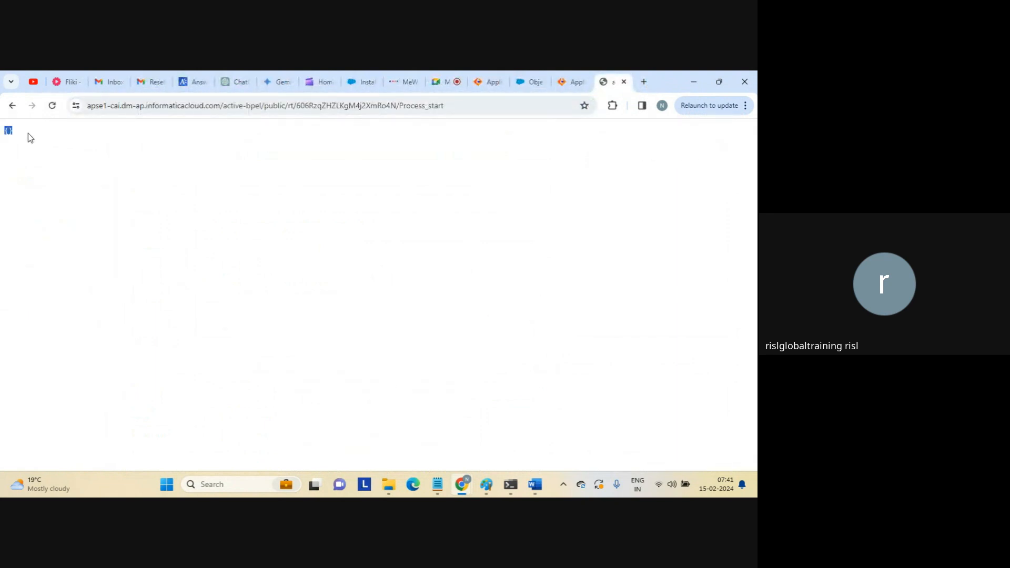
click(200, 156)
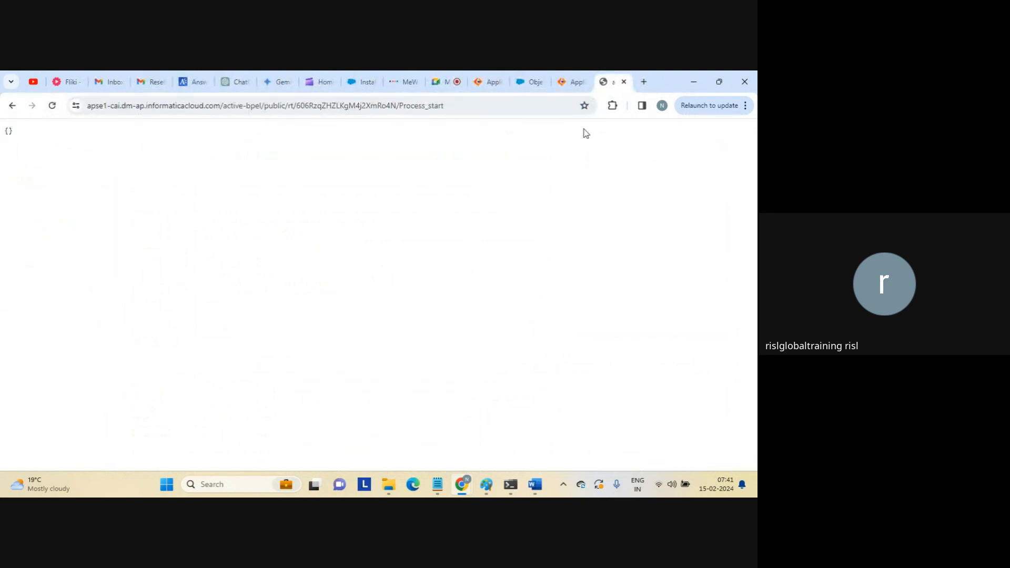
click(623, 82)
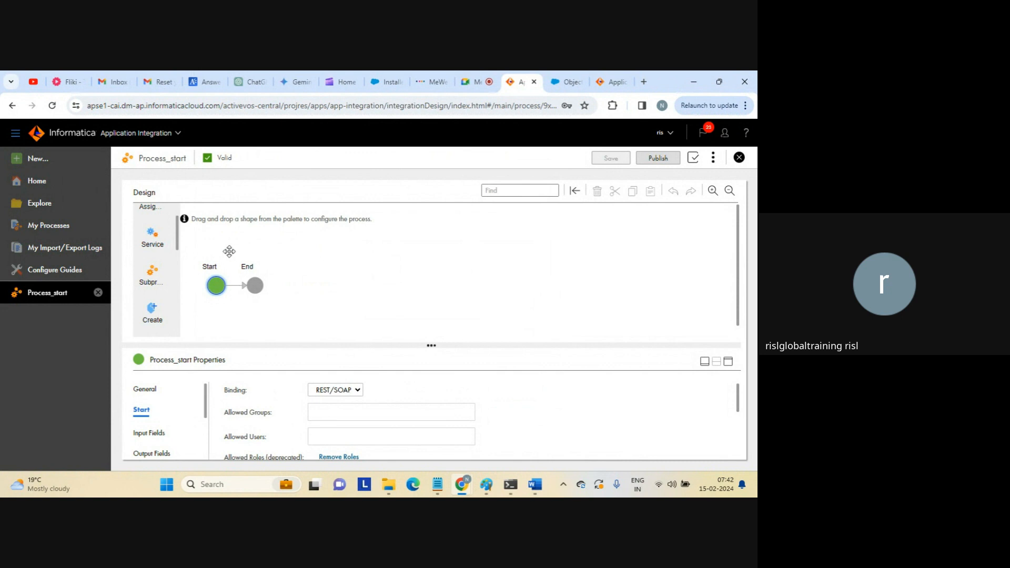
Add a new Text field under Input Fields and rename untitled1 to input.
click(728, 361)
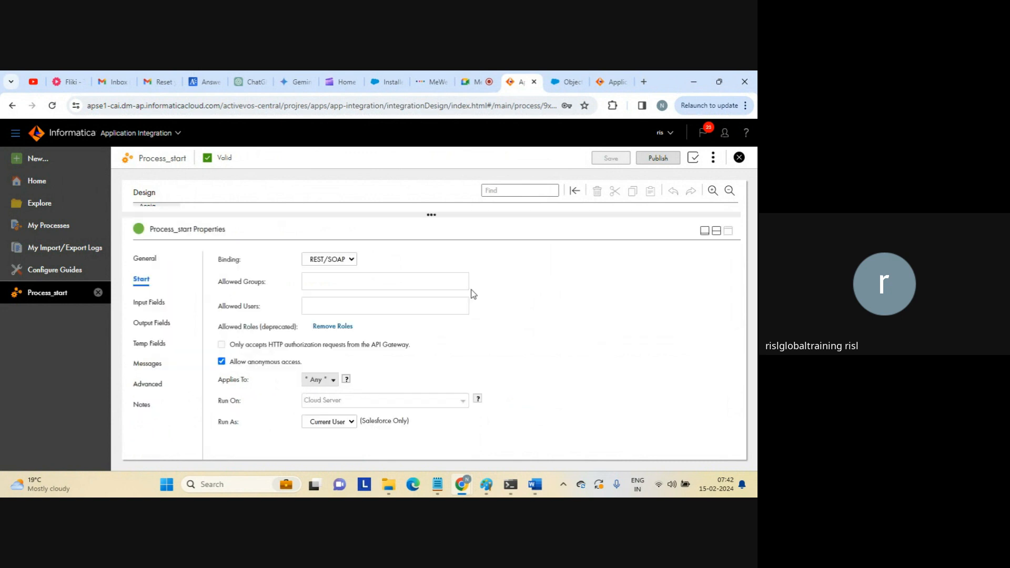
click(152, 299)
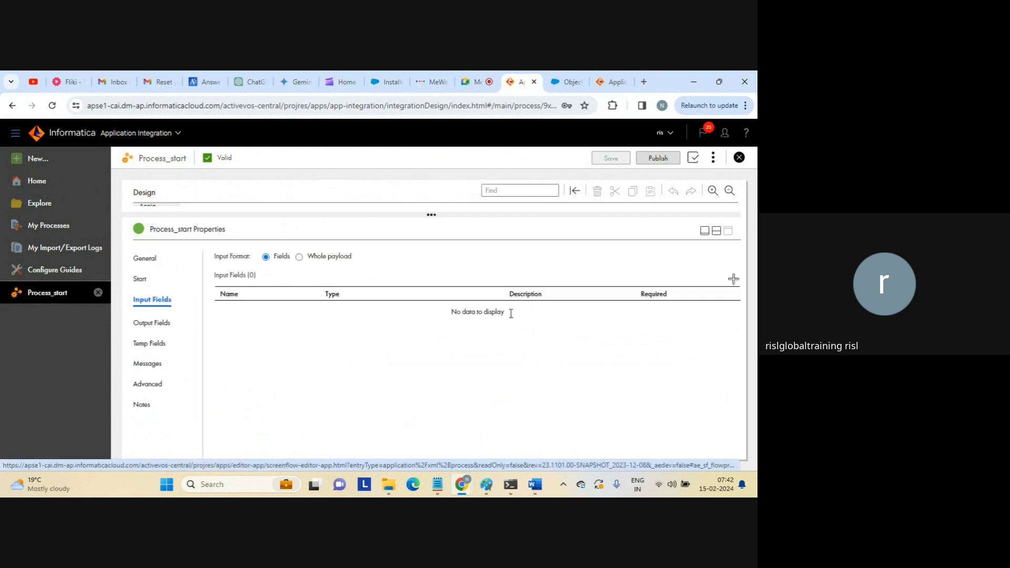
click(733, 279)
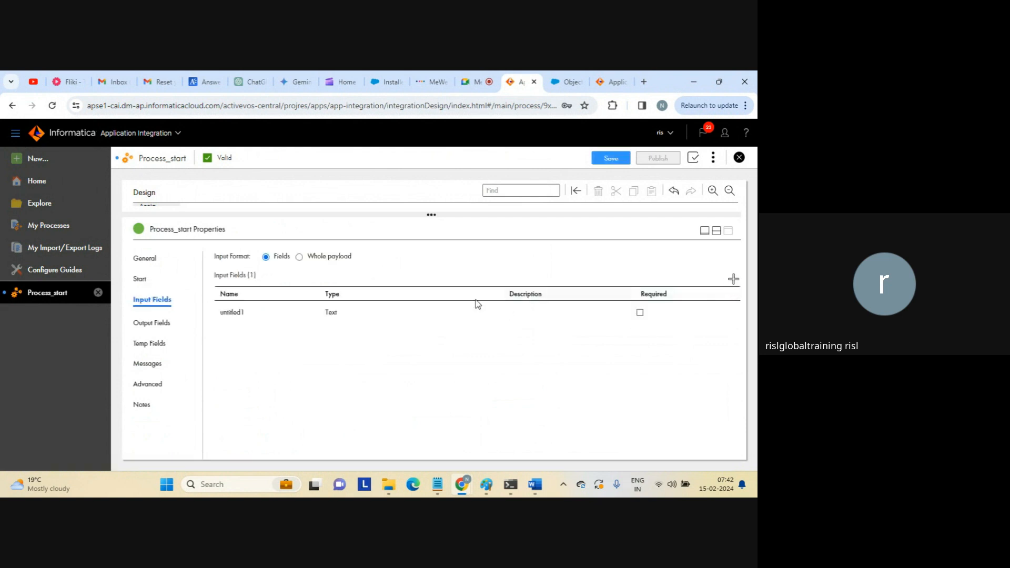
click(240, 314)
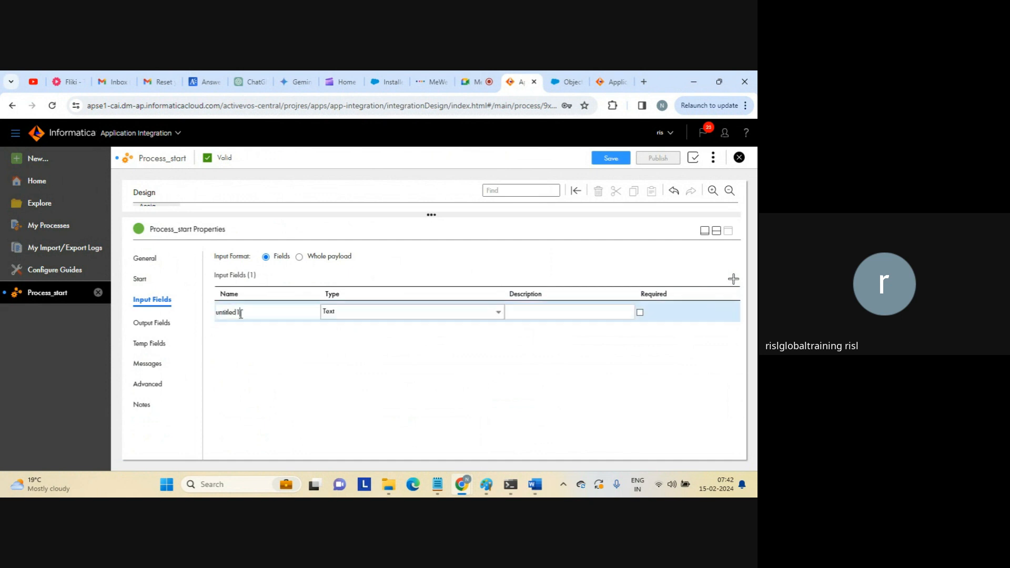
double_click(240, 314)
text(input)
Add a Text output field named output with initial value 'hello api from iics ai'.
click(185, 321)
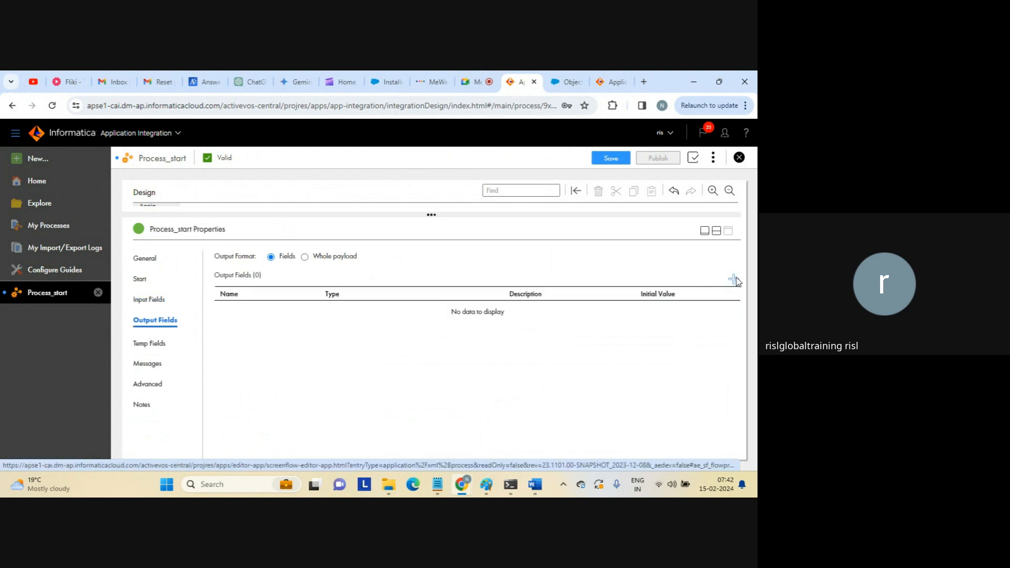
click(434, 310)
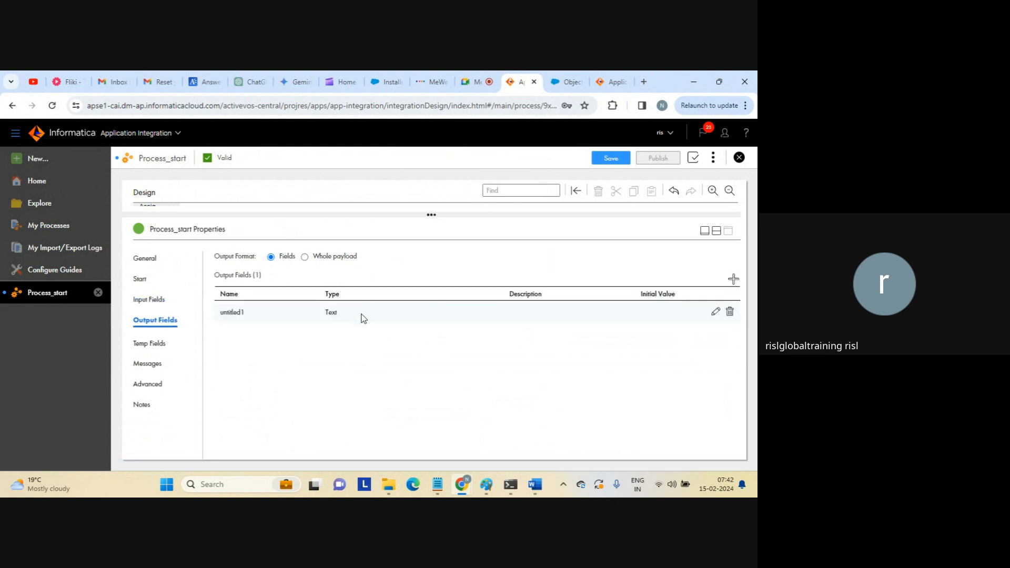
click(239, 314)
double_click(238, 313)
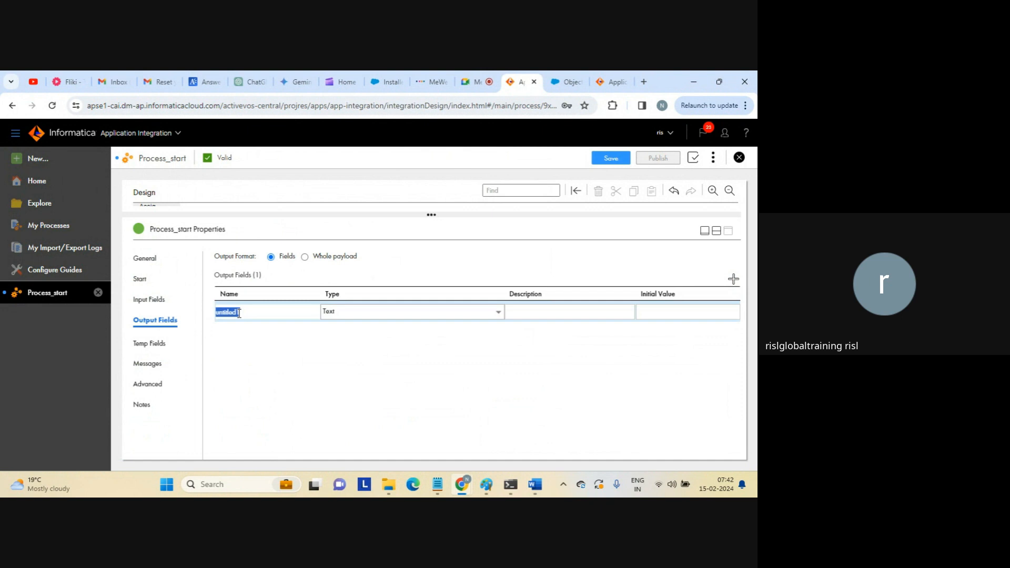
text(output)
click(665, 310)
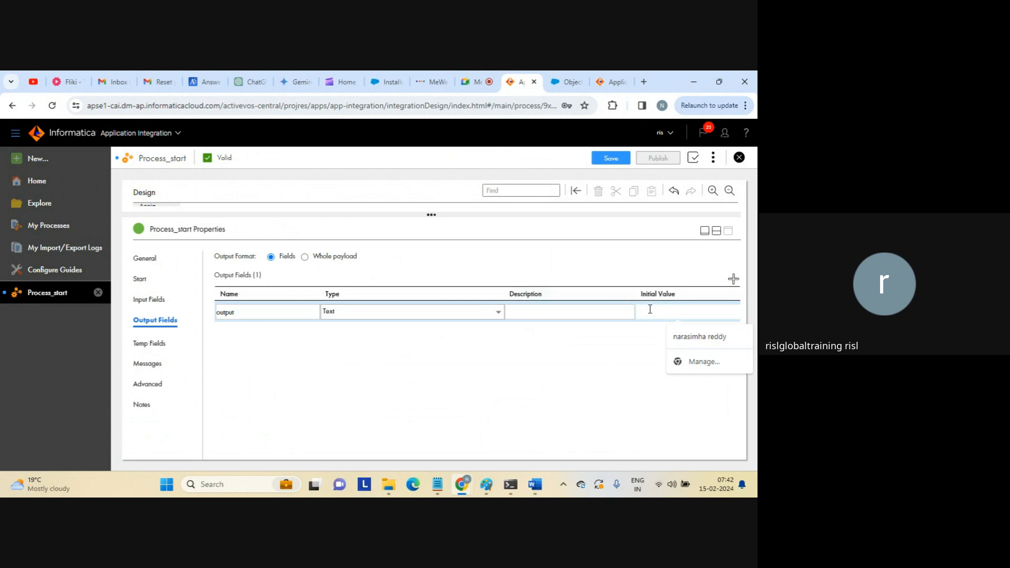
text(hello)
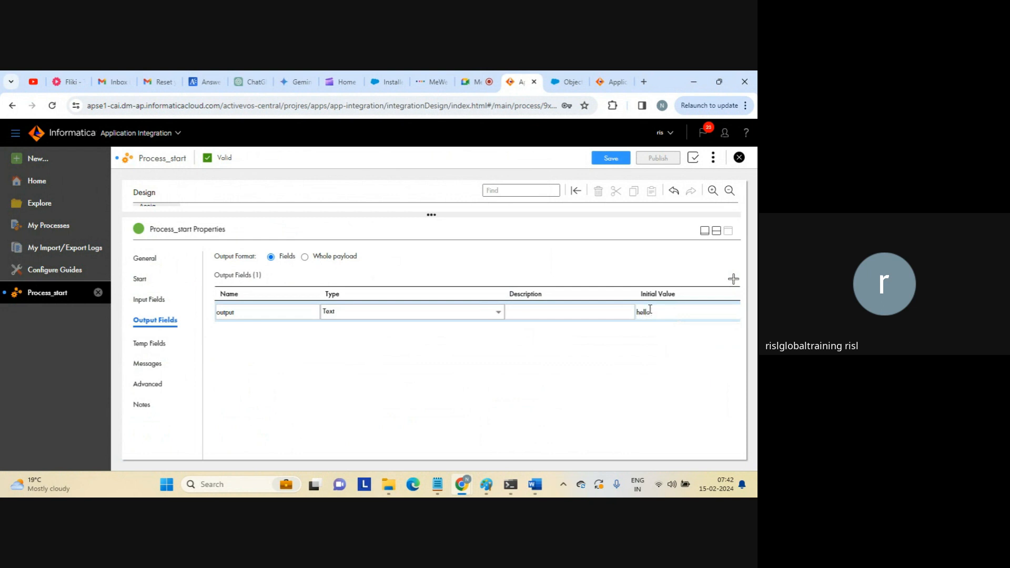
text( api from iics ap)
key(BackSpace)
text(i)
click(205, 334)
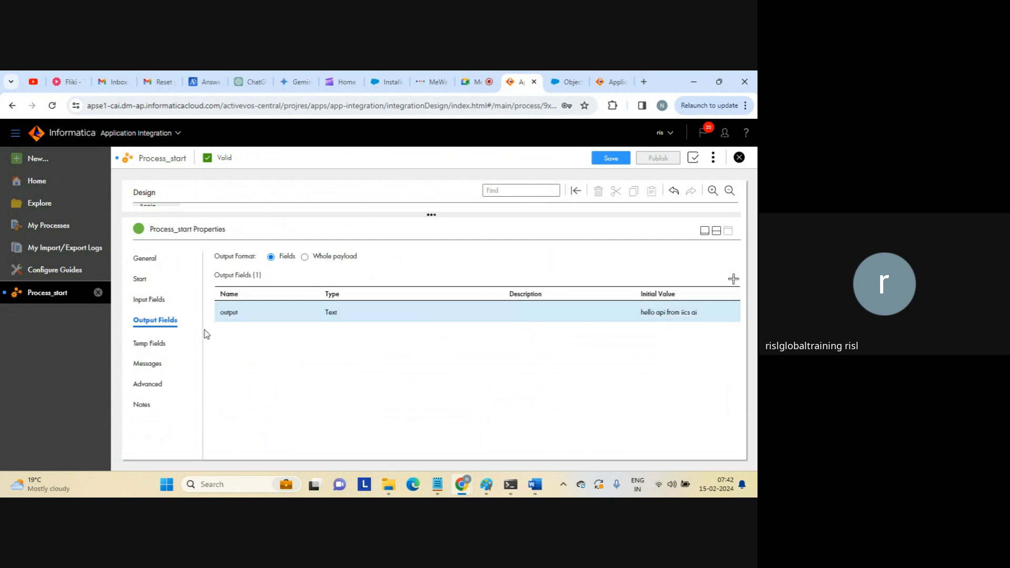
click(152, 343)
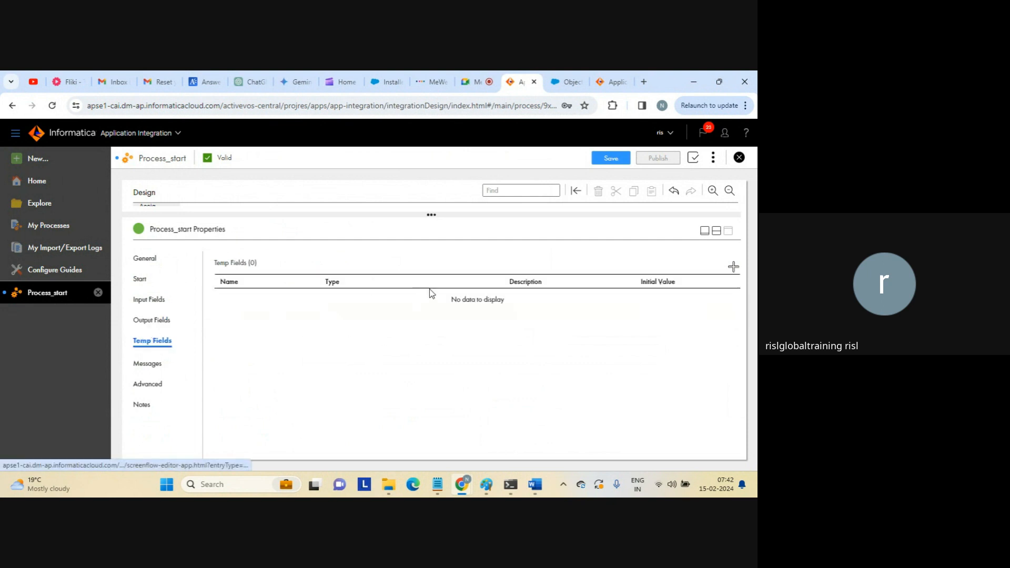
Save and republish Process_start with its new fields, then copy the Service URL.
click(716, 232)
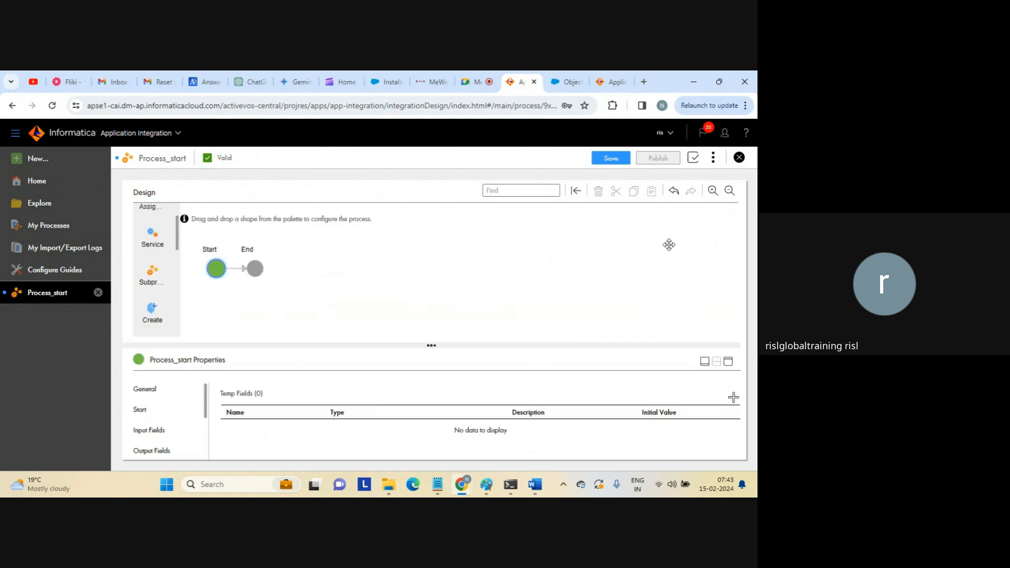
click(608, 158)
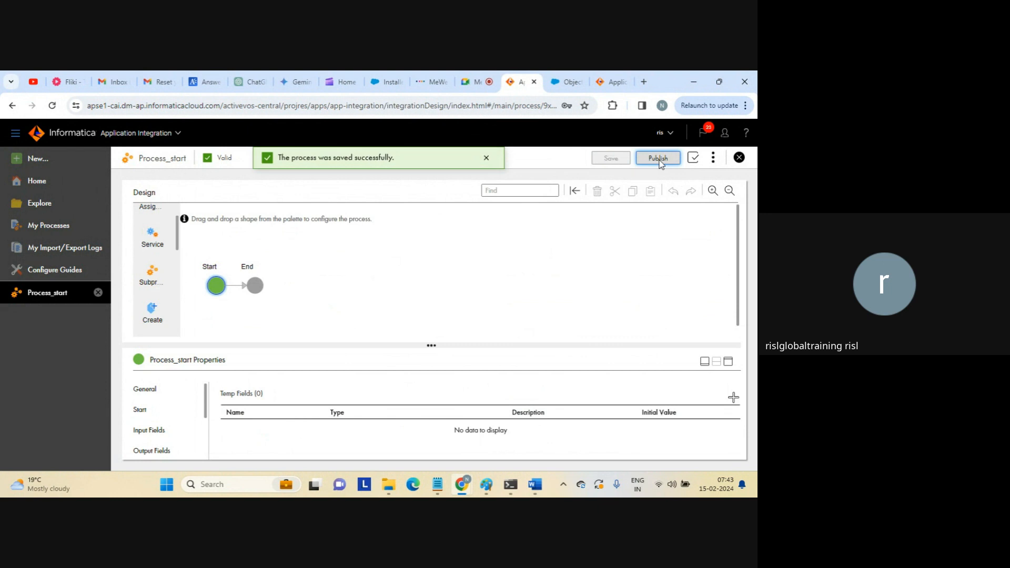
click(660, 161)
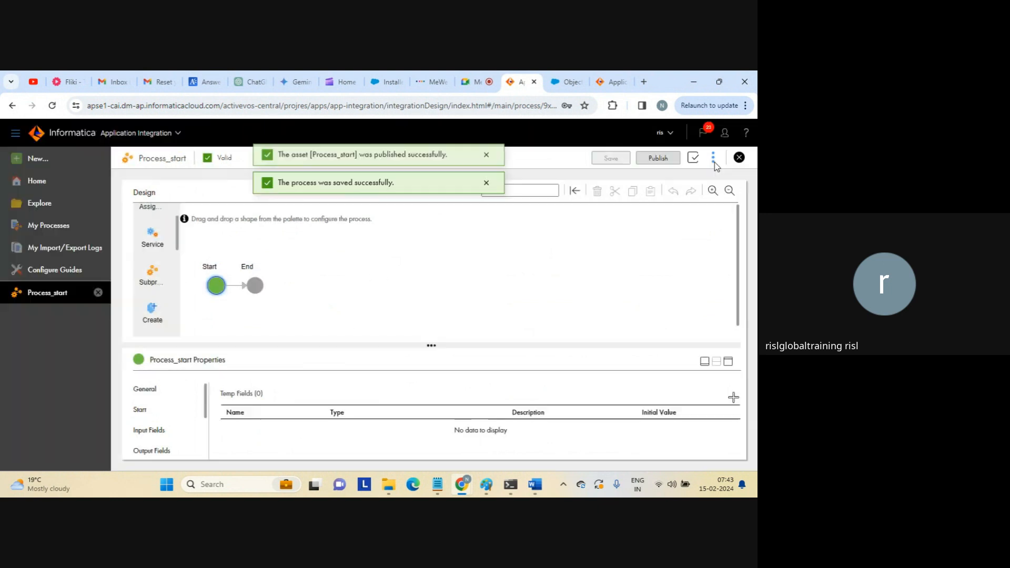
click(714, 162)
click(675, 199)
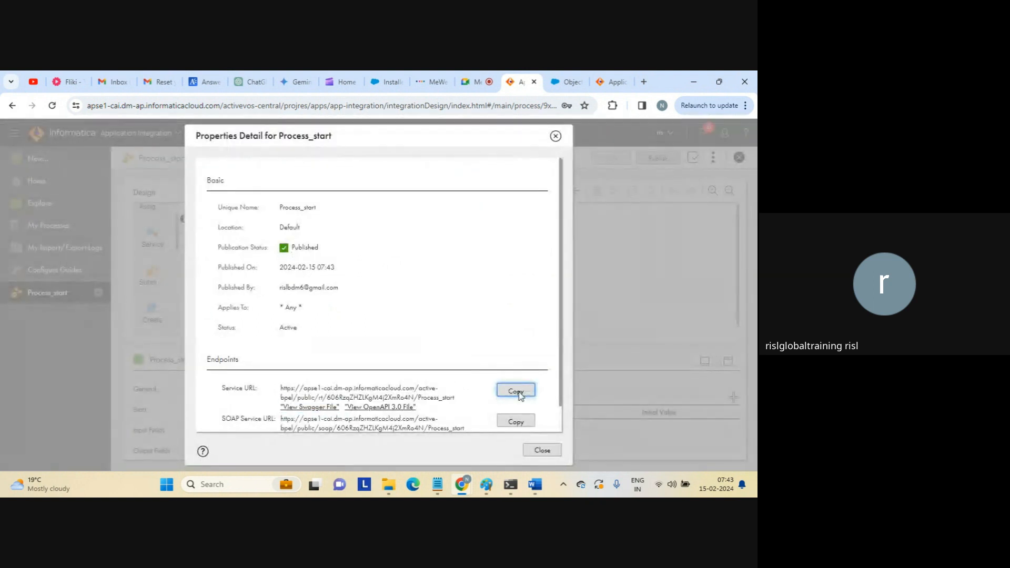
click(542, 450)
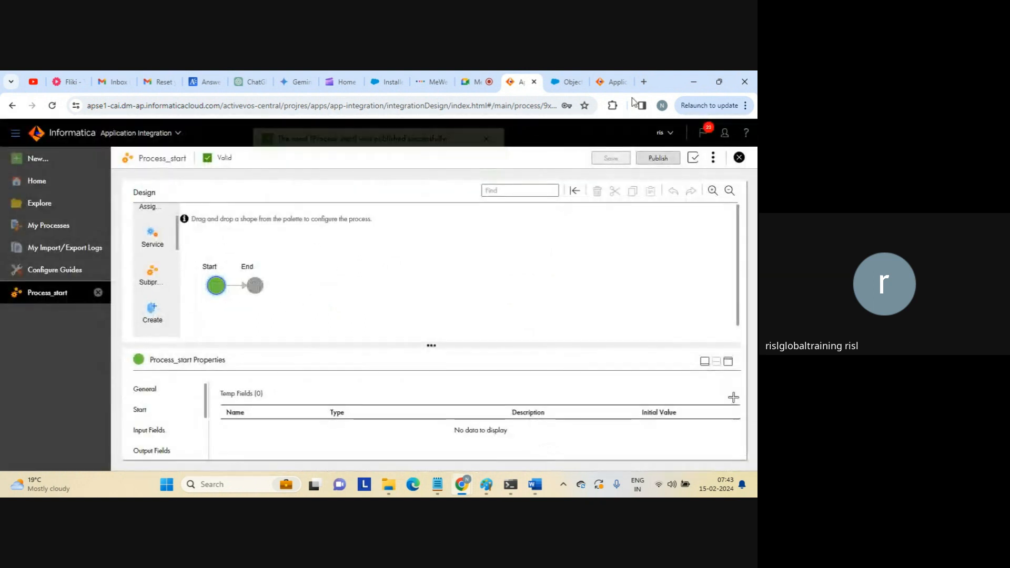
Load the copied Process_start service URL in a new Chrome tab.
click(643, 82)
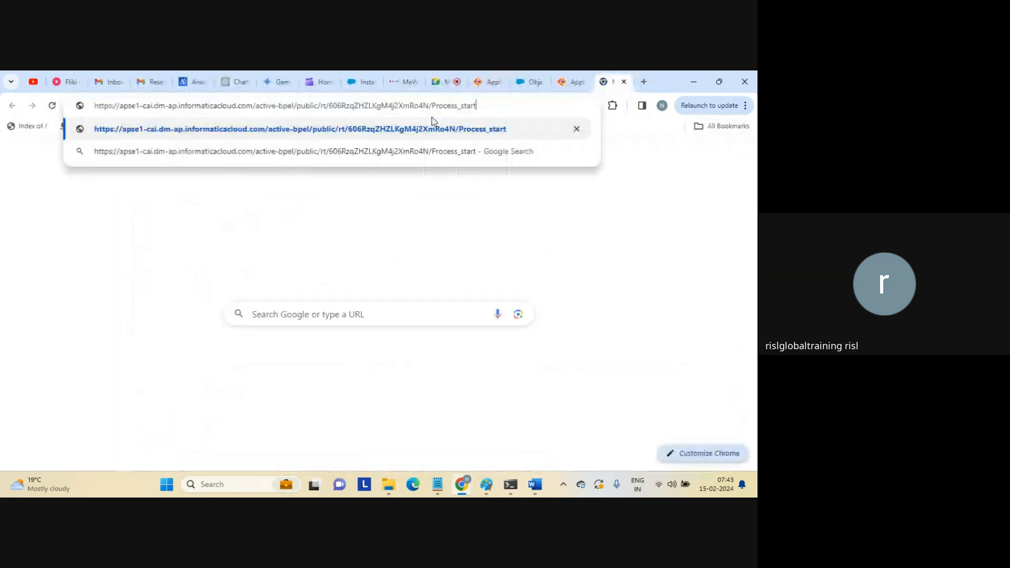
key(Return)
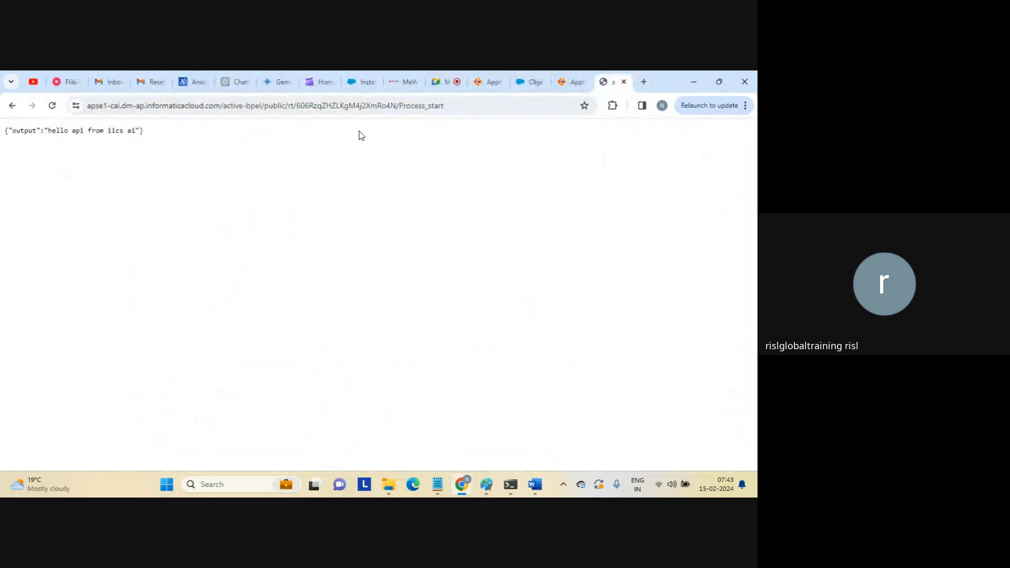
Inspect the JSON response {"output":"hello api from iics ai"}, then return to Informatica Home.
drag(48, 131, 144, 132)
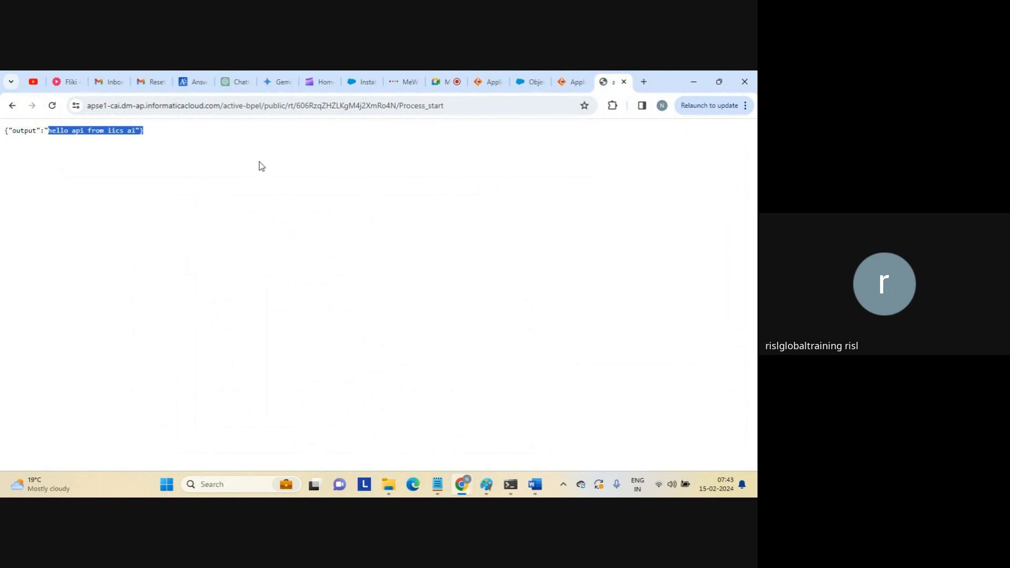
double_click(34, 130)
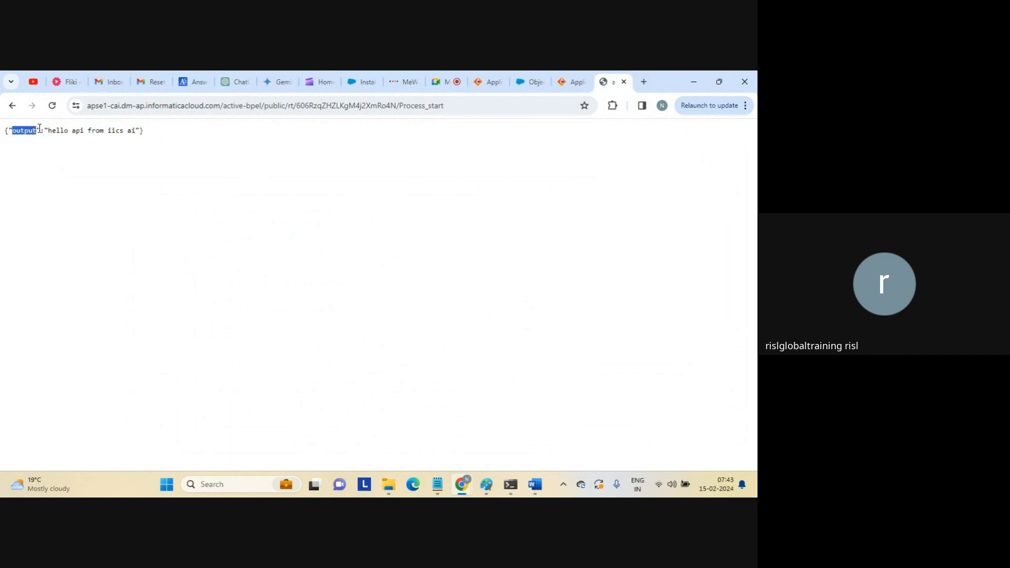
drag(43, 130, 140, 133)
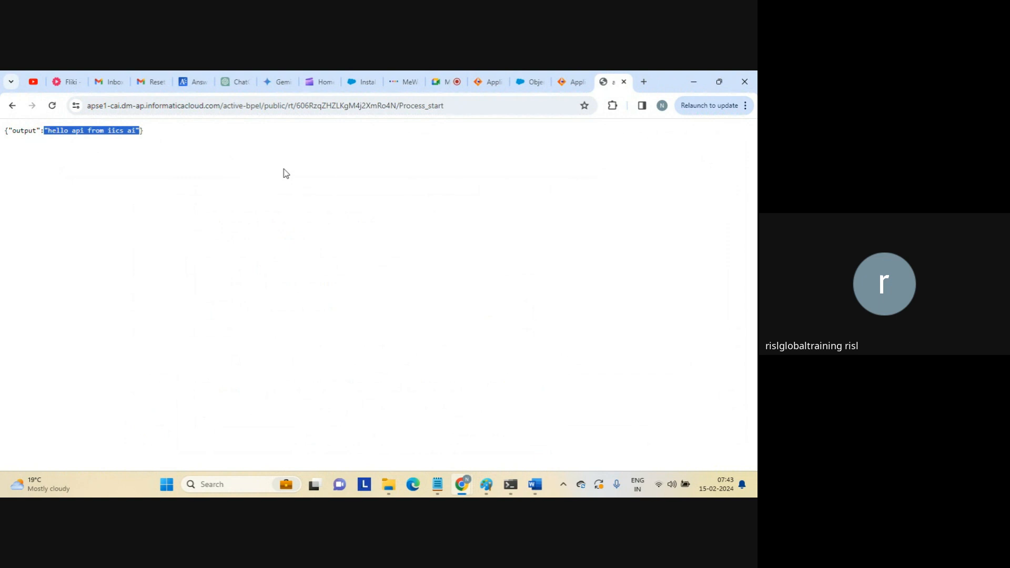
triple_click(125, 138)
click(566, 84)
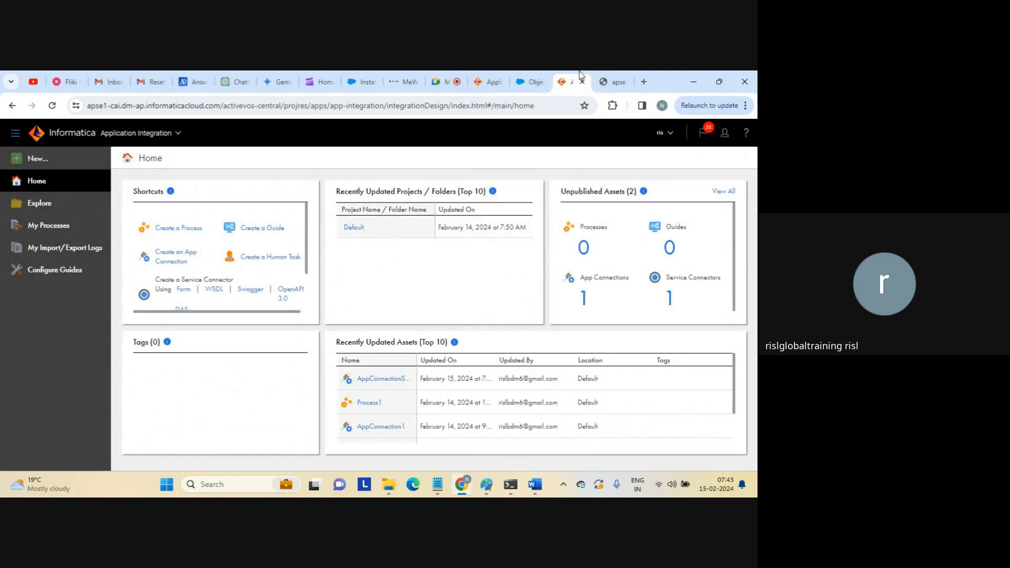
Close the JSON response tab and drop an Assignment step onto the Start–End connector.
click(486, 82)
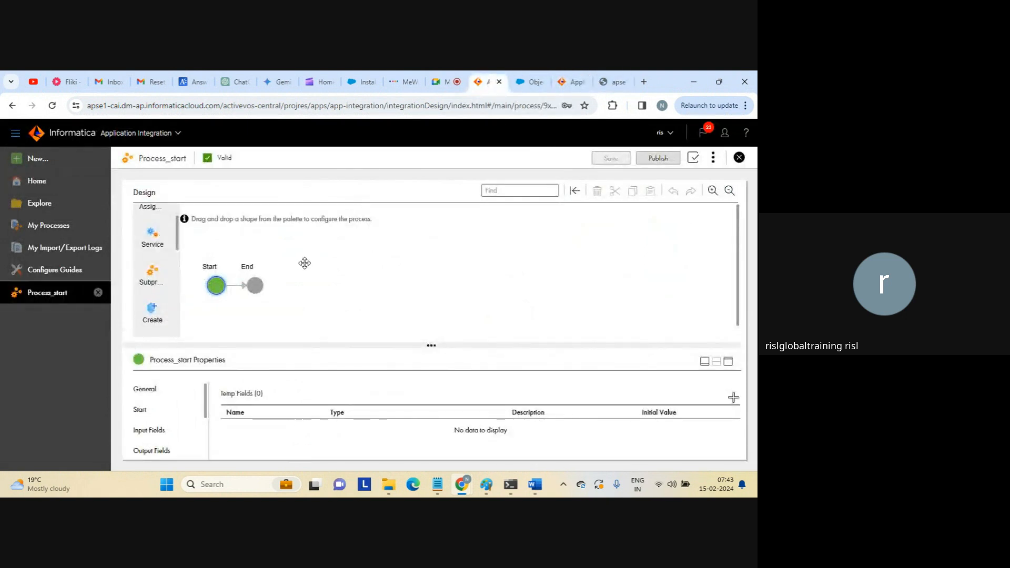
click(615, 83)
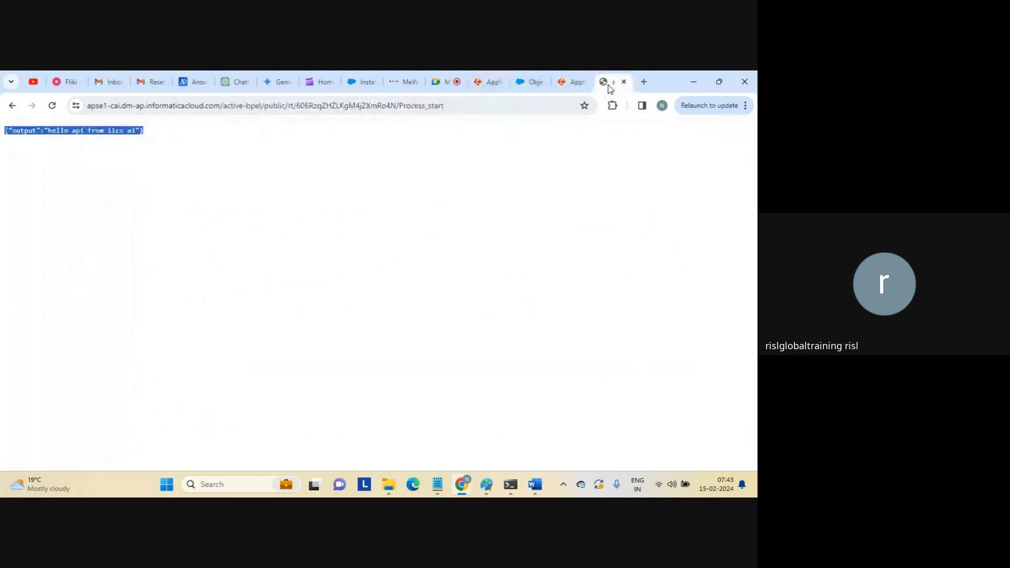
click(624, 82)
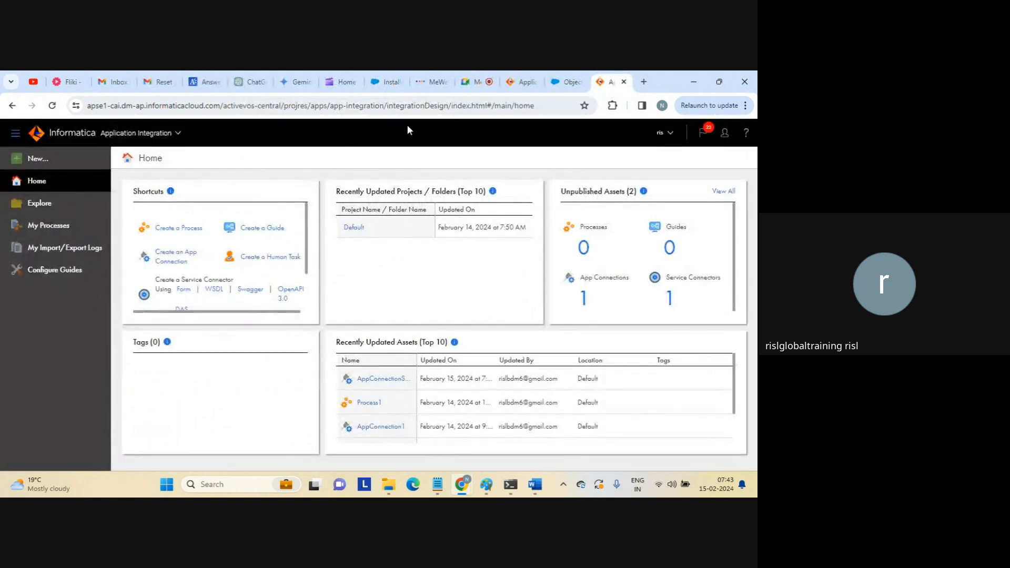
click(528, 83)
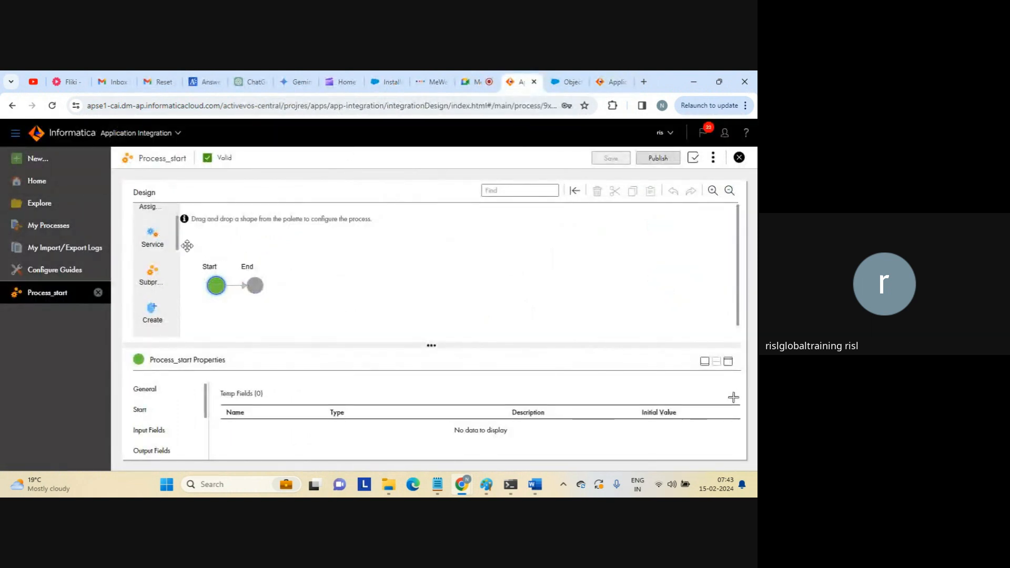
scroll(153, 231, up, 1)
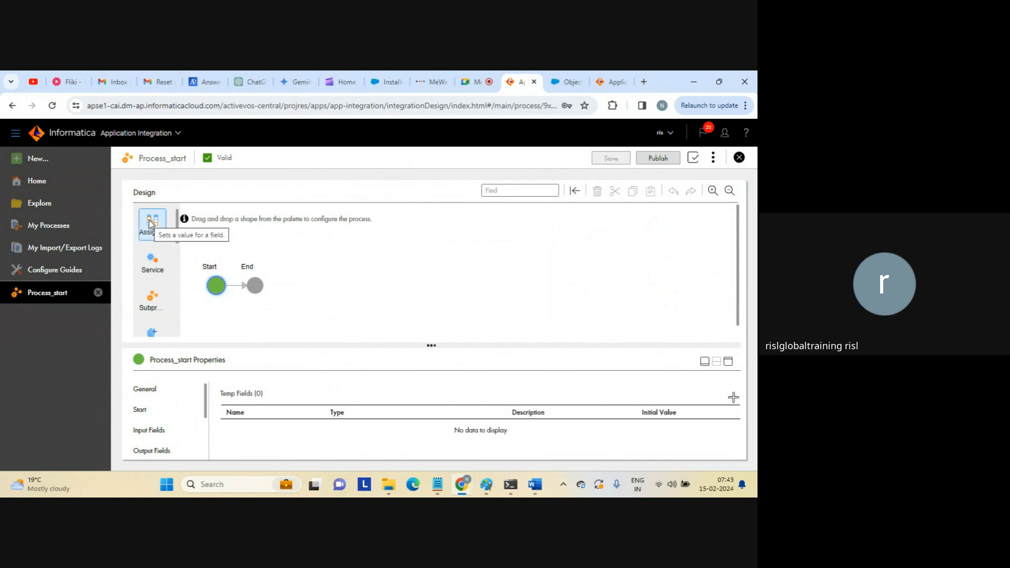
drag(150, 223, 238, 284)
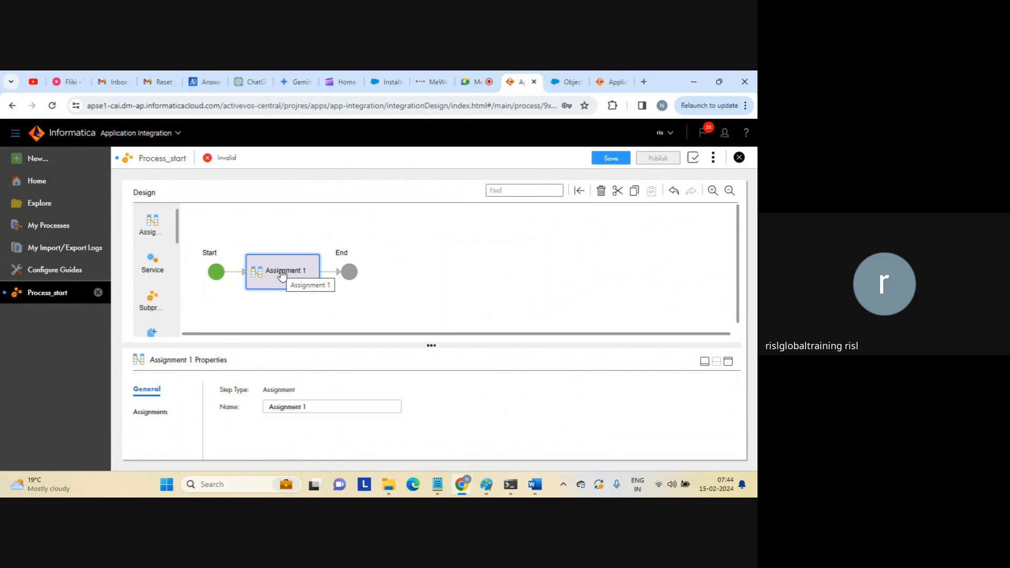
Delete the Start step's old output field and add a new Text field named 'output'.
click(216, 271)
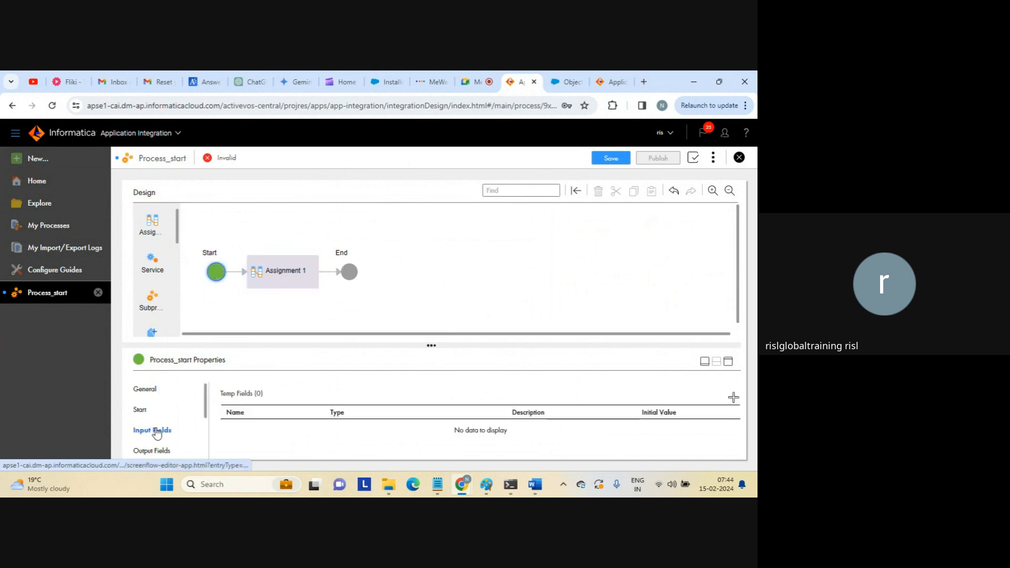
click(156, 450)
click(728, 364)
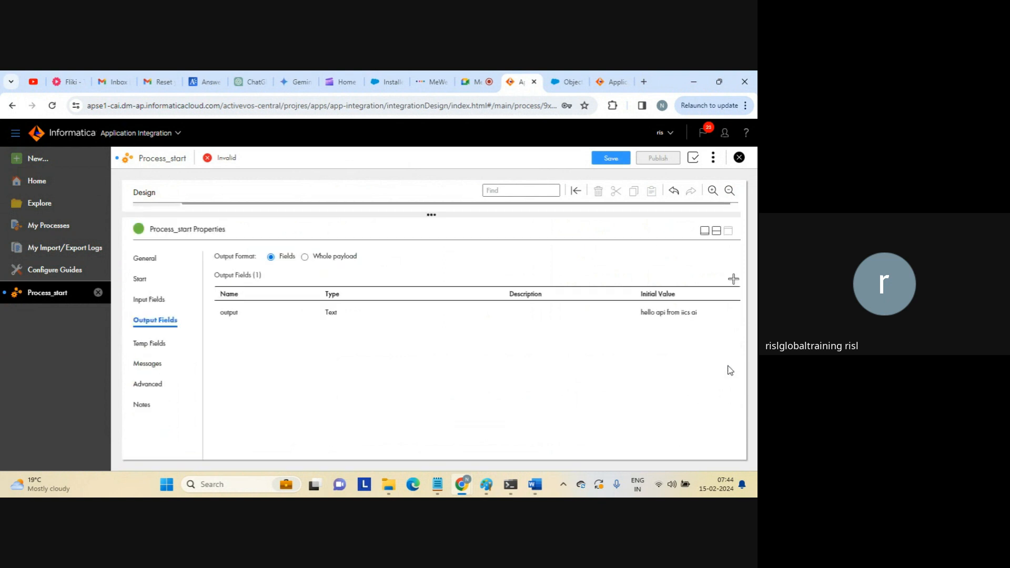
click(666, 317)
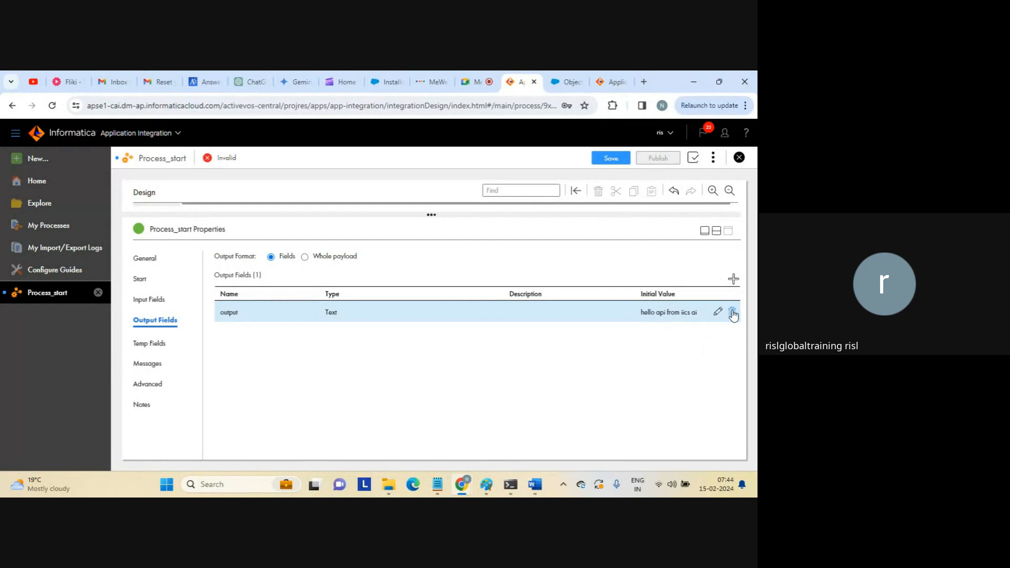
click(732, 314)
click(733, 279)
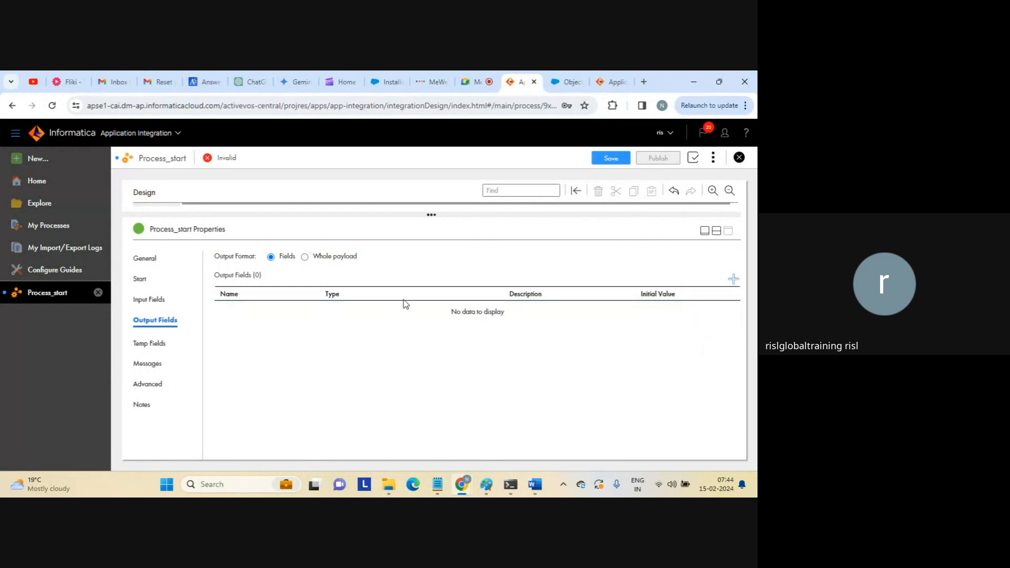
click(239, 313)
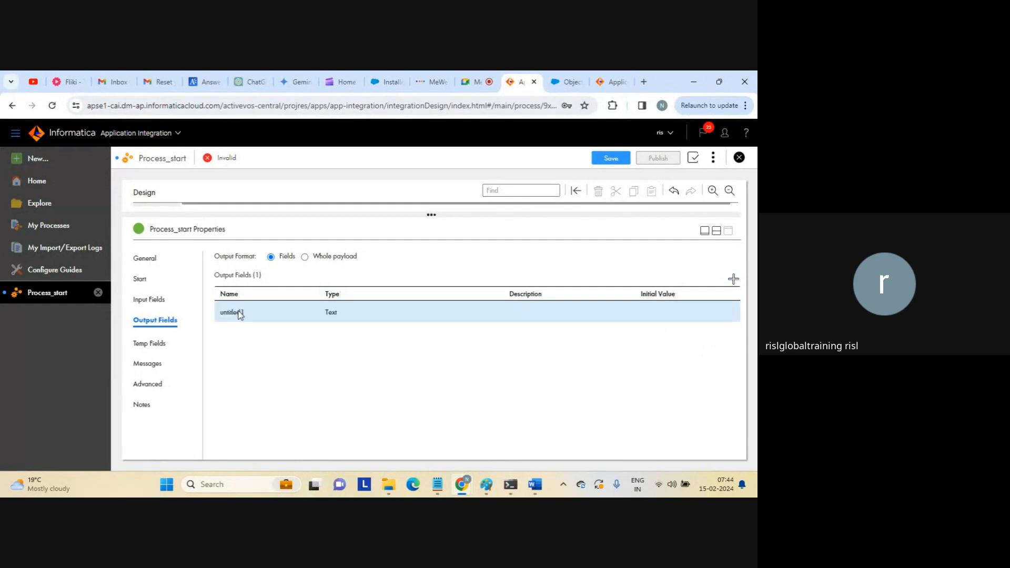
text(ou)
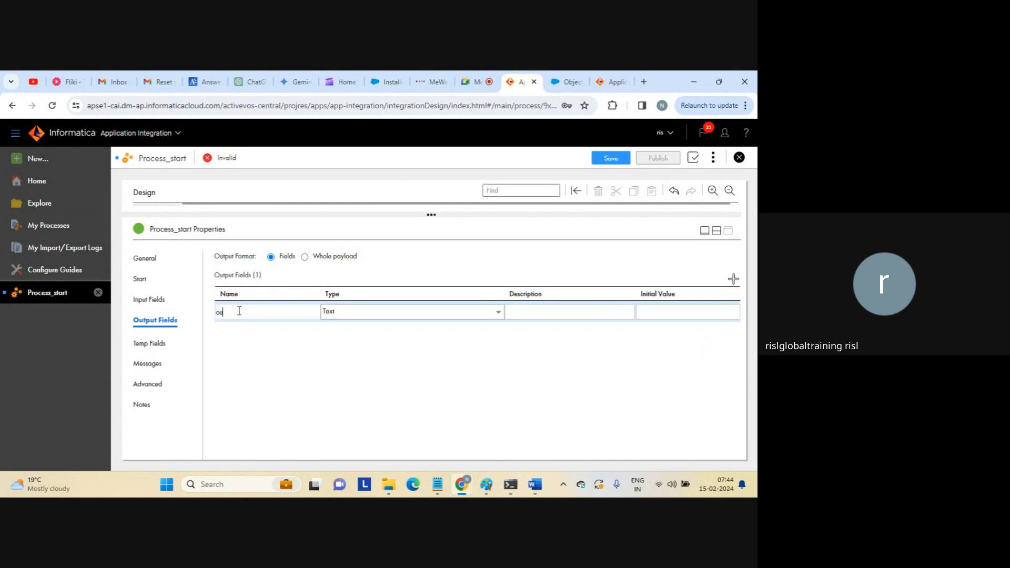
text(tput)
key(Return)
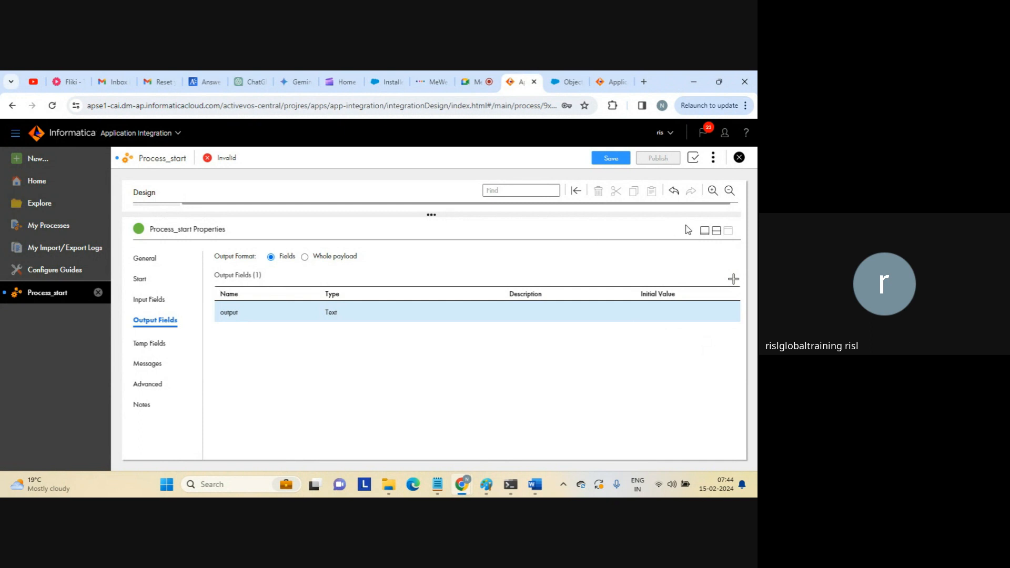
click(715, 230)
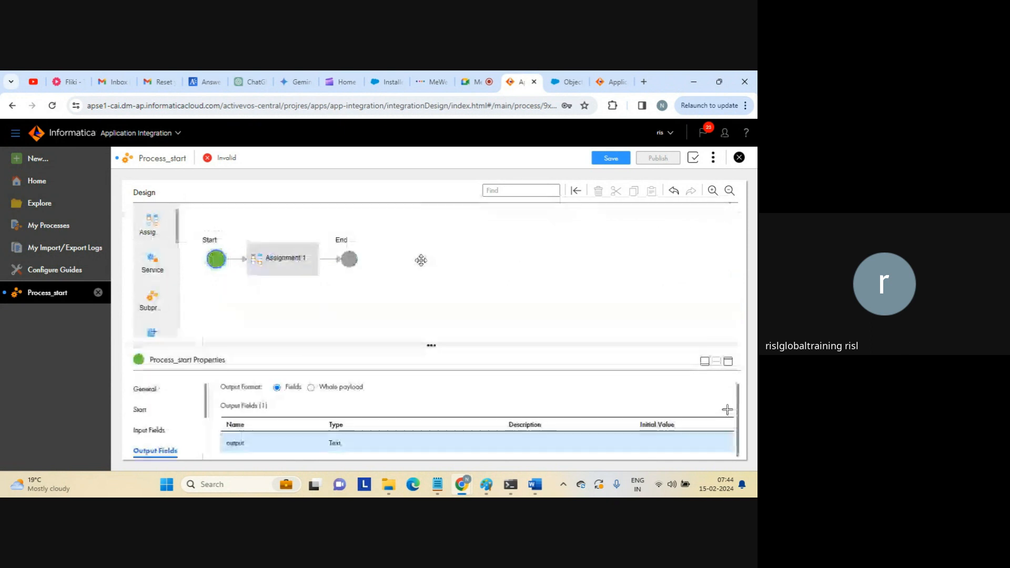
Add an assignment setting output from the Current User field, using Field as Assigned Using.
click(305, 267)
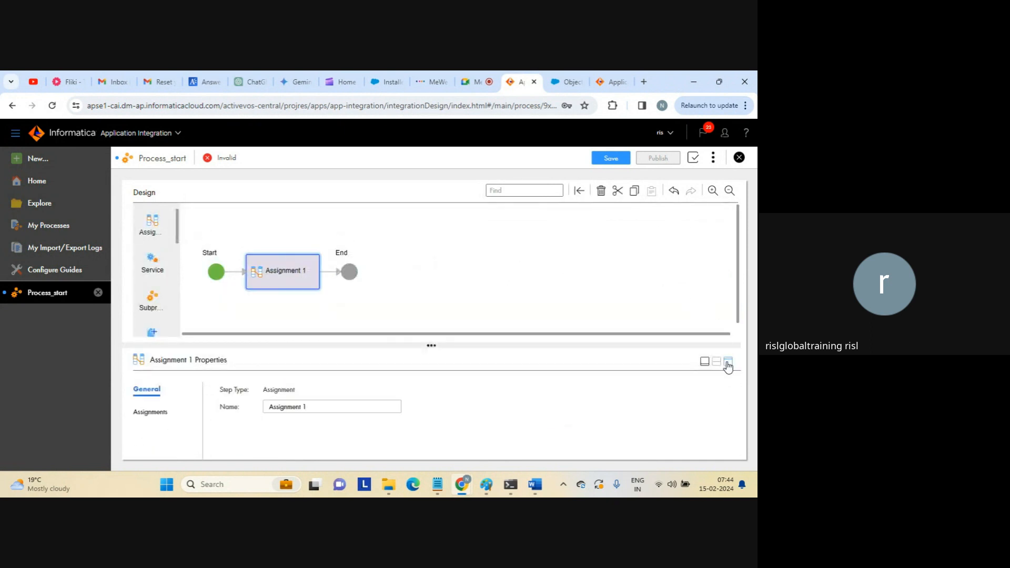
click(727, 363)
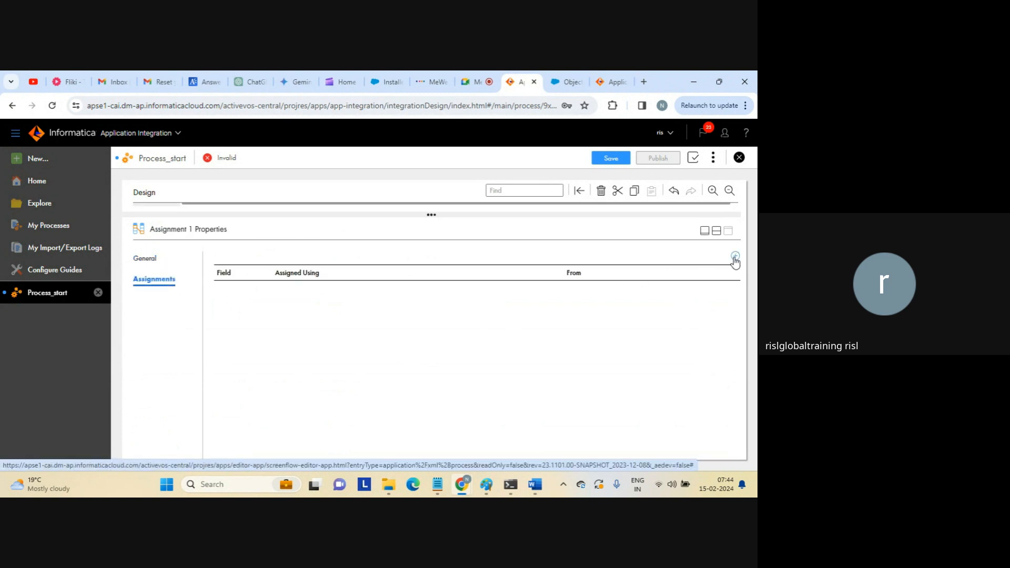
click(735, 256)
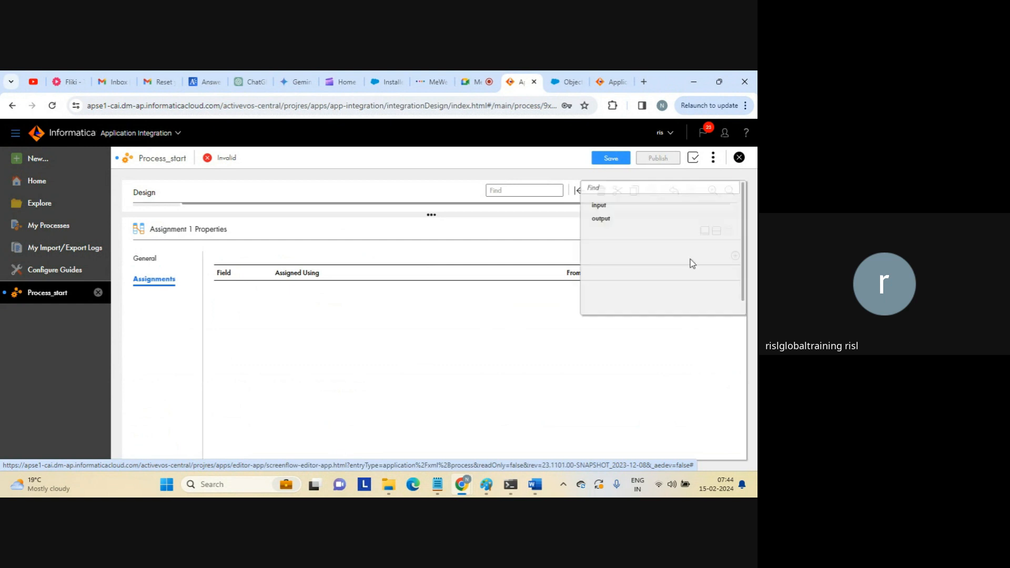
click(605, 223)
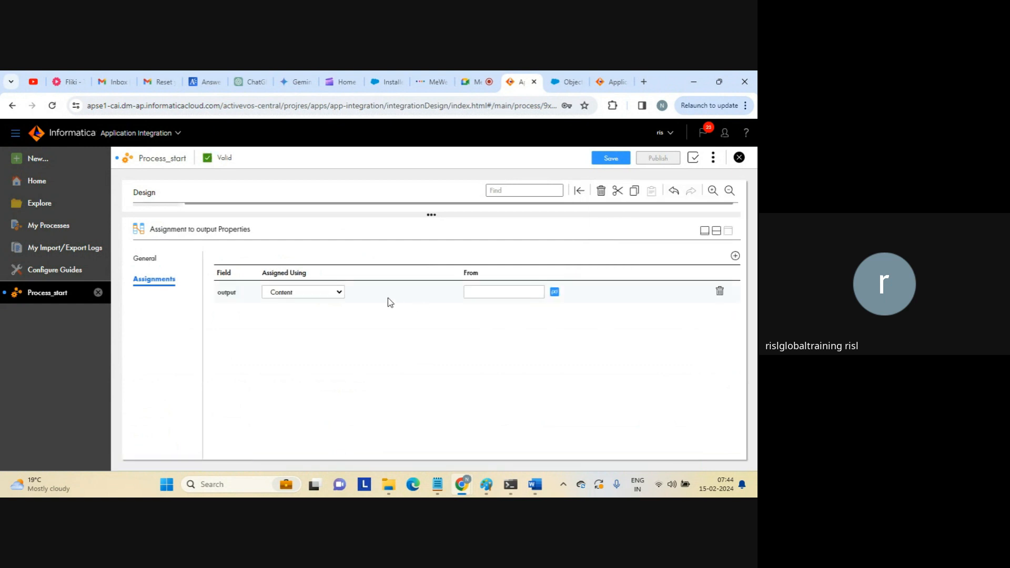
click(339, 293)
click(290, 314)
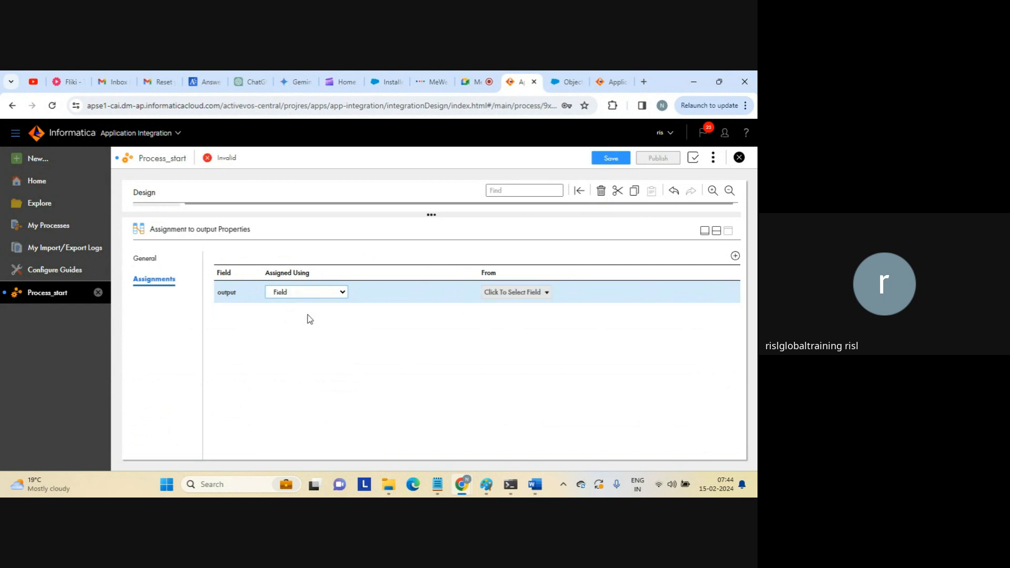
click(547, 293)
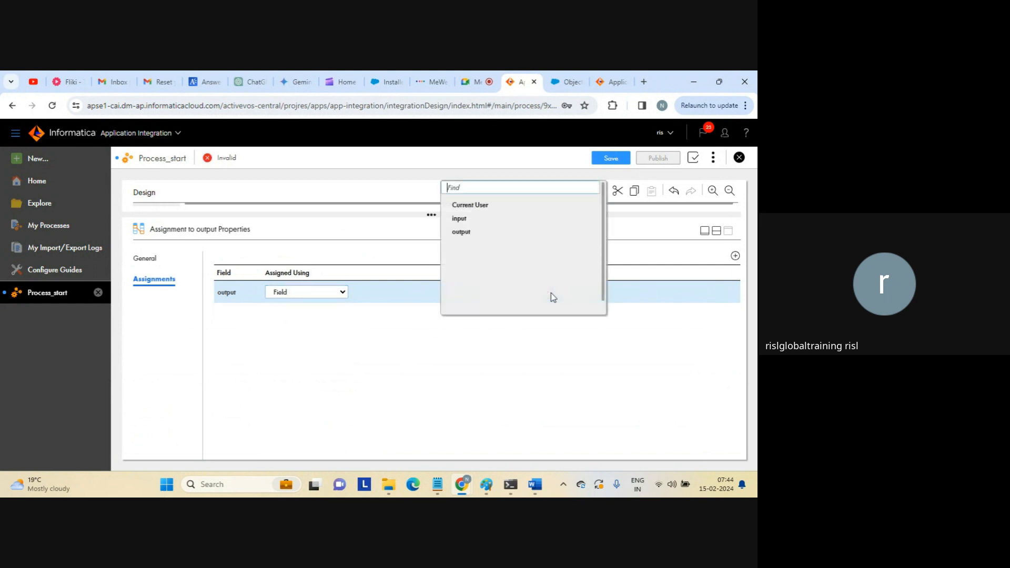
click(470, 204)
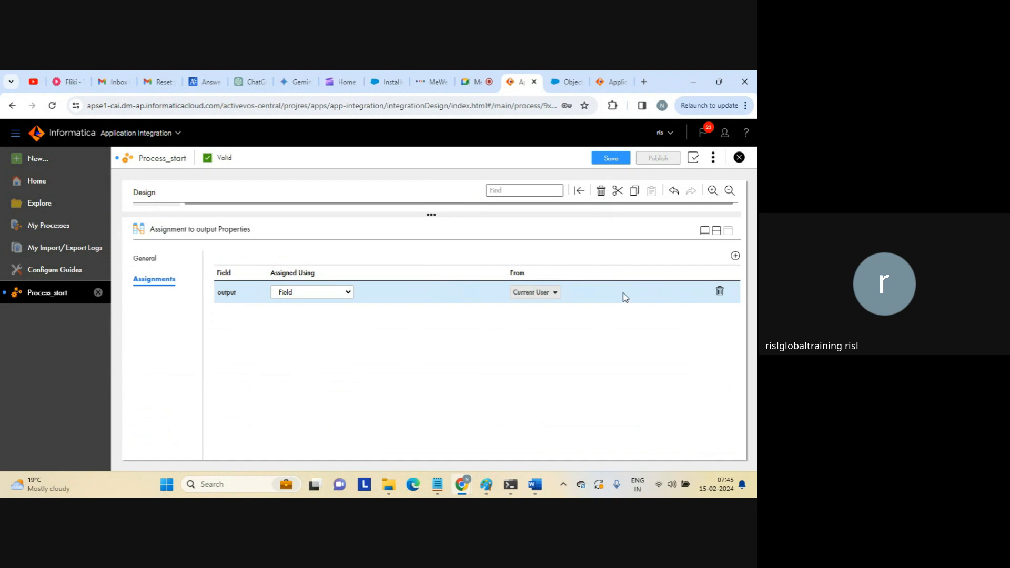
click(716, 232)
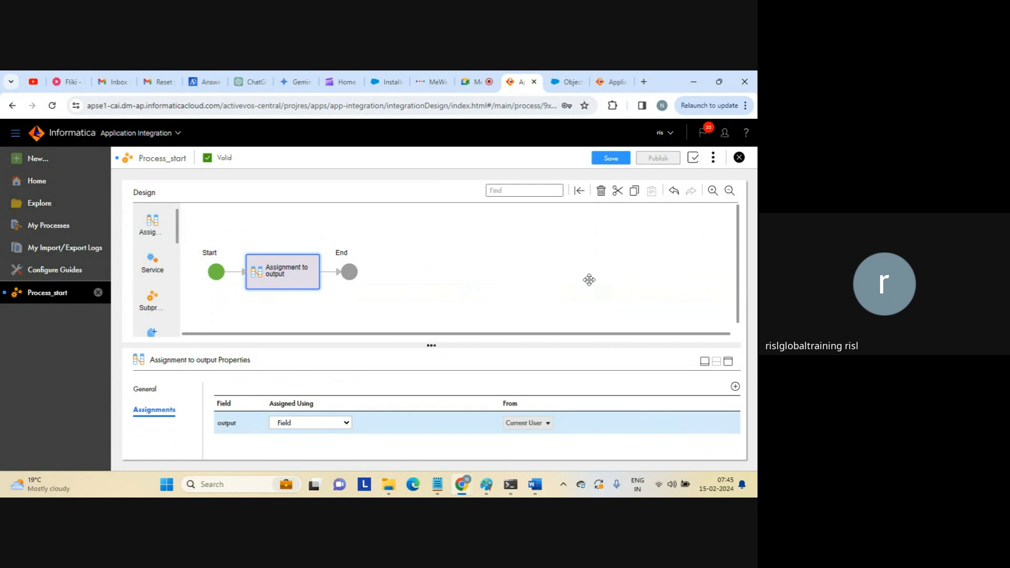
Save and publish Process_start, copy its REST service URL from Properties Detail, and paste it into a new tab.
click(610, 158)
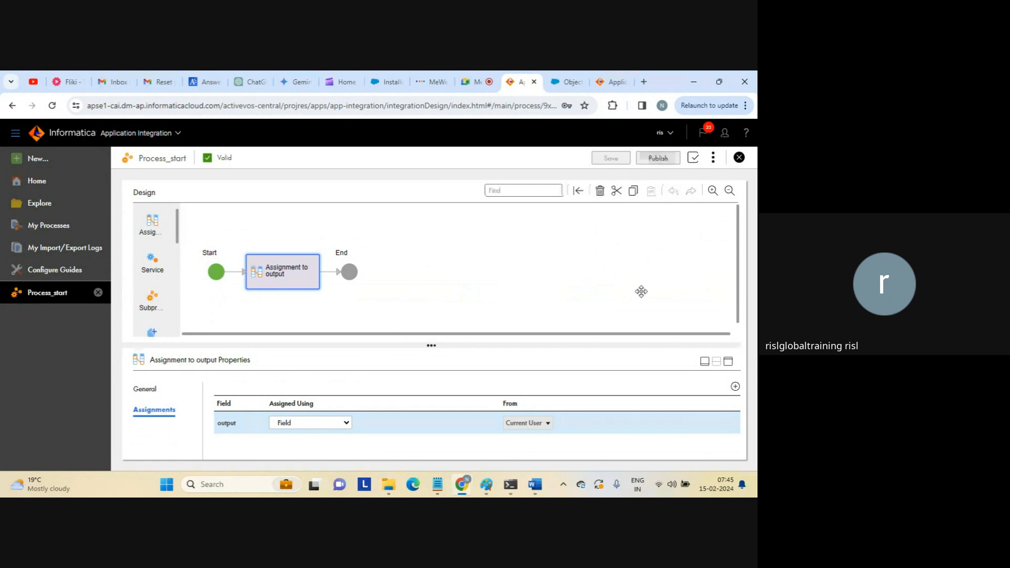
click(659, 158)
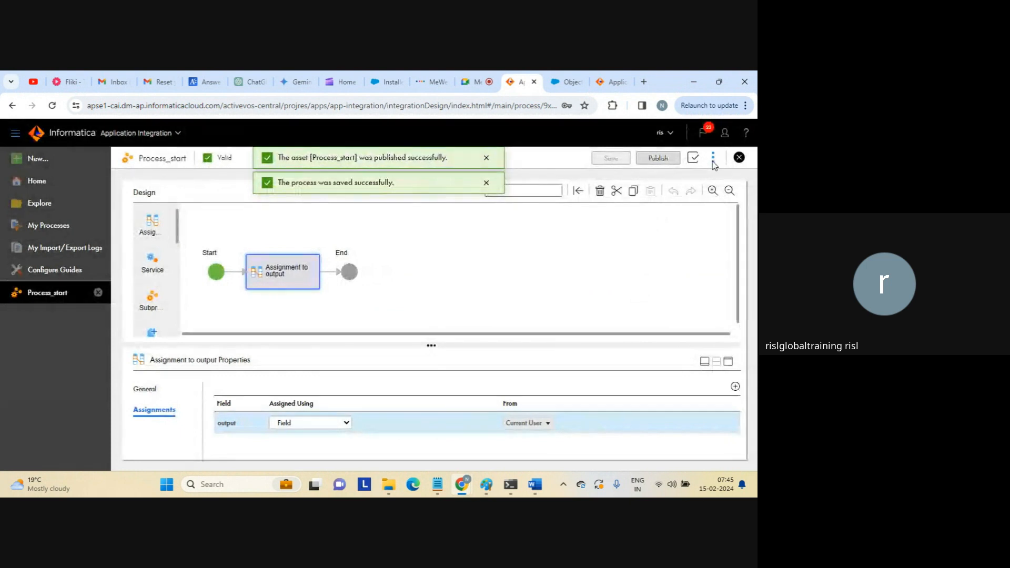
click(713, 163)
click(660, 199)
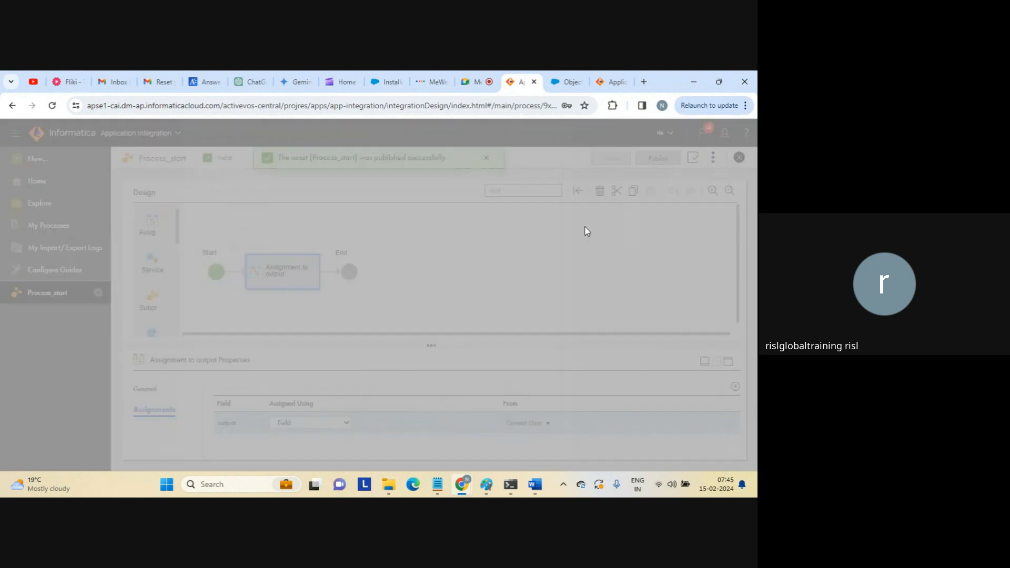
click(516, 390)
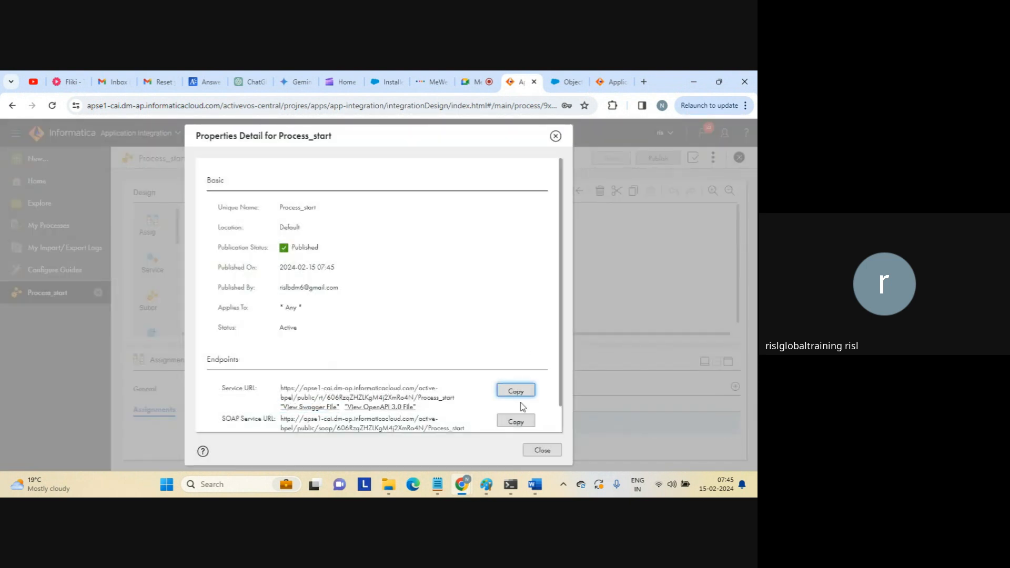
click(538, 447)
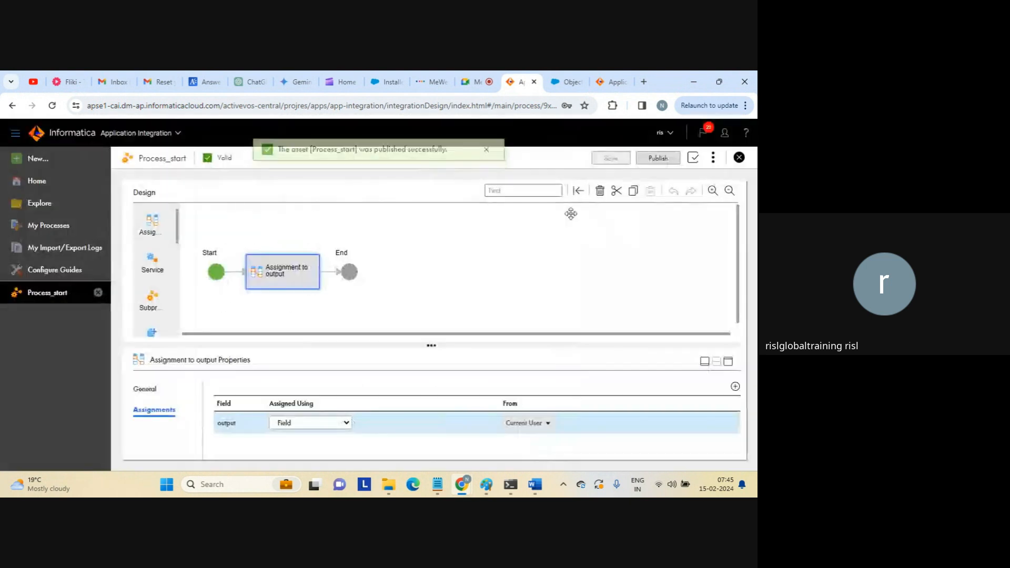
click(643, 83)
key(ctrl+v)
Load the service URL, confirm the response reads {"output":"anonymous"}, and switch back to the designer.
key(Return)
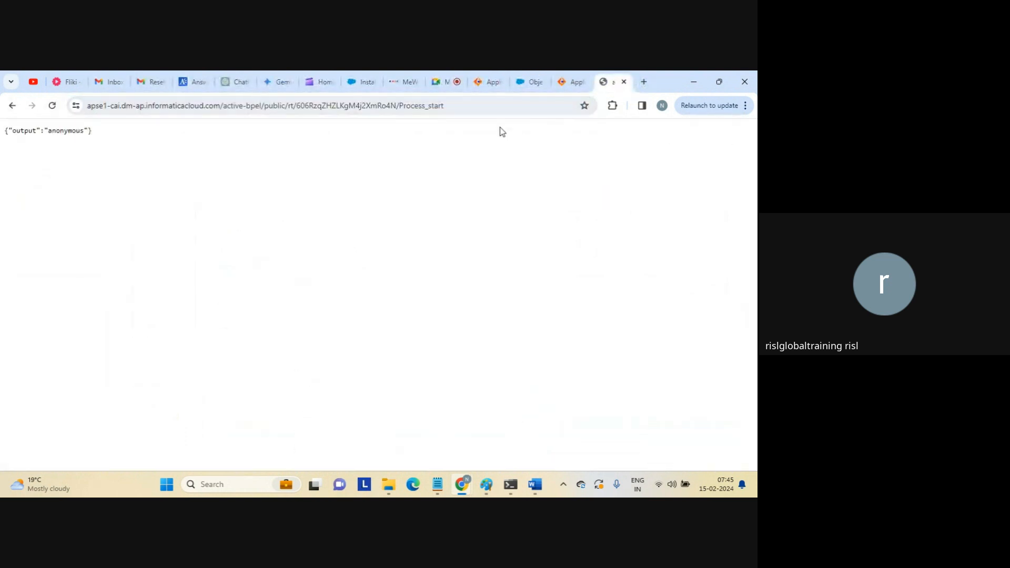
double_click(35, 130)
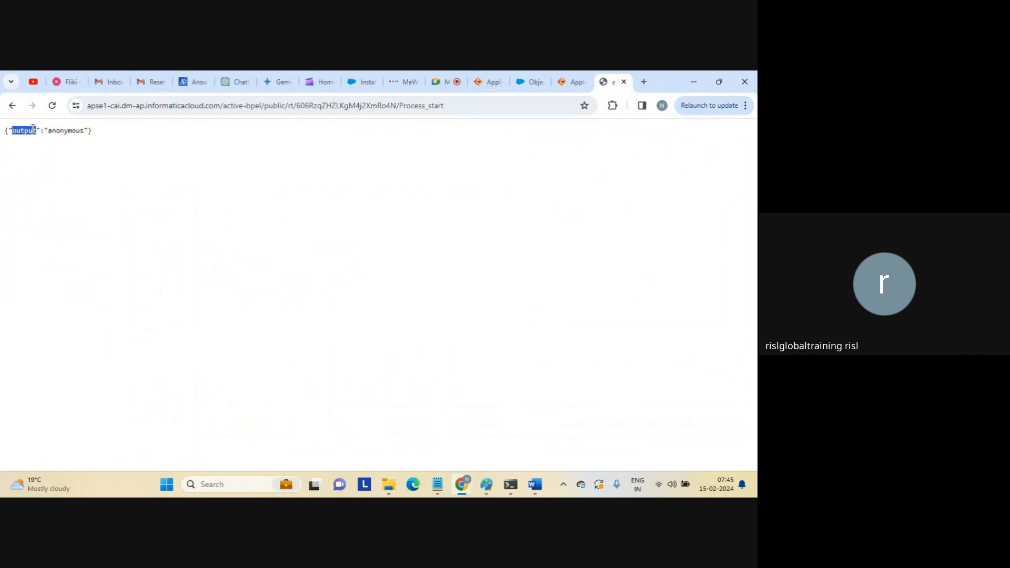
double_click(66, 131)
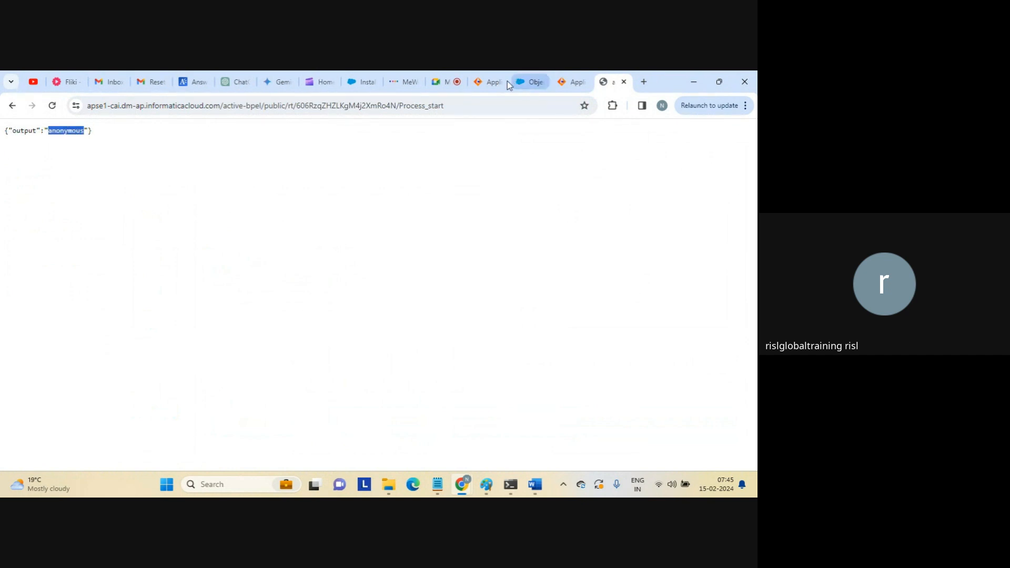
click(488, 82)
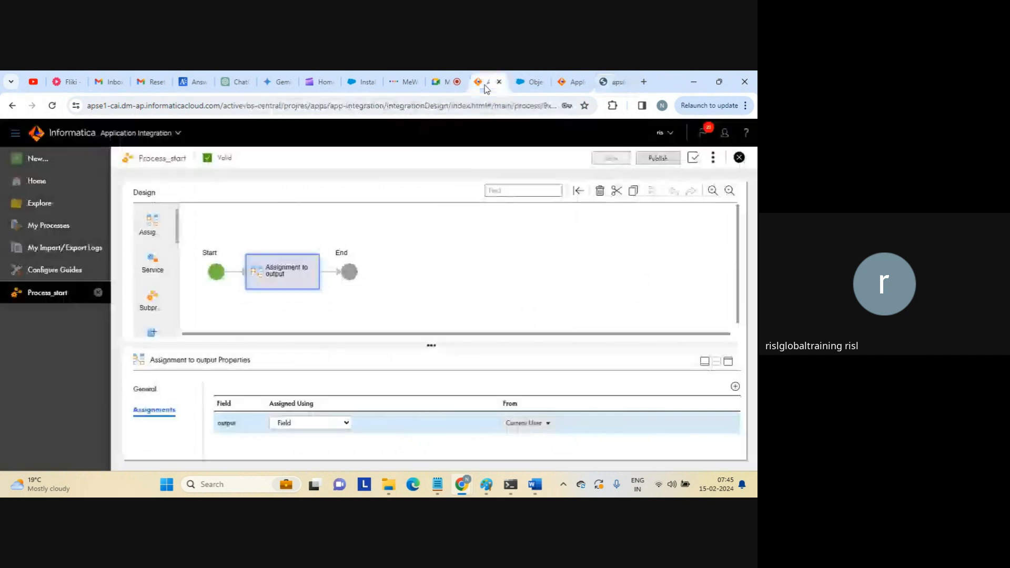
Review the Start step's binding and access settings, then select the Assignment to output step.
click(216, 271)
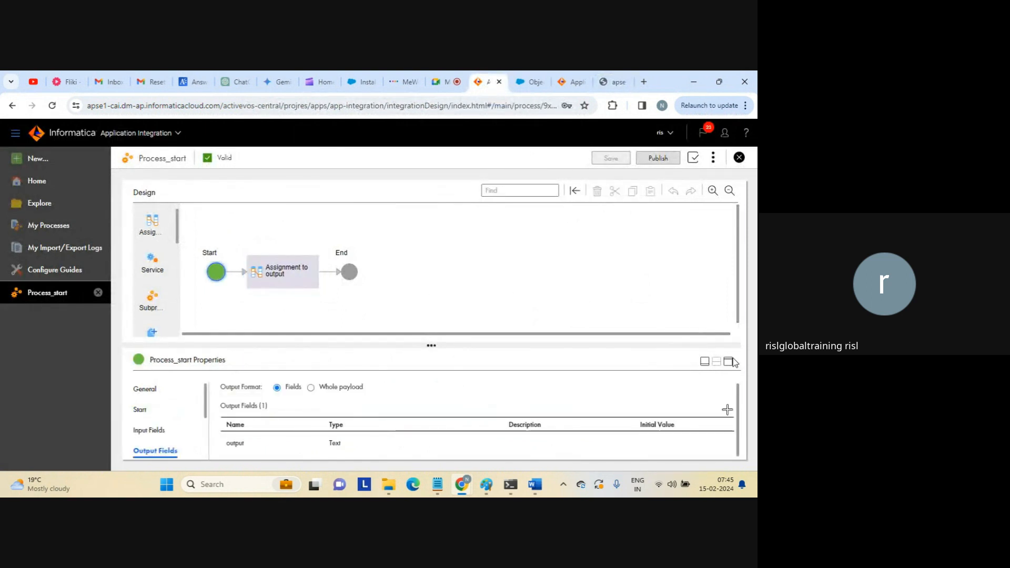
click(704, 360)
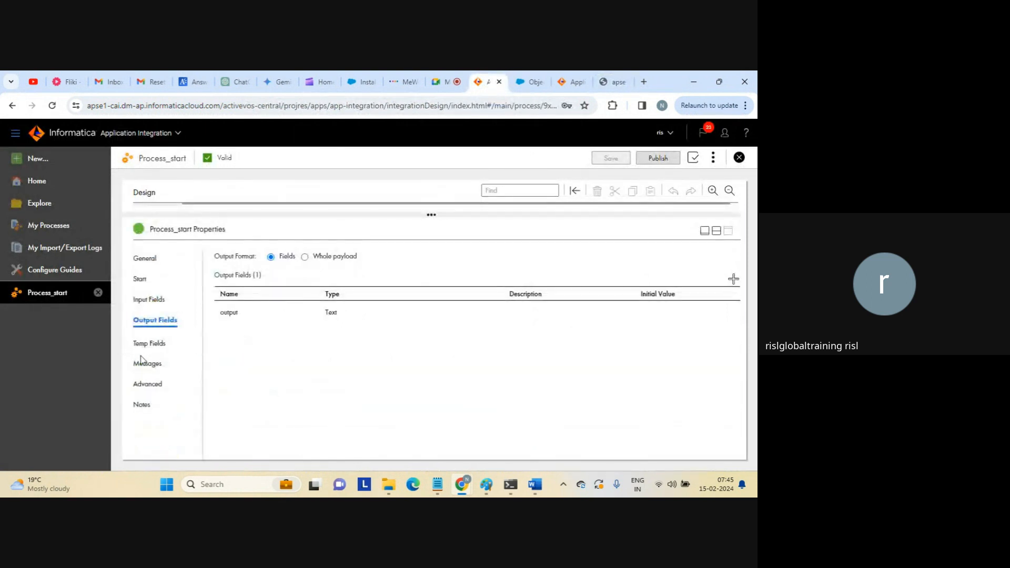
click(139, 279)
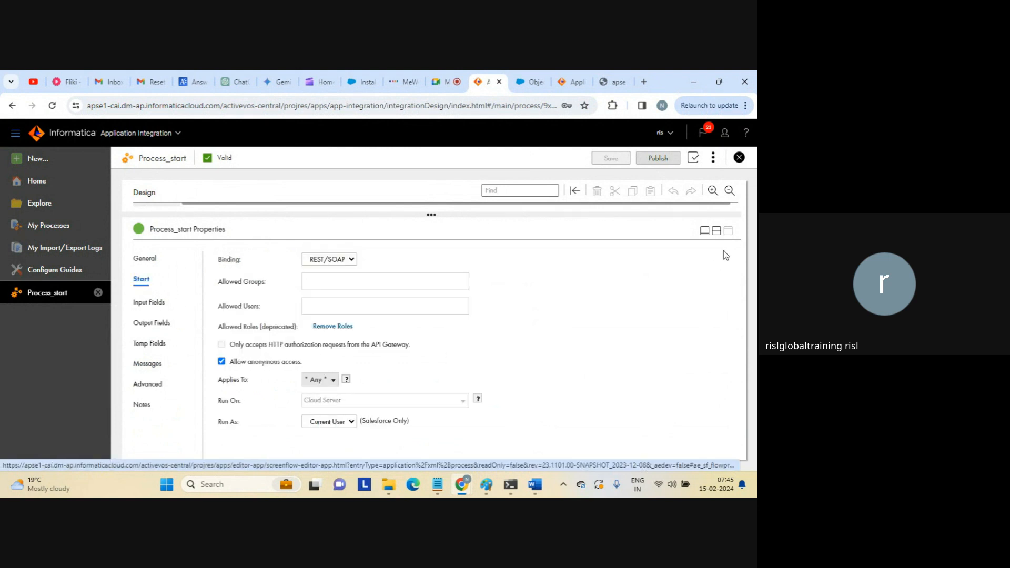
click(714, 232)
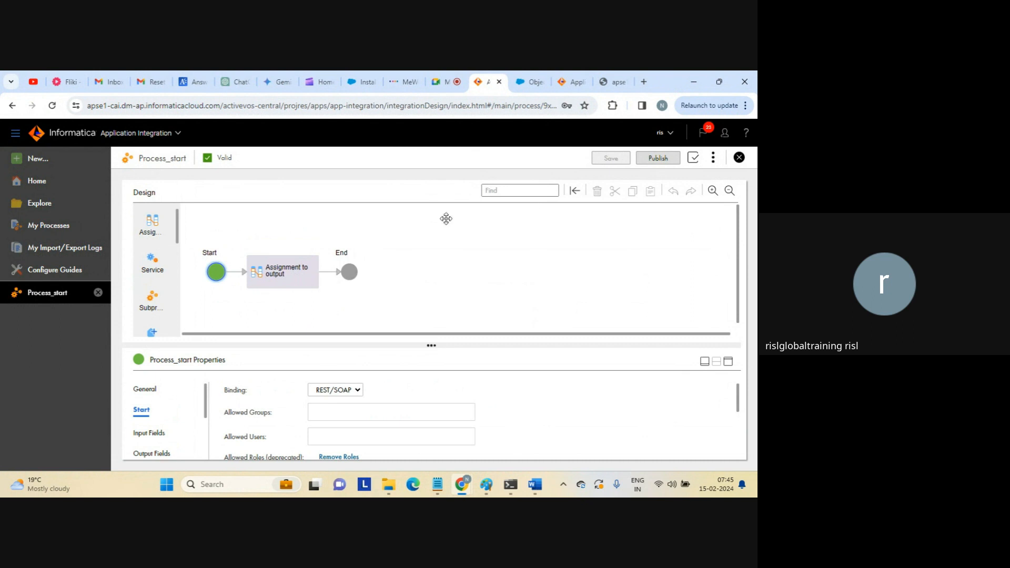
click(301, 273)
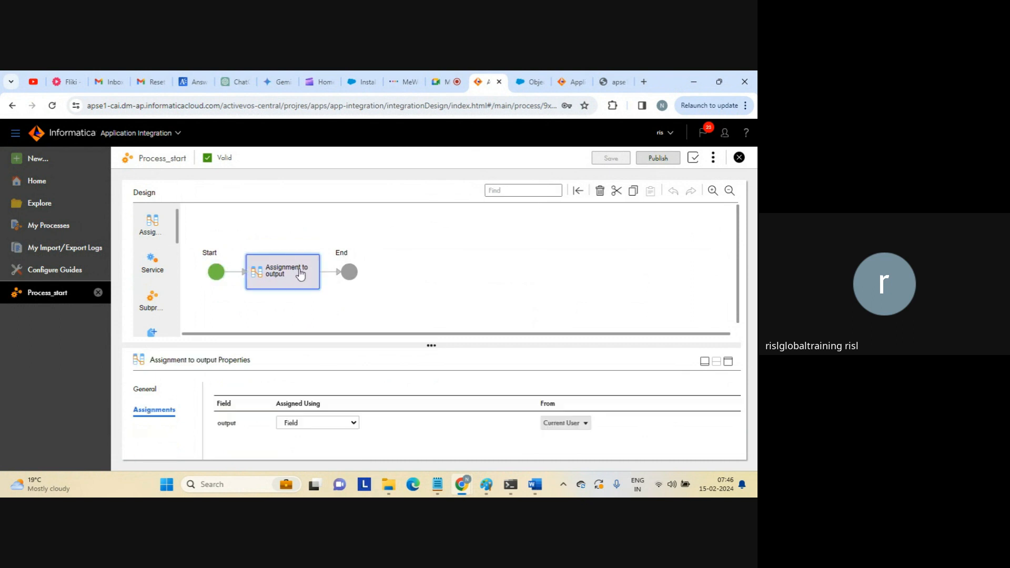
Change the output assignment's source from Current User to the input field.
click(727, 361)
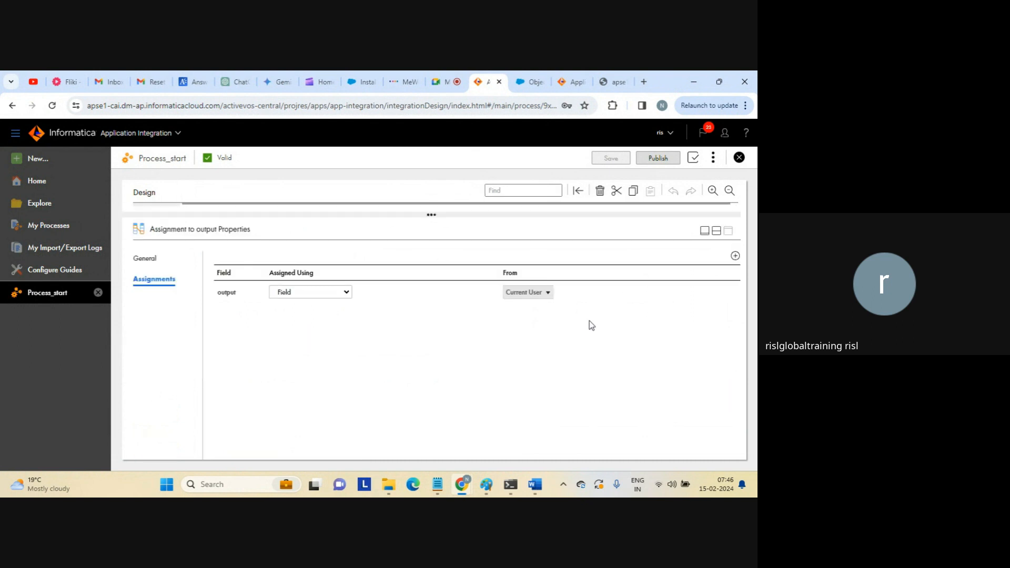
click(555, 292)
click(555, 292)
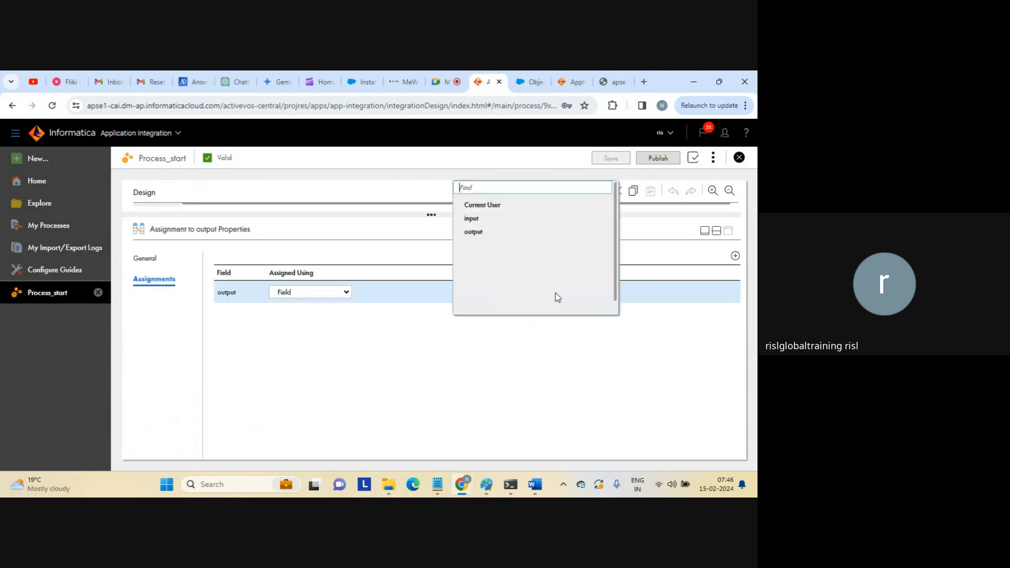
click(472, 220)
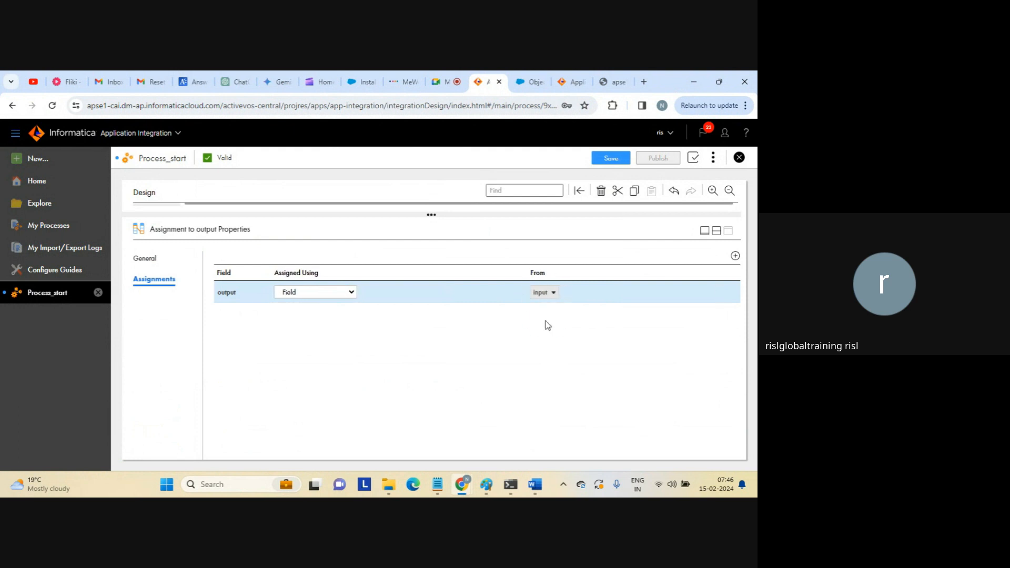
click(716, 231)
Verify Start's input fields and the assignment settings, then save Process_start.
click(216, 273)
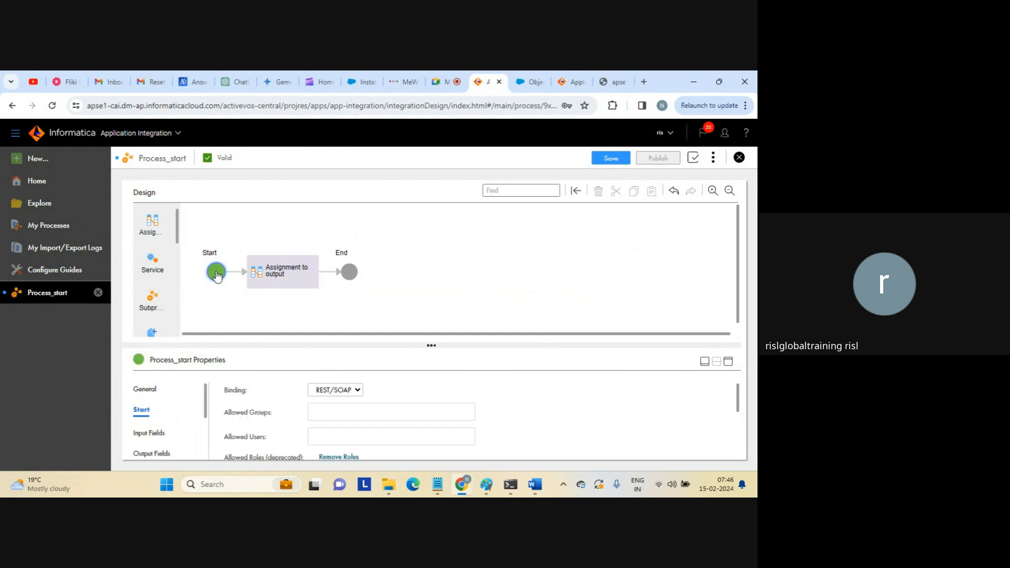
click(150, 430)
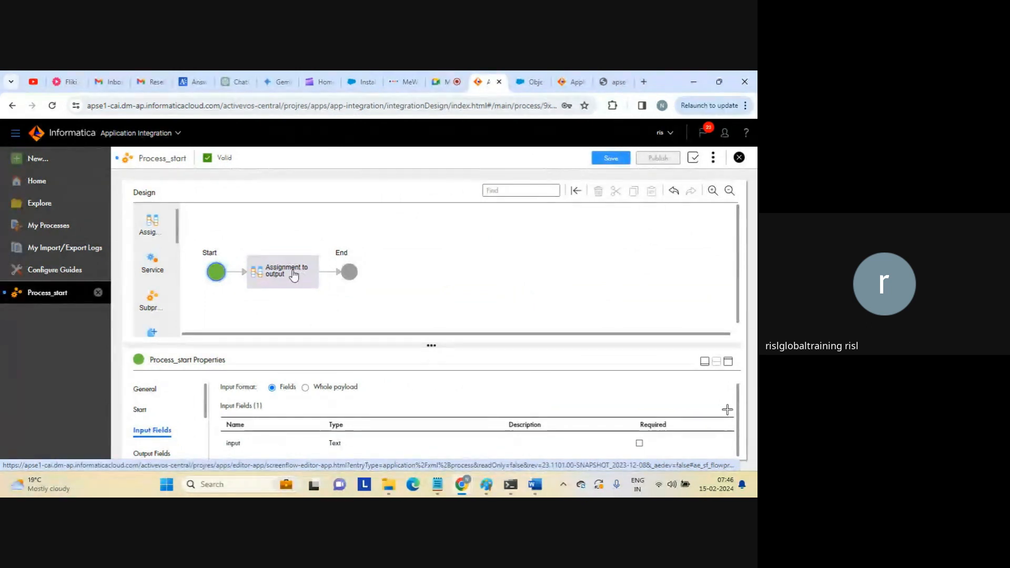
click(293, 273)
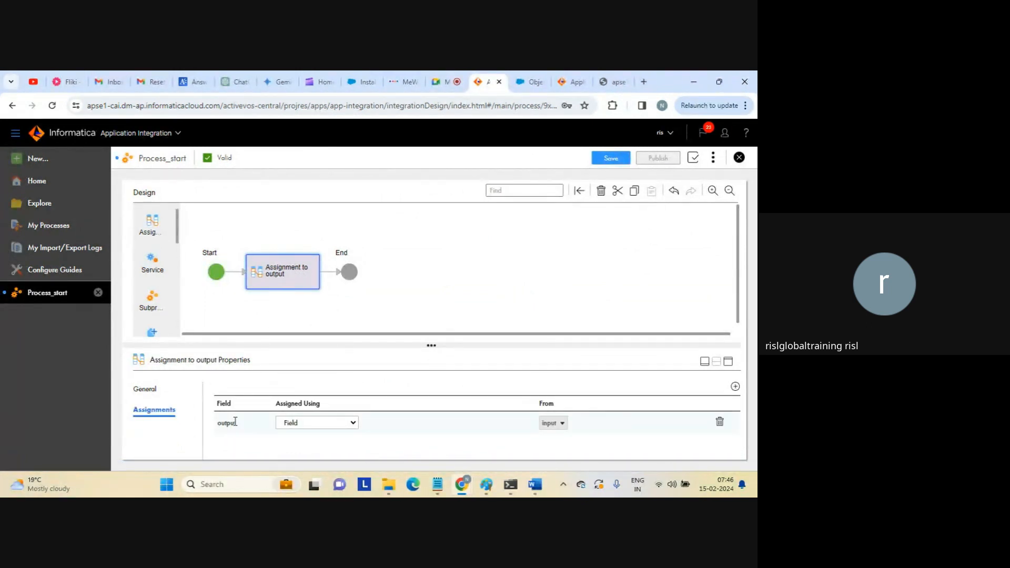
click(604, 289)
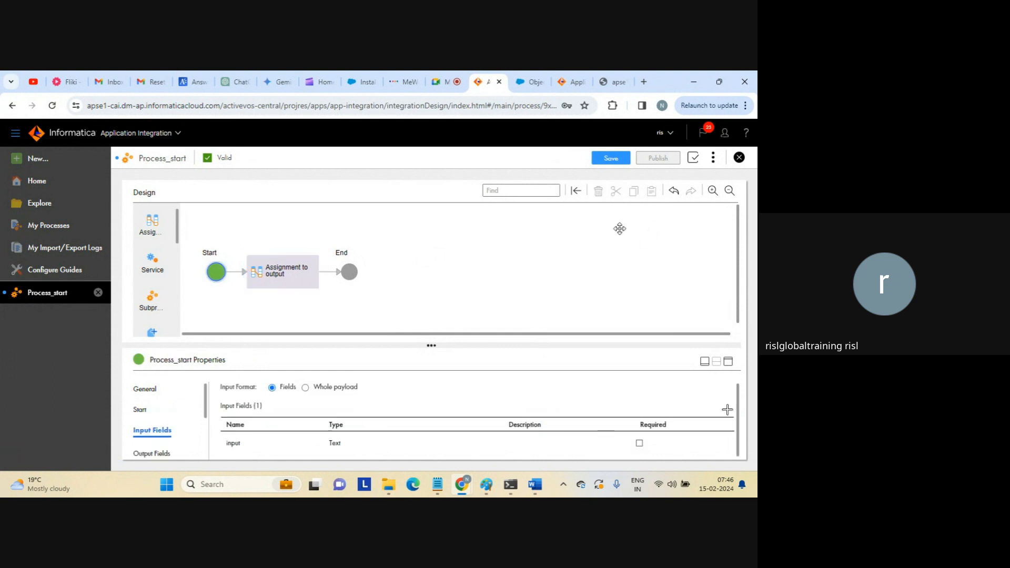
click(611, 159)
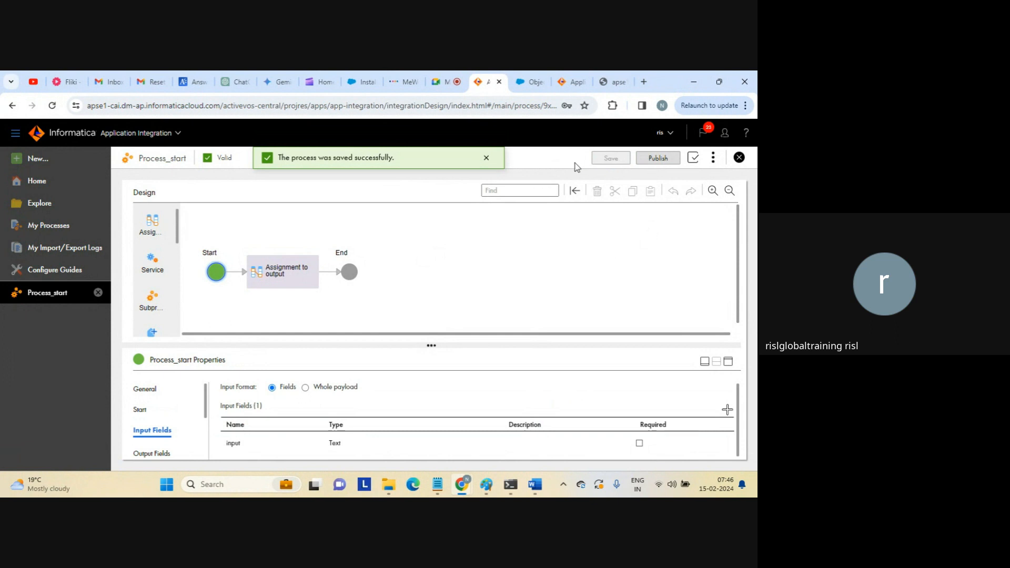
Publish Process_start, copy its Service URL, close the old response tab, and open a new tab.
click(654, 159)
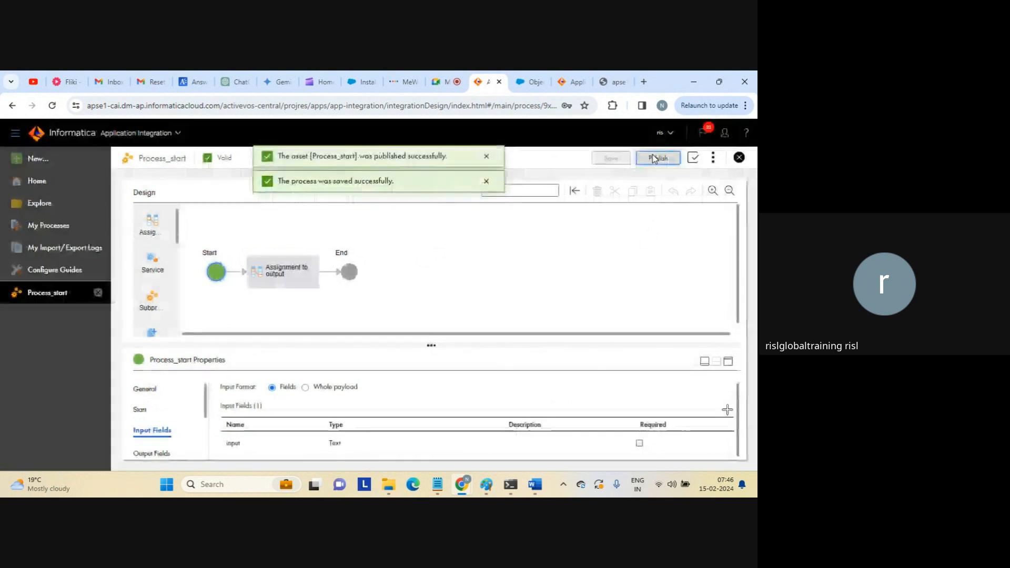
click(712, 158)
click(671, 199)
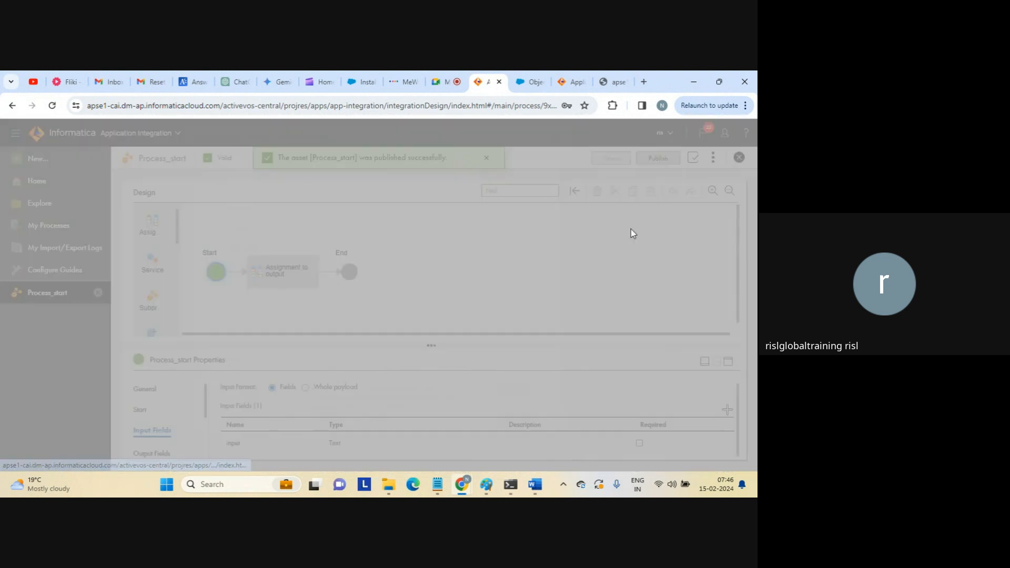
click(516, 392)
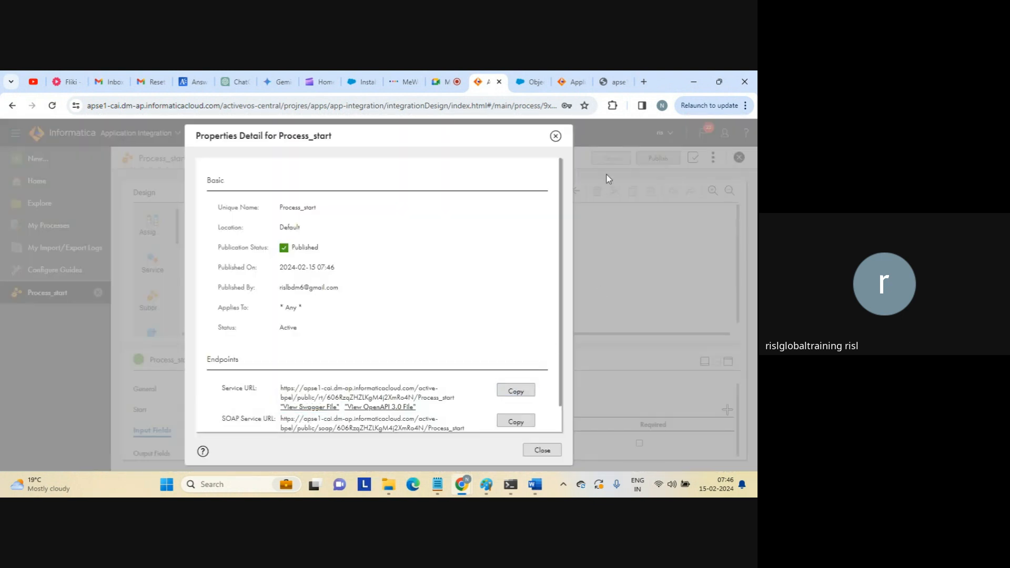
click(614, 83)
click(624, 82)
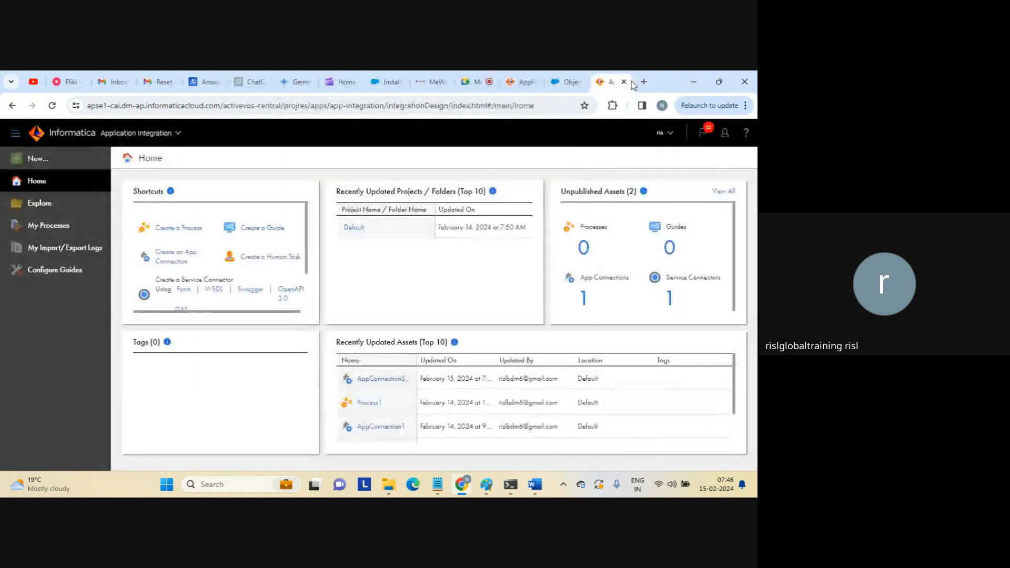
click(644, 82)
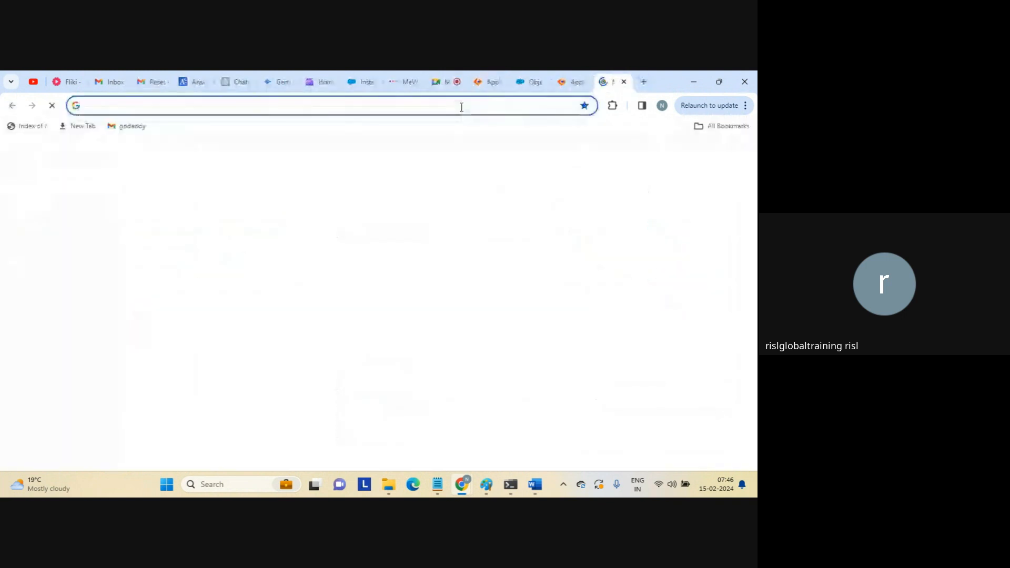
Call the service URL with /?input=test appended.
key(ctrl+v)
key(Return)
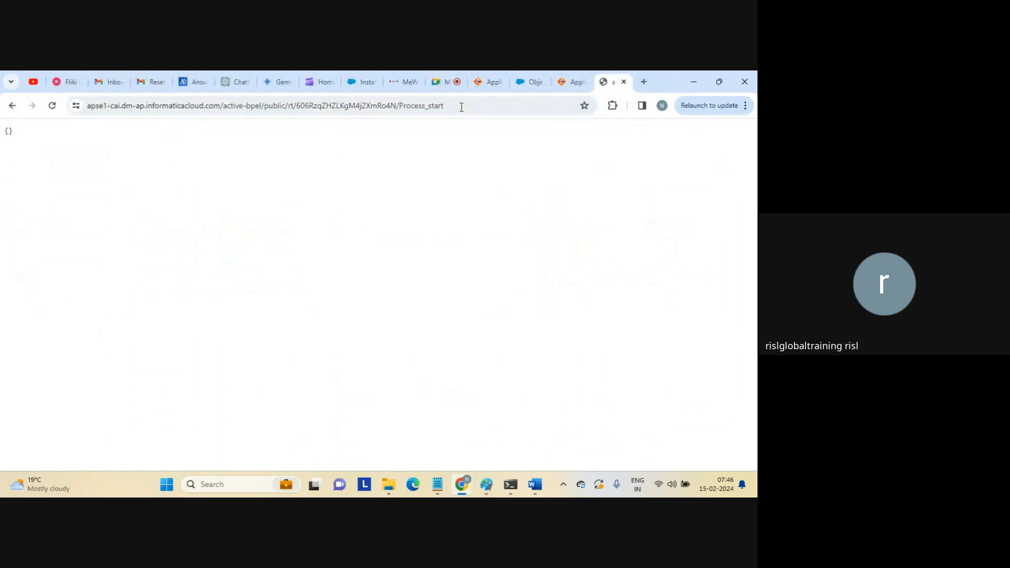
click(461, 107)
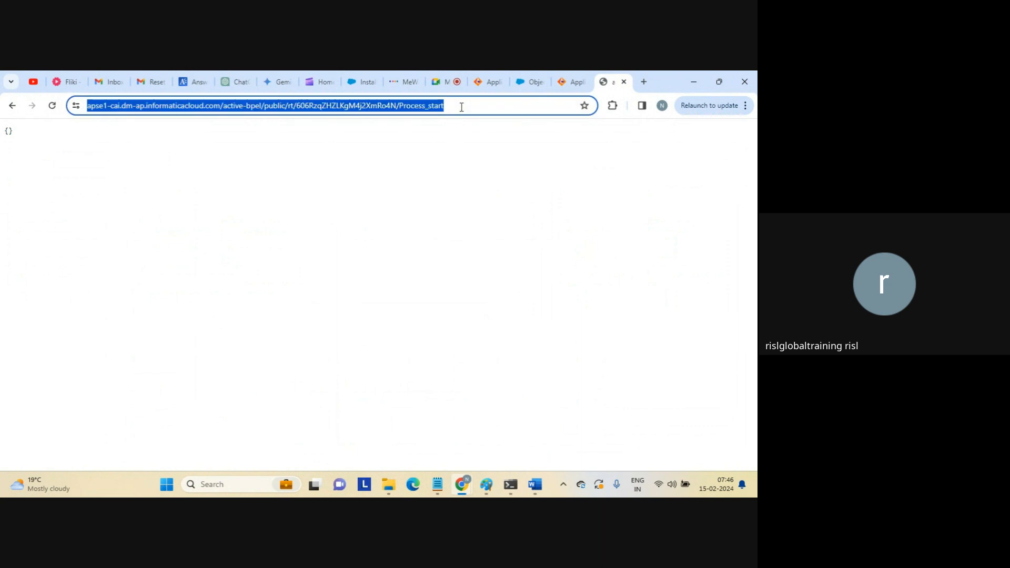
click(461, 107)
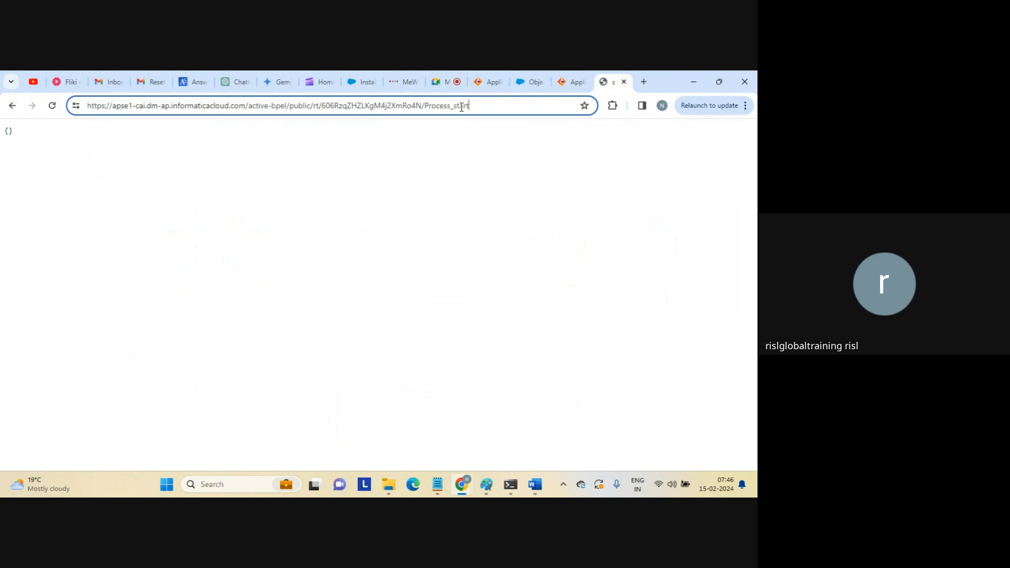
text(/)
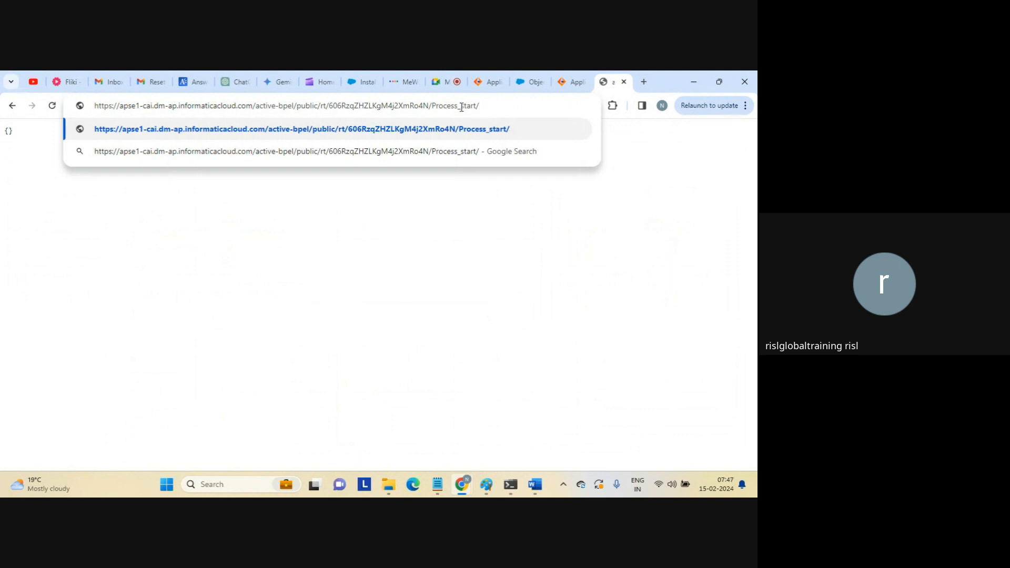
text(?input)
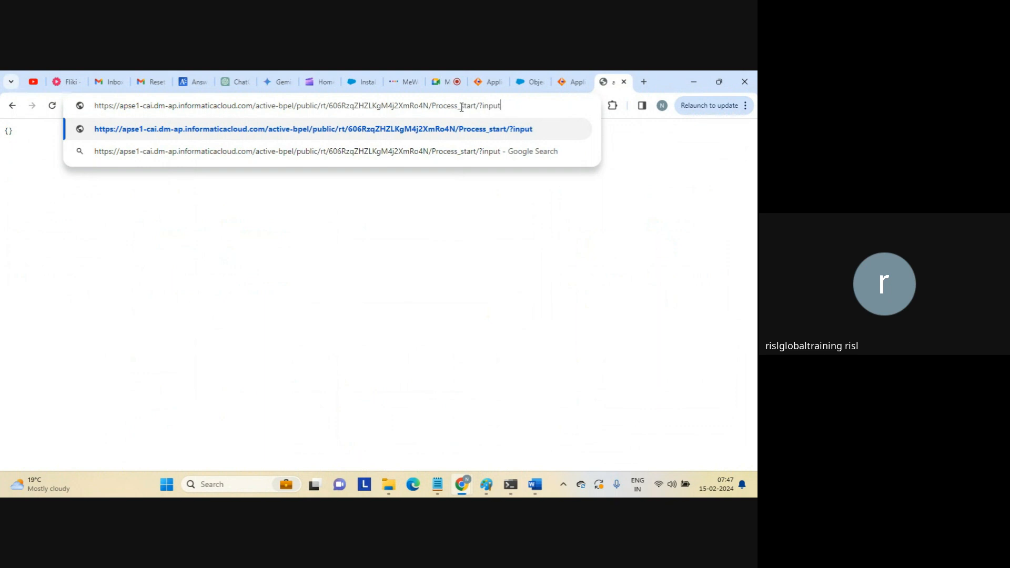
text(=test)
key(Return)
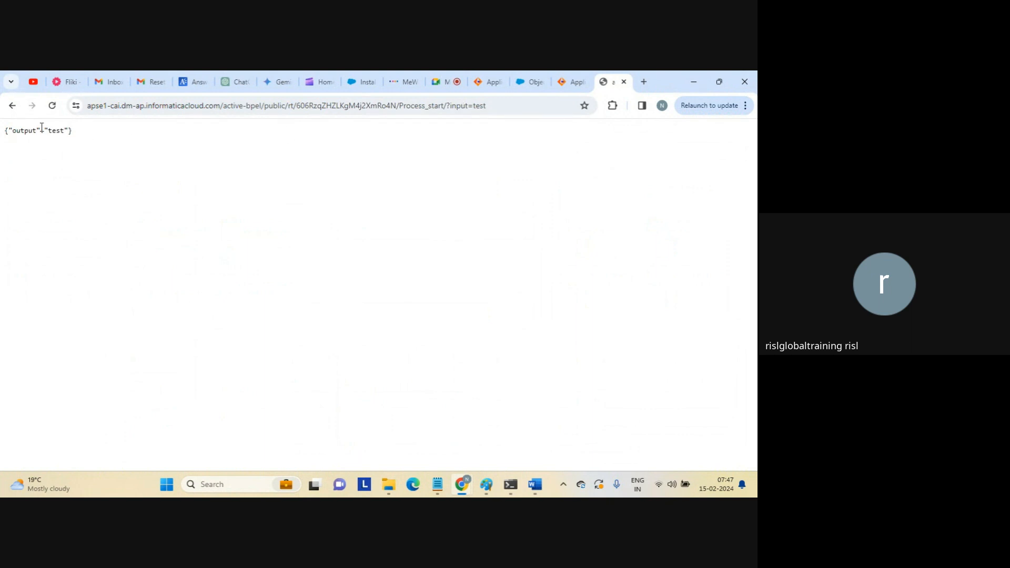
Check that the response reads {"output":"test"} and review the test value in the URL.
drag(12, 131, 74, 134)
click(76, 138)
double_click(471, 105)
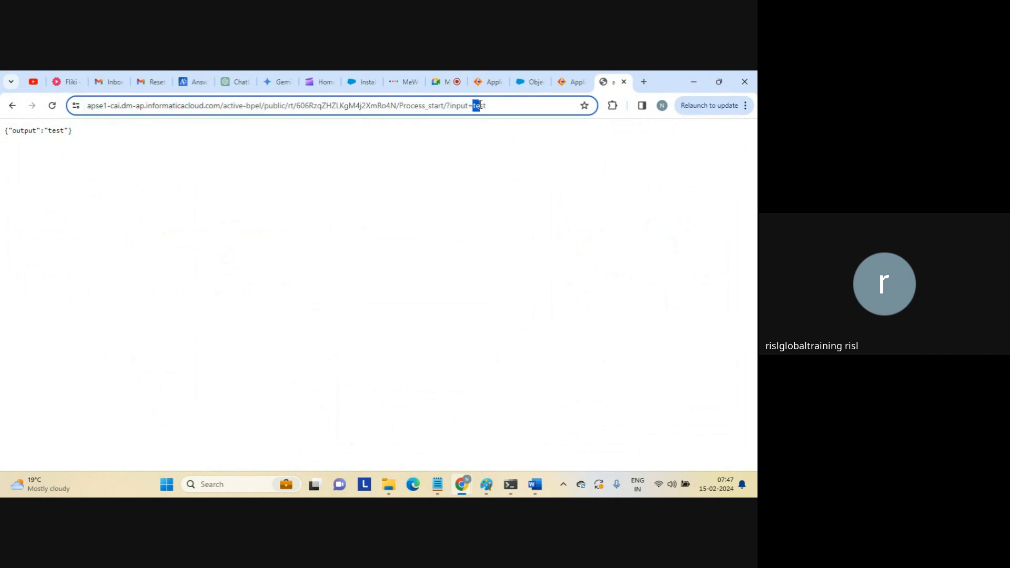
double_click(30, 130)
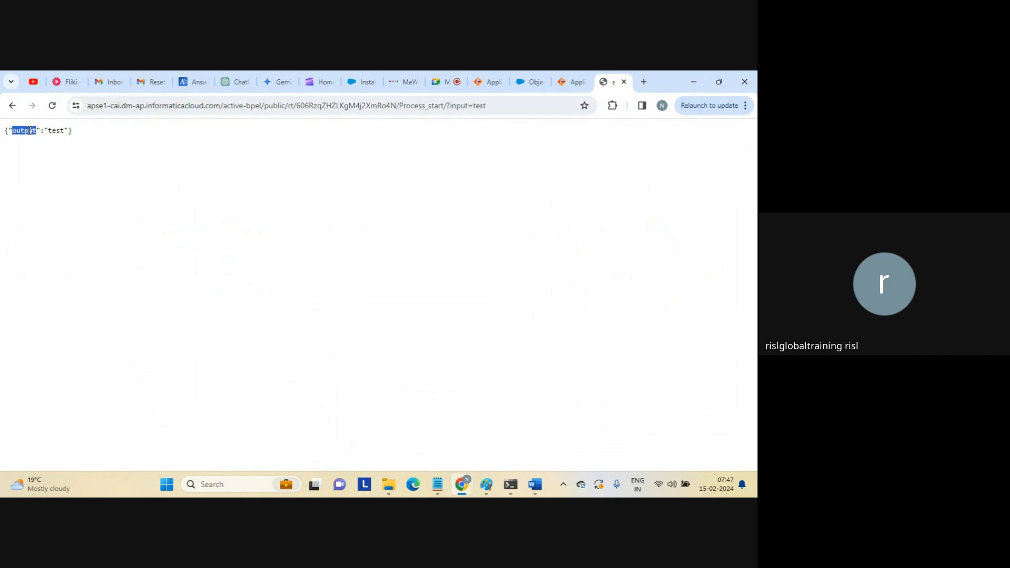
click(230, 188)
click(506, 105)
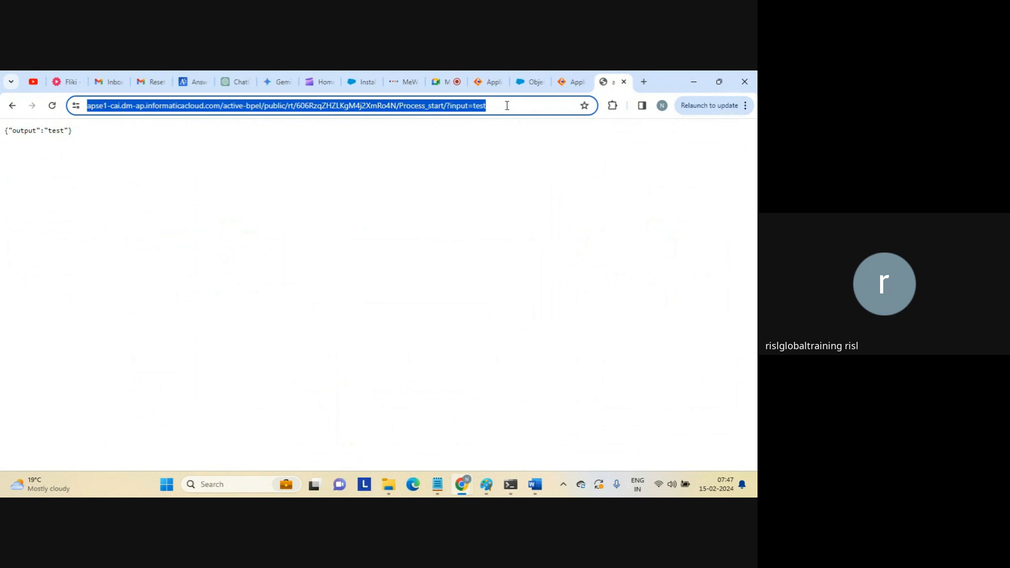
click(506, 106)
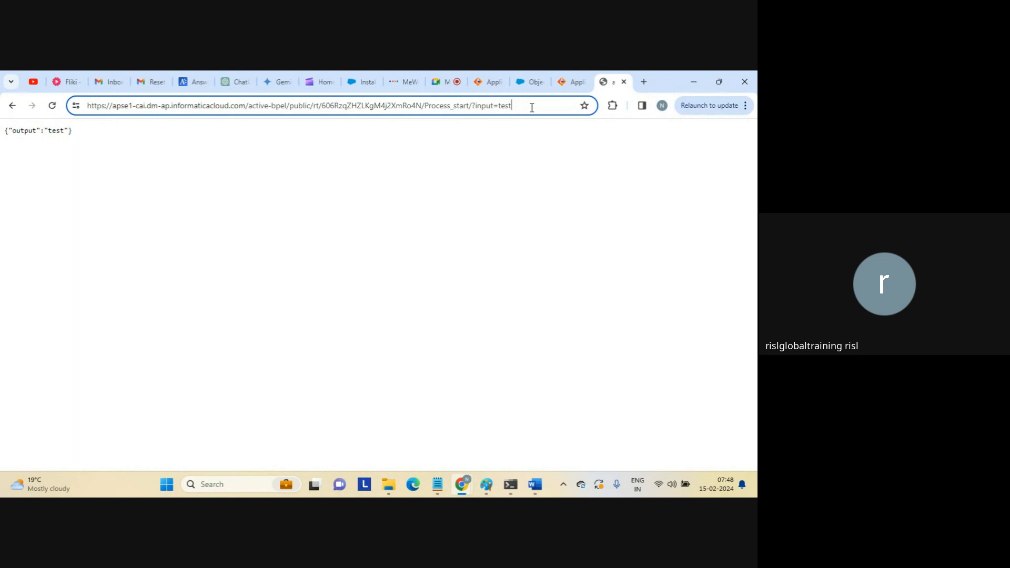
key(ctrl+shift+Left)
key(ctrl+a)
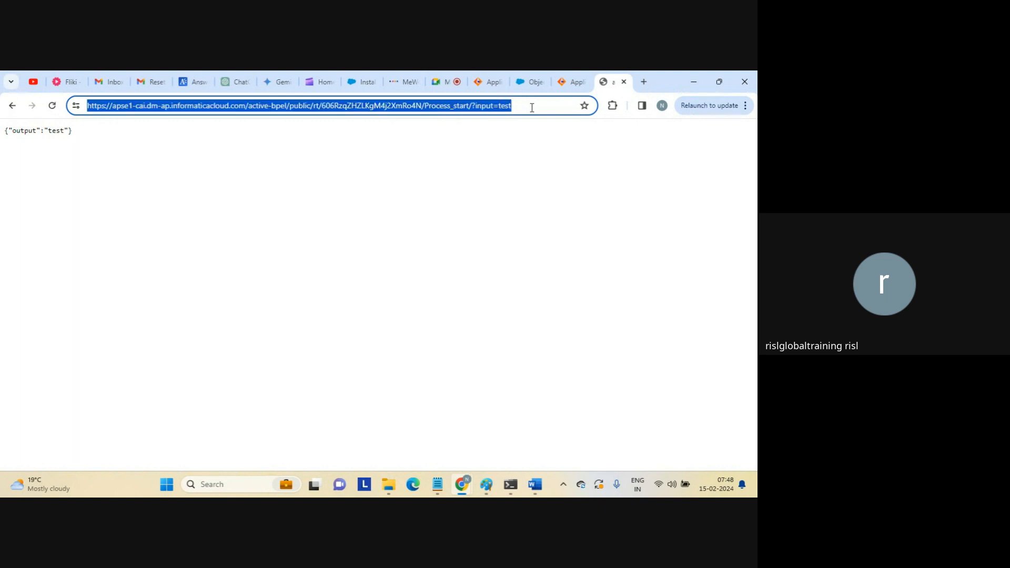
key(End)
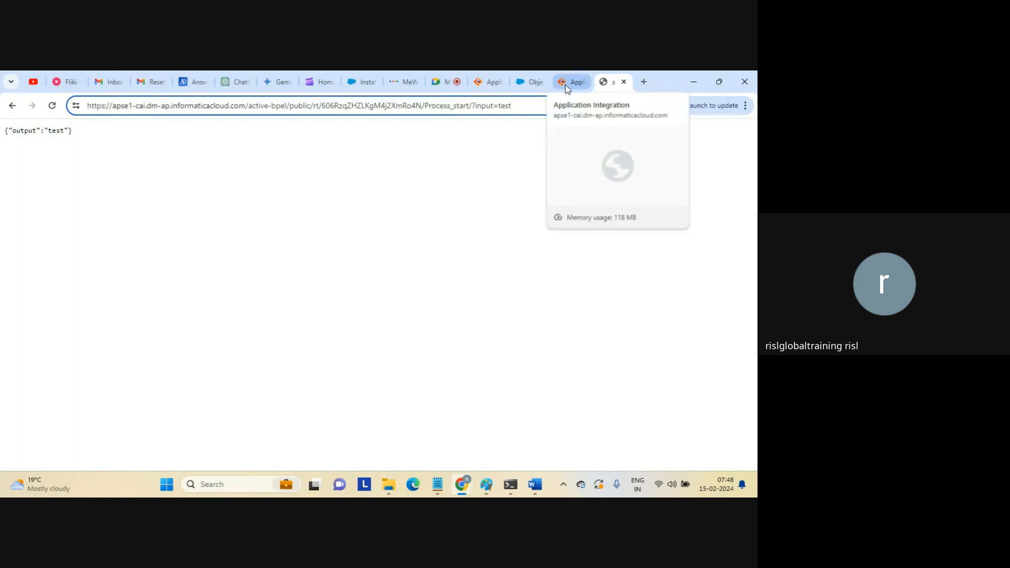
Return to the Application Integration tab showing the Process_start service URL.
click(566, 88)
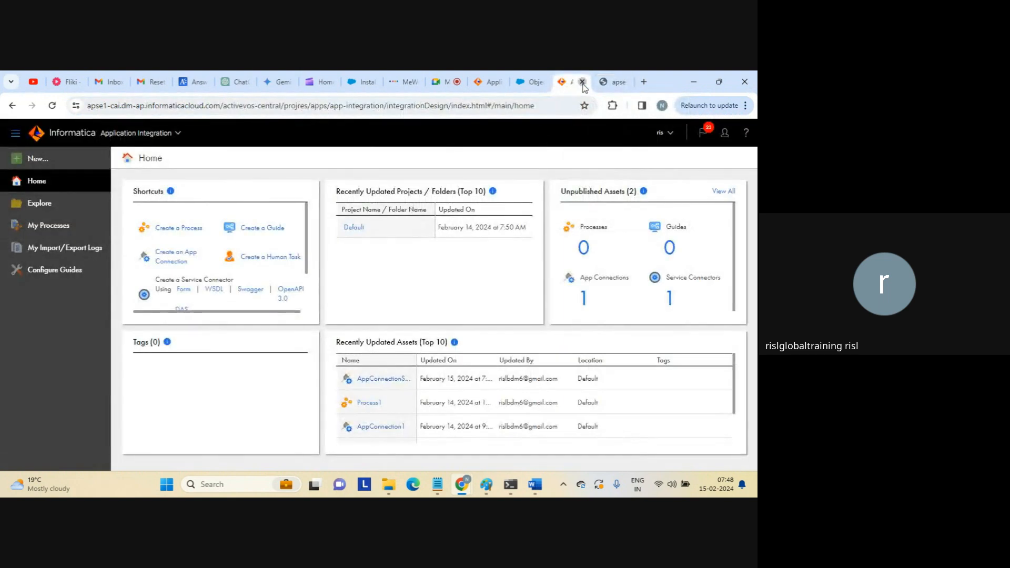
click(583, 81)
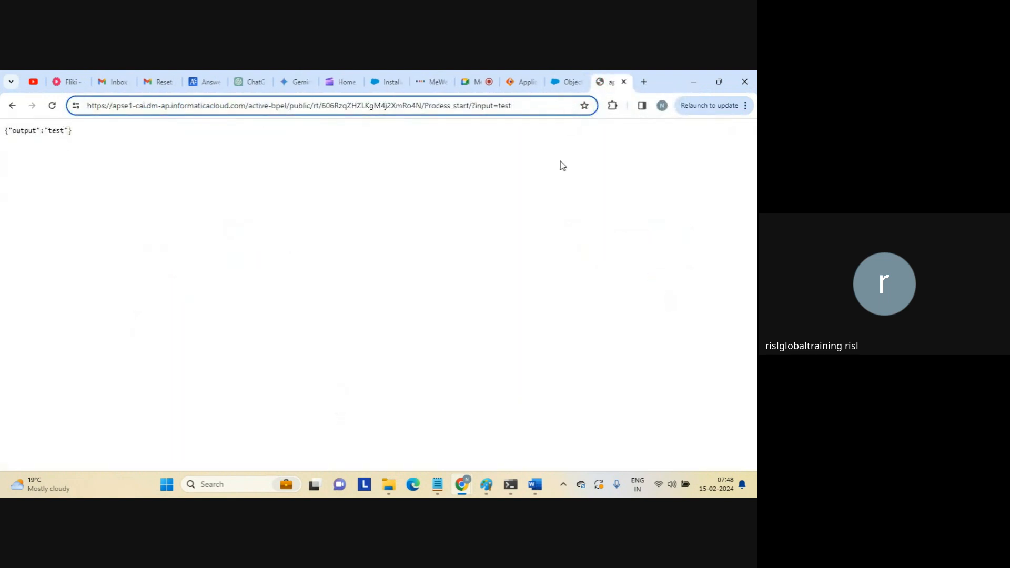
click(436, 188)
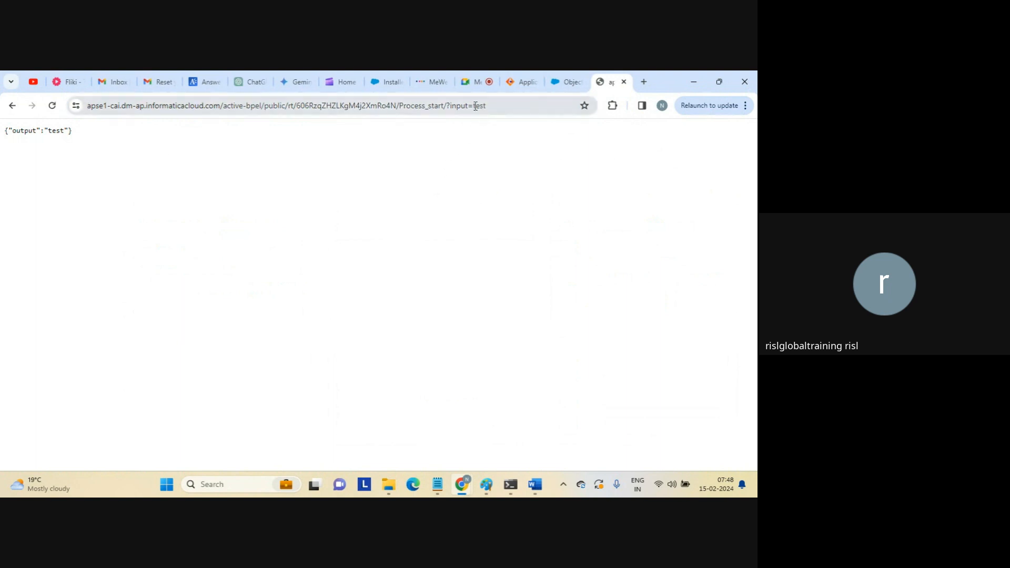
Highlight the '?input' parameter and its value 'test' in the service URL.
click(458, 104)
click(459, 103)
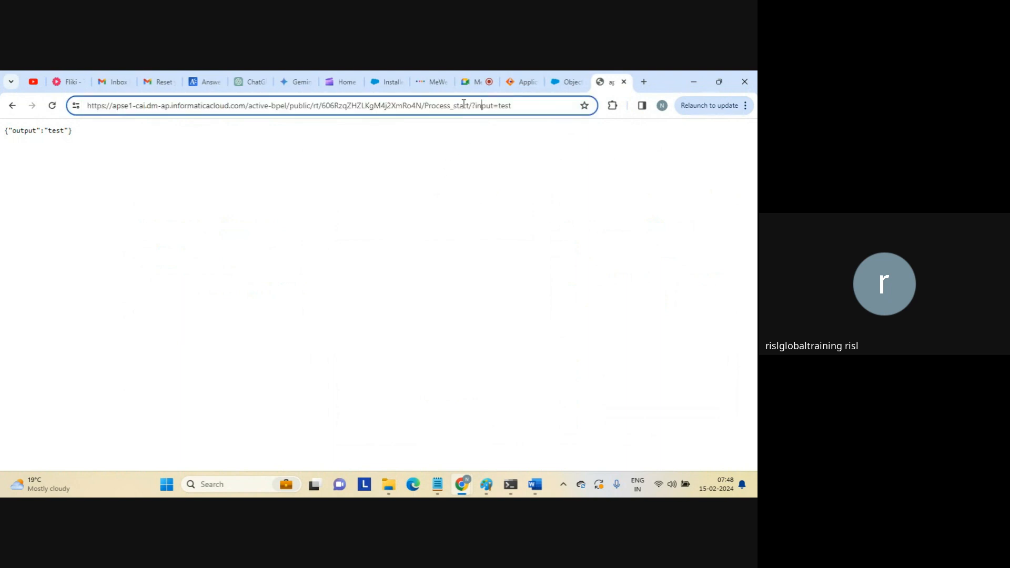
drag(474, 105, 494, 107)
drag(498, 107, 515, 106)
Close the Process_start properties and show the Assignment to output step's output-from-input assignment.
click(526, 74)
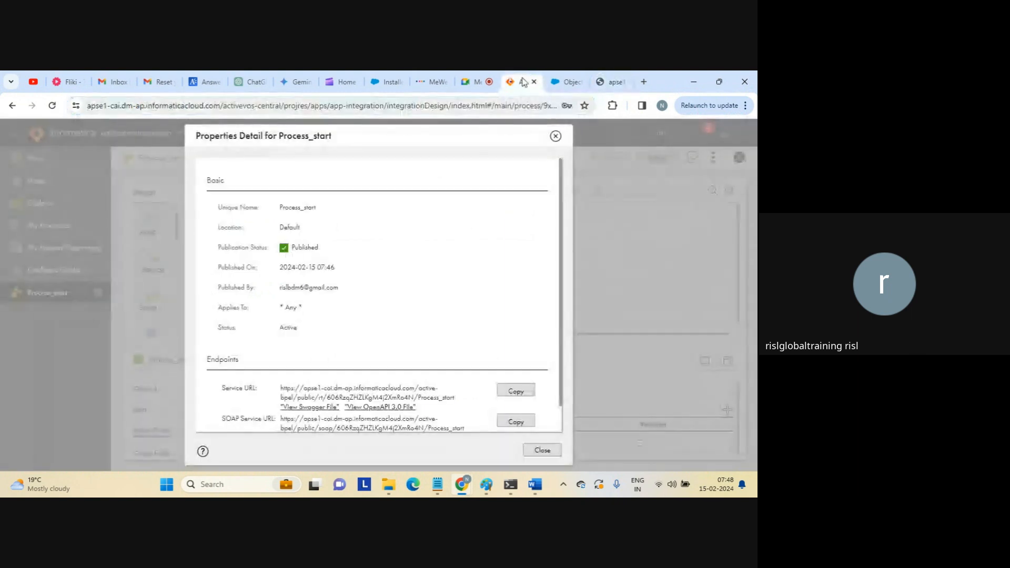
click(547, 451)
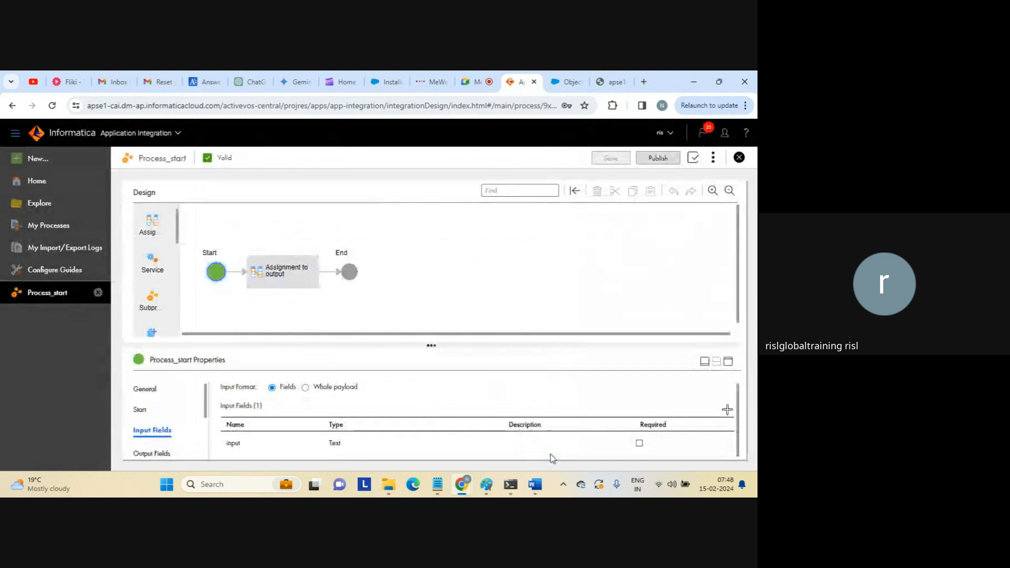
click(305, 281)
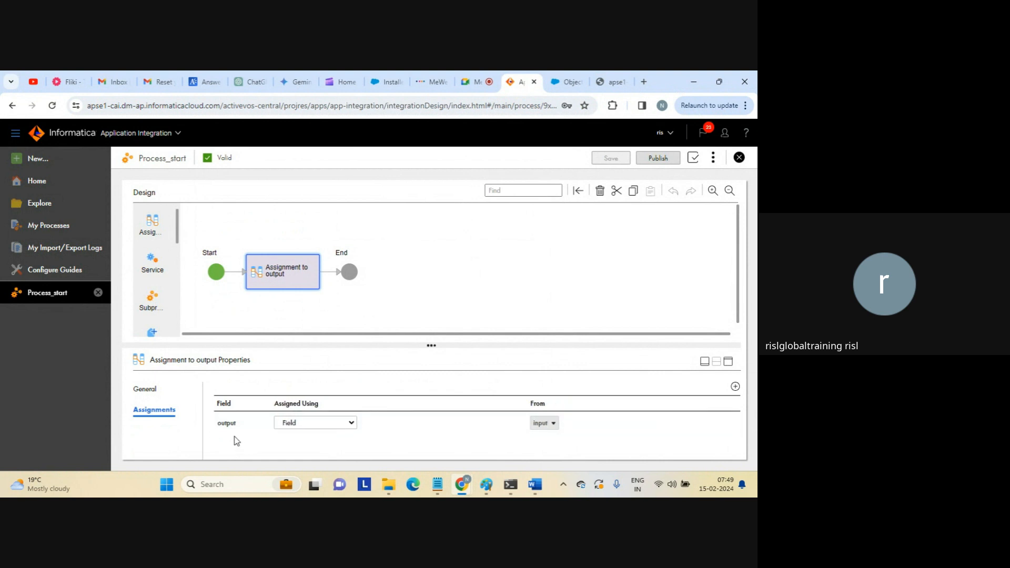
click(352, 424)
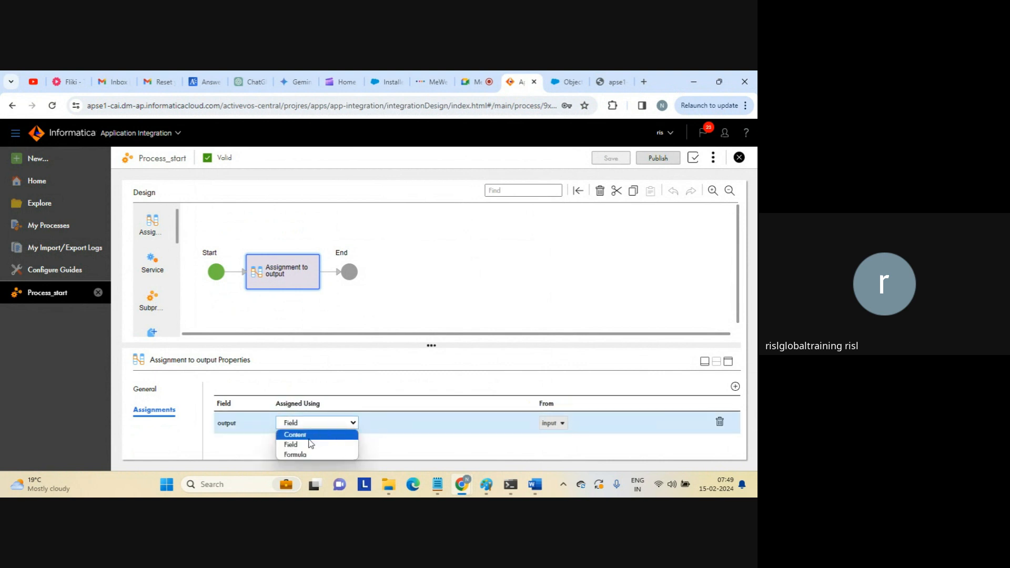
click(295, 454)
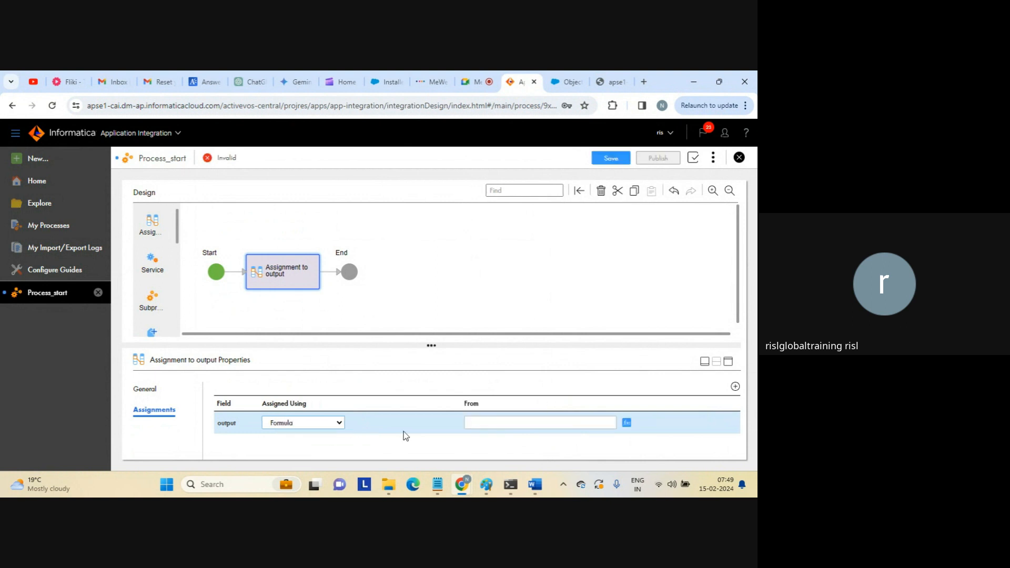
click(628, 423)
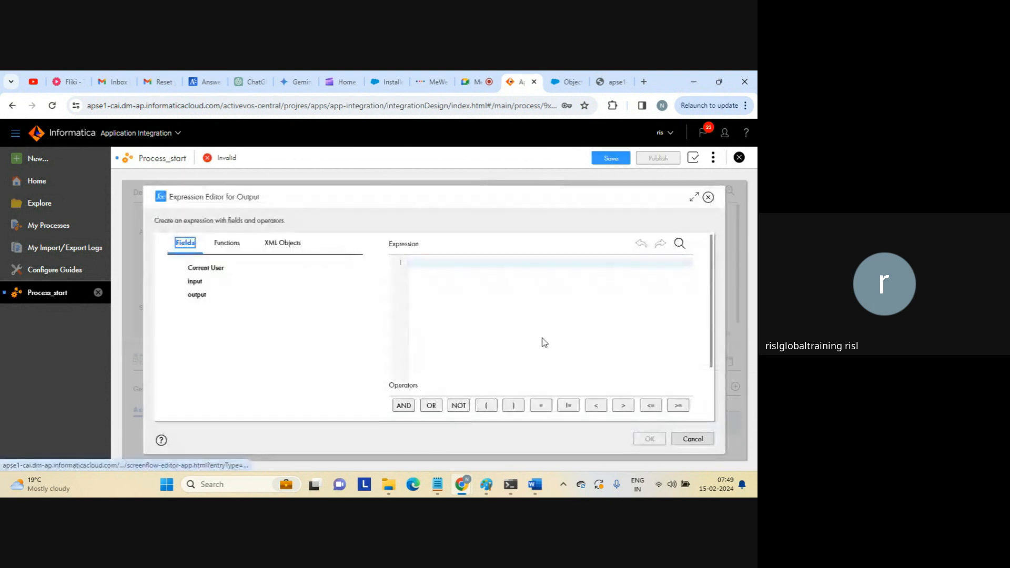
click(227, 242)
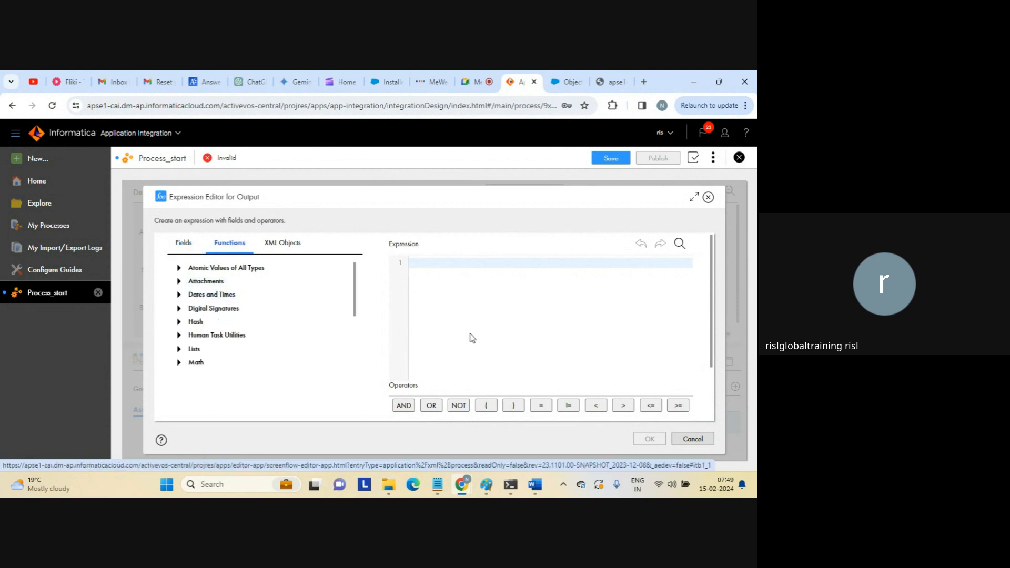
click(694, 438)
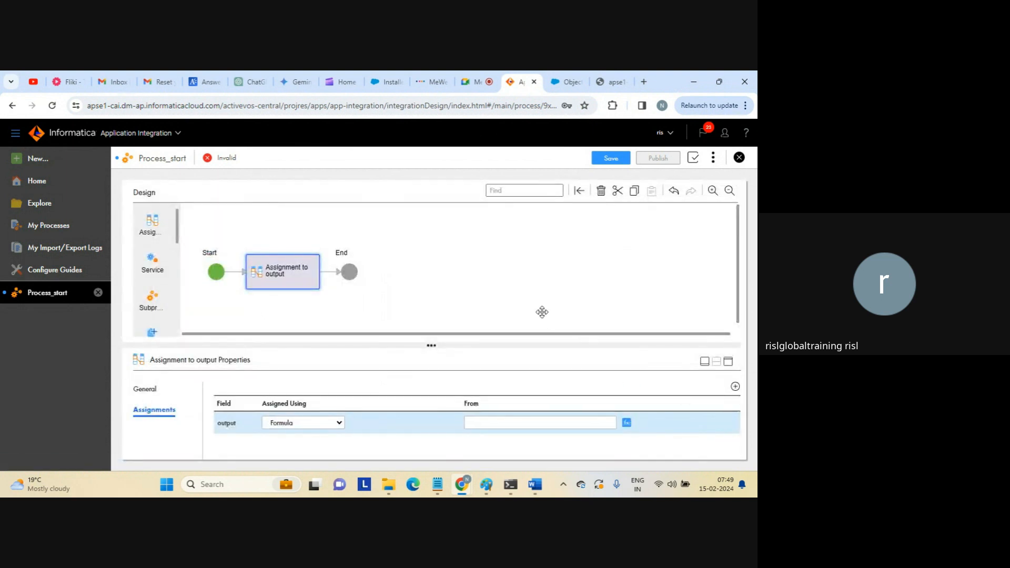
click(339, 423)
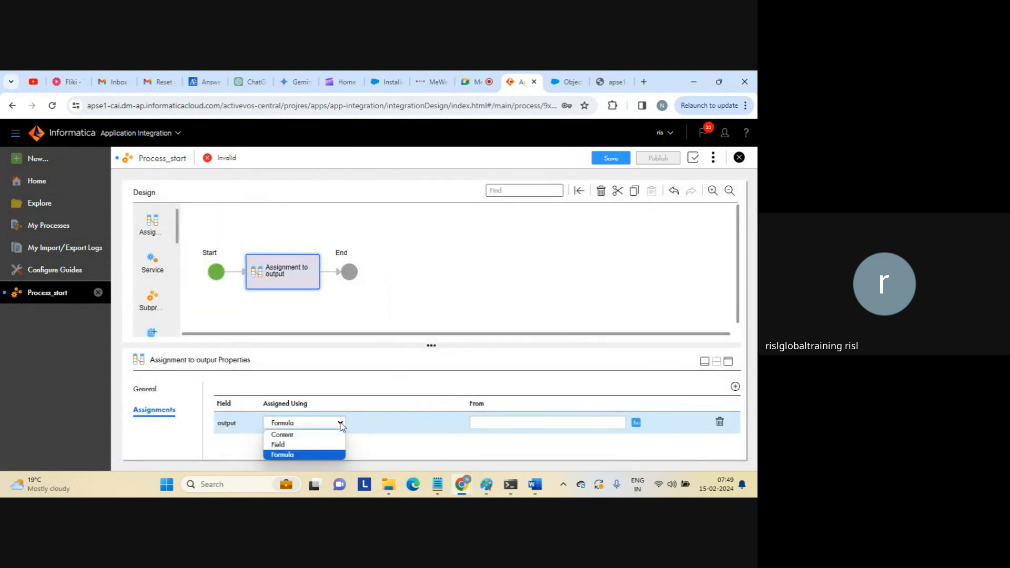
click(286, 445)
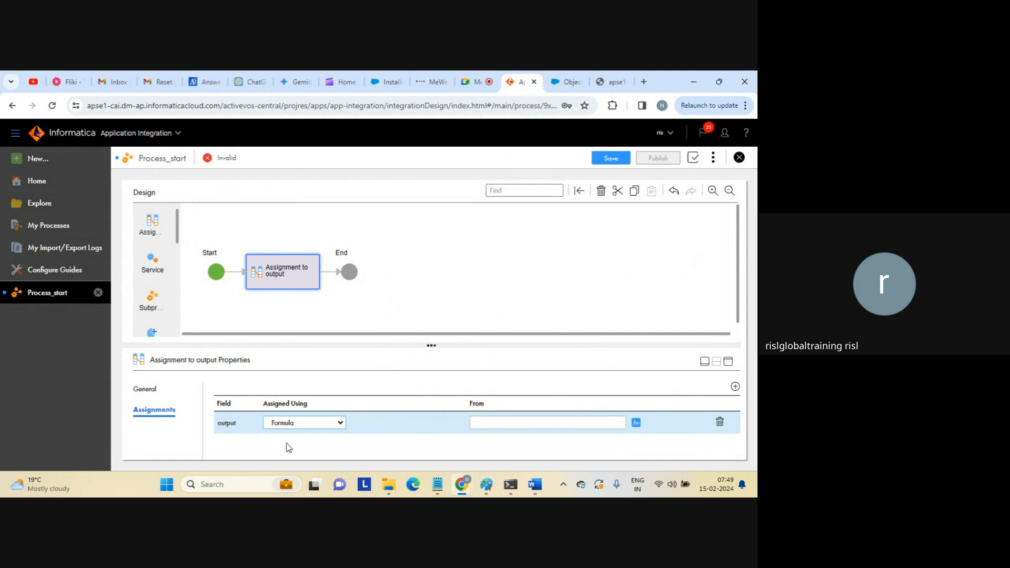
click(547, 423)
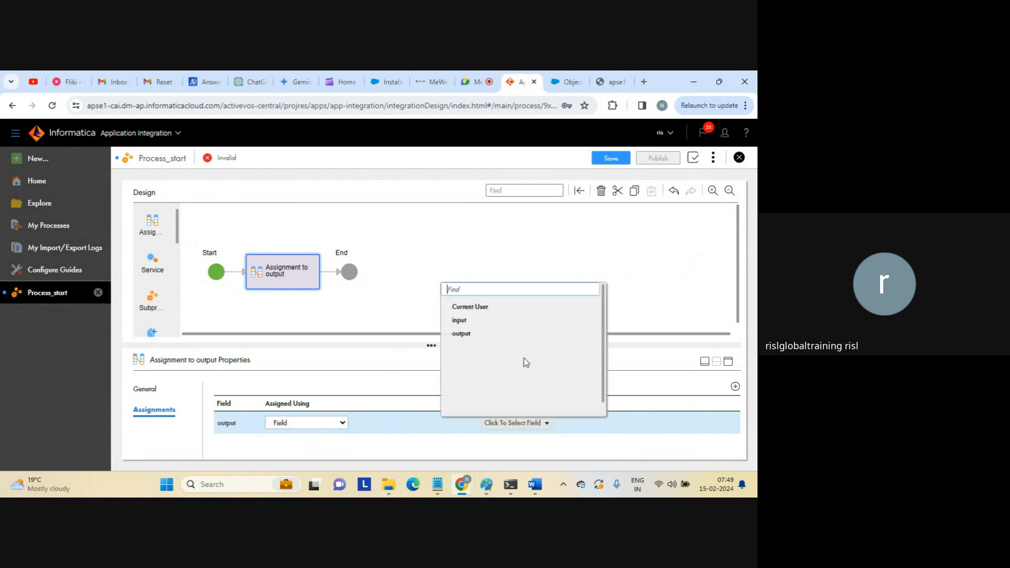
click(470, 322)
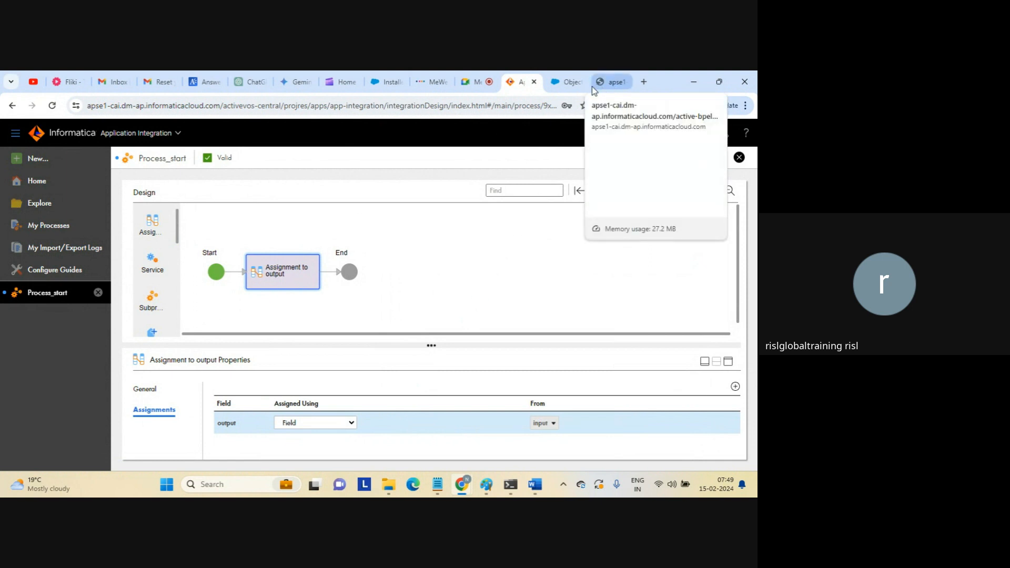
Bring up the ?input=test service call and highlight 'output' in the {"output":"test"} response.
click(609, 86)
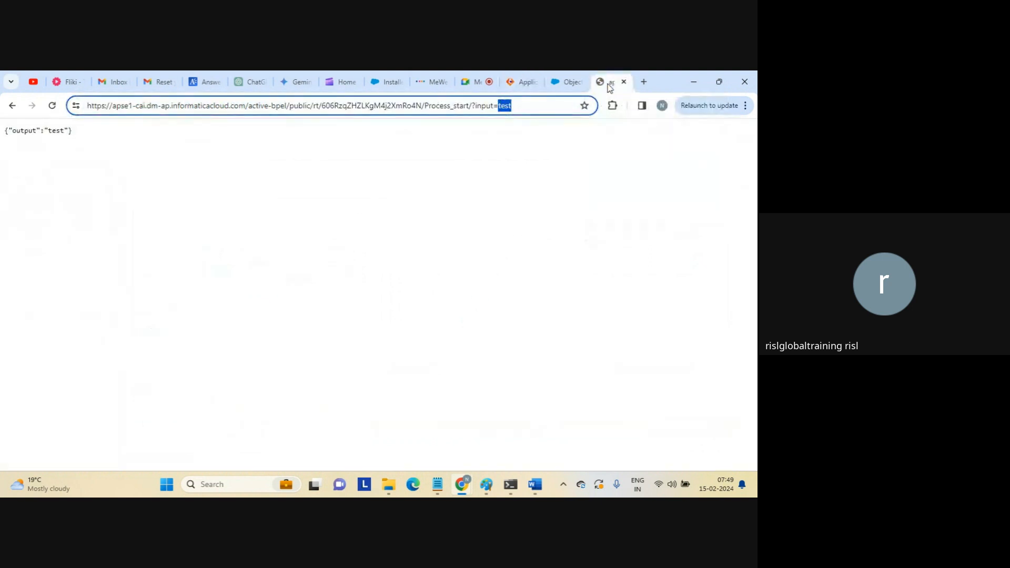
click(544, 109)
double_click(29, 132)
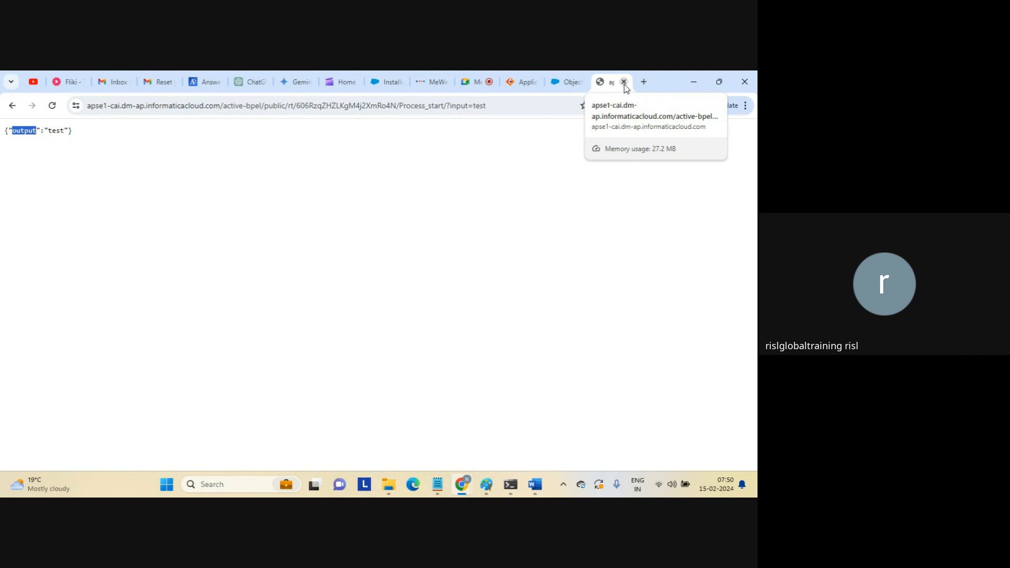
Close the service response tab, go back to Application Integration, and raise the volume.
click(471, 219)
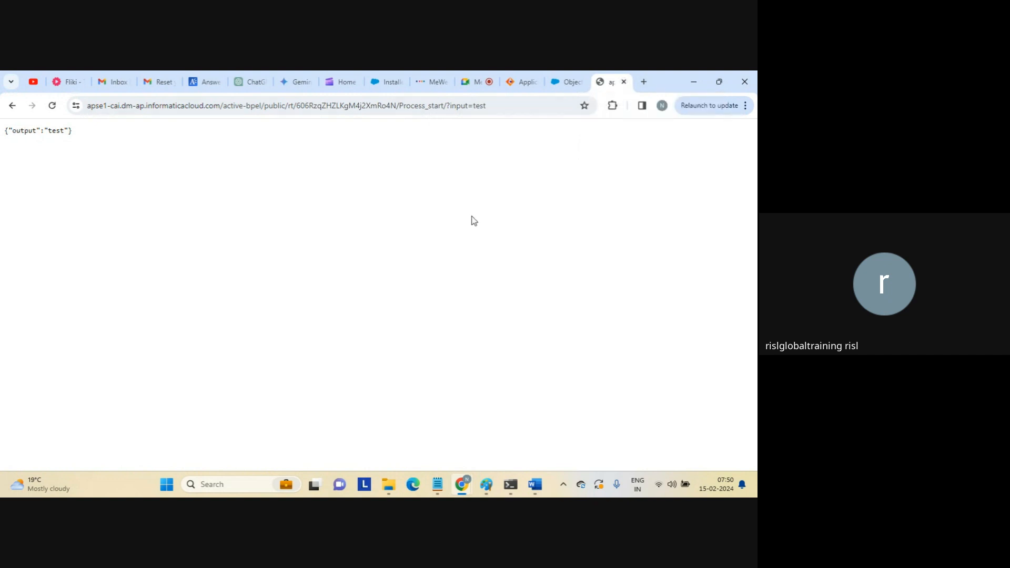
click(623, 82)
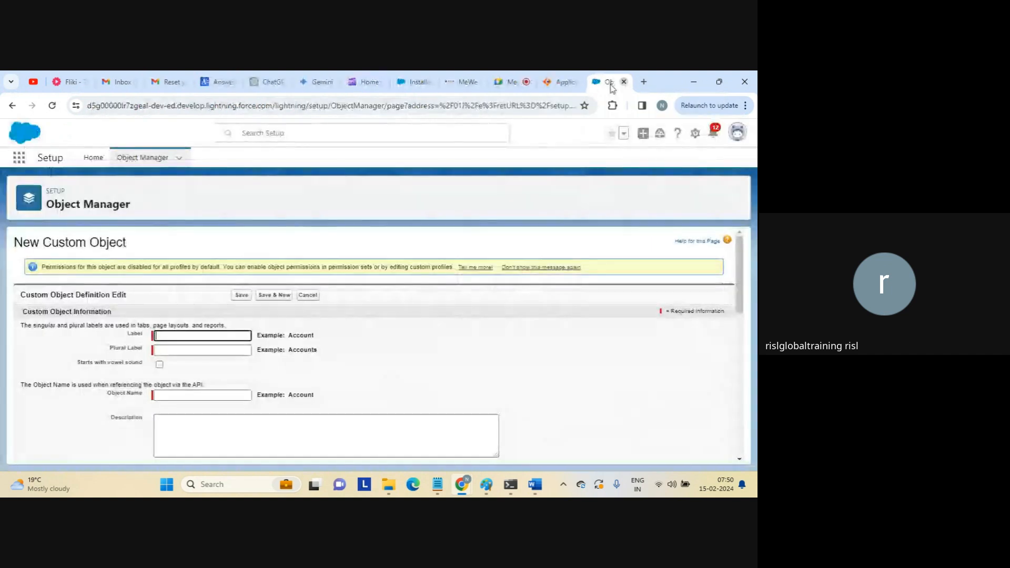
click(564, 82)
key(XF86AudioRaiseVolume)
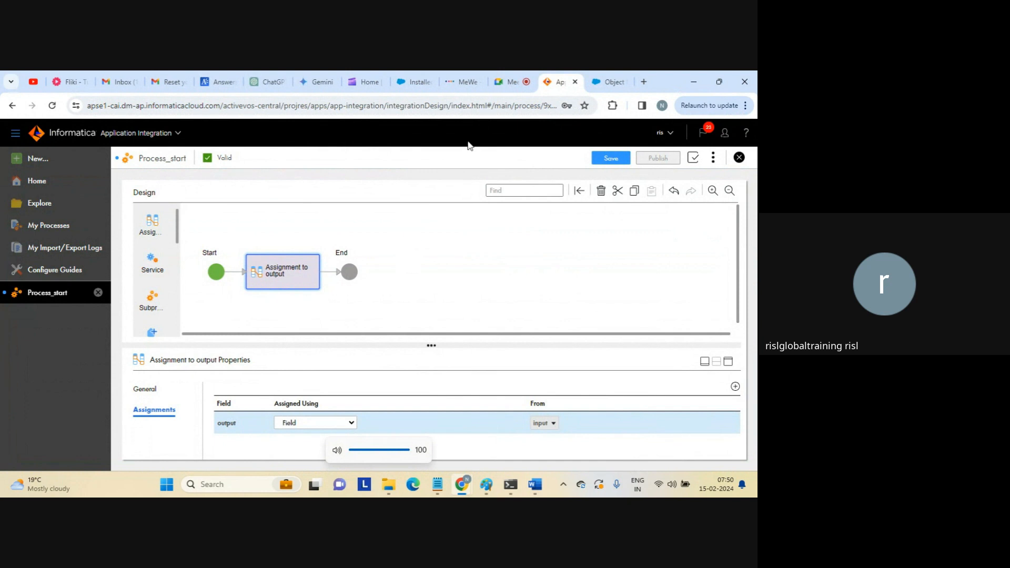
Check the Google Meet call, then return to the Process_start designer.
click(511, 82)
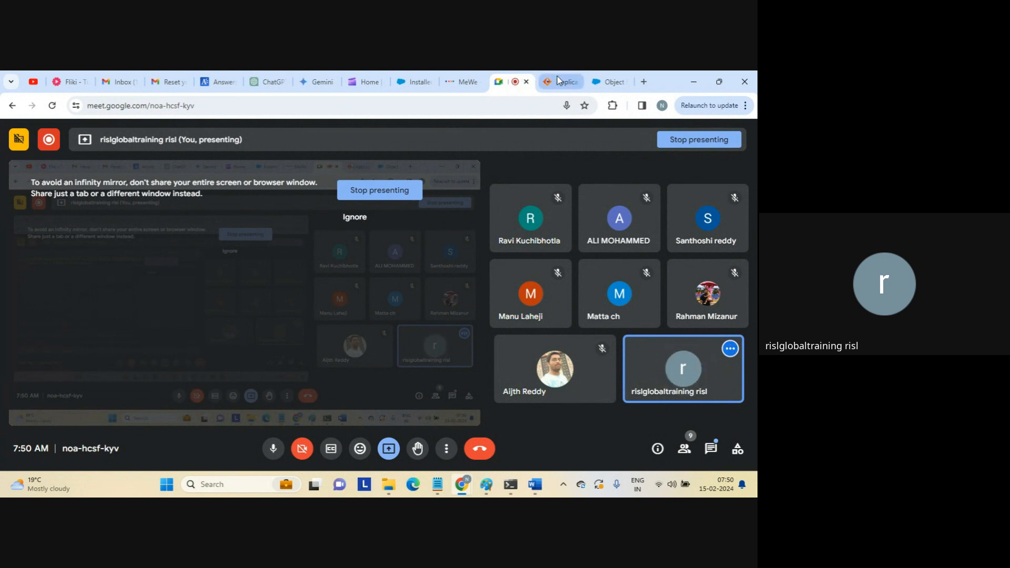
mouse_move(560, 82)
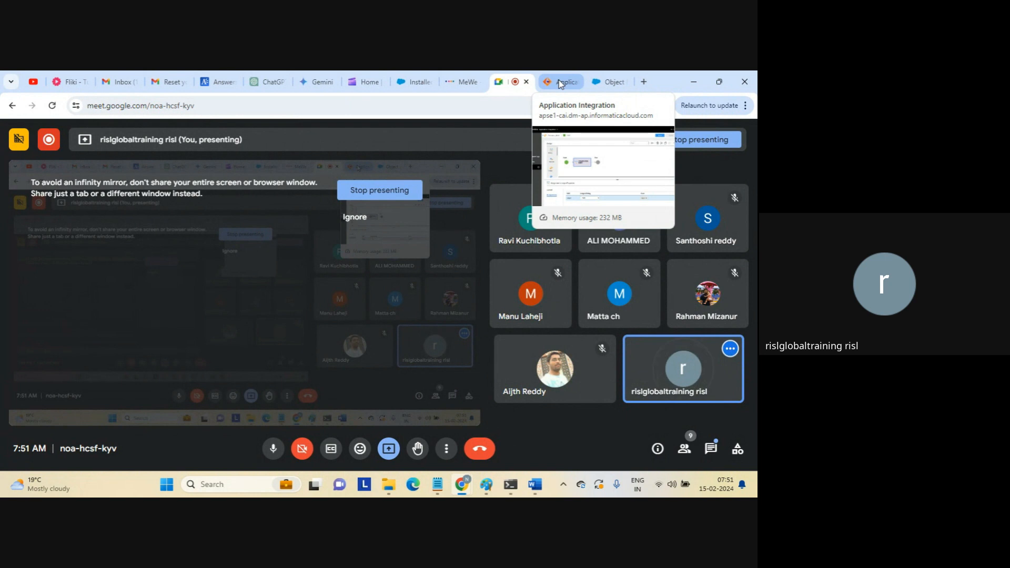
click(559, 82)
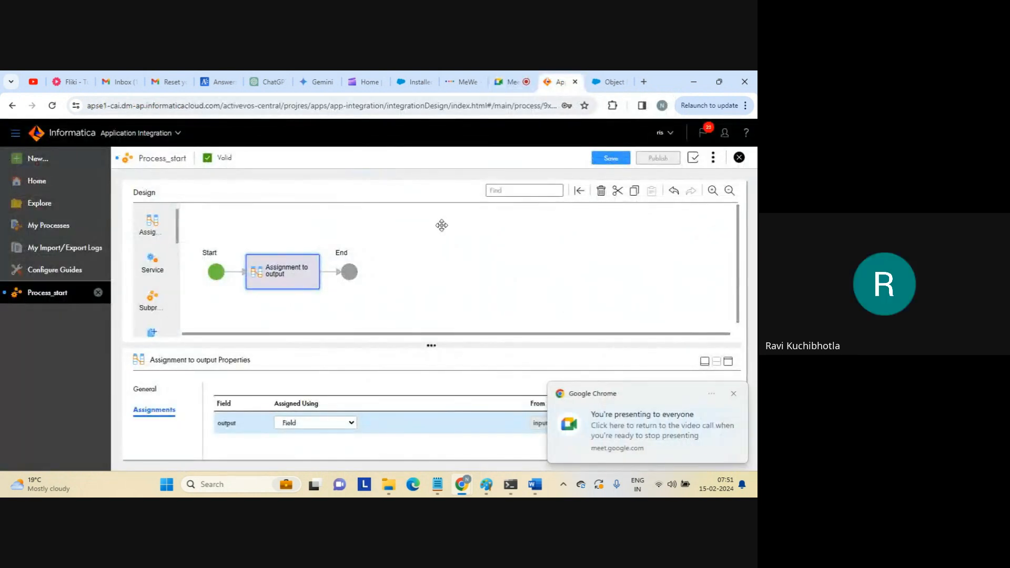
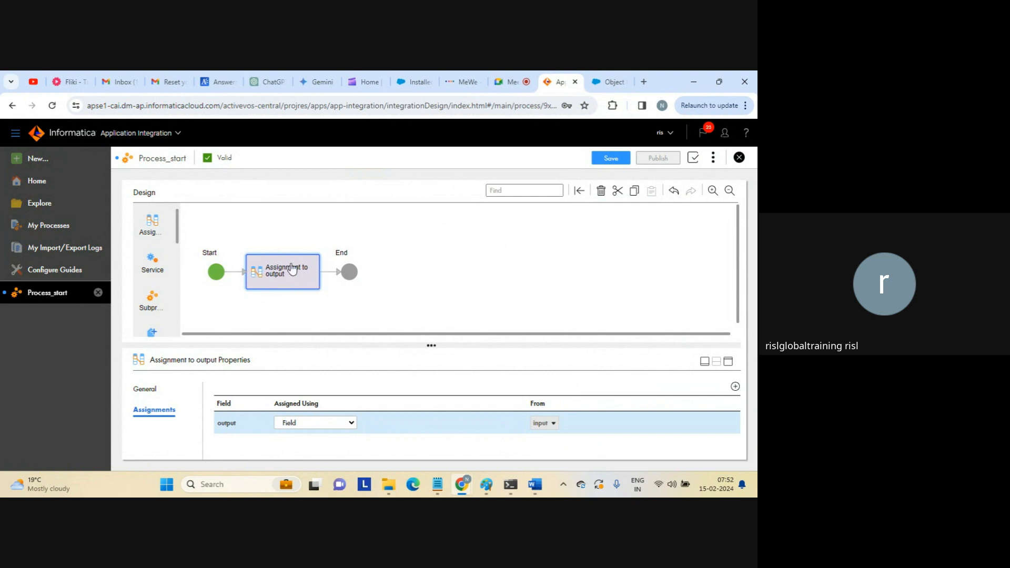
Review the process's input fields and the Assignment to output step's assignments.
click(405, 284)
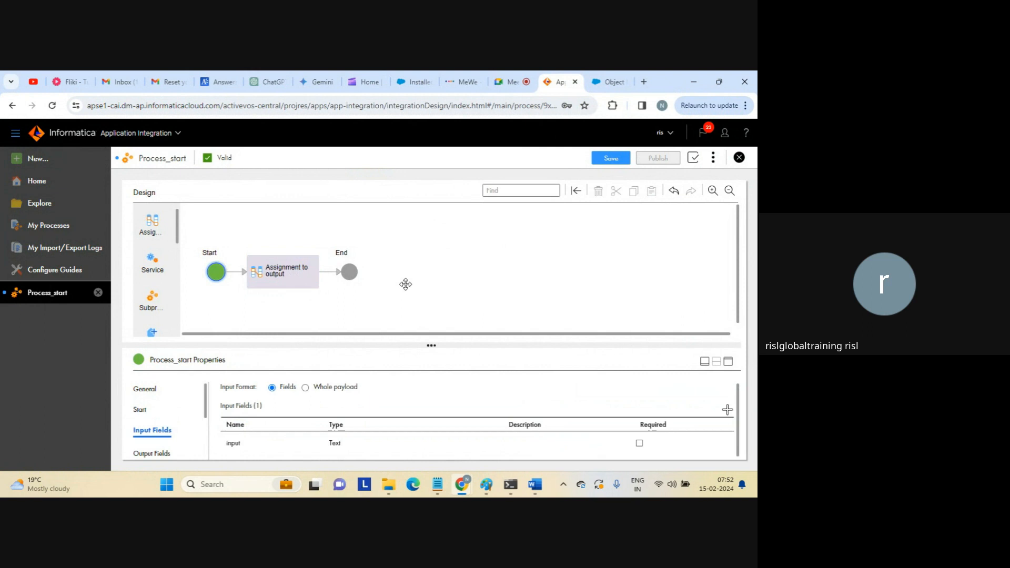
click(295, 285)
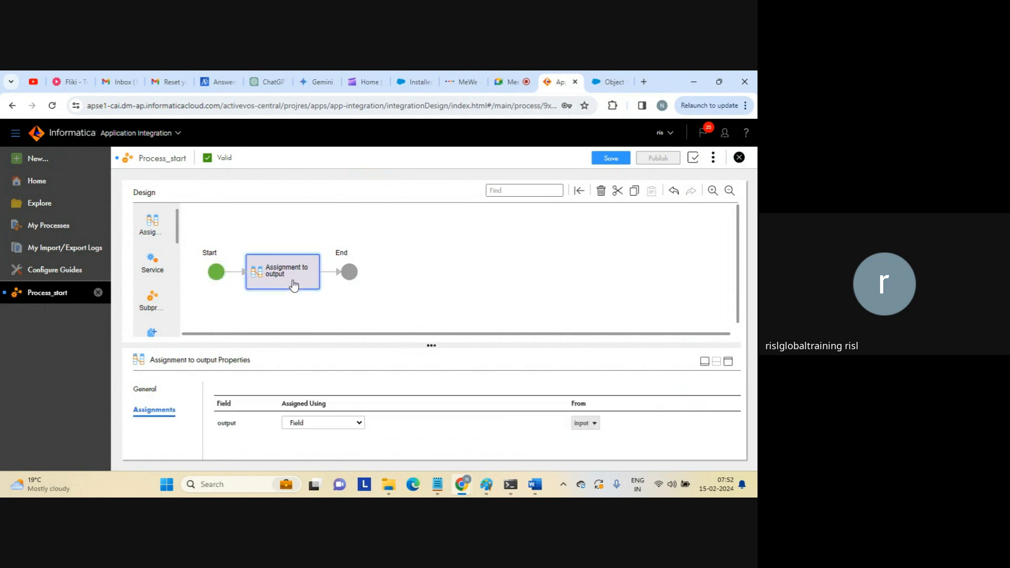
click(425, 277)
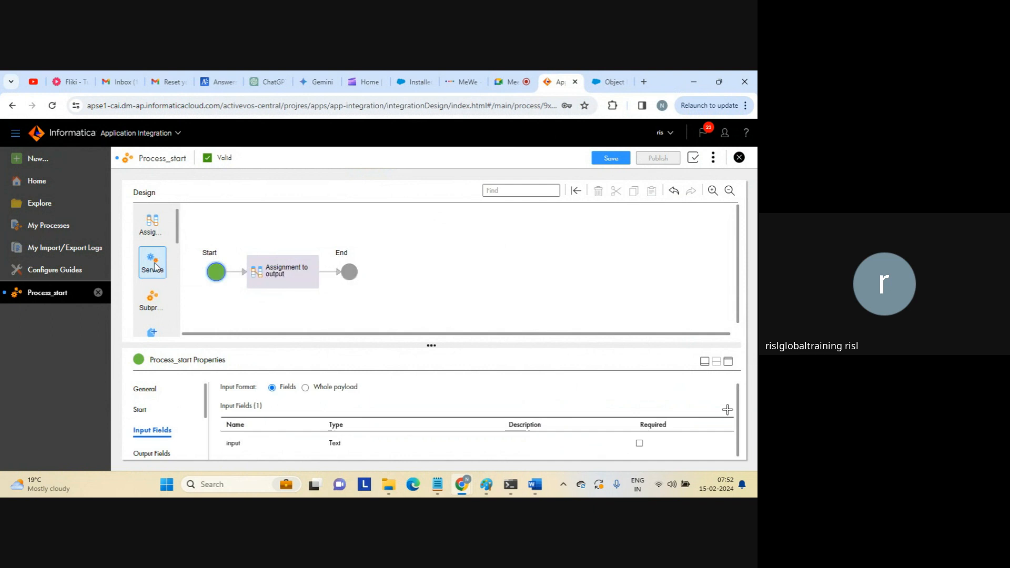
Insert a new service step between Start and Assignment to output.
drag(154, 266, 240, 273)
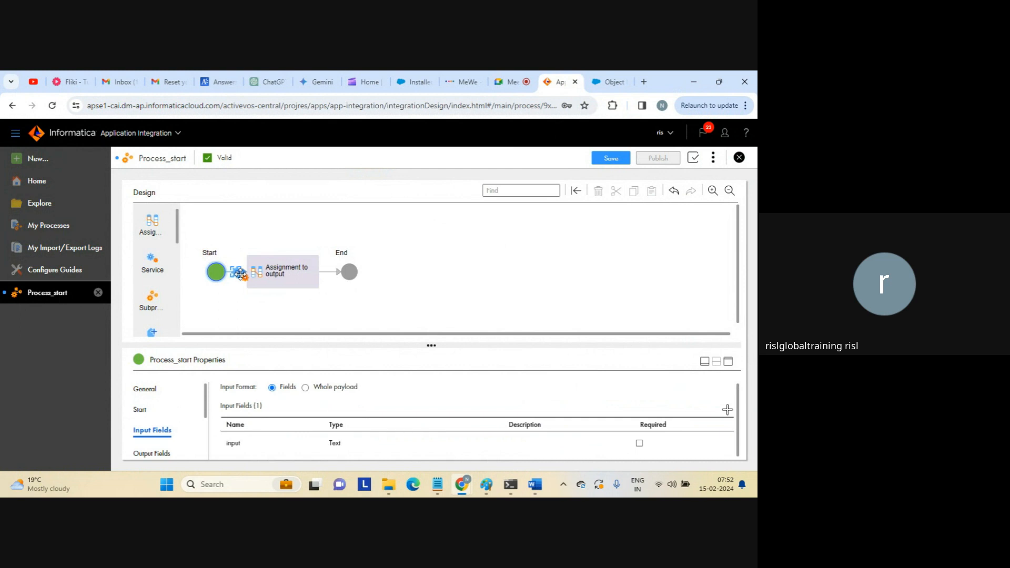
drag(240, 273, 240, 274)
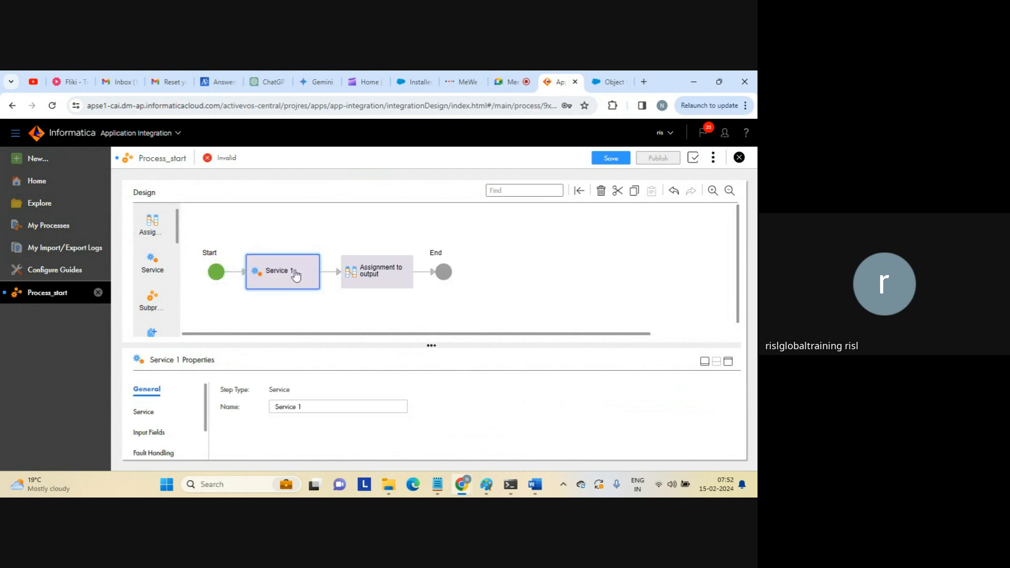
click(728, 361)
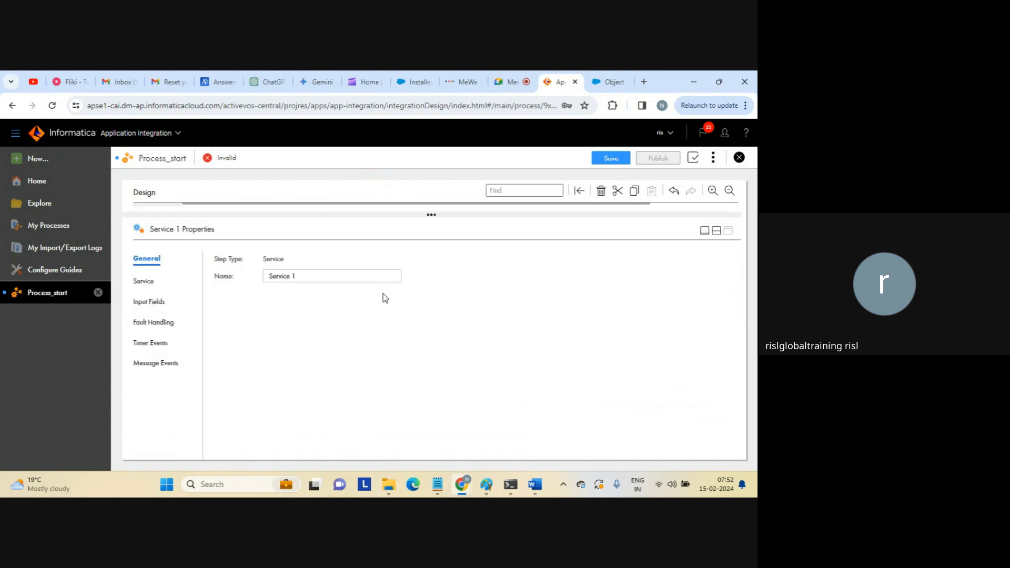
click(145, 283)
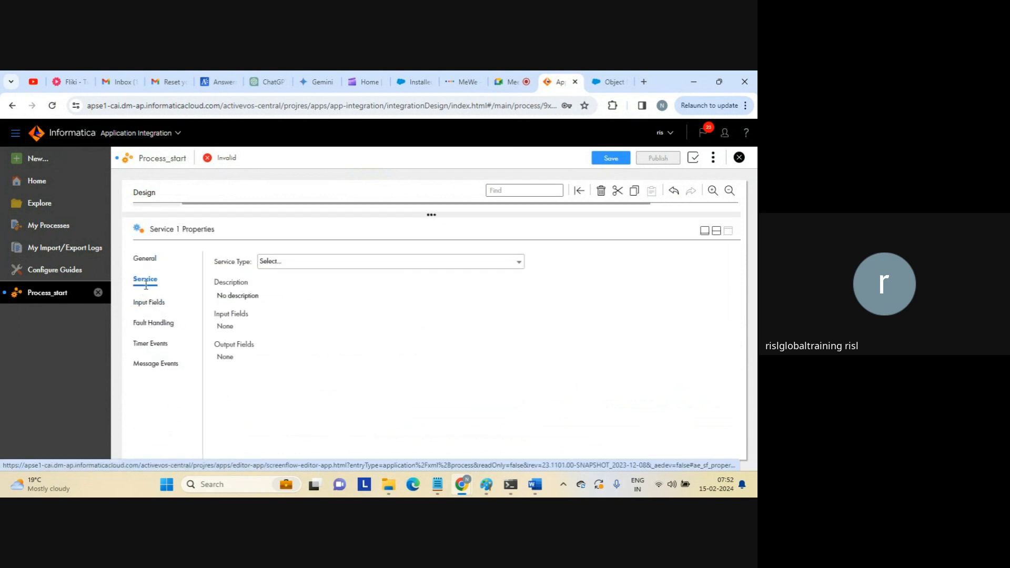
Make the service step a Connection call using AppConnection1 with action Email > Send Free-Form Email.
click(331, 266)
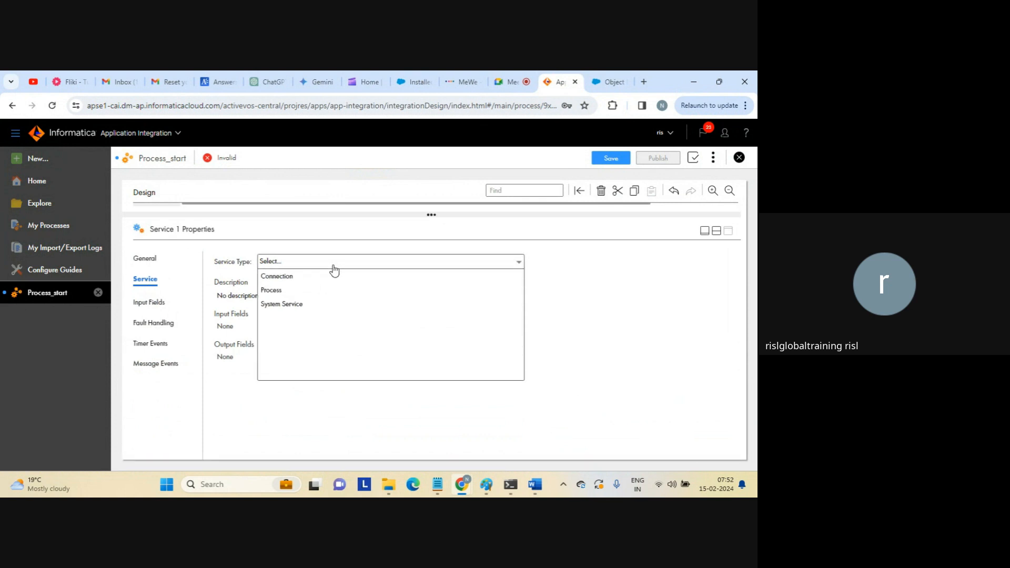
click(289, 277)
click(282, 287)
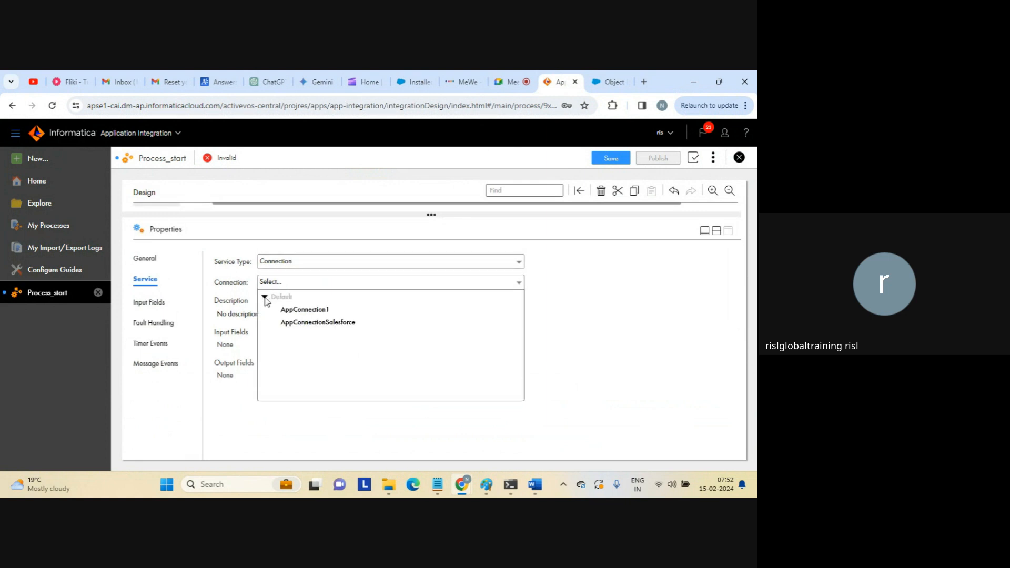
click(305, 310)
click(330, 303)
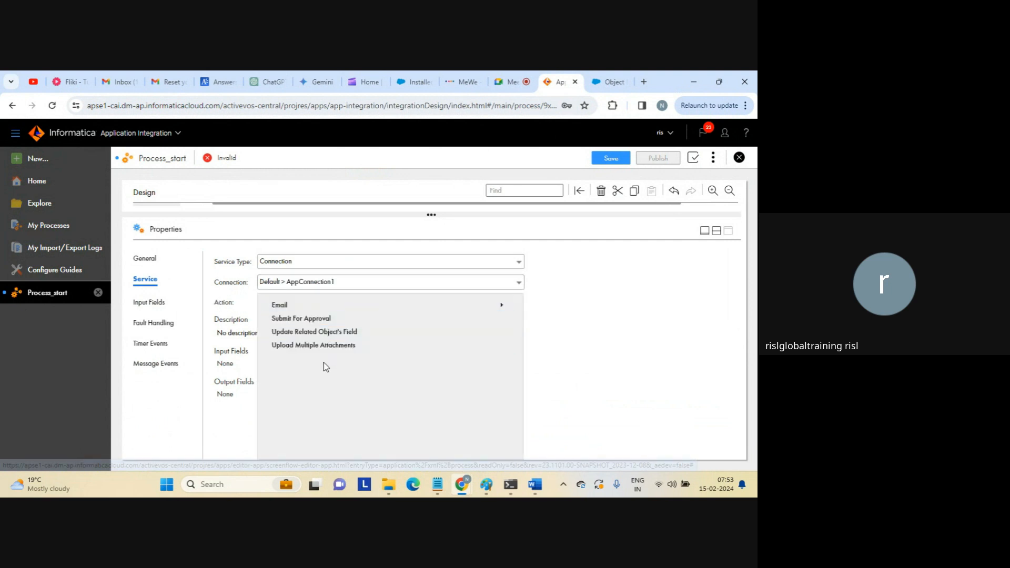
click(392, 309)
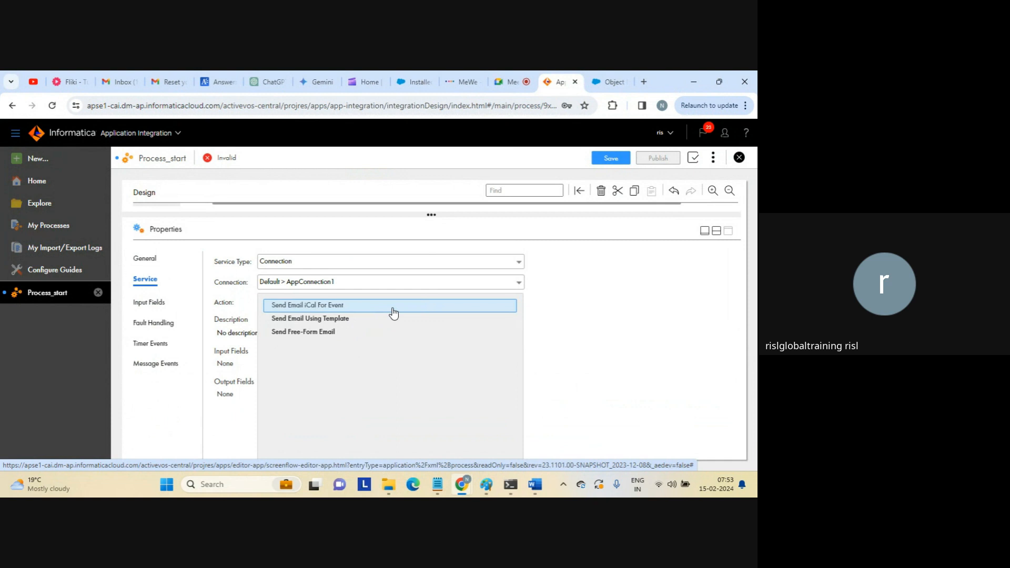
click(312, 333)
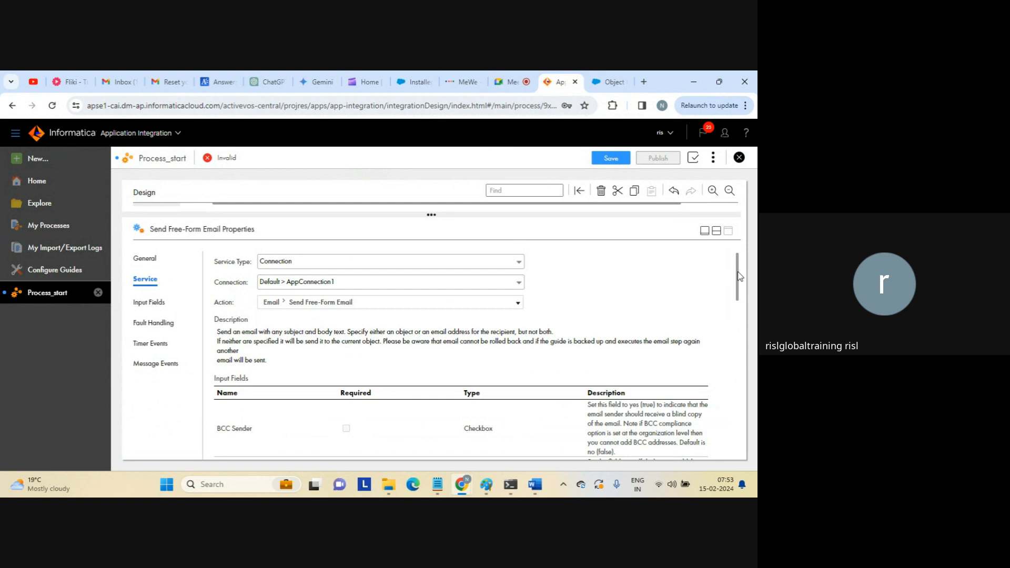
drag(739, 276, 724, 339)
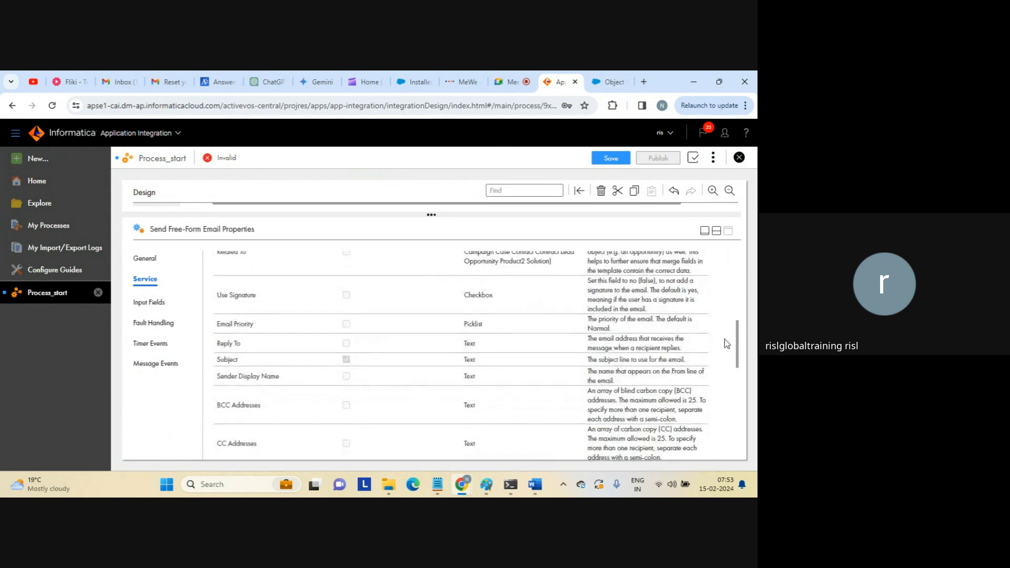
scroll(463, 279, up, 10)
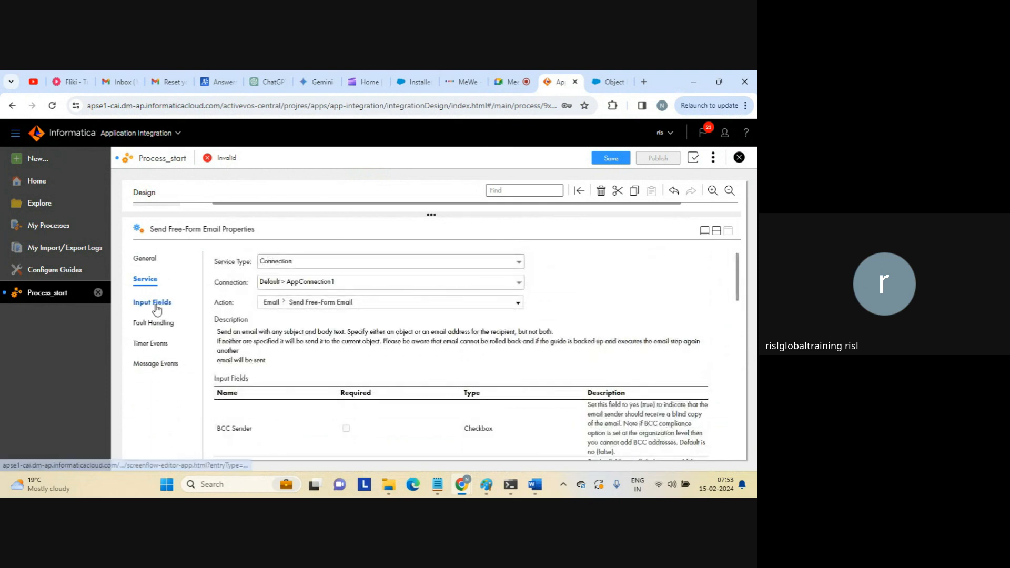
Set the email Subject to 'test mail from iics' and Body to 'sending an email from iics to check the messaging'.
click(141, 300)
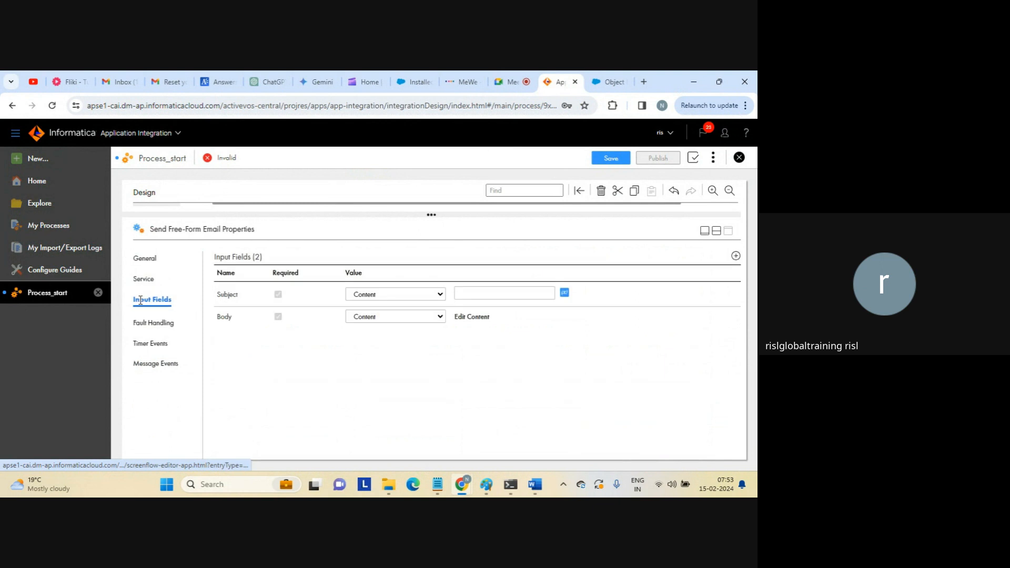
click(505, 291)
text(test)
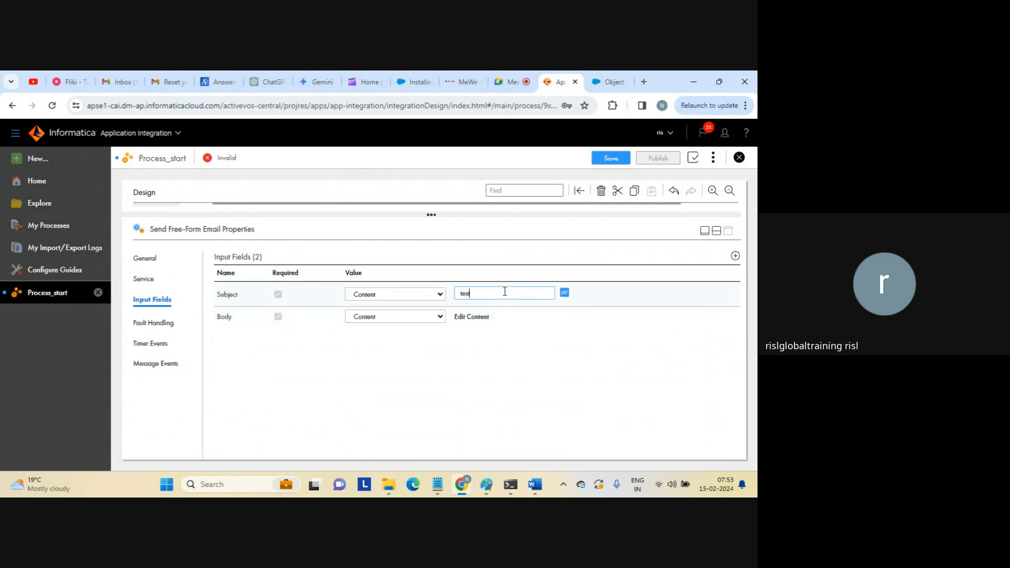
text( mail from iics)
click(472, 318)
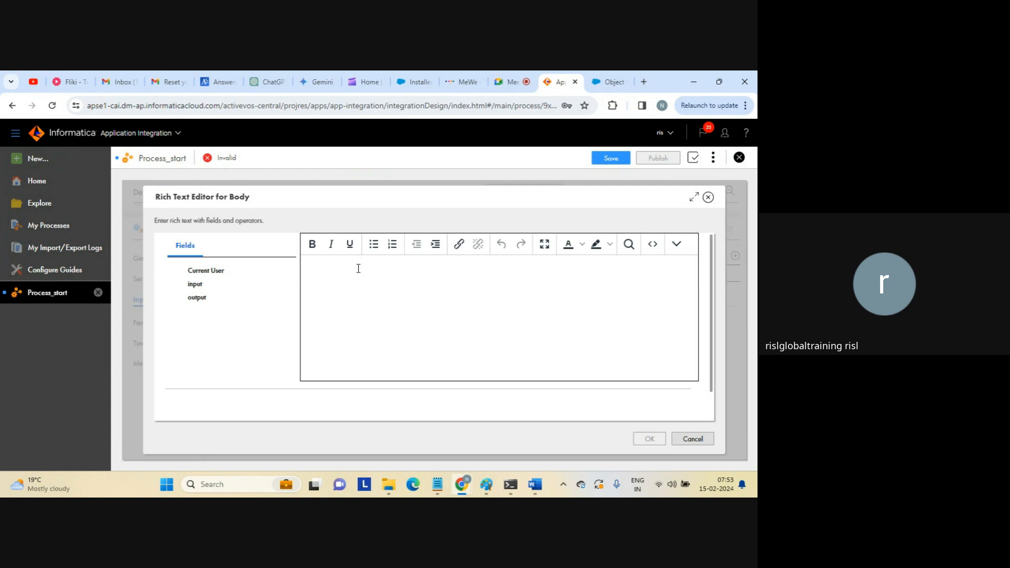
text(send)
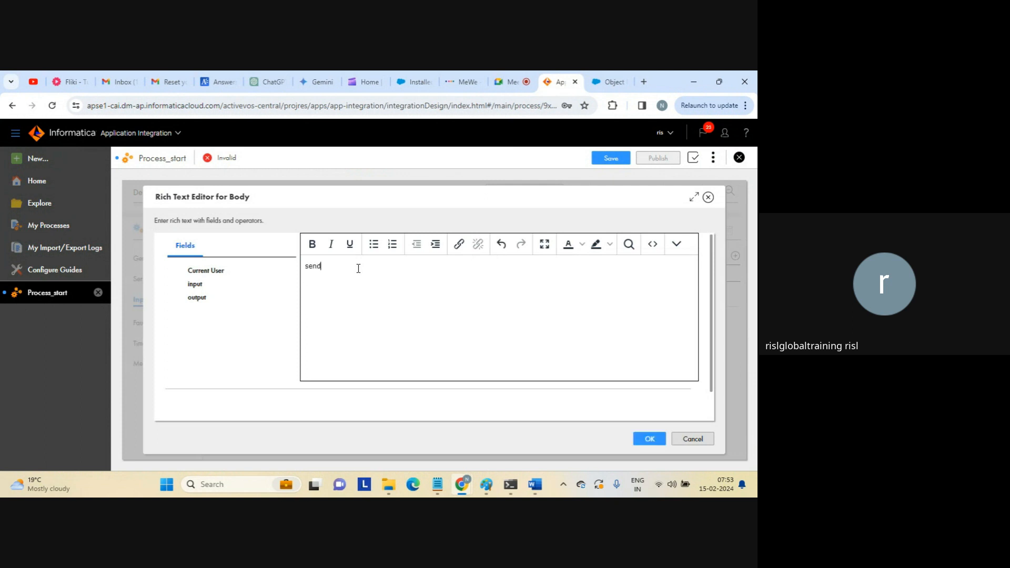
text(ing an email from iics to check the messaging)
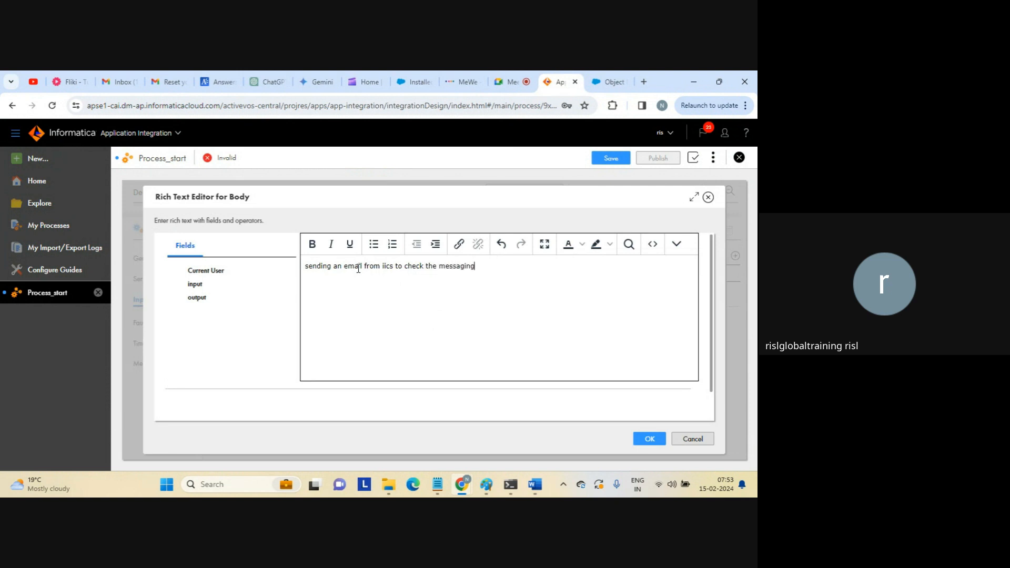
click(644, 438)
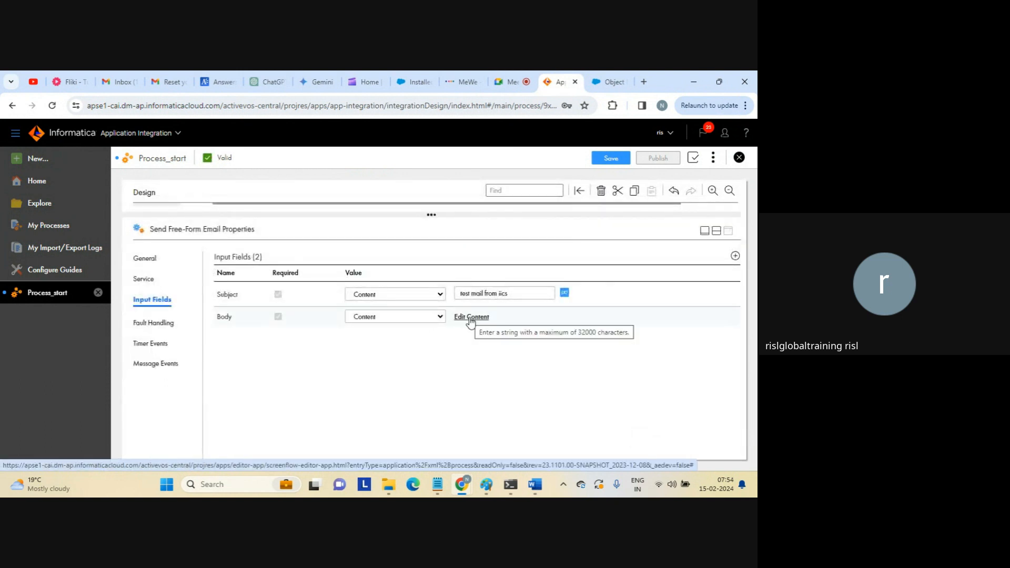
click(441, 318)
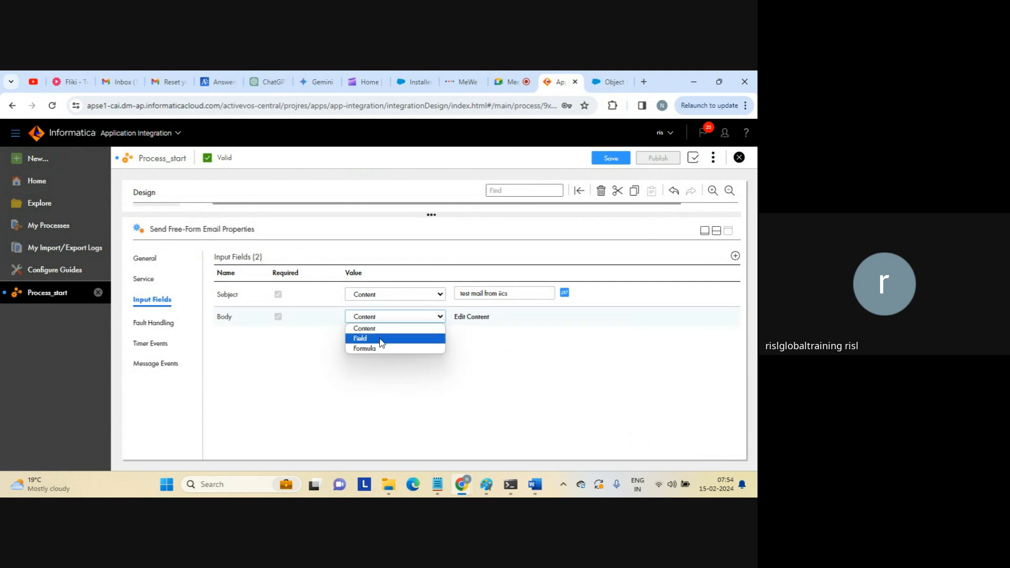
click(399, 370)
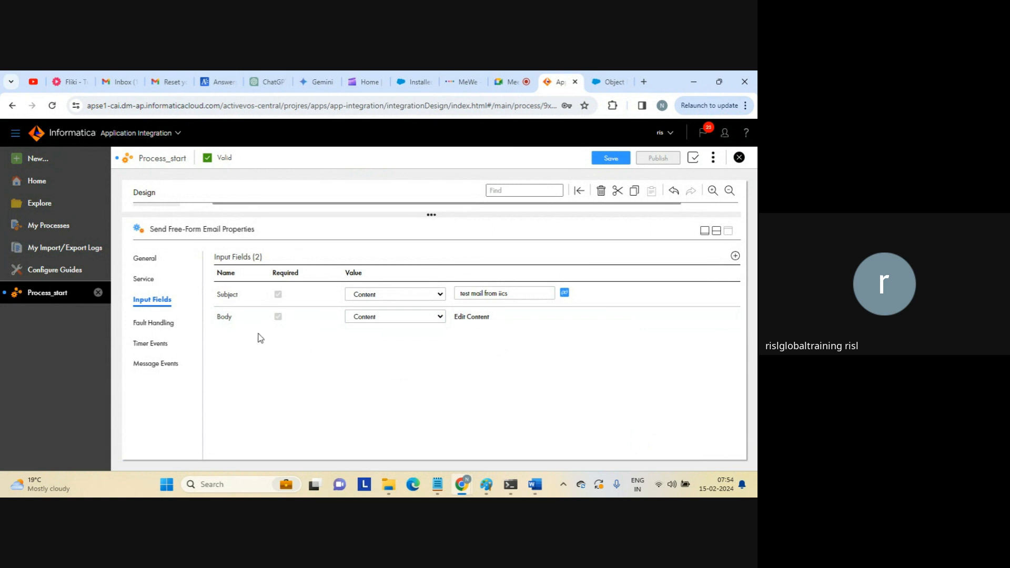
Add a Recipient Address input holding the recipient's e-mail address as plain content.
click(735, 257)
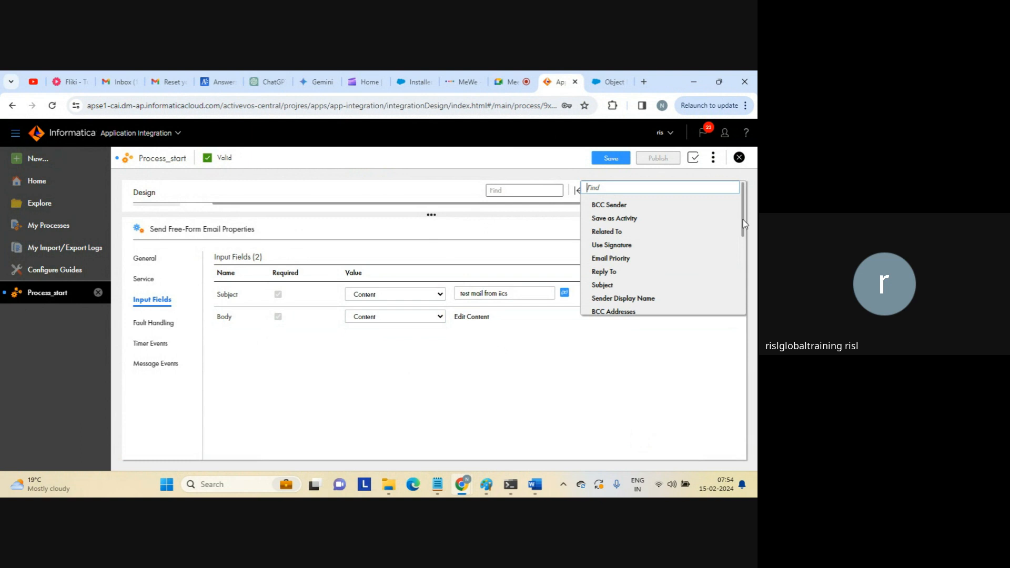
drag(742, 219, 731, 287)
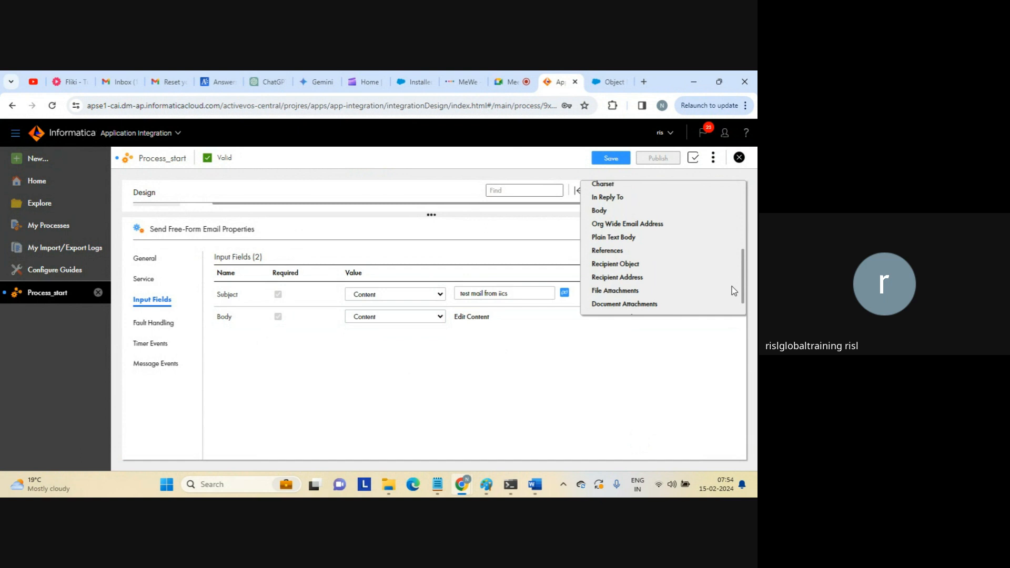
click(619, 278)
click(504, 338)
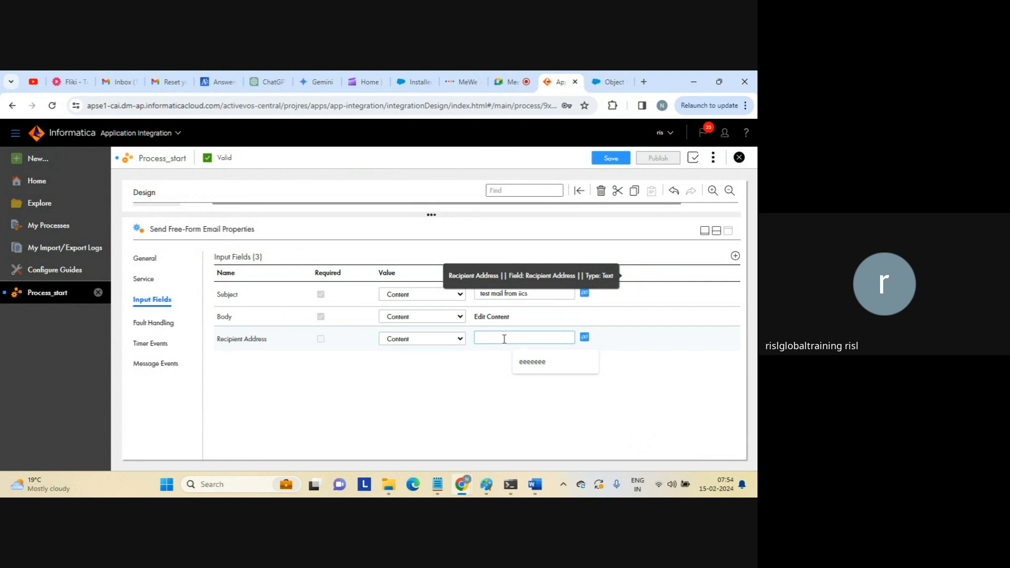
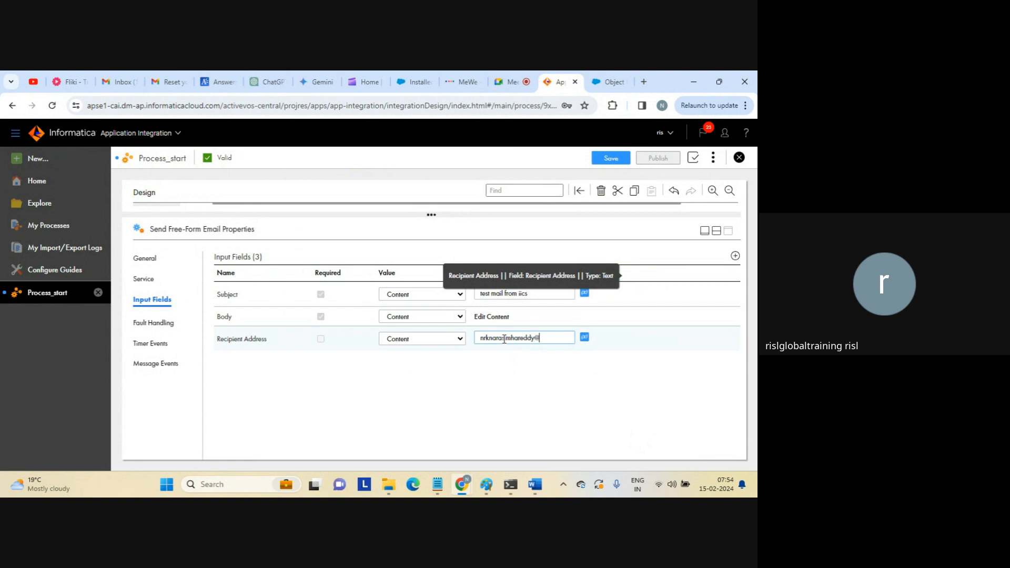
click(455, 342)
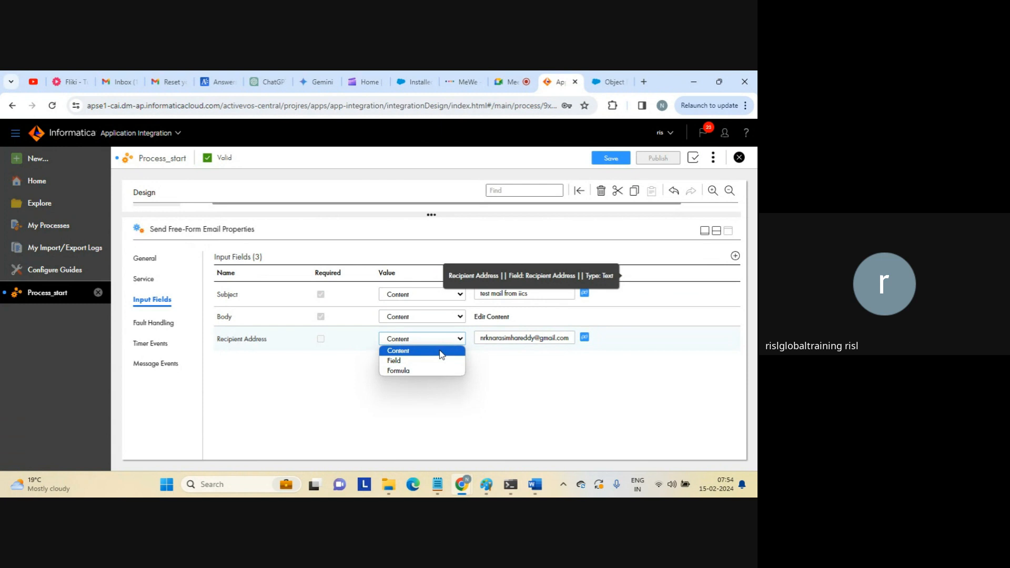
click(441, 351)
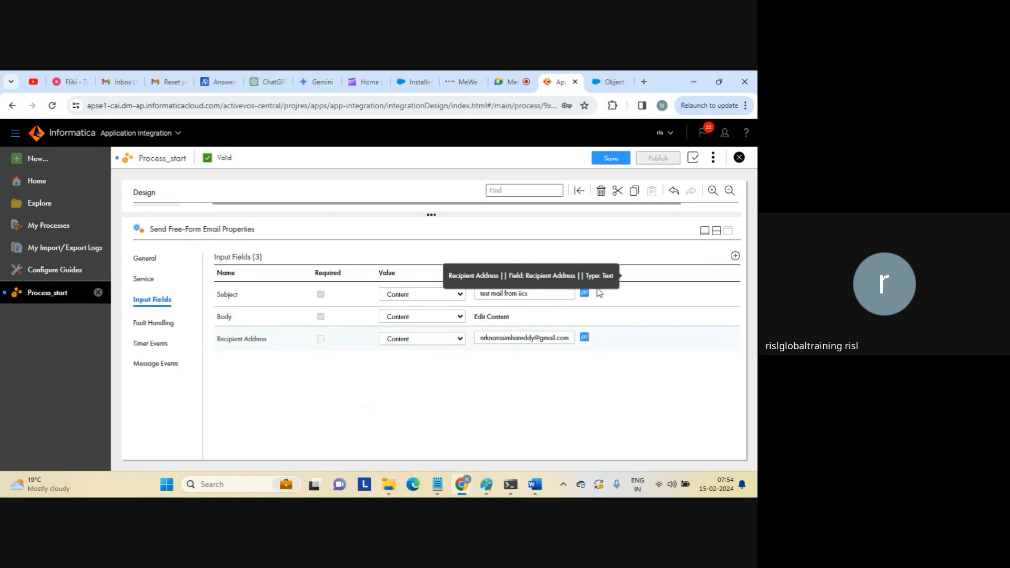
click(716, 231)
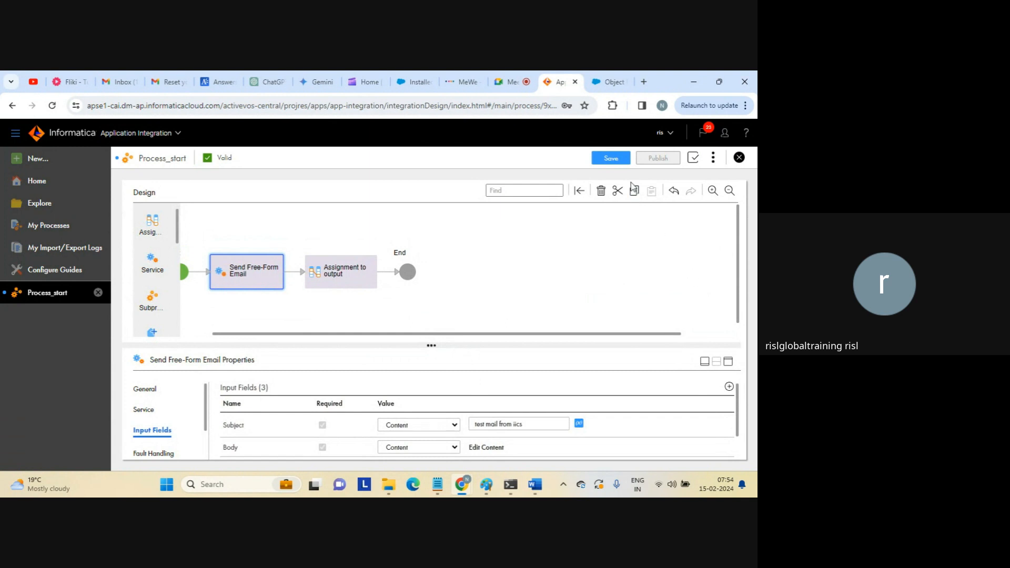
Save and publish Process_start, then copy its Service URL from Properties Detail.
click(611, 159)
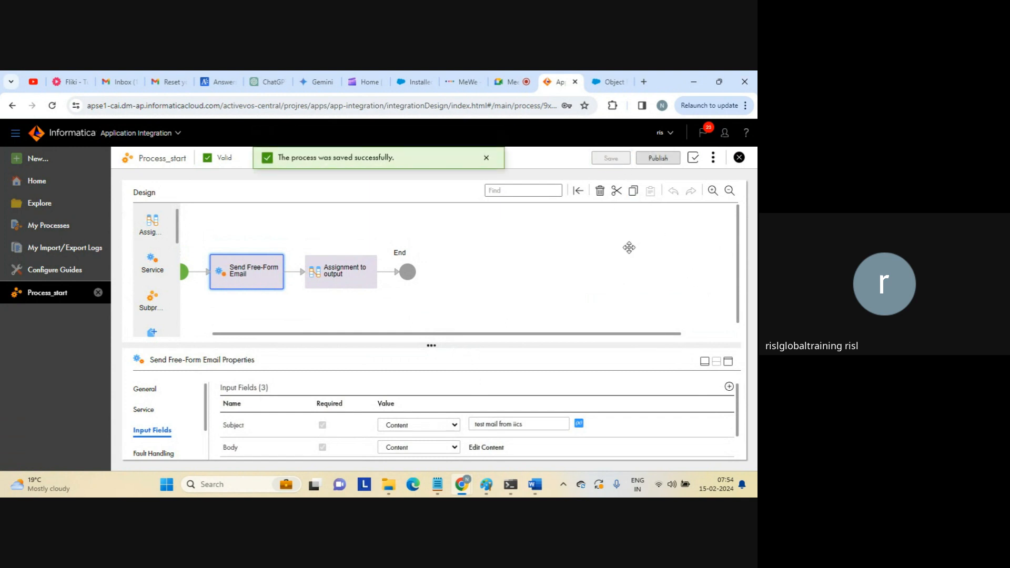
click(656, 162)
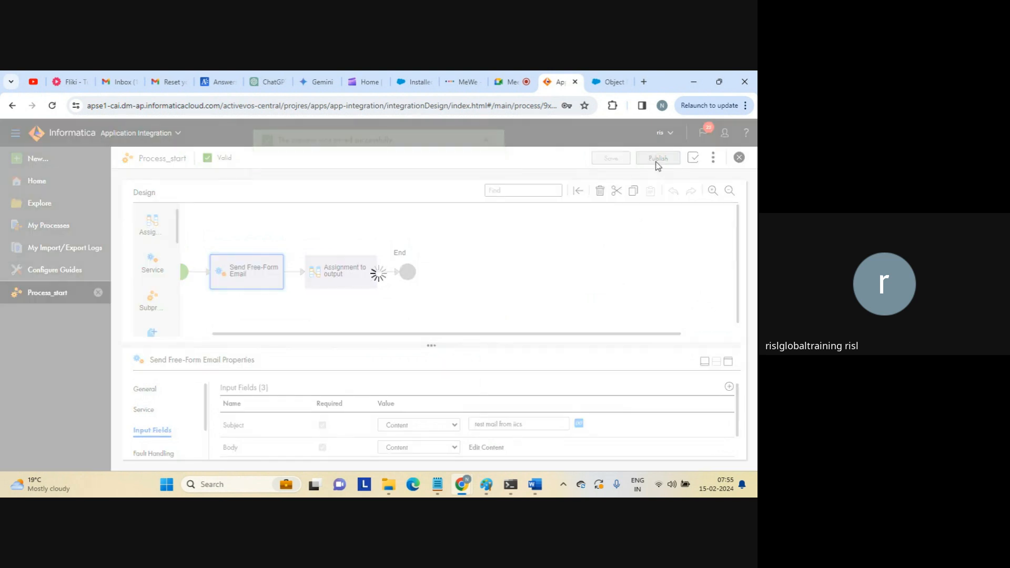
click(713, 161)
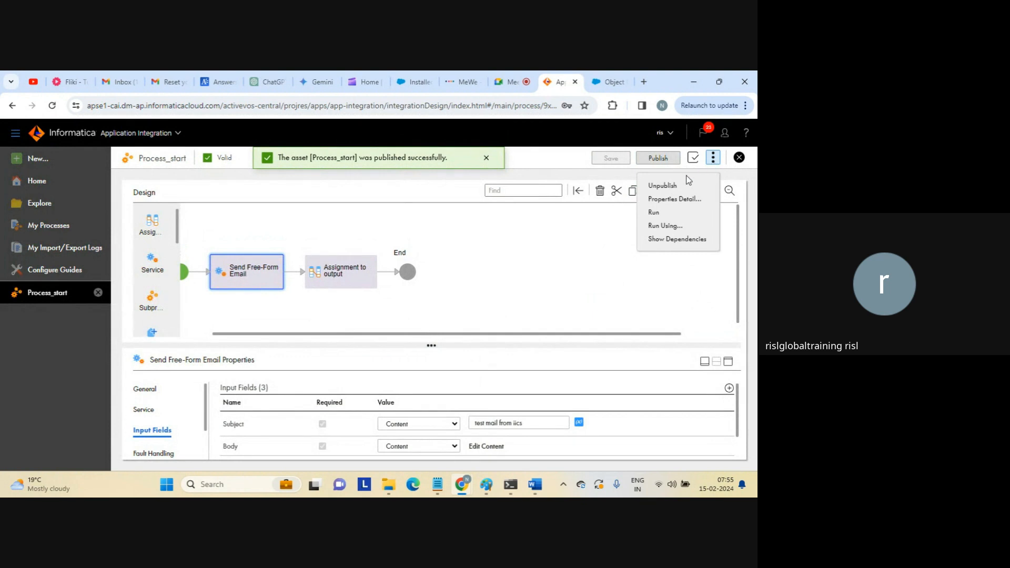
click(664, 202)
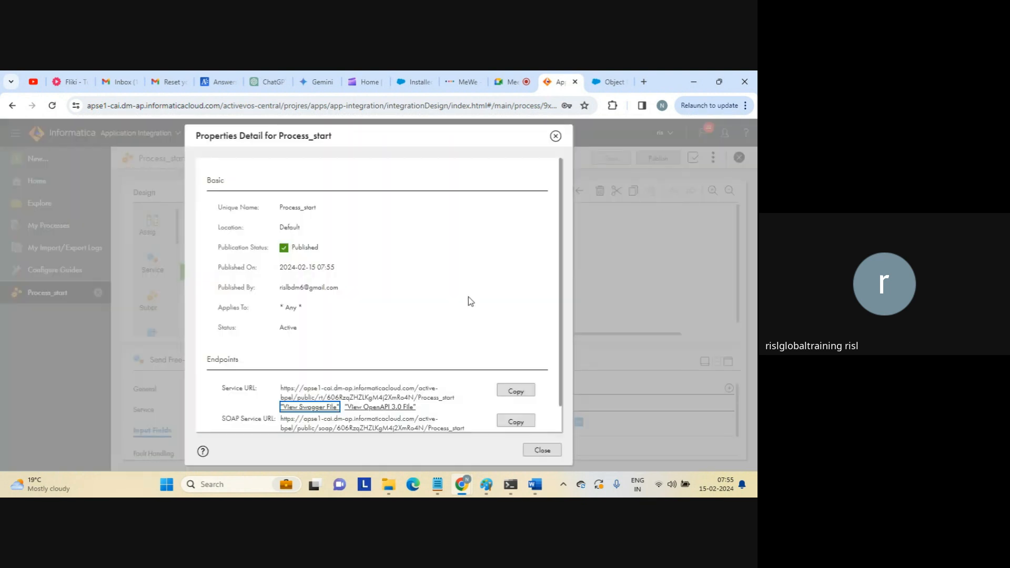
click(521, 391)
Run Process_start by loading its copied service URL in a new tab, then return to Gmail.
click(644, 83)
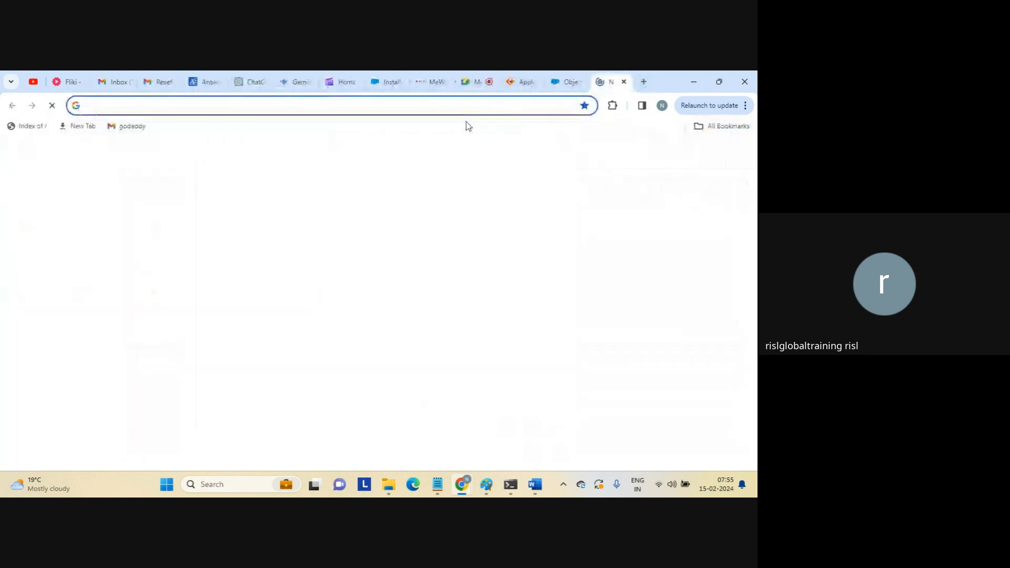
key(ctrl+v)
key(Return)
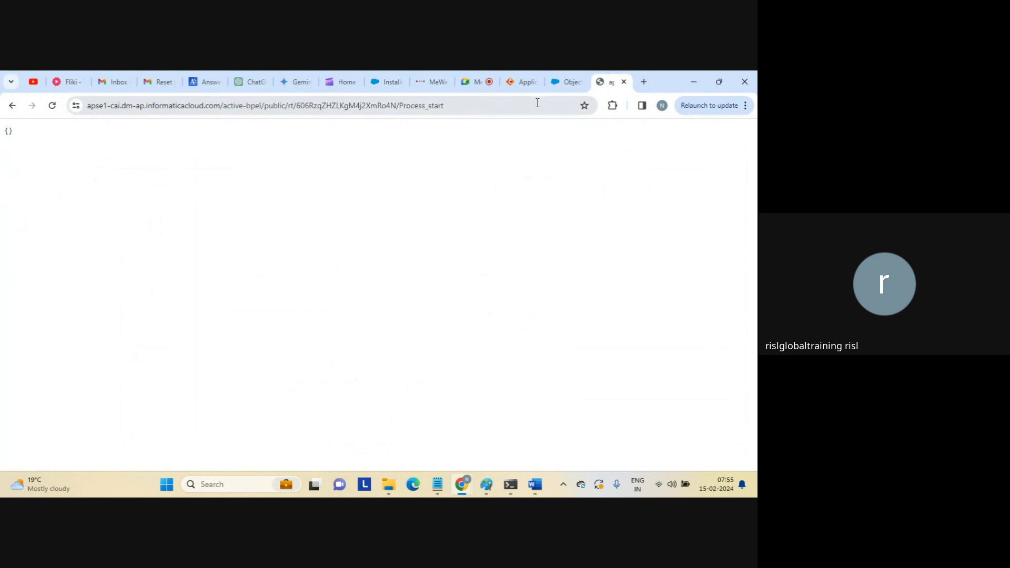
click(108, 83)
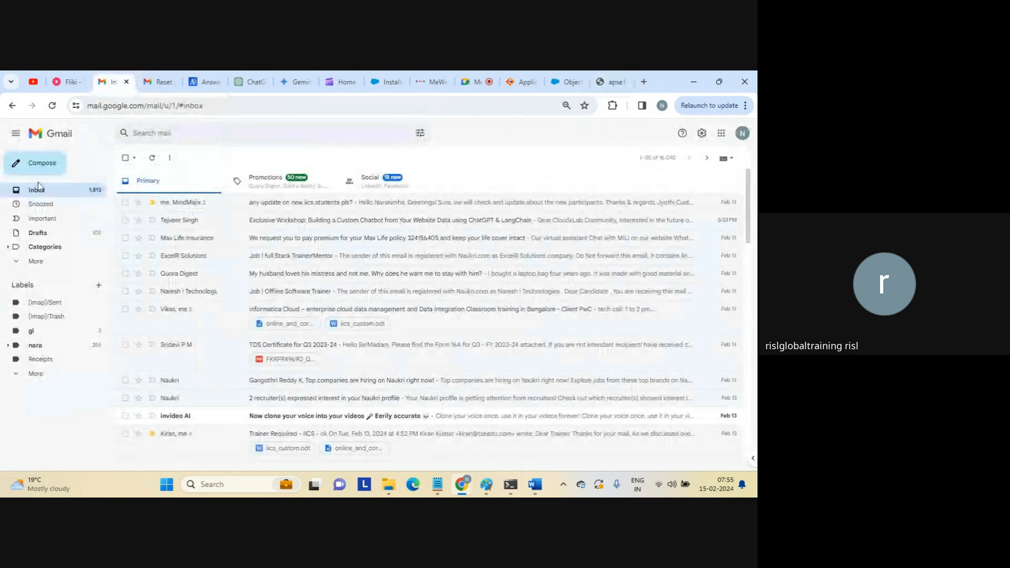
Open the 'test mail from iics' message and highlight its subject and body text.
click(17, 263)
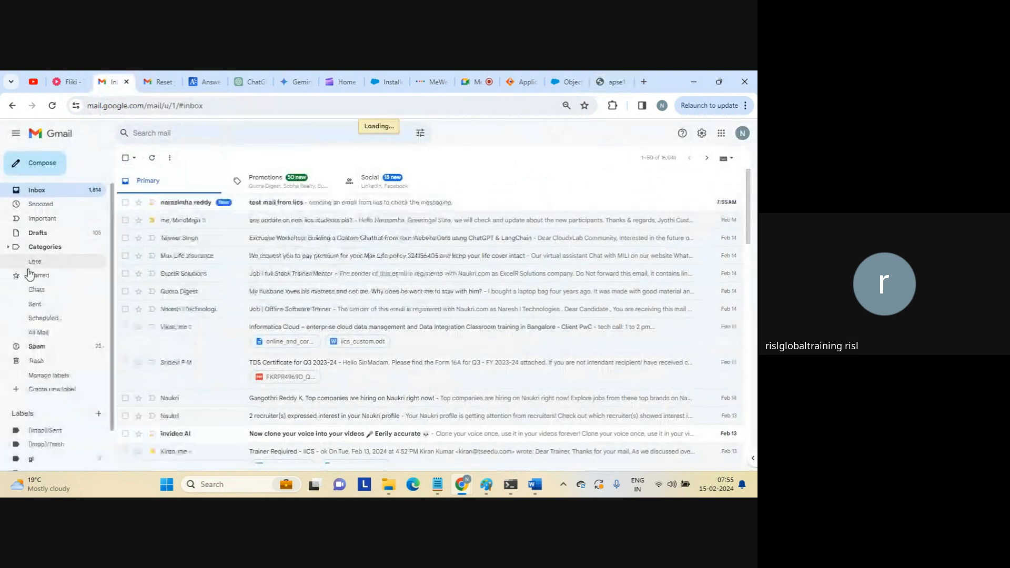
click(277, 202)
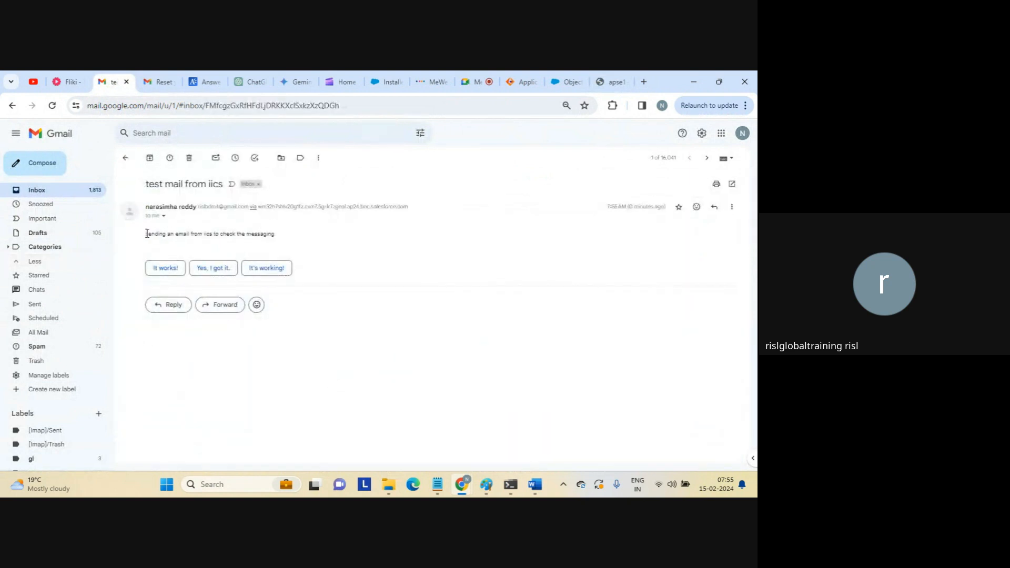
double_click(173, 183)
triple_click(172, 183)
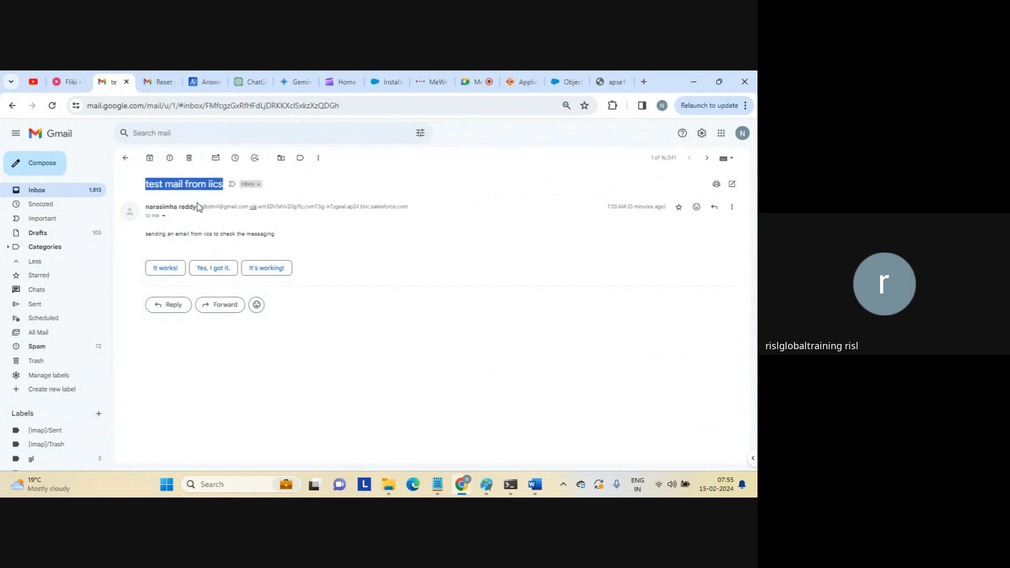
drag(158, 233, 293, 239)
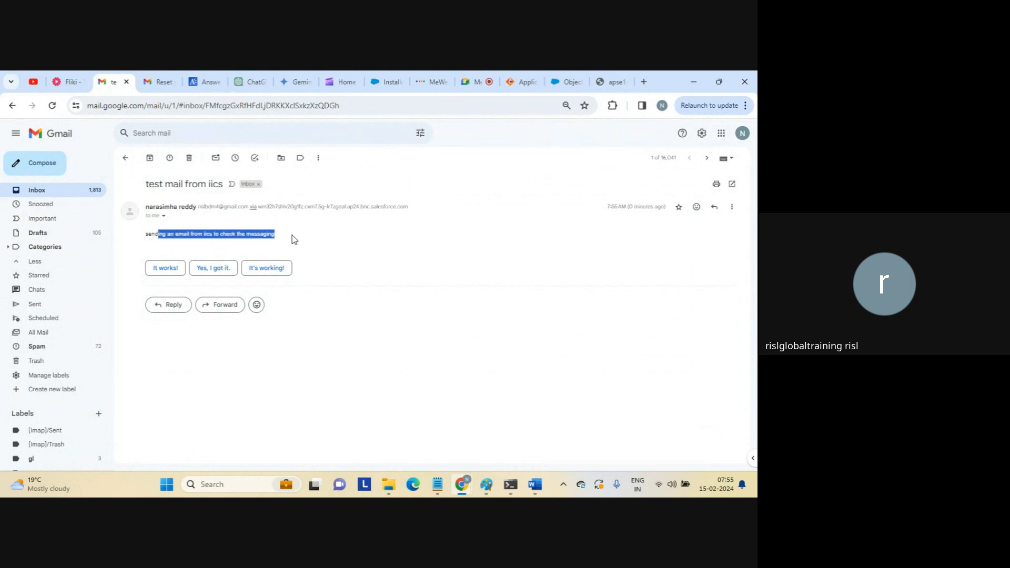
click(294, 240)
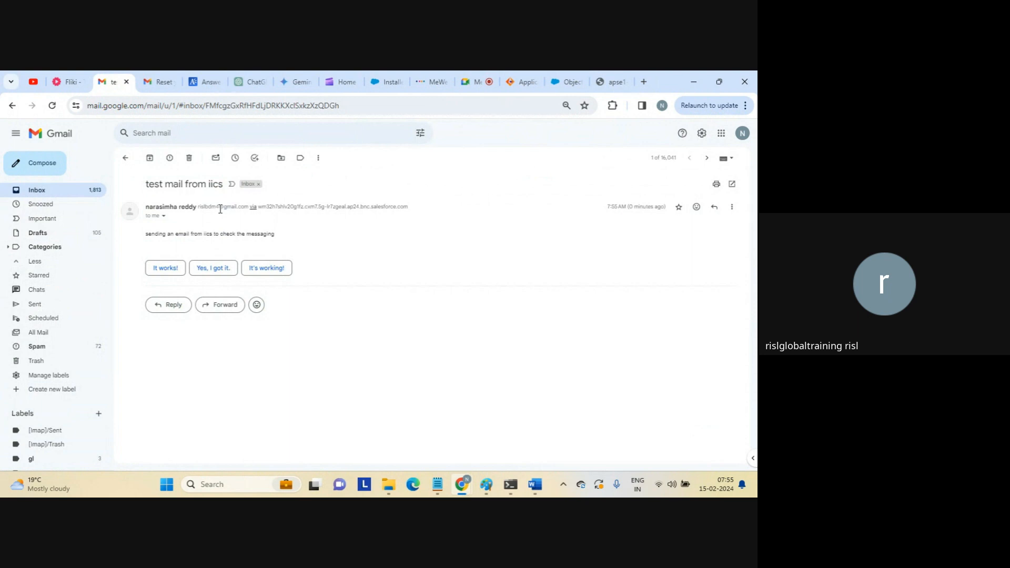
Inspect the message's sender, relay server and recipient delivery details.
drag(262, 207, 424, 214)
click(360, 236)
click(164, 216)
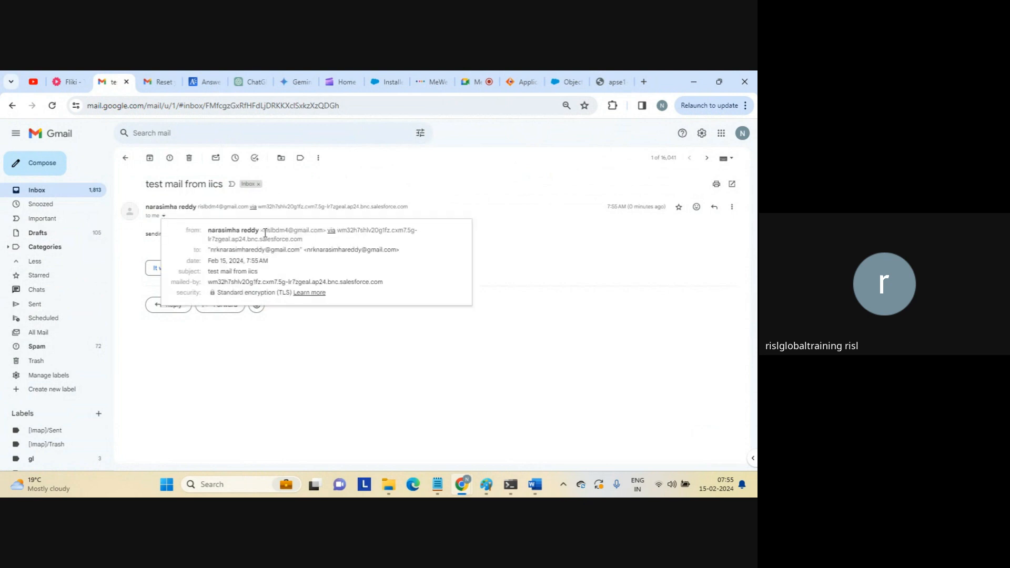
drag(265, 232, 323, 240)
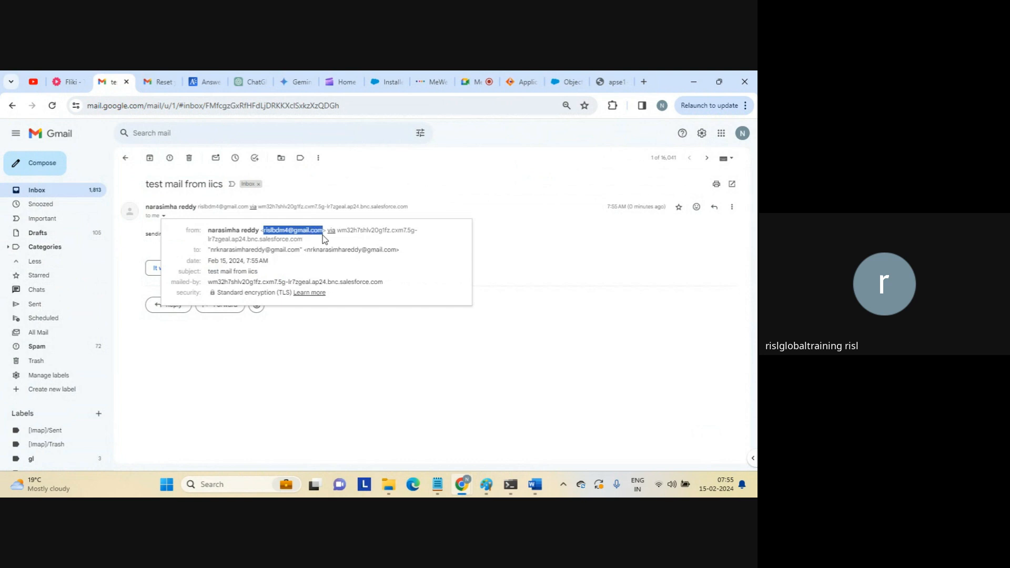
drag(323, 240, 373, 240)
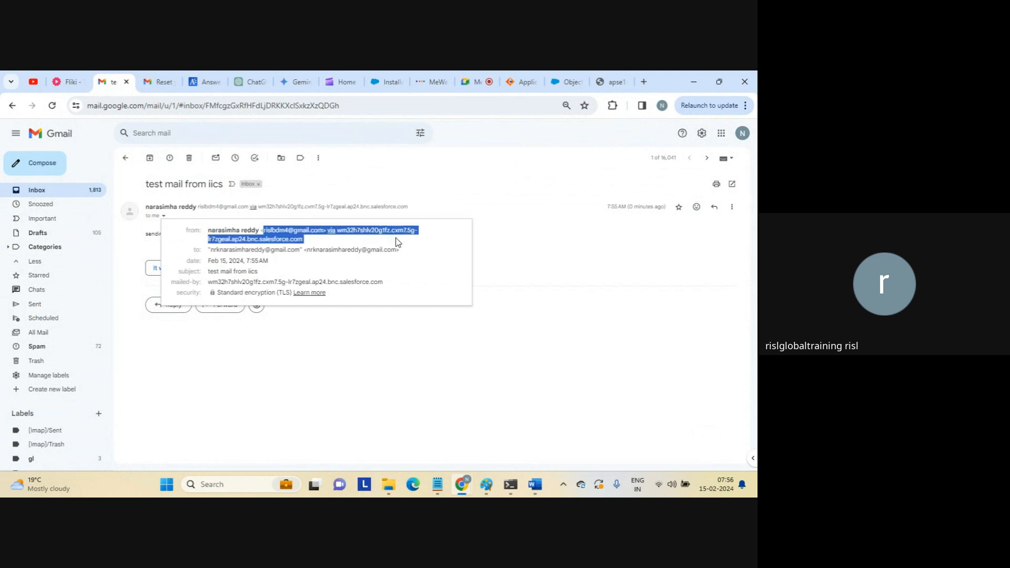
drag(396, 238, 531, 284)
click(532, 284)
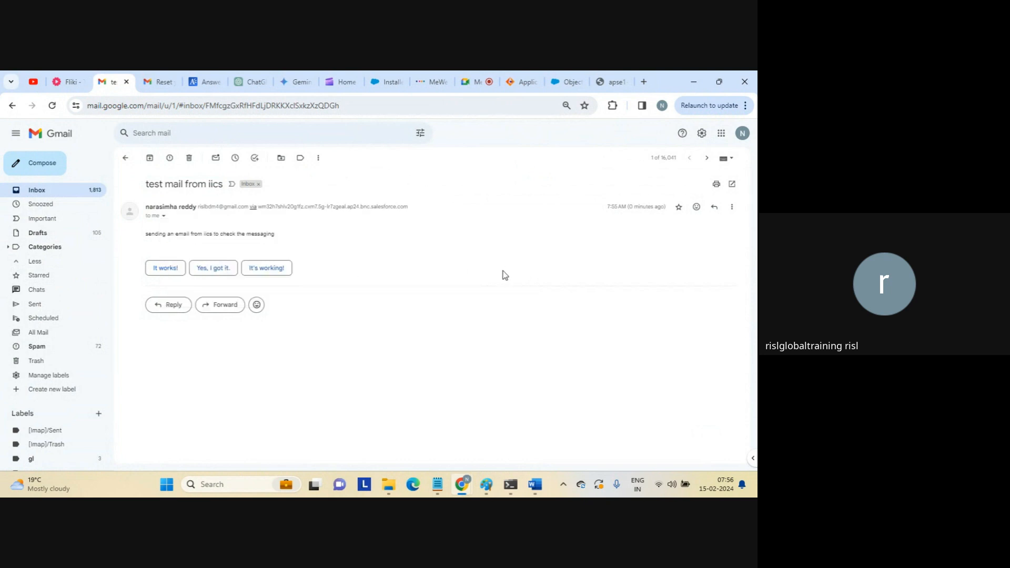
Back in Informatica, close the Properties Detail dialog and reselect the Send Free-Form Email step.
click(523, 83)
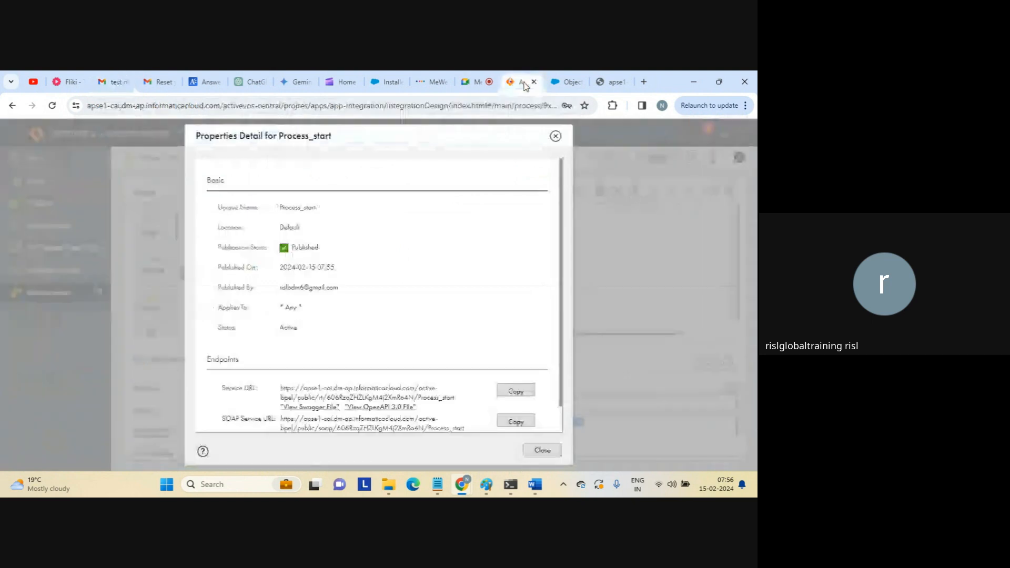
click(542, 450)
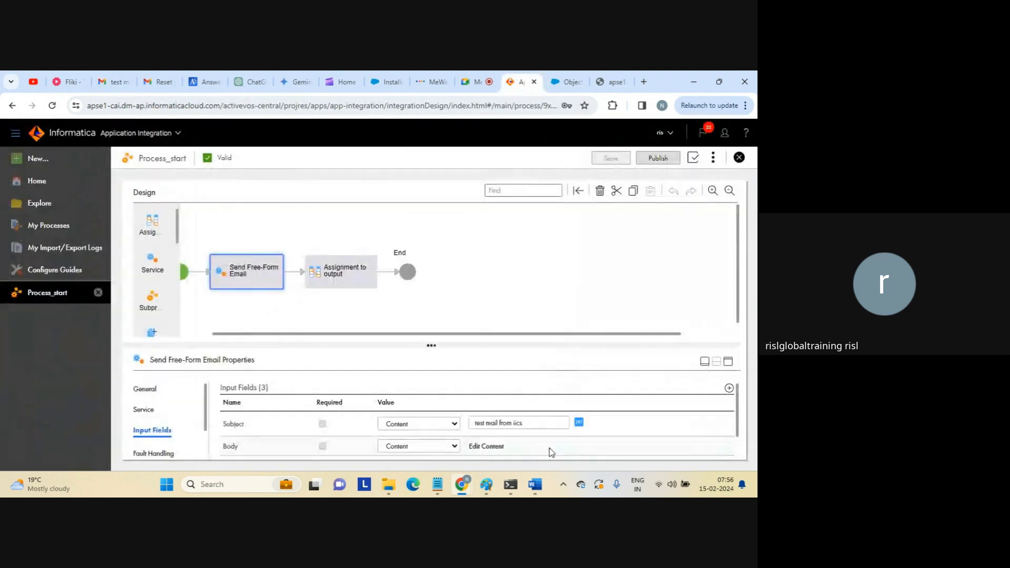
click(360, 279)
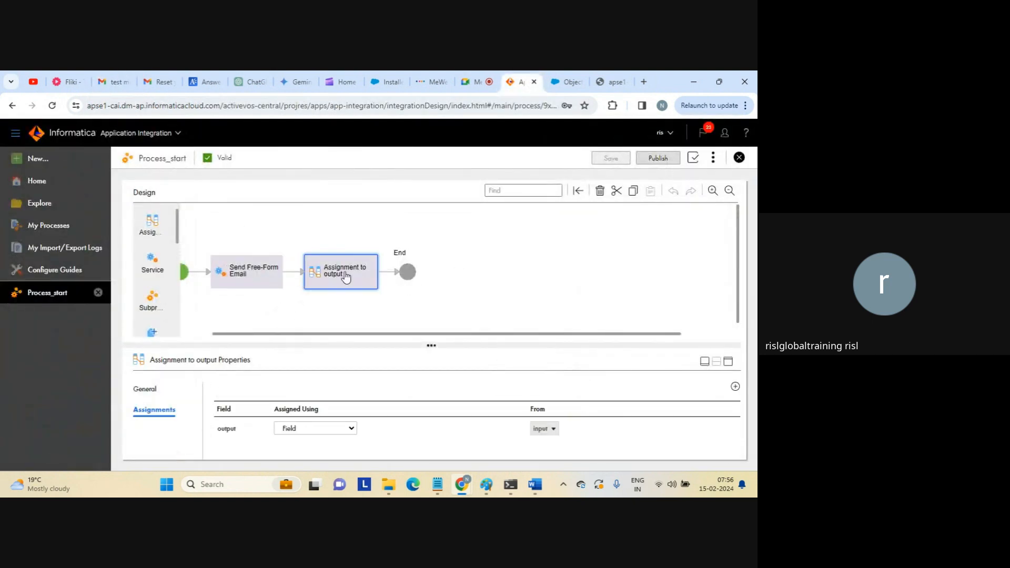
click(278, 273)
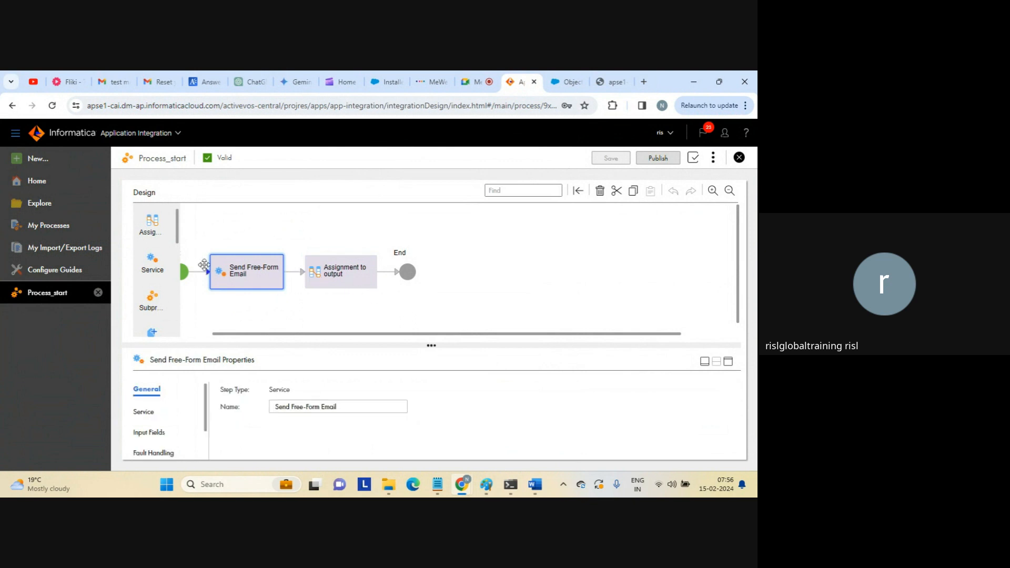
Drop a Create step onto the connector before Send Free-Form Email.
drag(151, 271, 160, 244)
drag(178, 236, 178, 257)
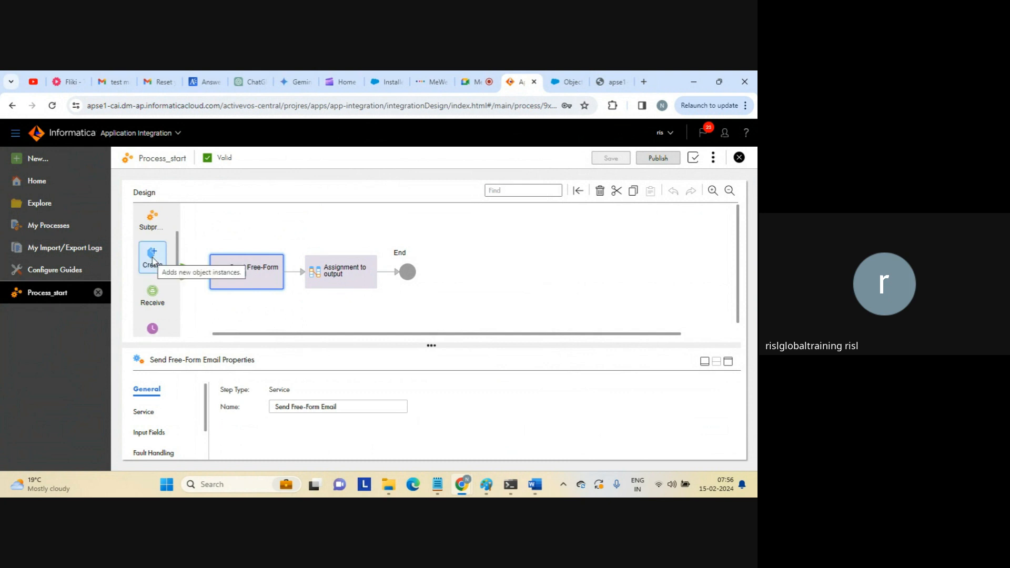
drag(153, 261, 200, 272)
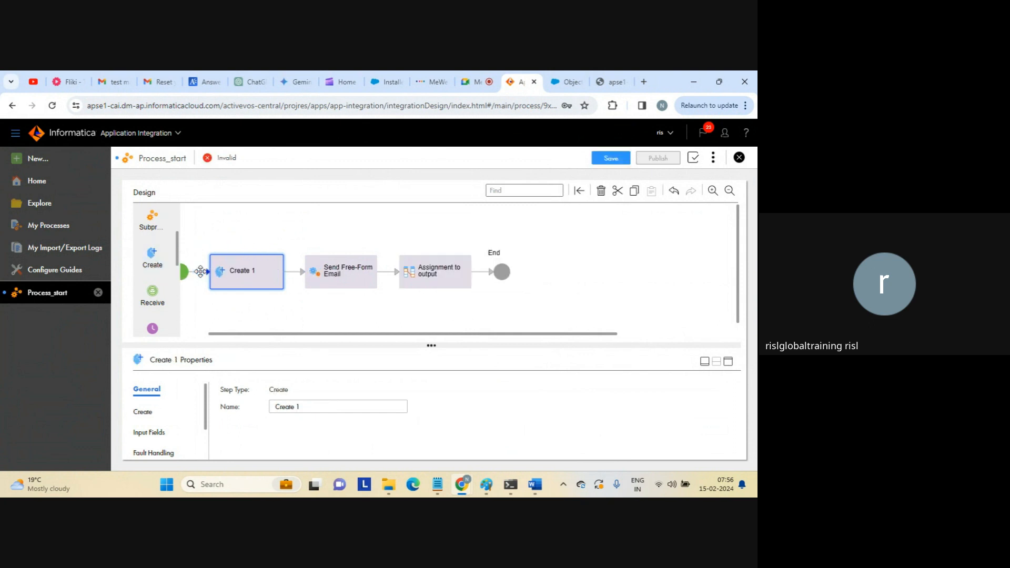
Configure the Create step with connection AppConnectionSalesforce and object Account.
click(728, 362)
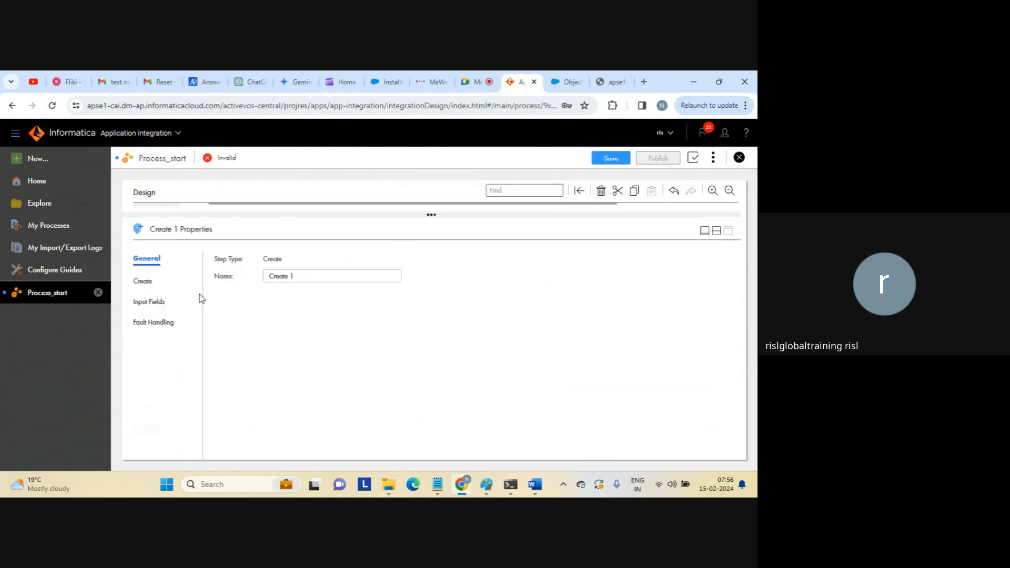
click(145, 279)
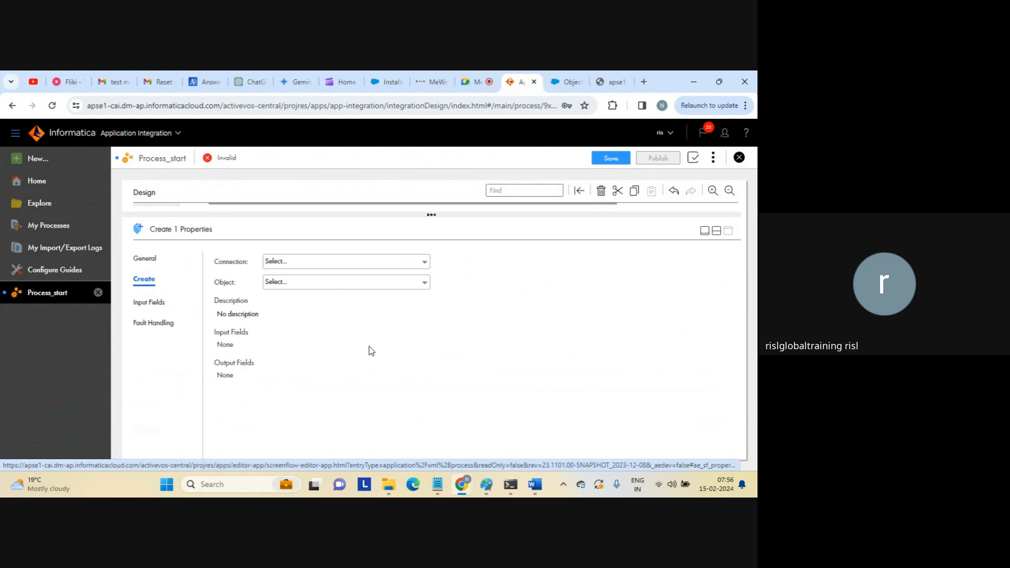
click(347, 262)
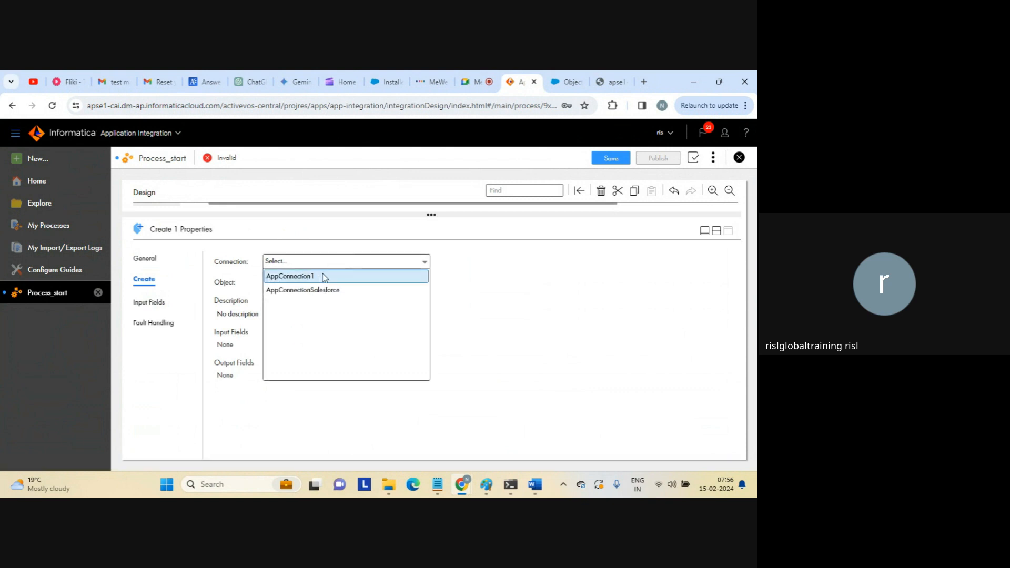
click(309, 290)
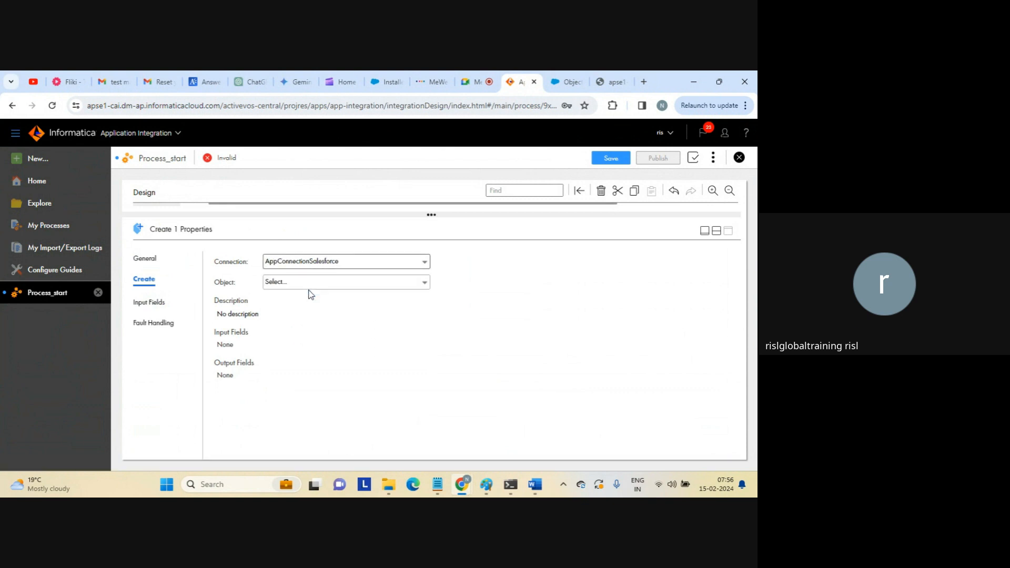
click(303, 285)
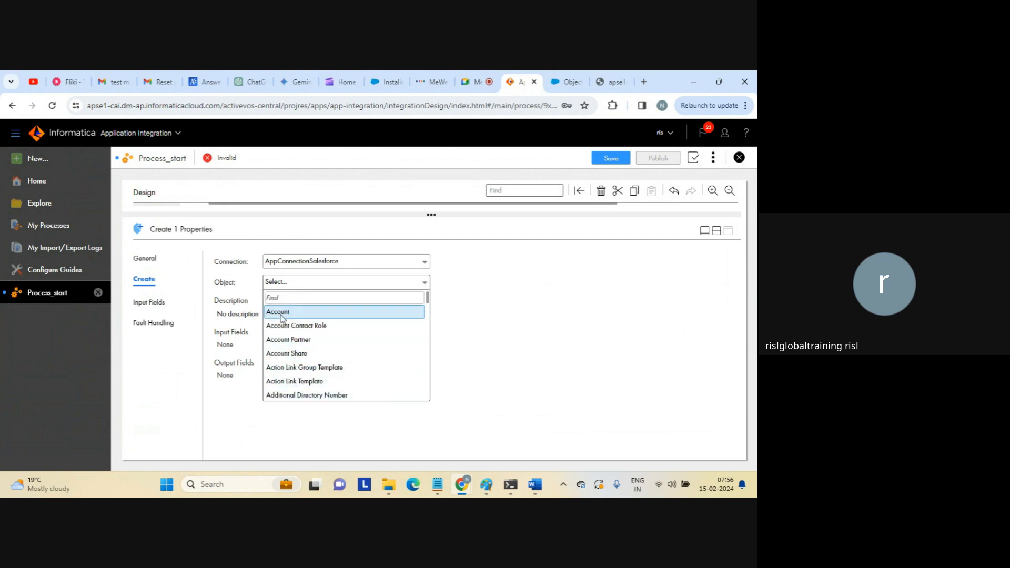
click(282, 315)
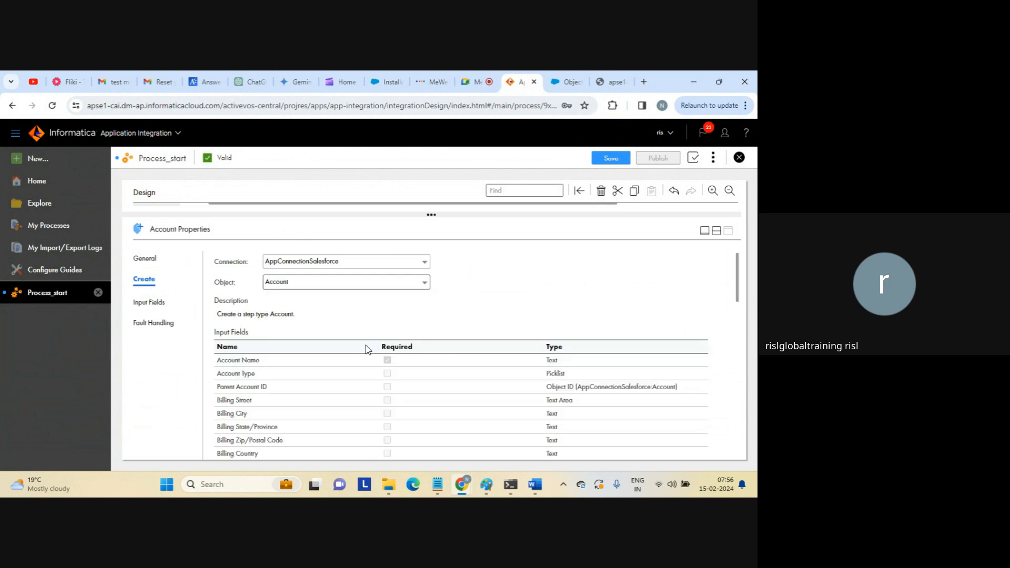
Set the Account step's Account Name to 'TEST IICS NAME' and save Process_start.
click(152, 301)
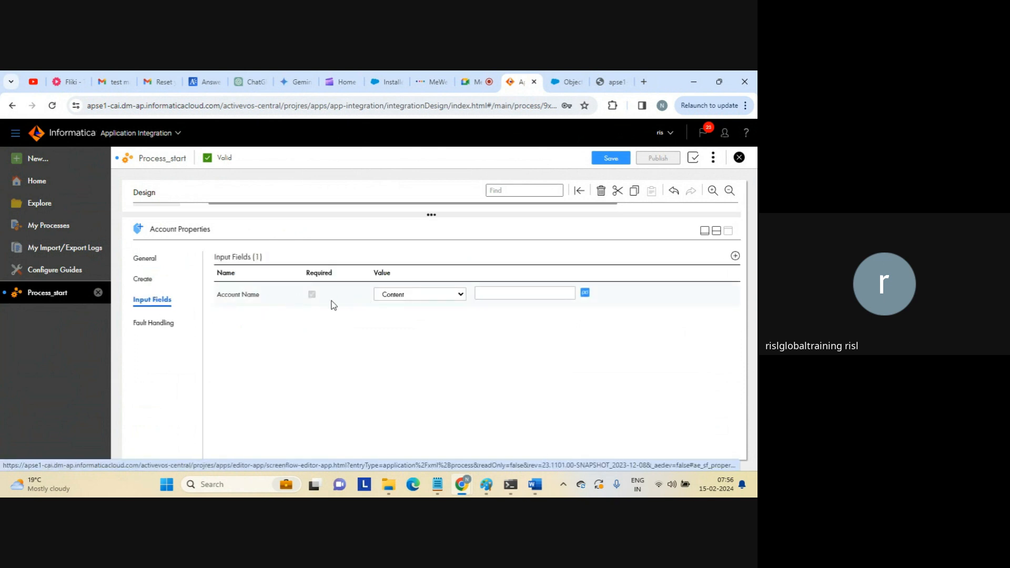
click(735, 256)
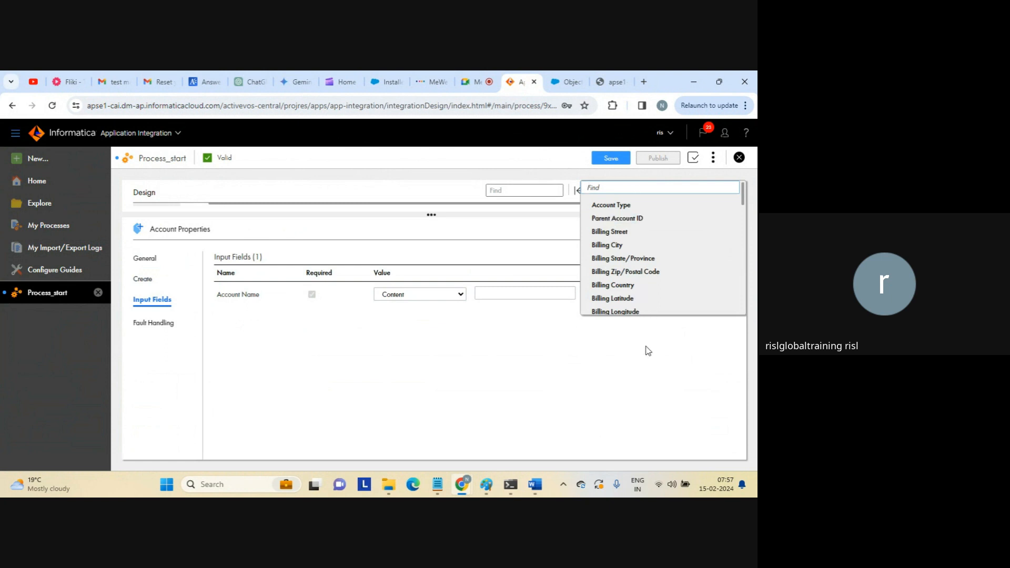
click(648, 350)
click(511, 291)
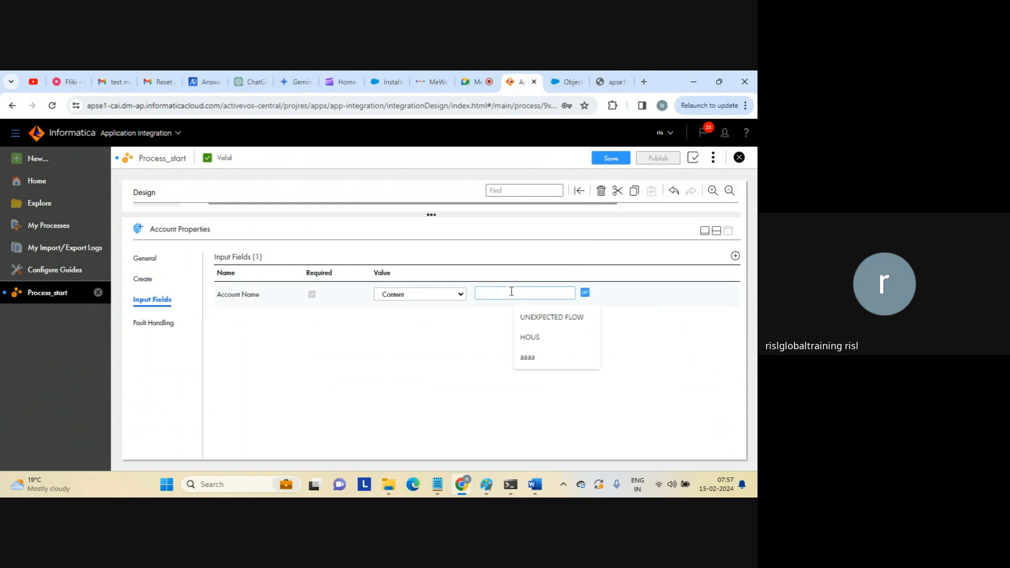
key(Caps_Lock)
text(TEST I)
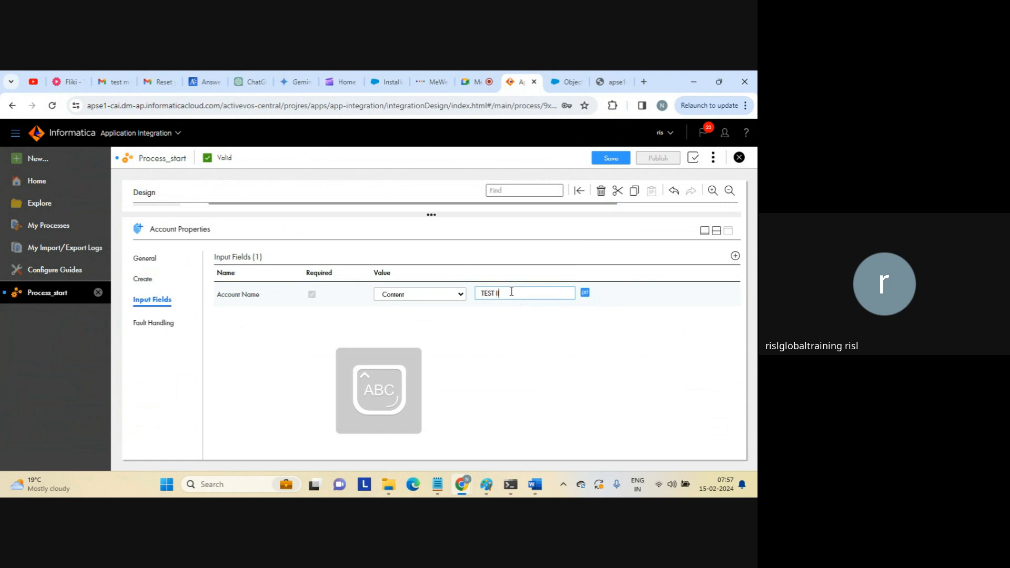
text(ICS N)
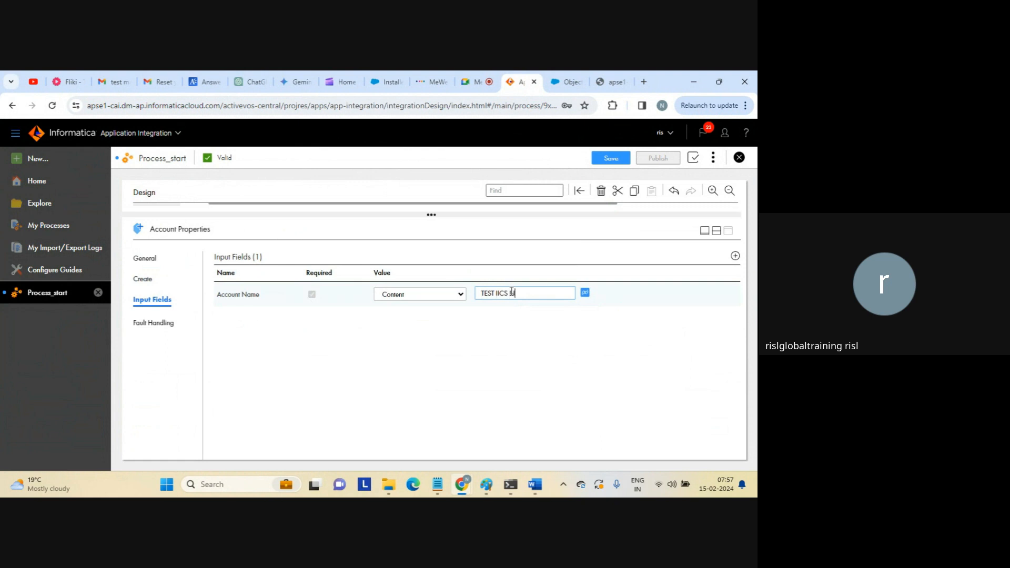
text(AME)
key(Caps_Lock)
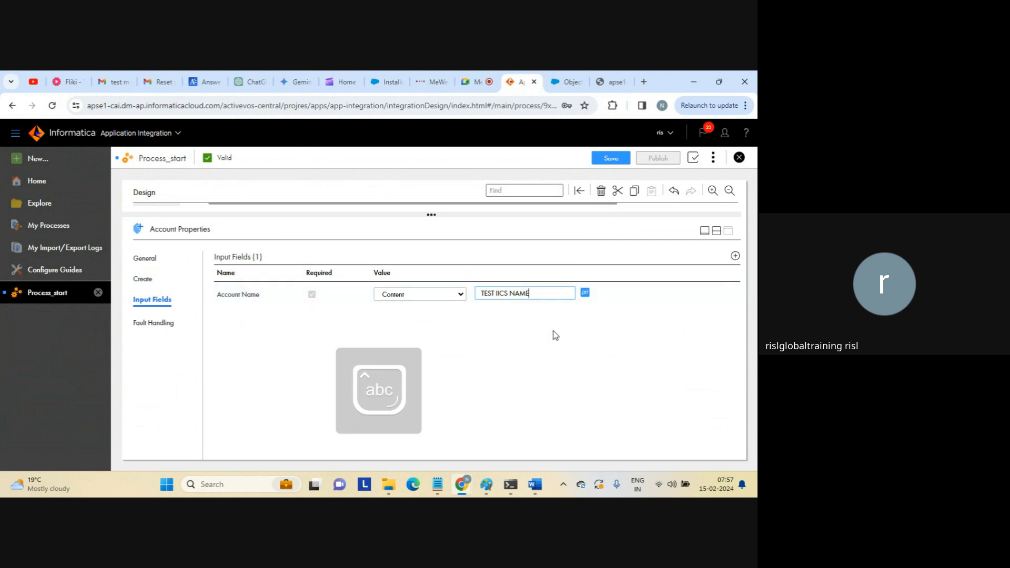
click(716, 231)
click(612, 164)
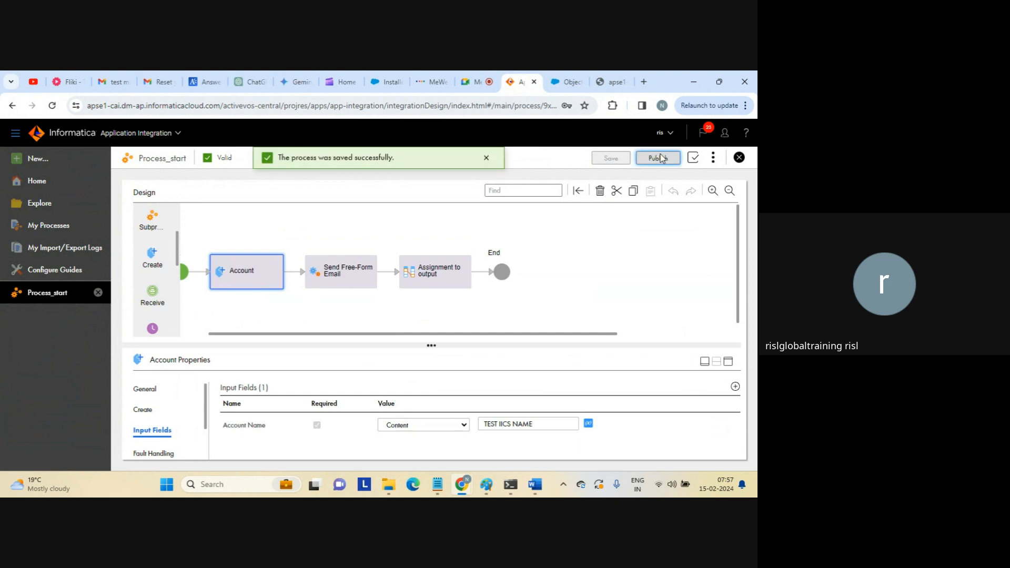
Republish Process_start, copy its Service URL, and switch to the endpoint-calling tab.
click(661, 158)
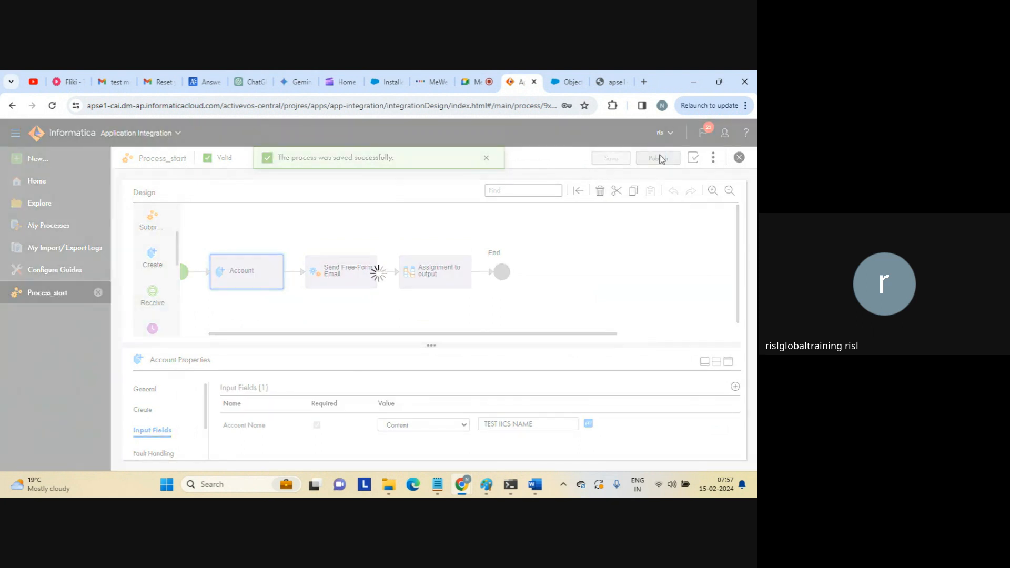
click(718, 159)
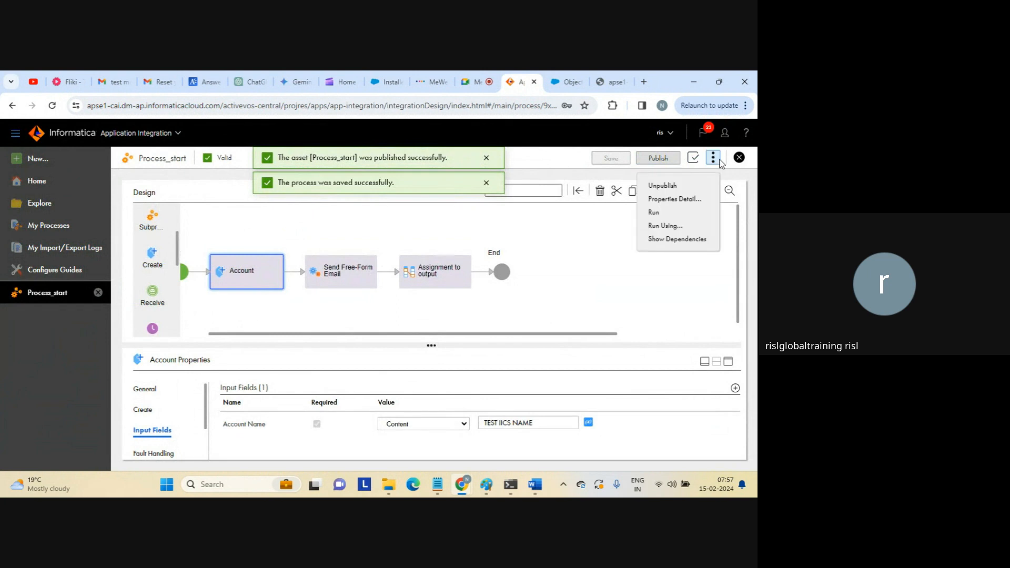
click(663, 199)
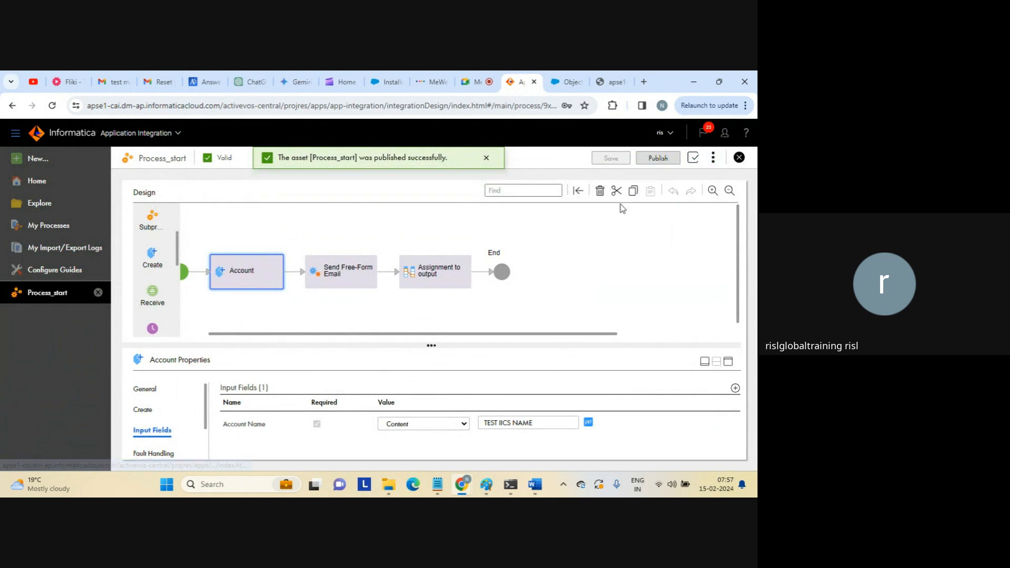
click(516, 390)
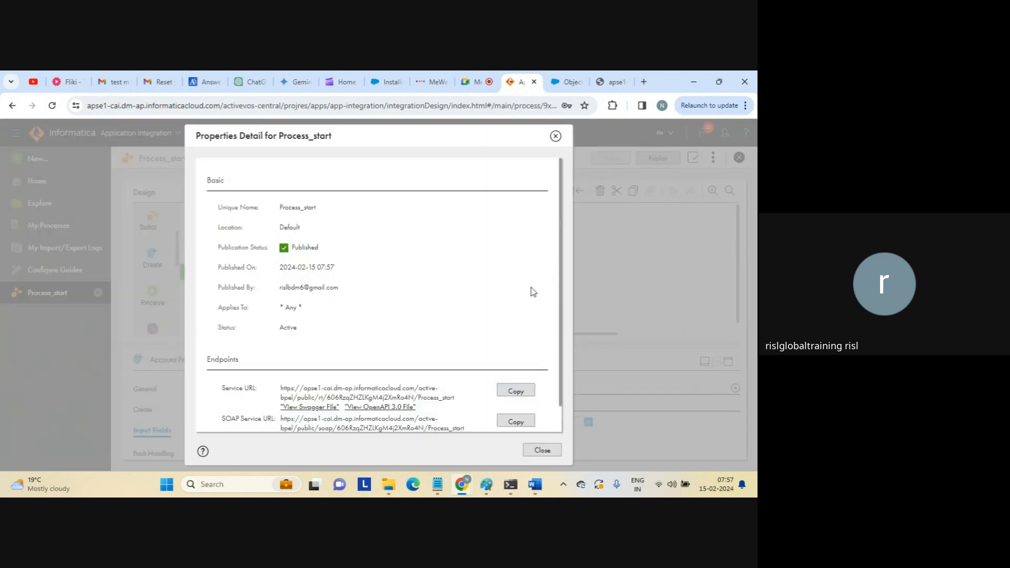
click(610, 83)
Run Process_start by loading its pasted Service URL in Chrome, which returns {}.
click(528, 107)
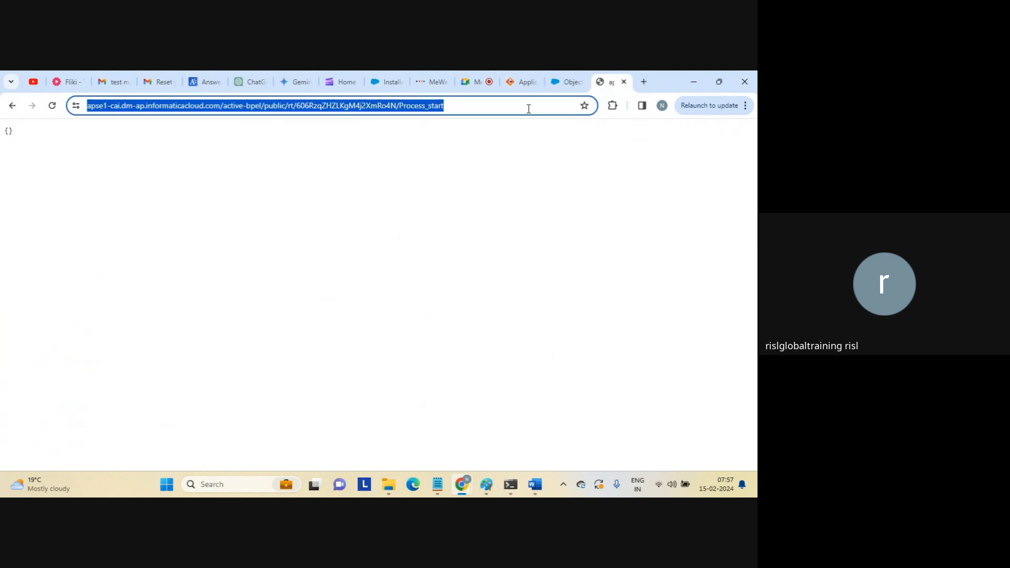
key(ctrl+v)
key(Return)
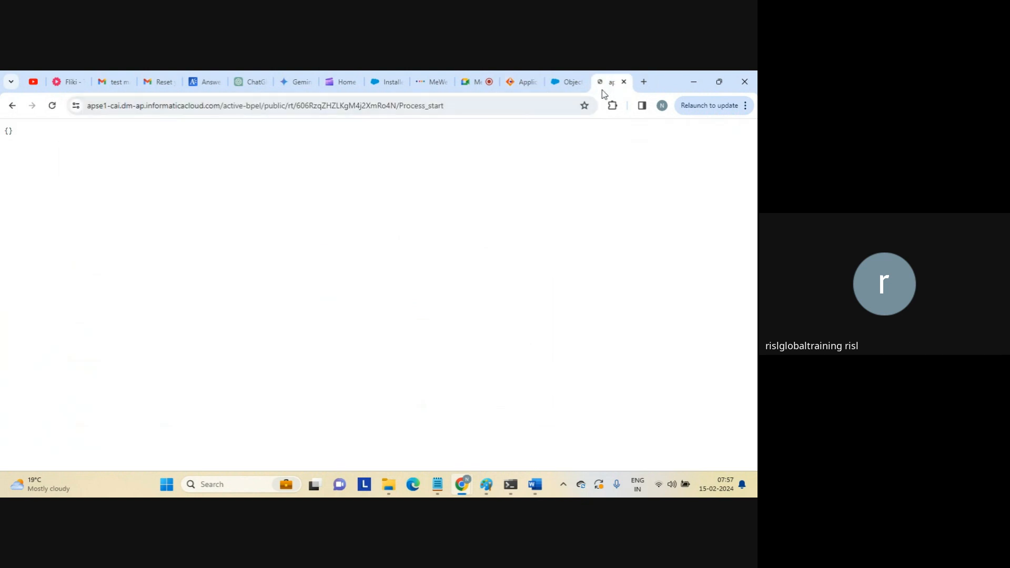
click(566, 84)
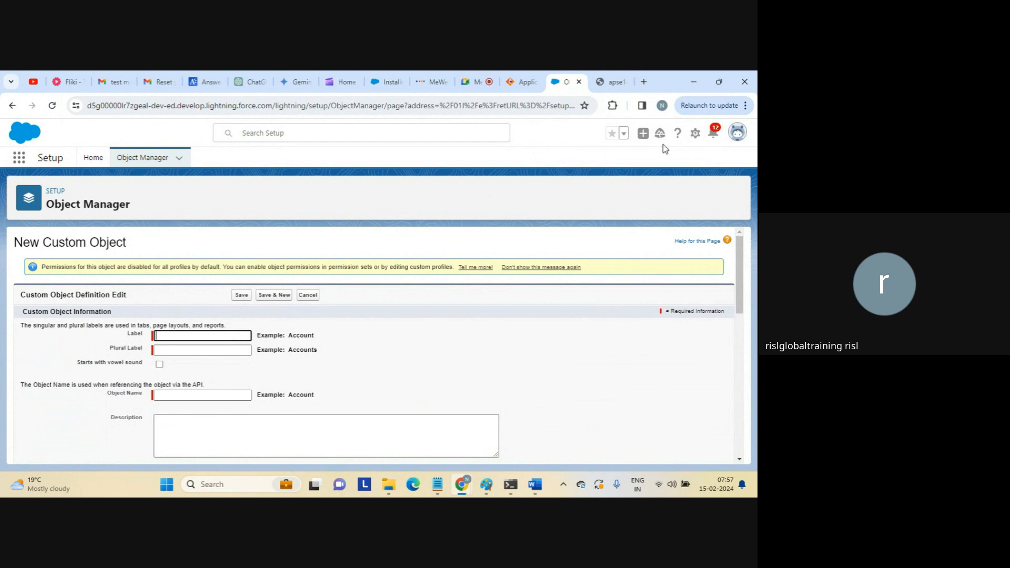
Switch Salesforce to Classic and back to Lightning Experience, then open the Accounts list.
click(738, 132)
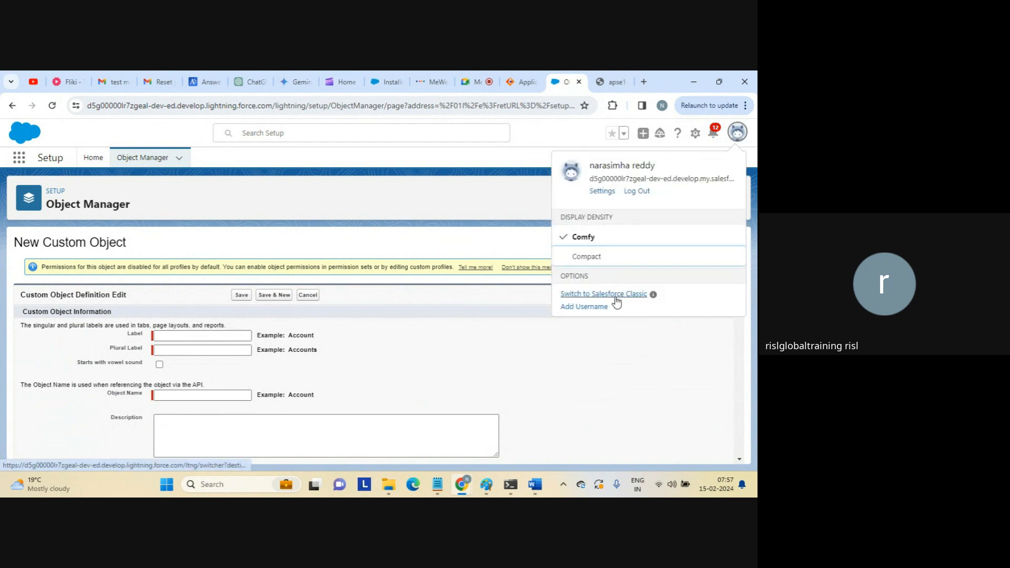
click(616, 298)
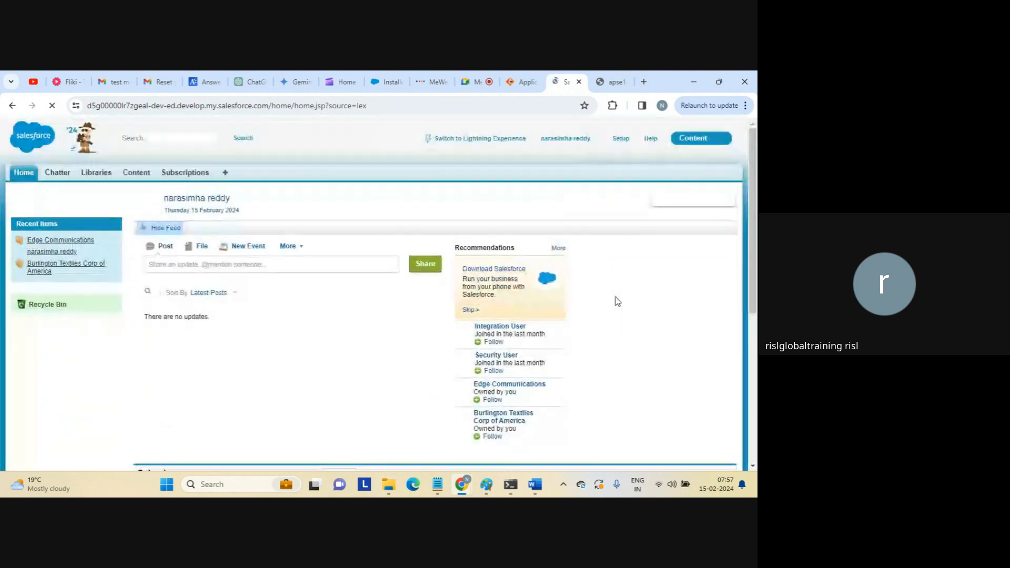
click(504, 139)
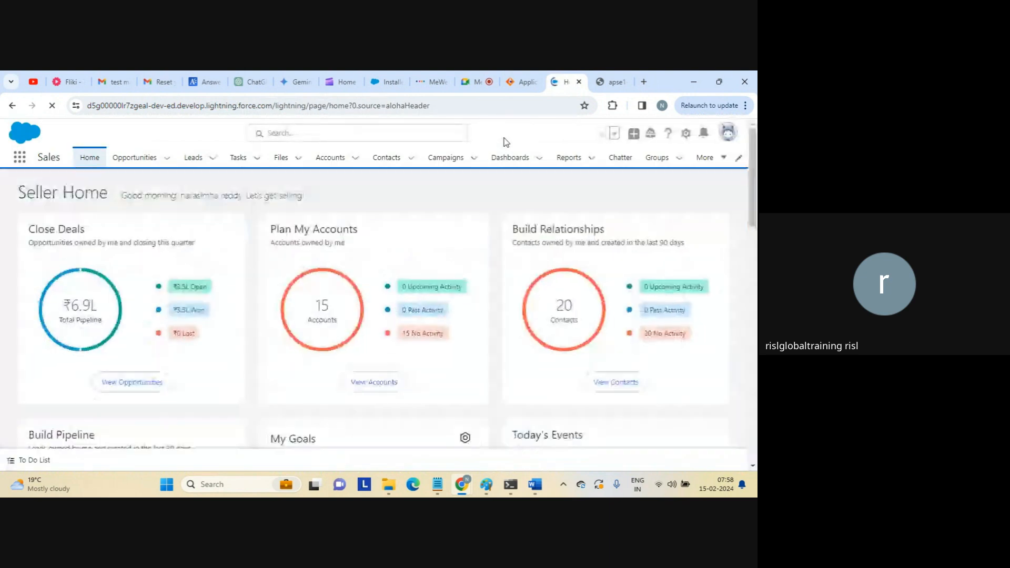
click(330, 157)
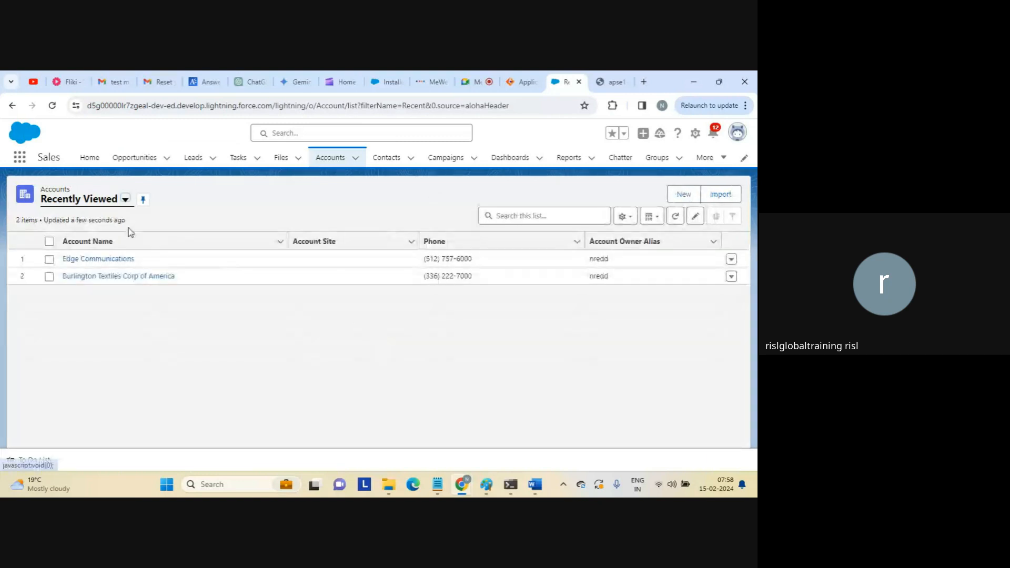
Change the Accounts list view to All Accounts.
click(126, 200)
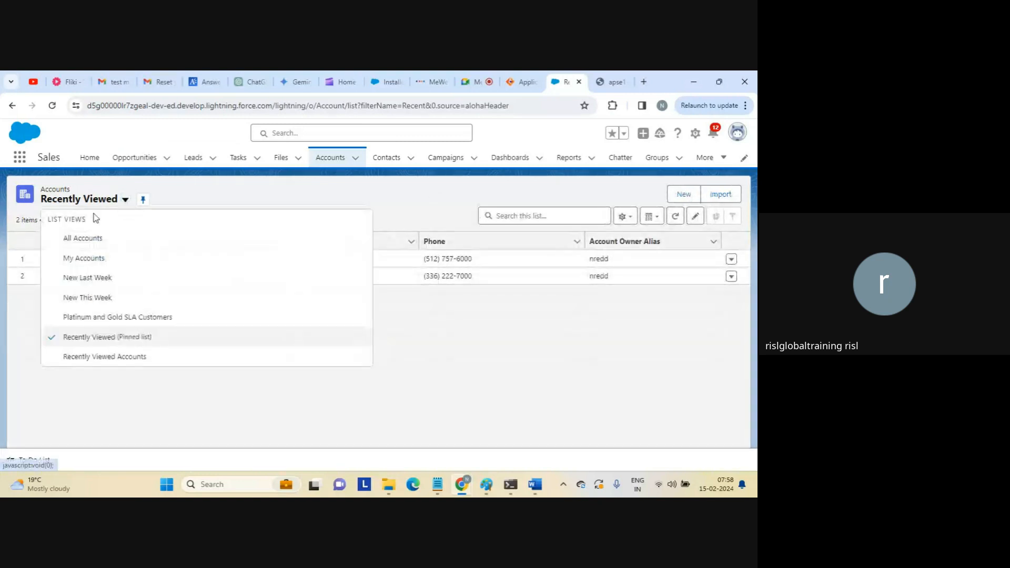
click(85, 235)
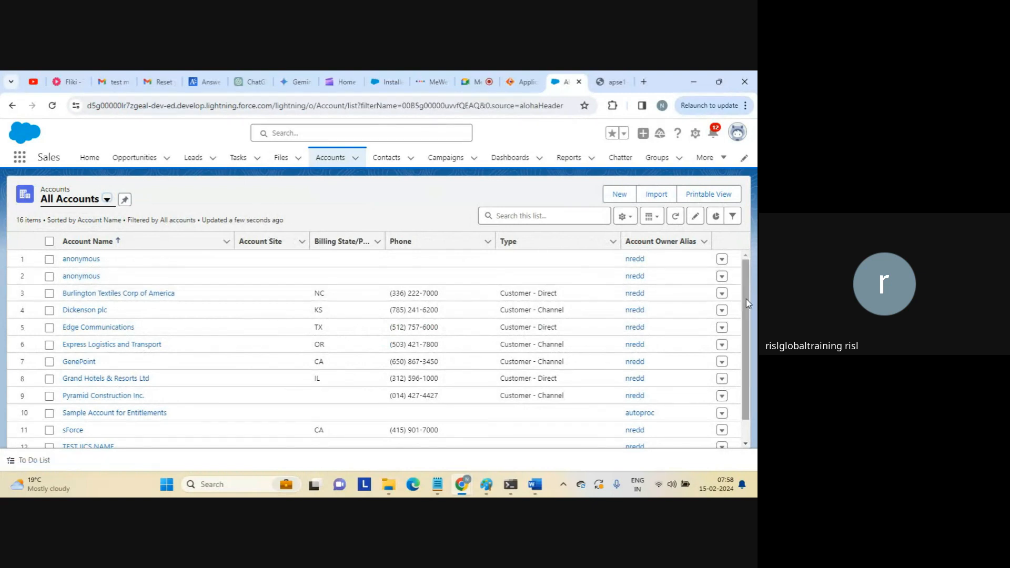
drag(745, 298, 746, 386)
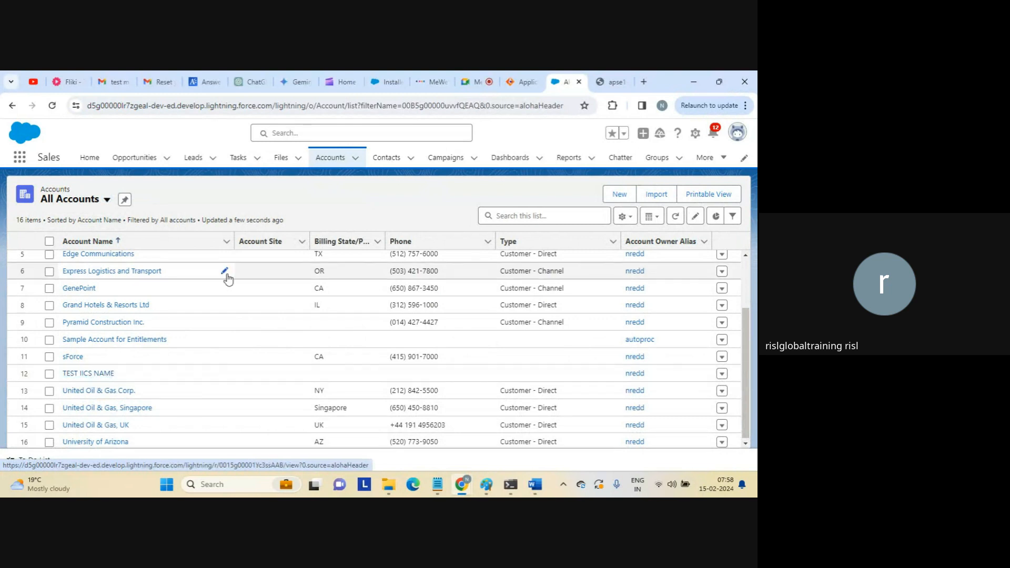
Rerun the Service URL and reload All Accounts, finding two TEST IICS NAME records among 17.
click(613, 83)
click(469, 105)
key(Return)
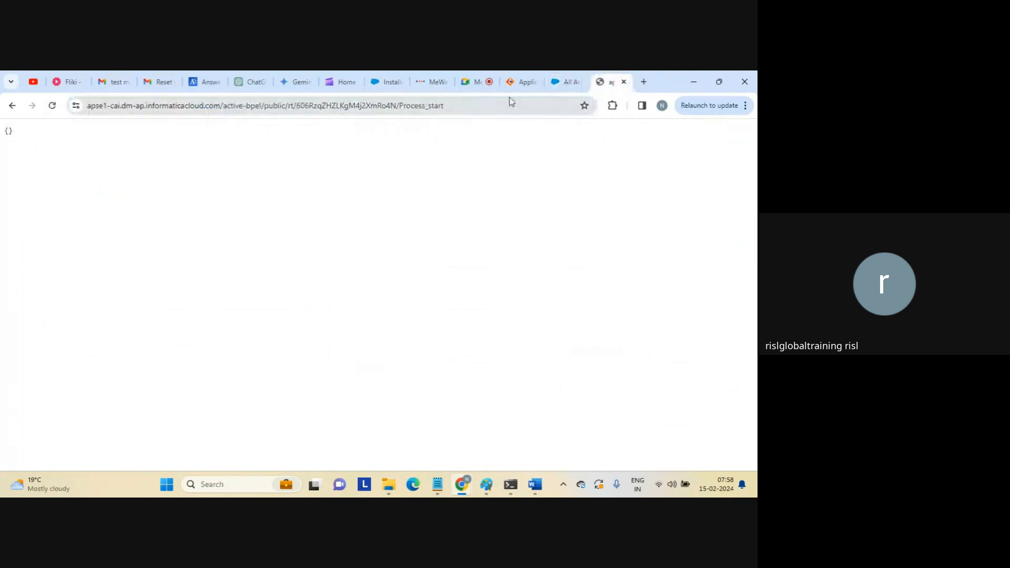
click(566, 82)
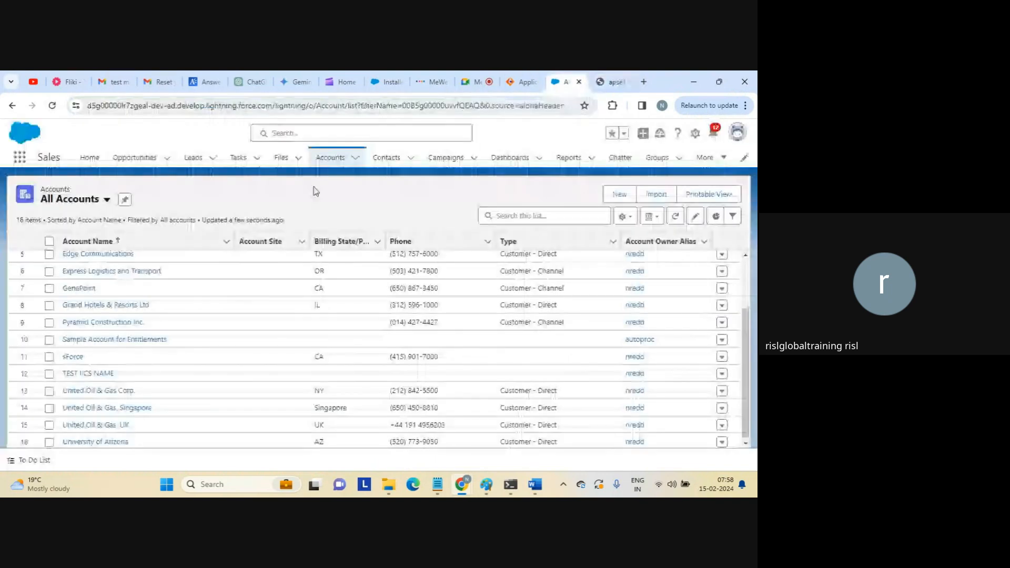
click(330, 105)
key(Return)
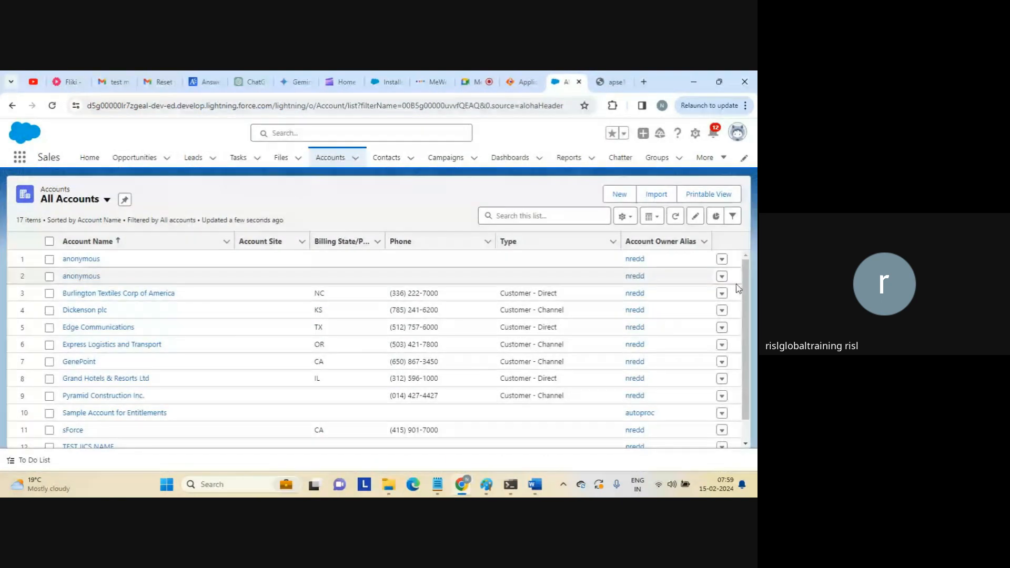
scroll(736, 288, down, 1)
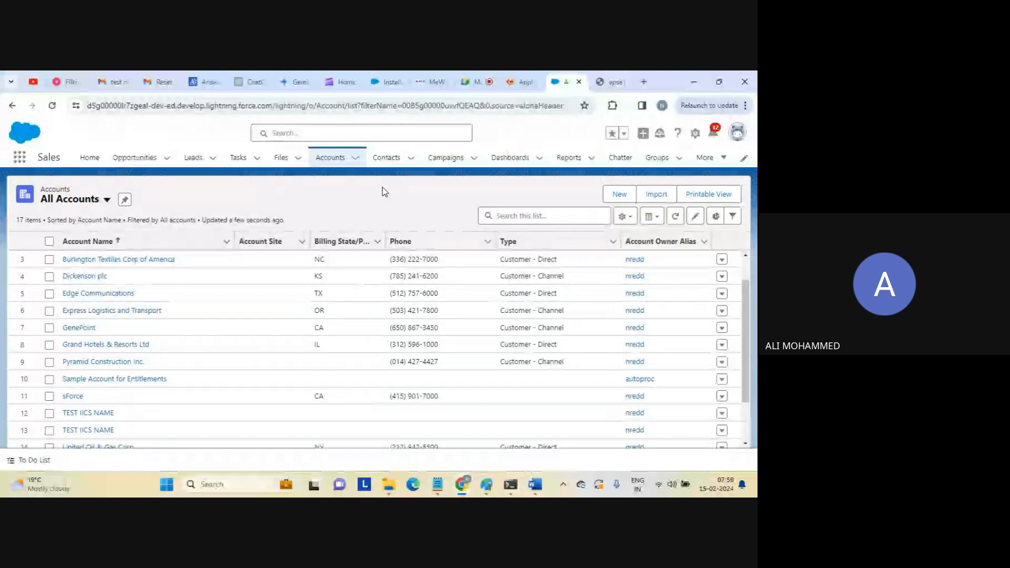
Add a new Create step ahead of the existing Account step in Process_start.
click(515, 84)
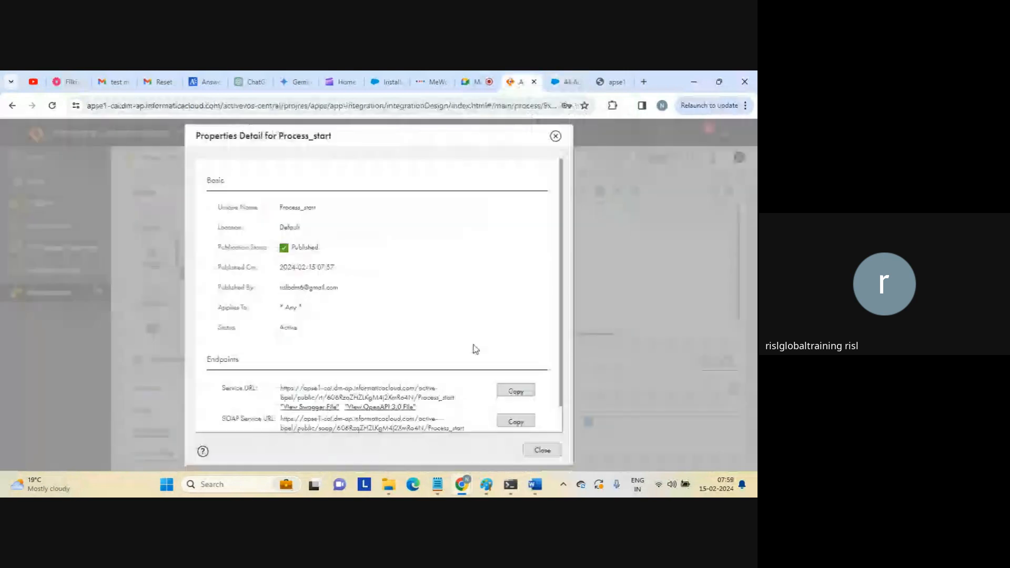
click(542, 450)
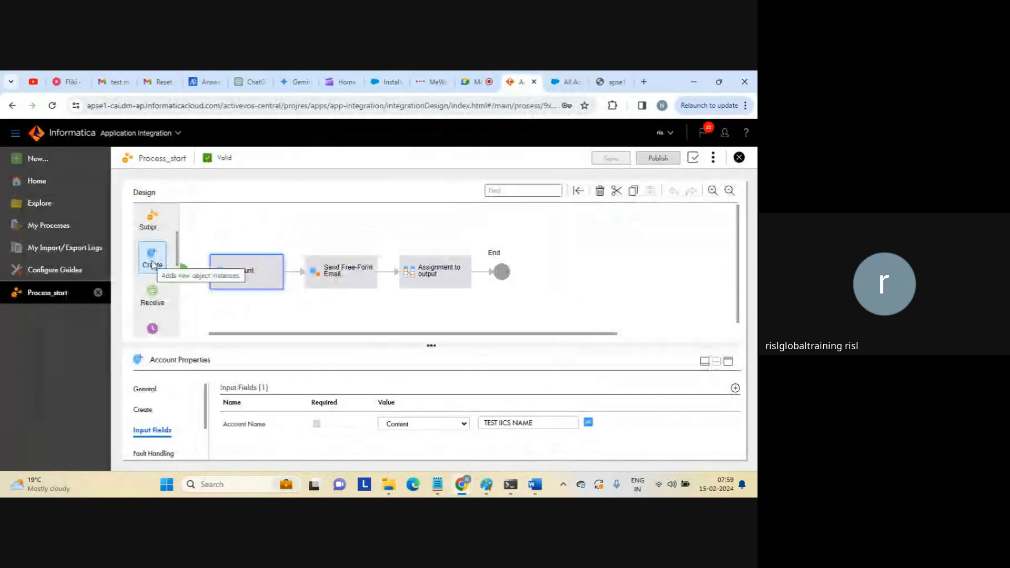
drag(152, 264, 200, 271)
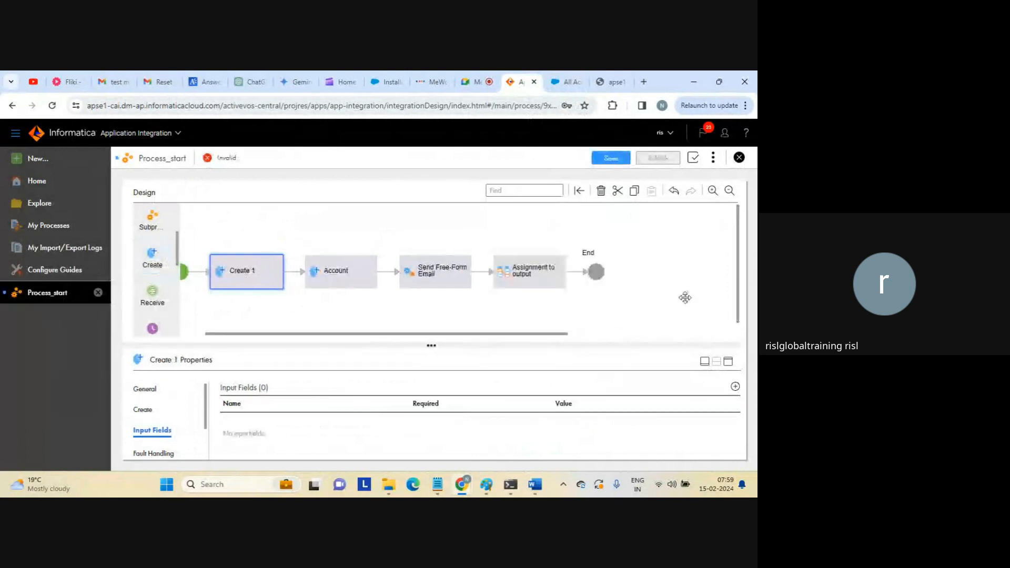
click(704, 361)
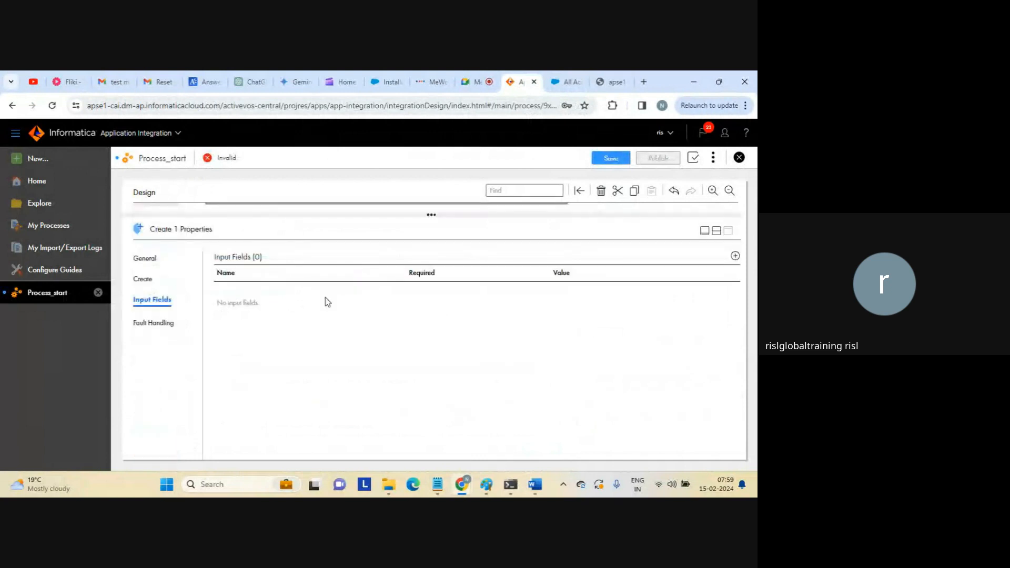
Set the new step's Create connection to AppConnectionSalesforce and object to Account.
click(143, 279)
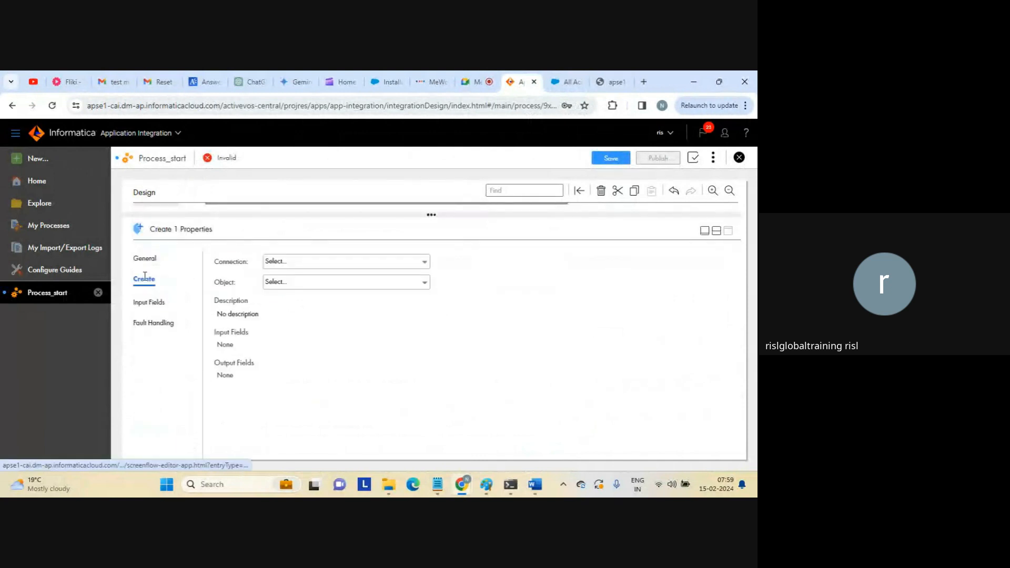
click(321, 263)
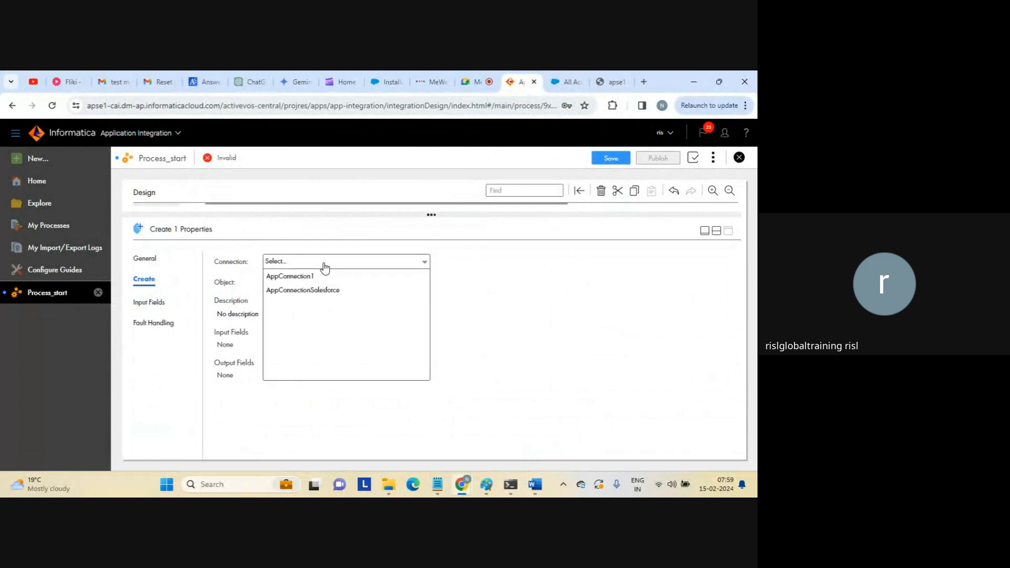
click(314, 290)
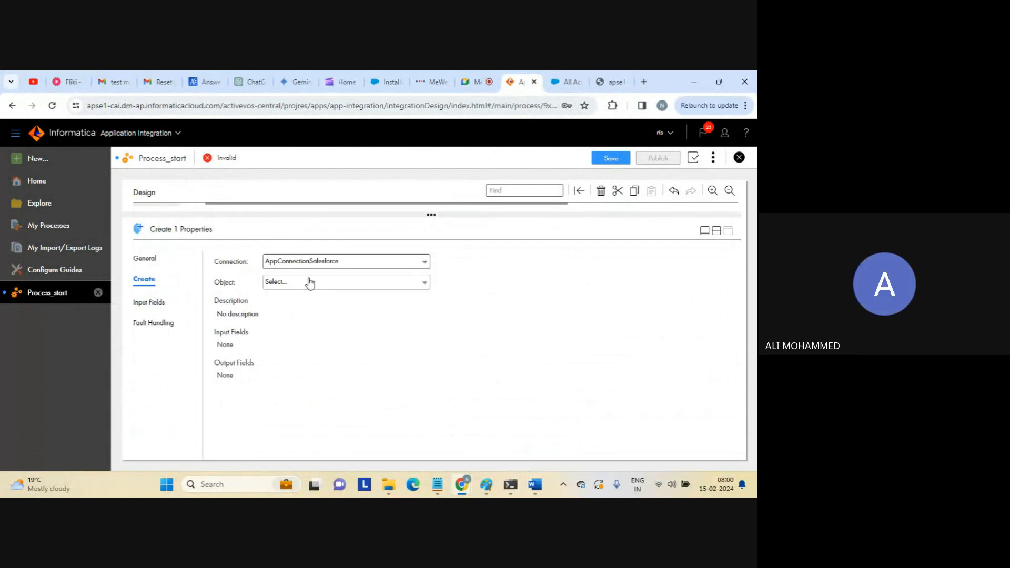
click(310, 283)
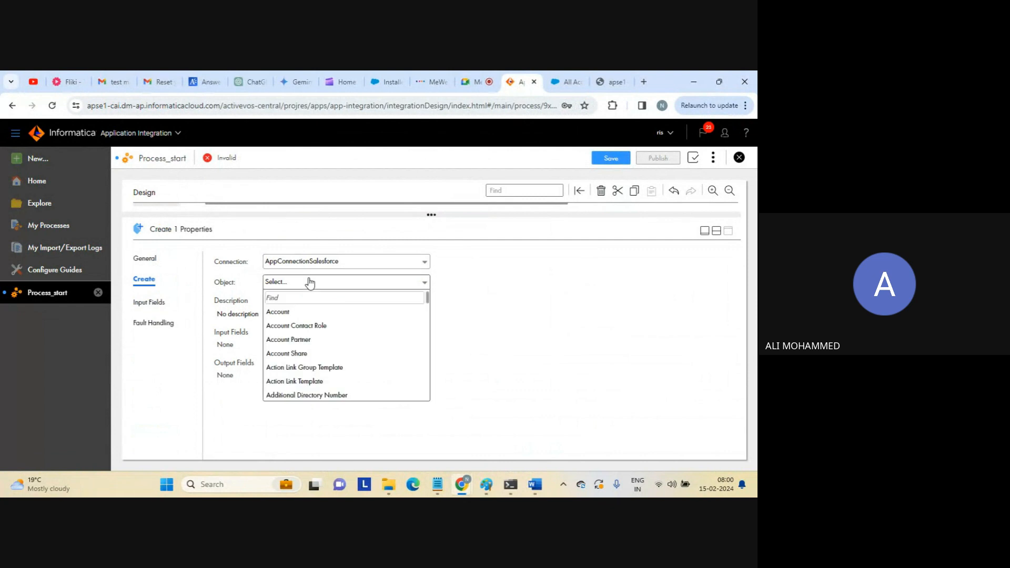
click(281, 312)
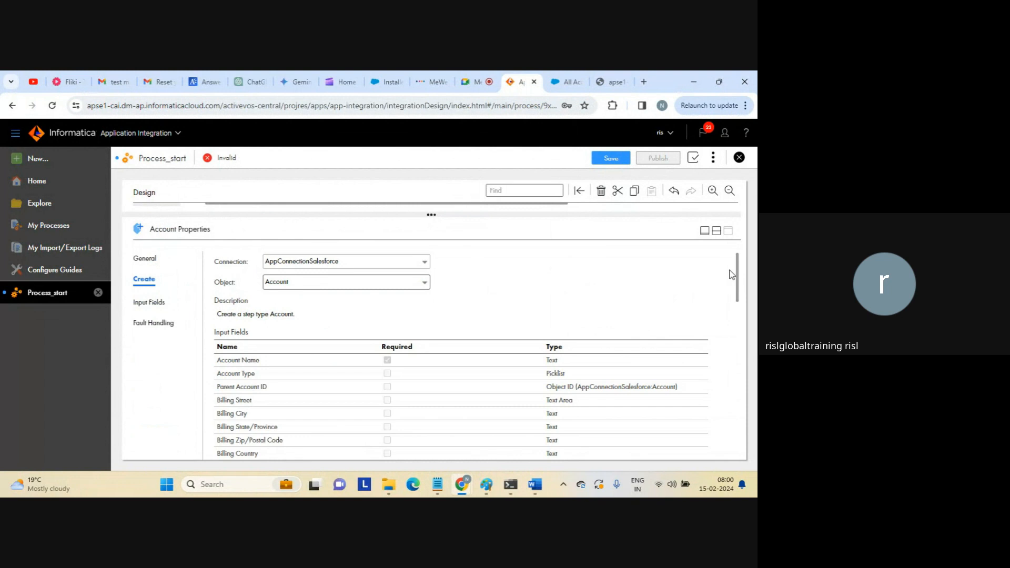
drag(737, 275, 699, 275)
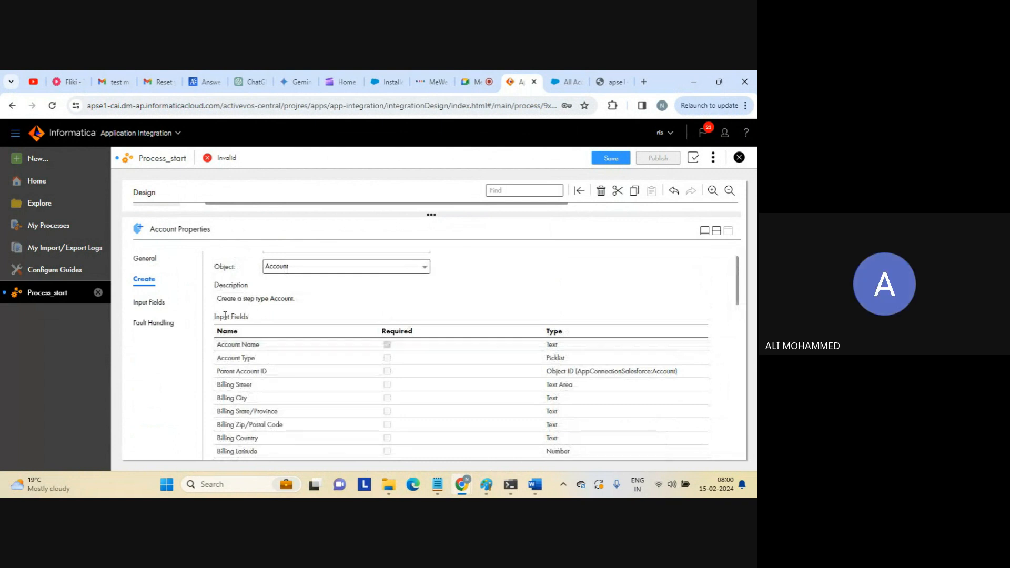
Enter 'second entry' as the new Account step's Account Name.
click(149, 304)
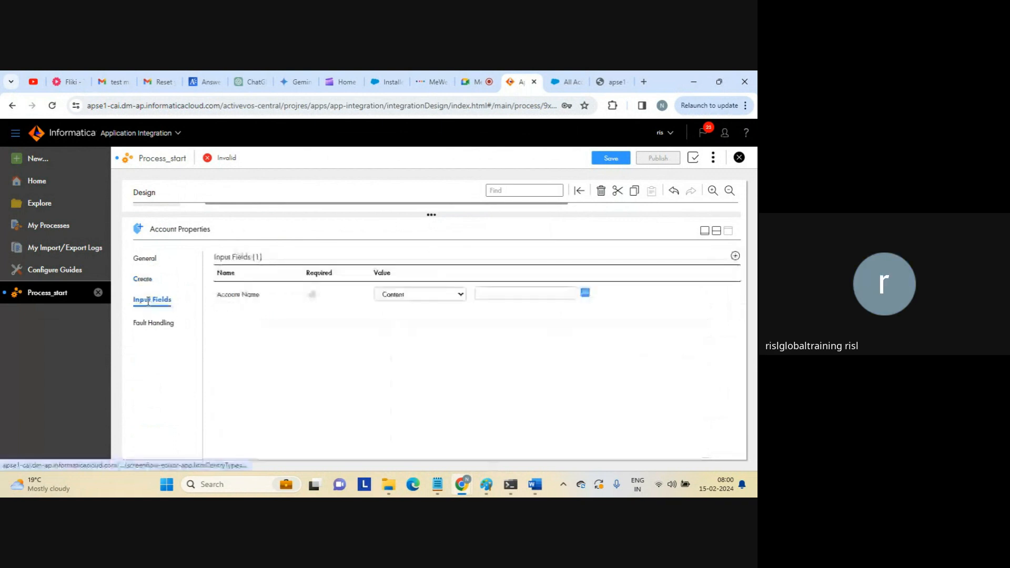
click(499, 294)
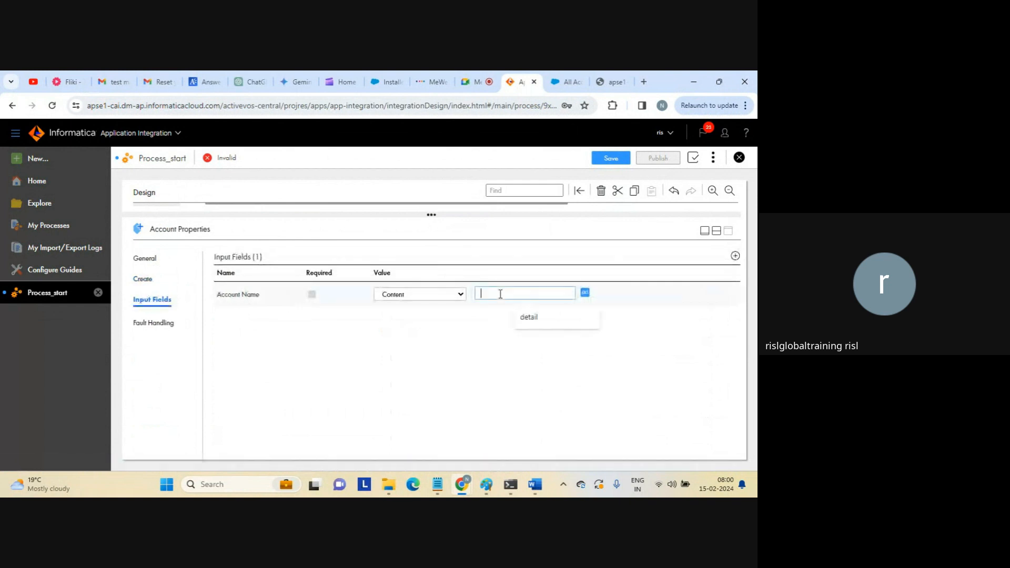
key(Caps_Lock)
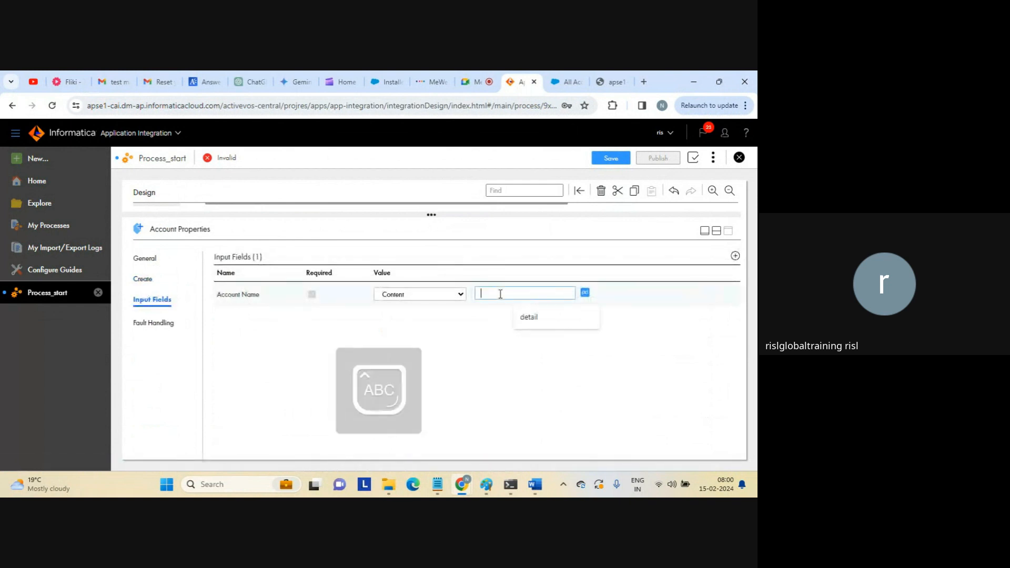
key(Caps_Lock)
text(second entry)
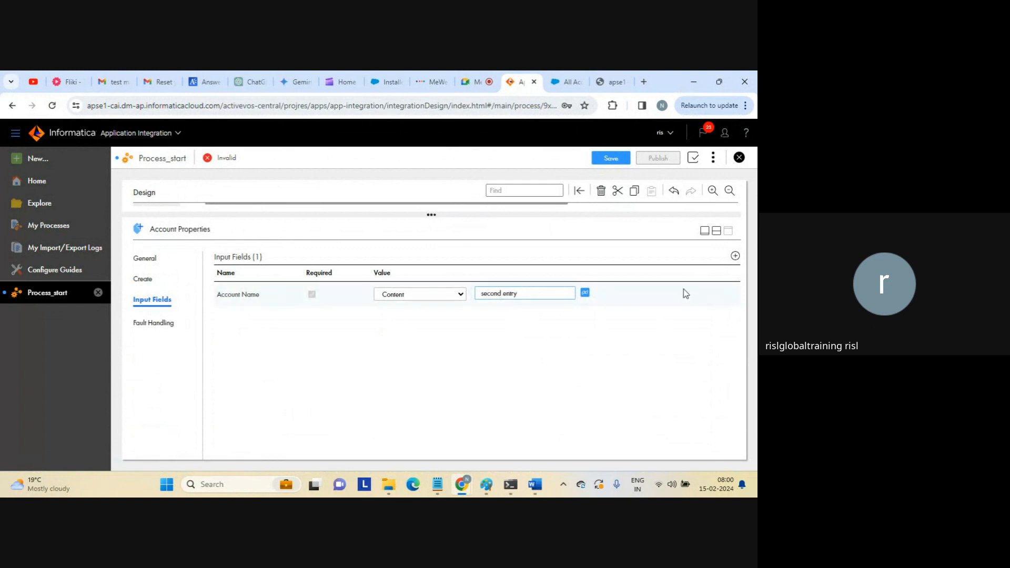
Save and publish Process_start.
click(717, 234)
click(609, 159)
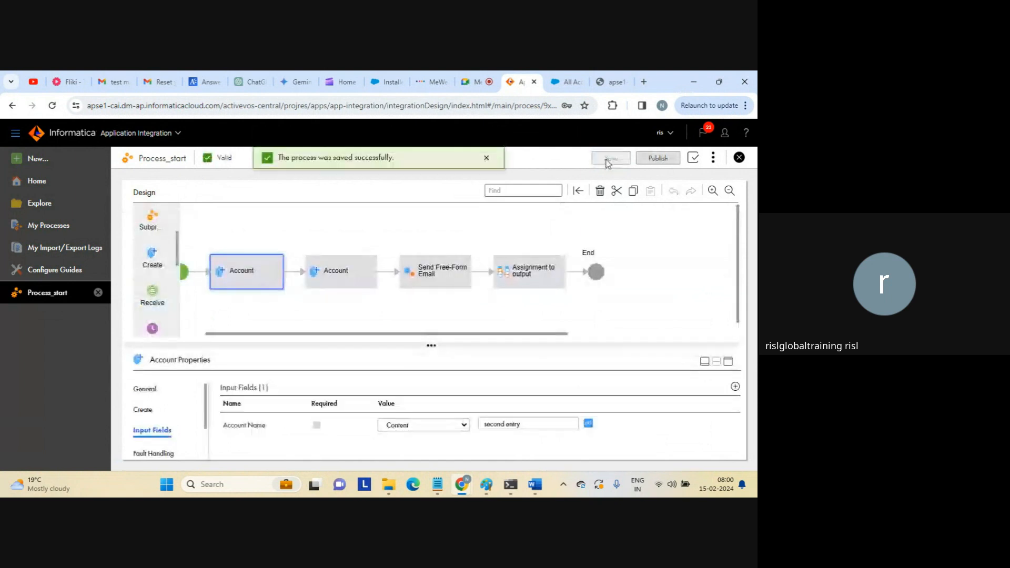
click(657, 159)
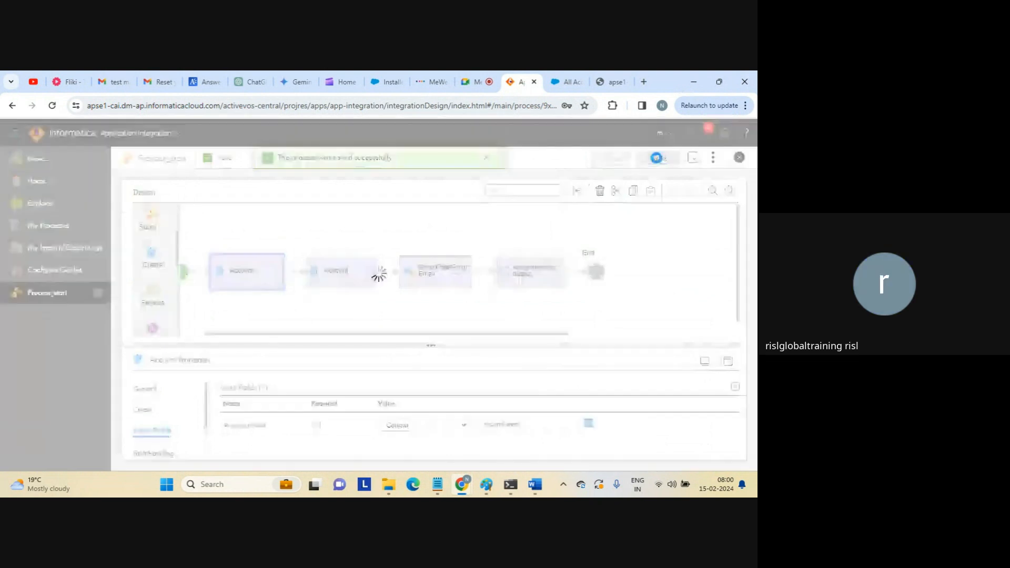
Copy Process_start's Service URL from Properties Detail and run it in a new tab.
click(713, 157)
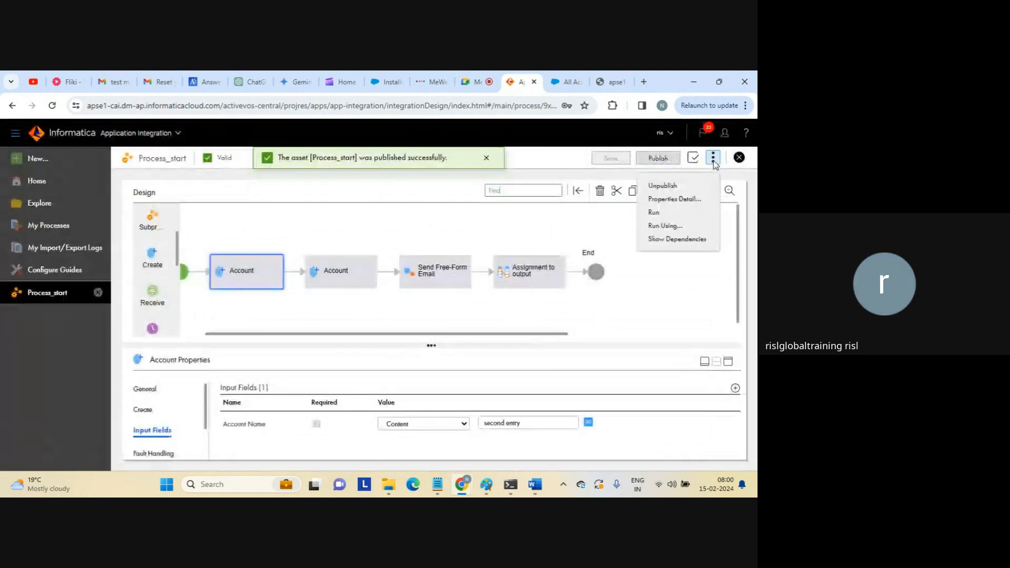
click(683, 200)
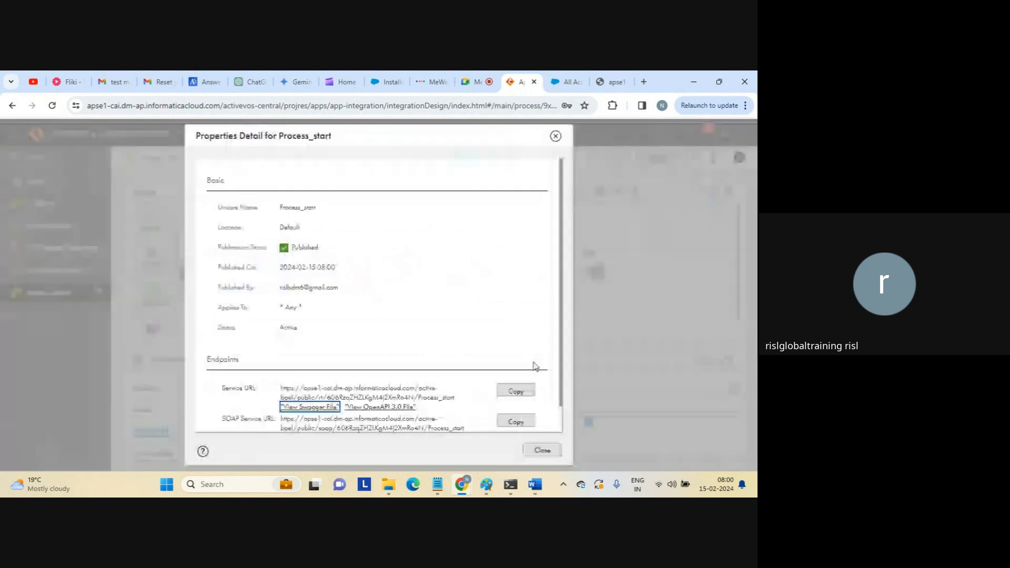
click(517, 391)
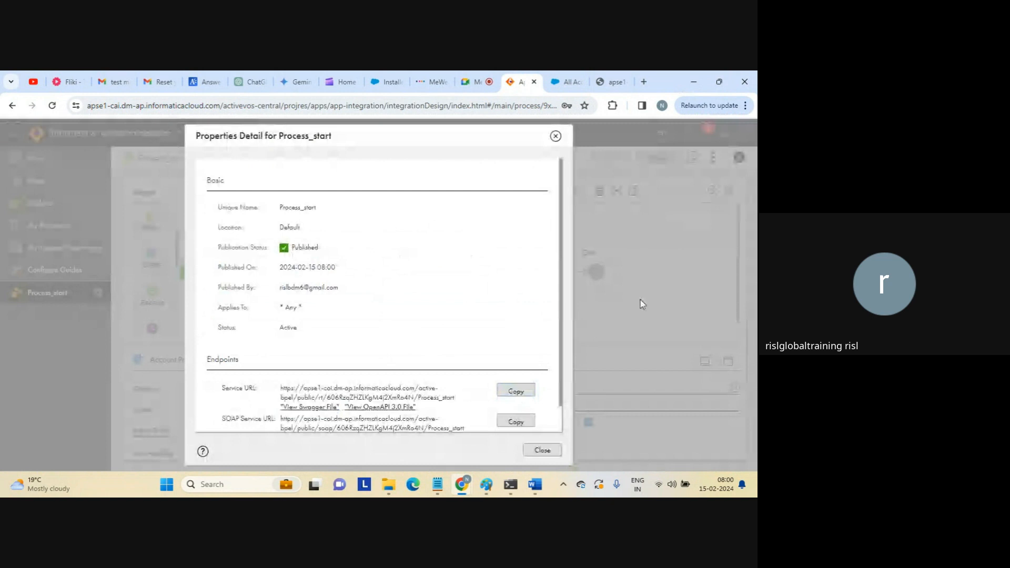
click(543, 450)
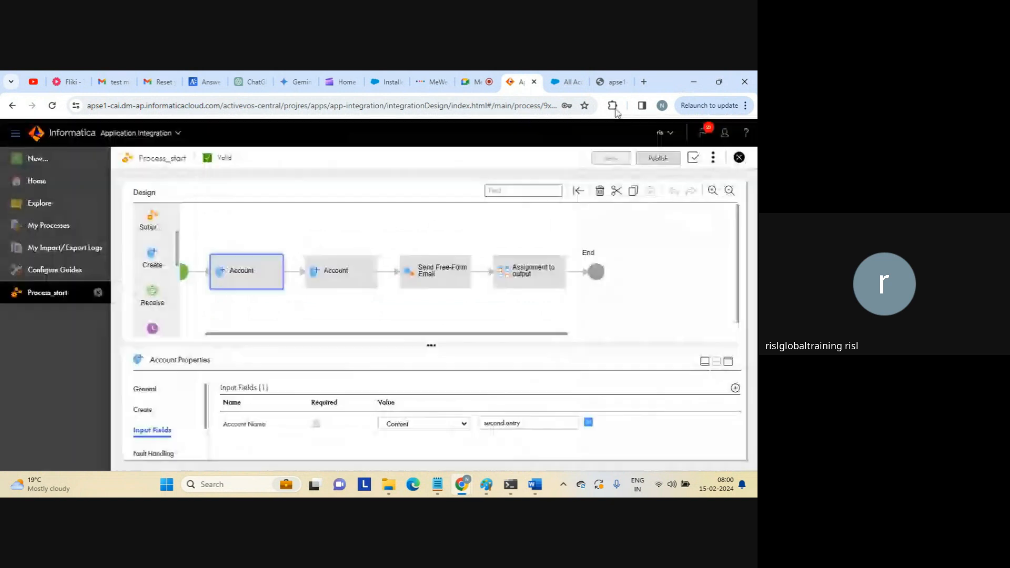
key(ctrl+t)
key(ctrl+v)
key(Return)
click(481, 106)
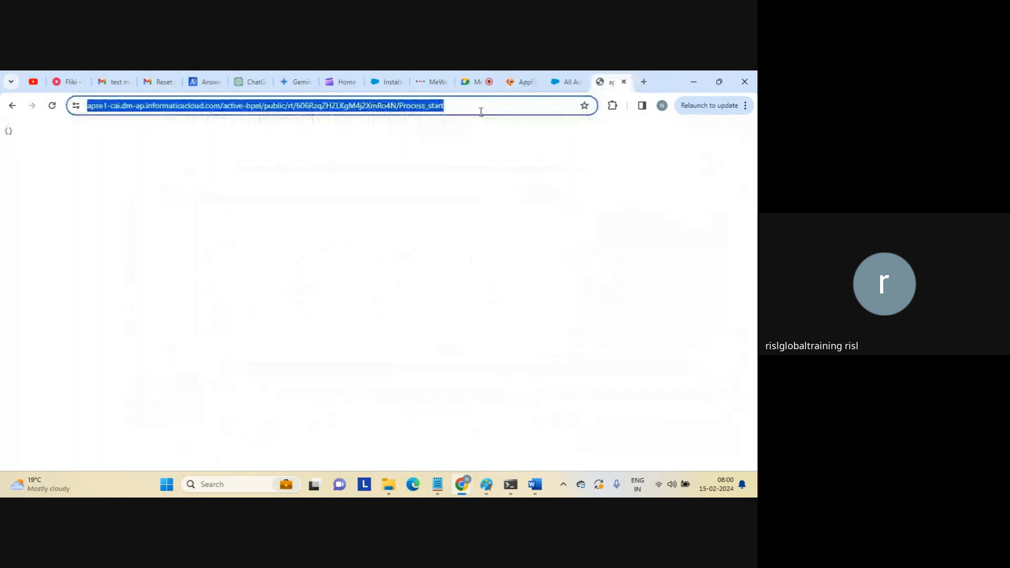
Rerun the Service URL and reload All Accounts to confirm the 'second entry' account.
click(481, 106)
key(Return)
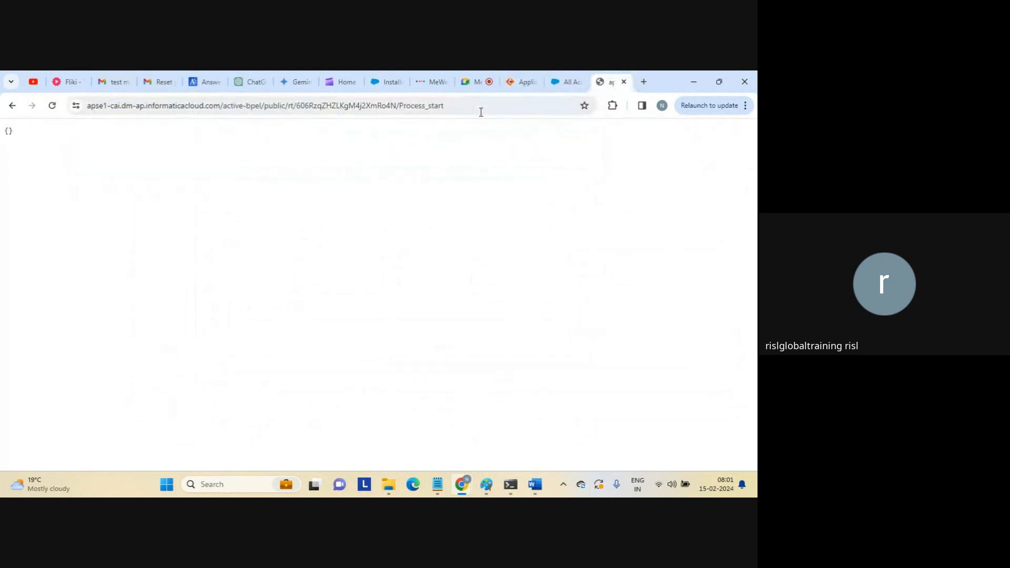
click(567, 82)
click(288, 105)
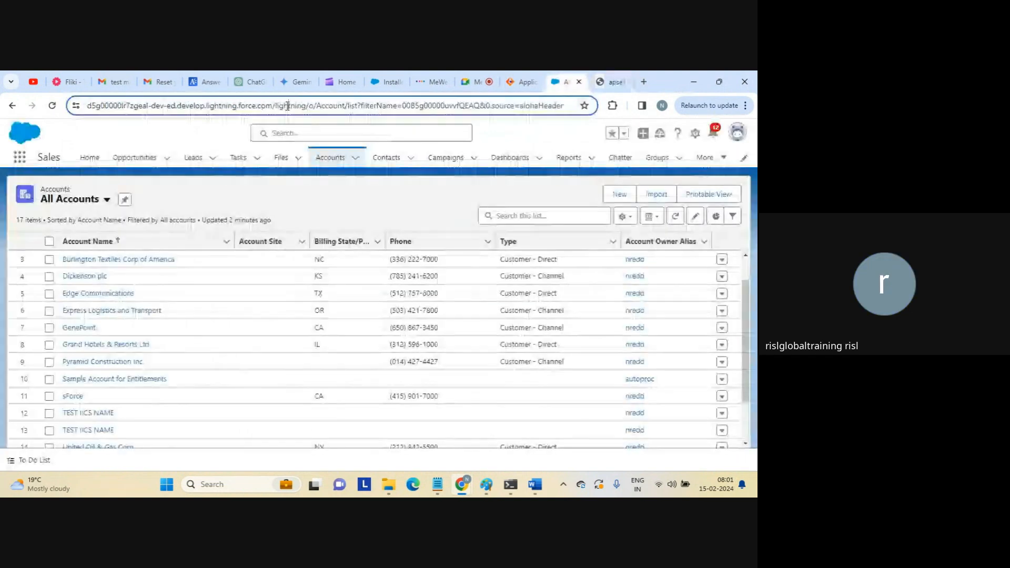
key(Return)
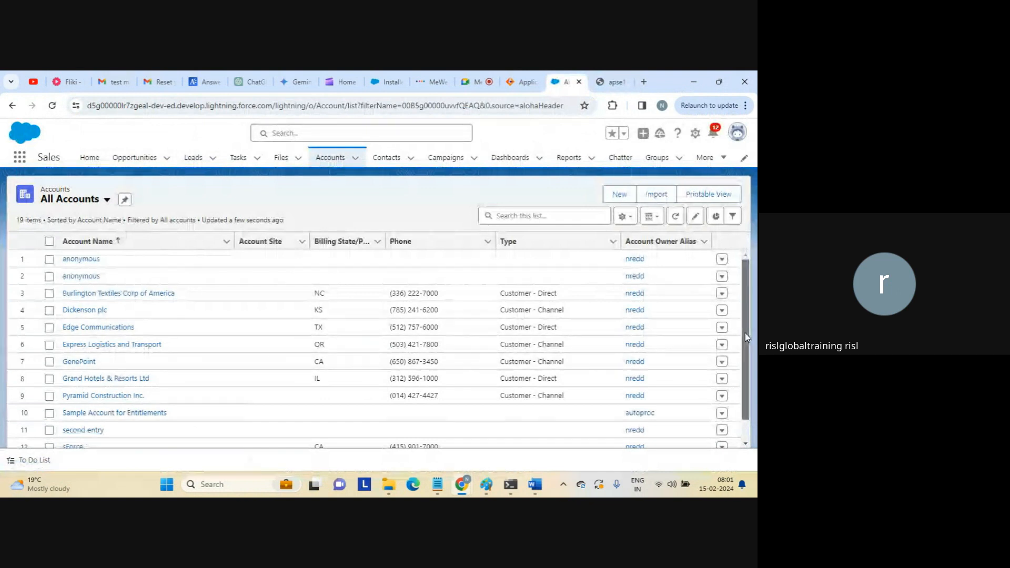
drag(745, 333, 745, 406)
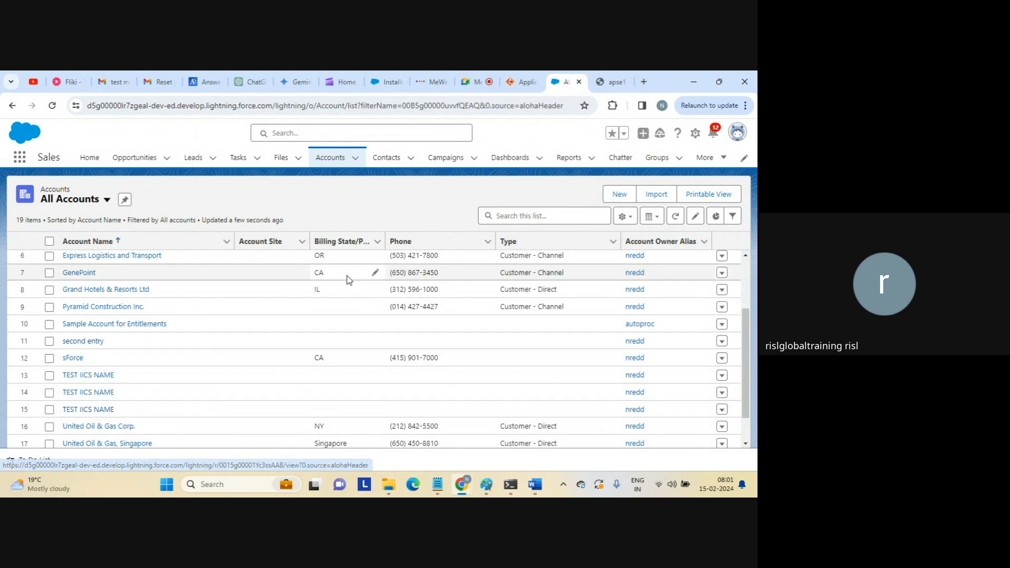
click(523, 81)
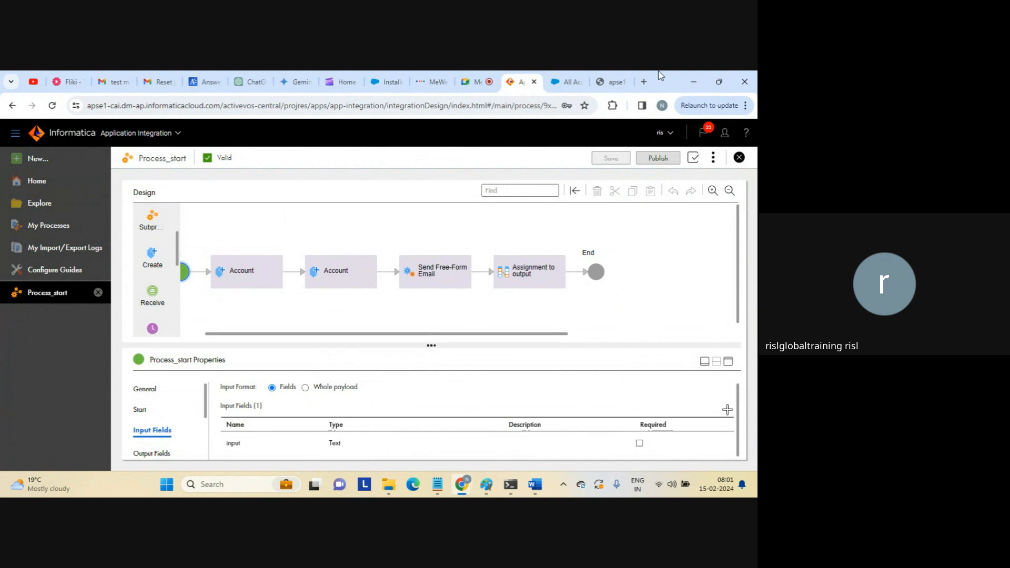
Open the GoTo Meeting page in a new tab and start the session.
click(644, 82)
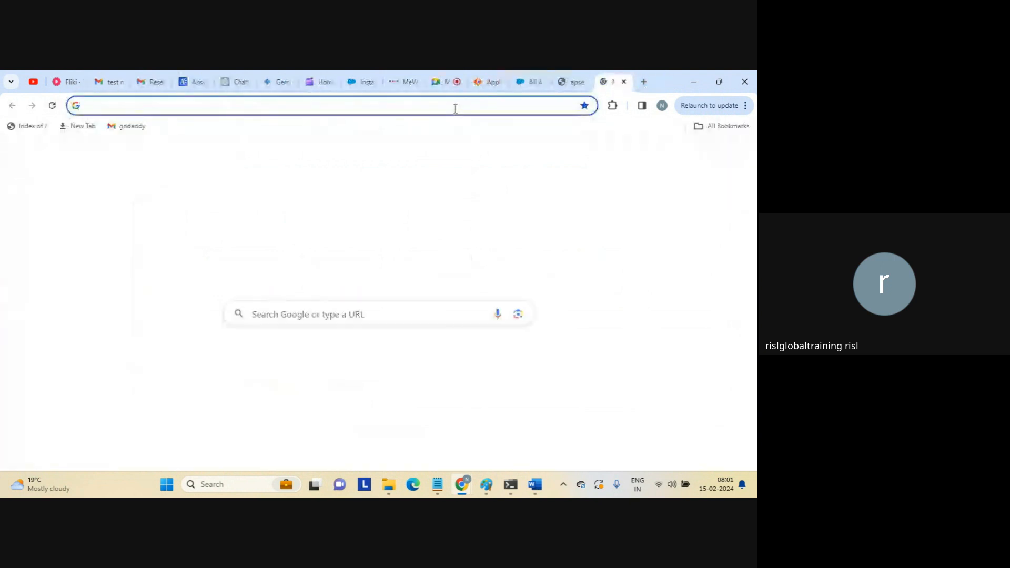
text(app)
key(Return)
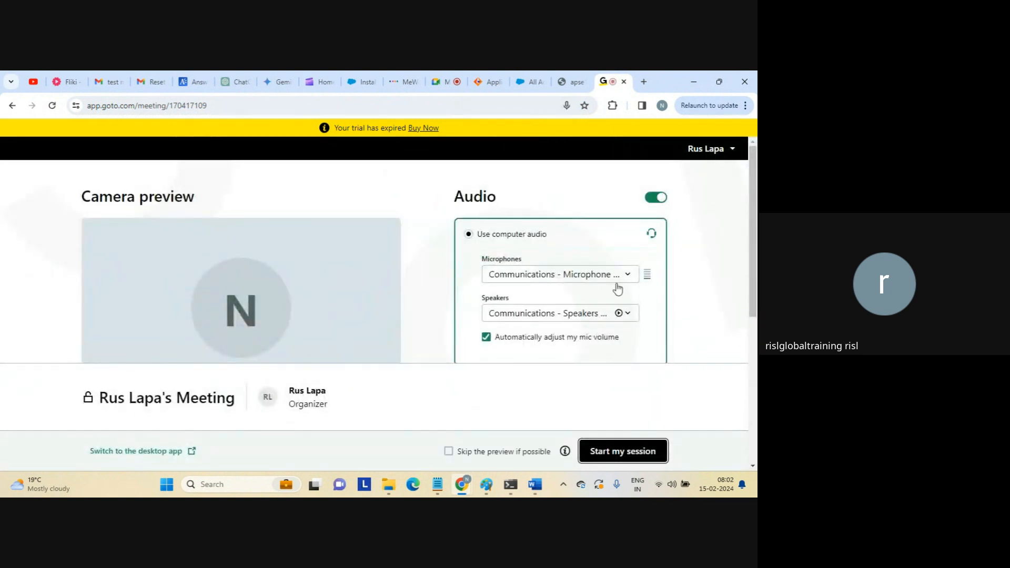
click(608, 448)
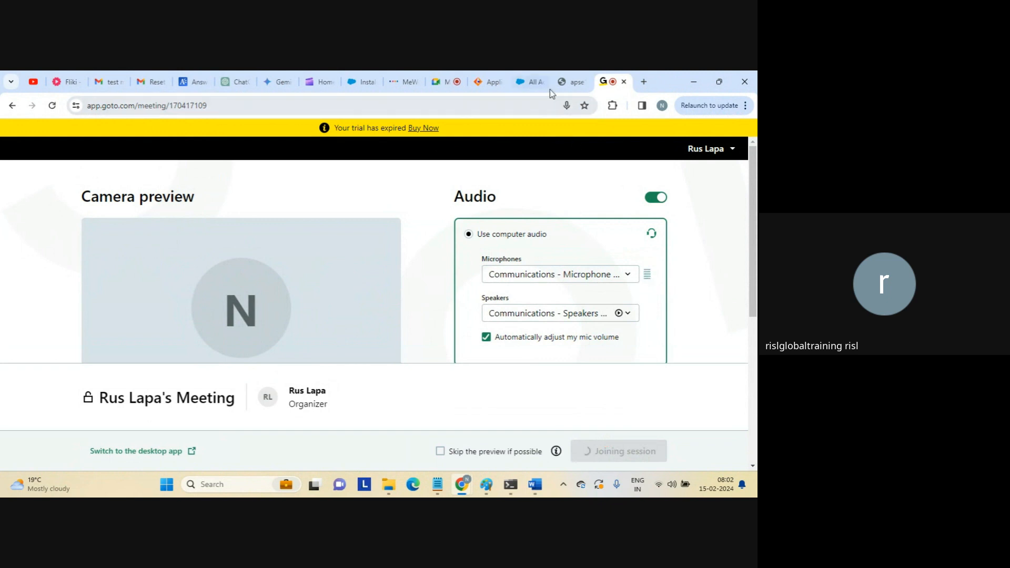
click(564, 84)
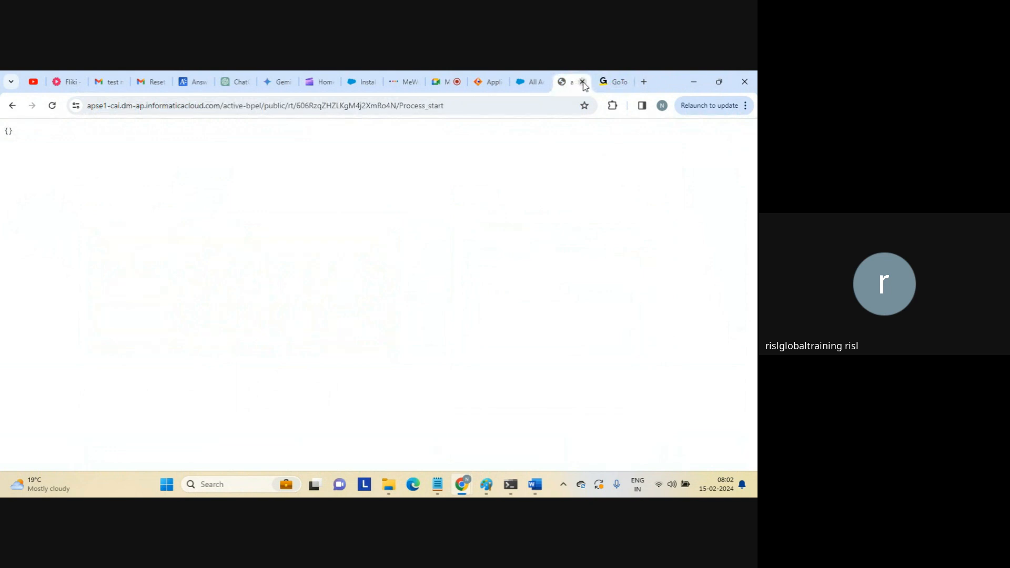
Return to the valid Process_start design and scroll the step palette.
click(498, 105)
click(497, 105)
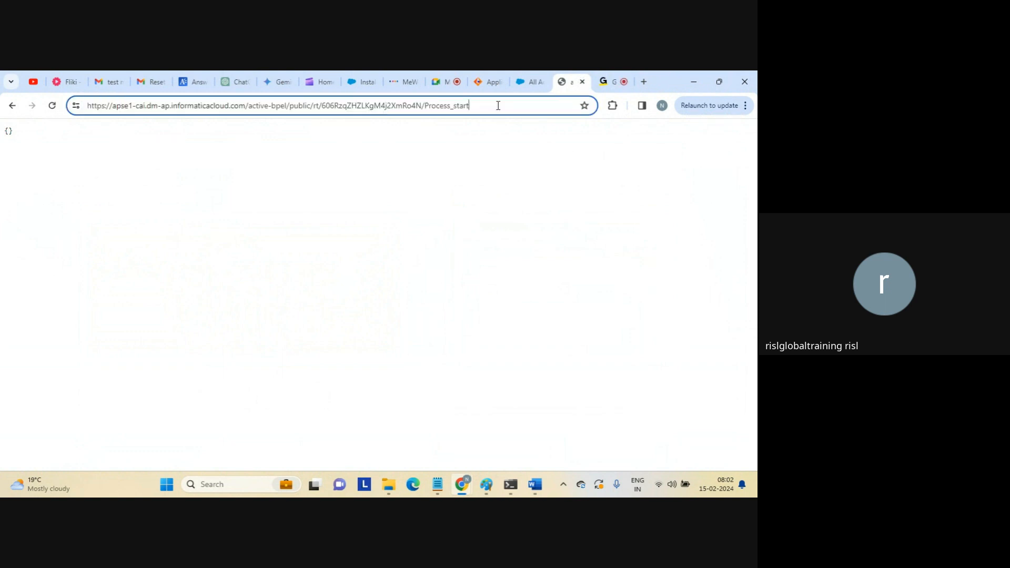
click(490, 83)
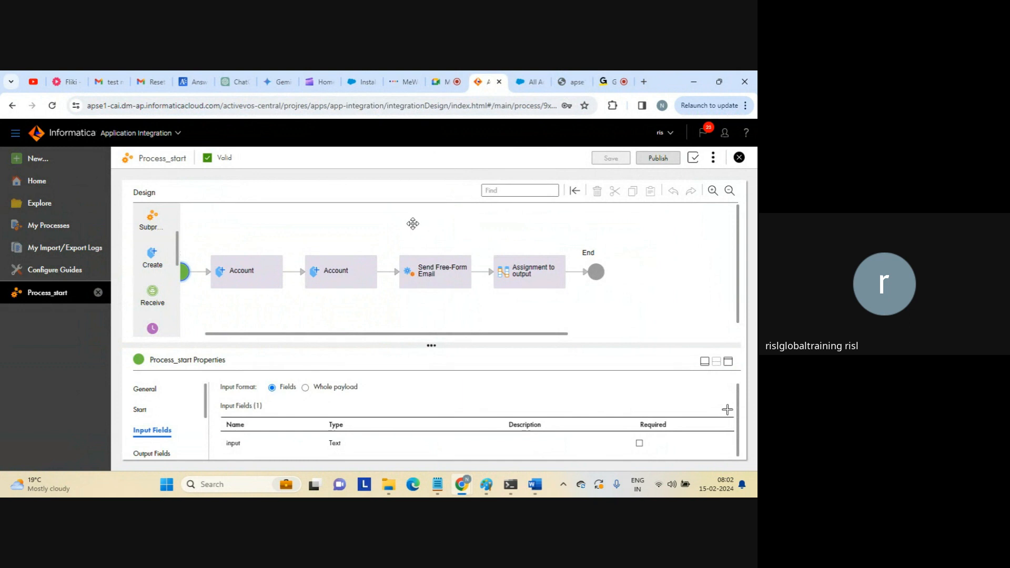
mouse_move(178, 247)
mouse_down()
mouse_move(175, 318)
mouse_move(169, 231)
mouse_up()
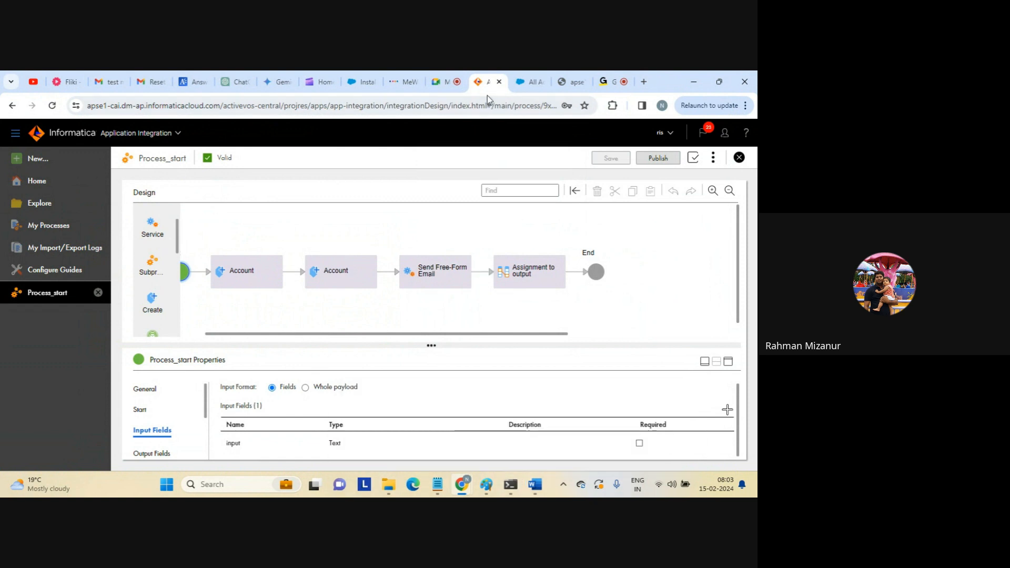
Leave the Google Meet call with 'Just leave the call', not ending it for everyone.
click(449, 83)
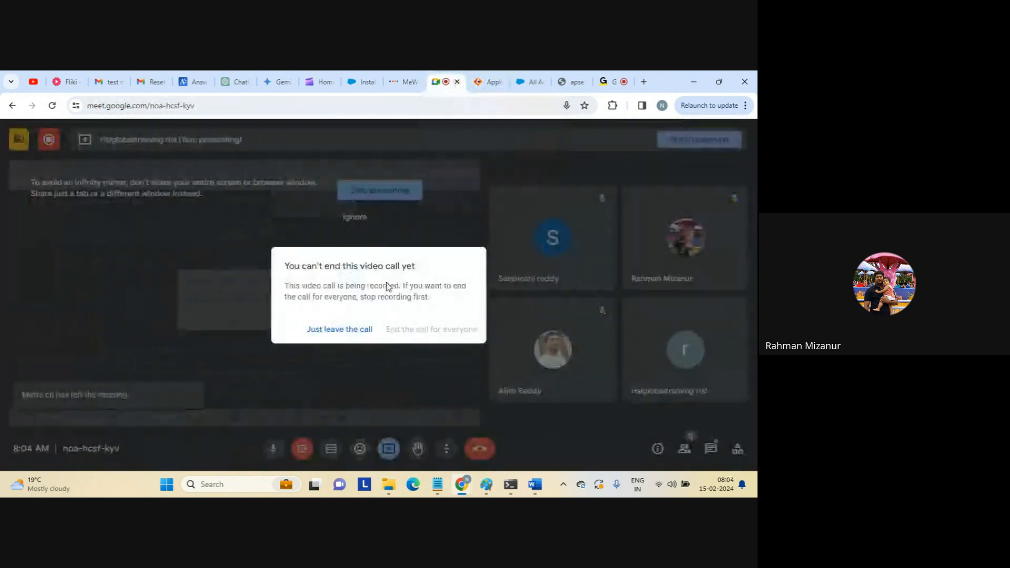
click(358, 319)
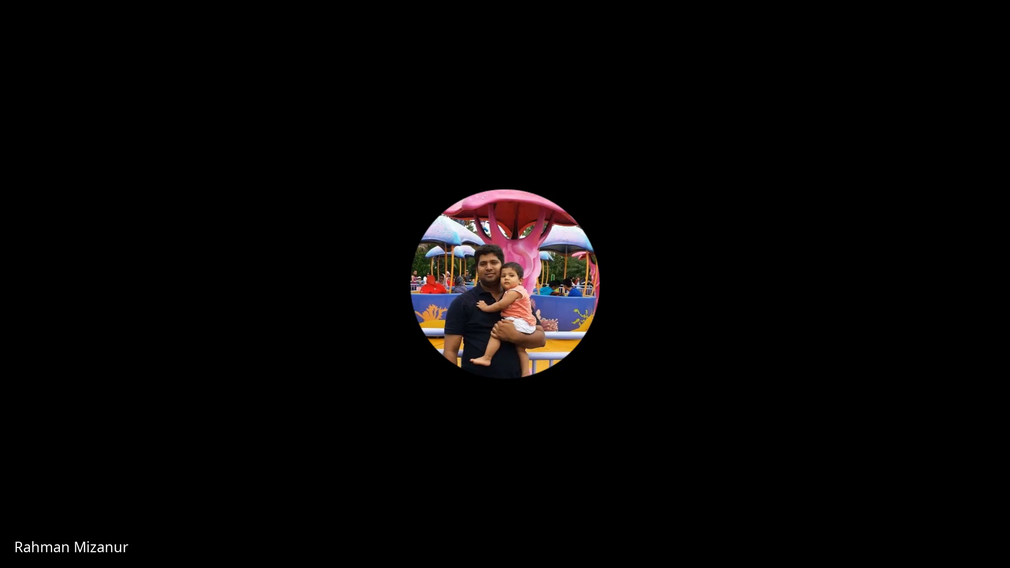